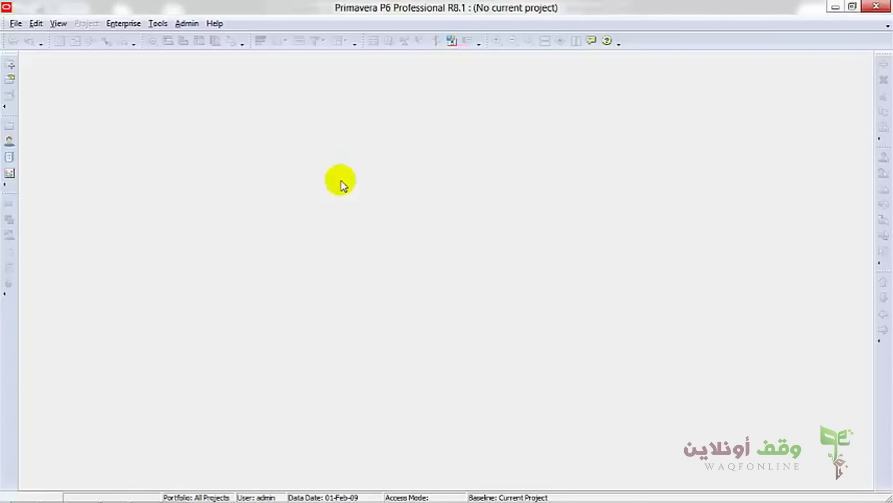
# - Switch to the B3-Company -B.O workbook in Excel and select the rate of the 400x400mm ceramic floor tiles item
pyautogui.moveTo(255, 494)
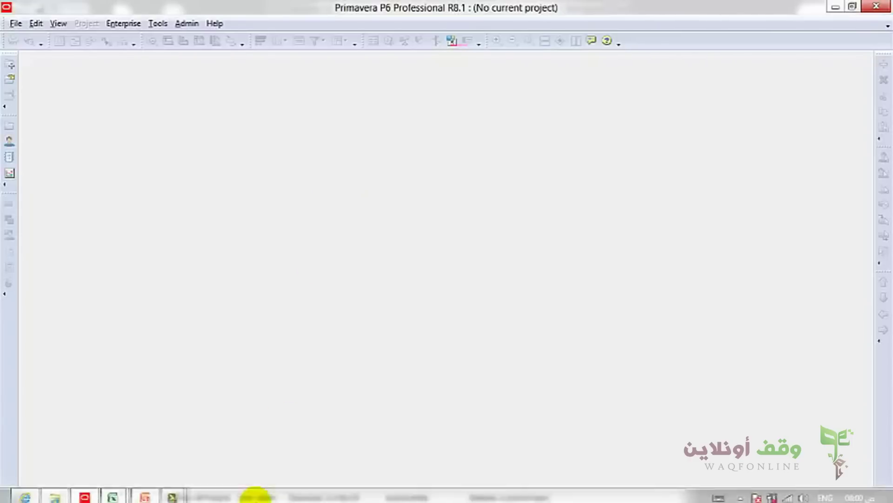
pyautogui.moveTo(115, 496)
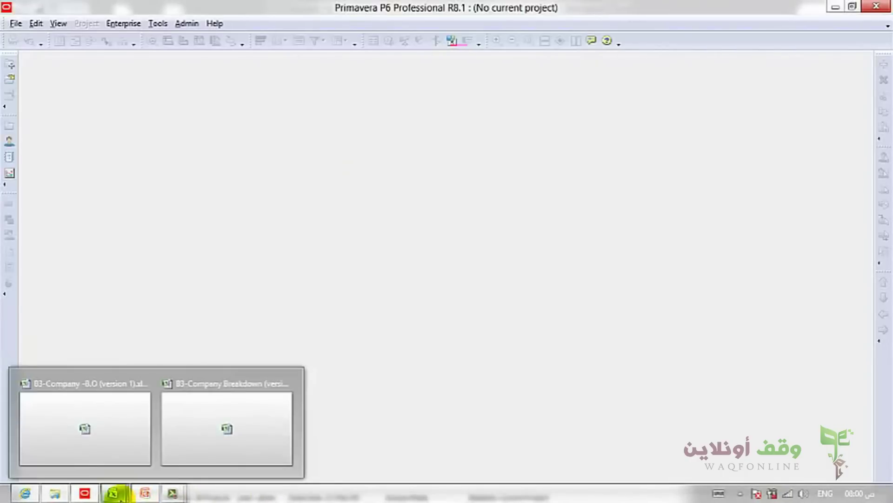
pyautogui.click(105, 435)
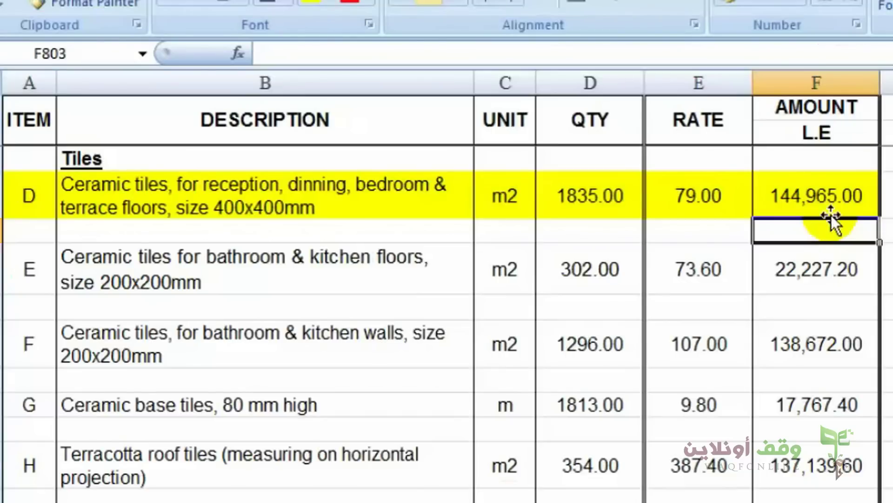
pyautogui.click(696, 214)
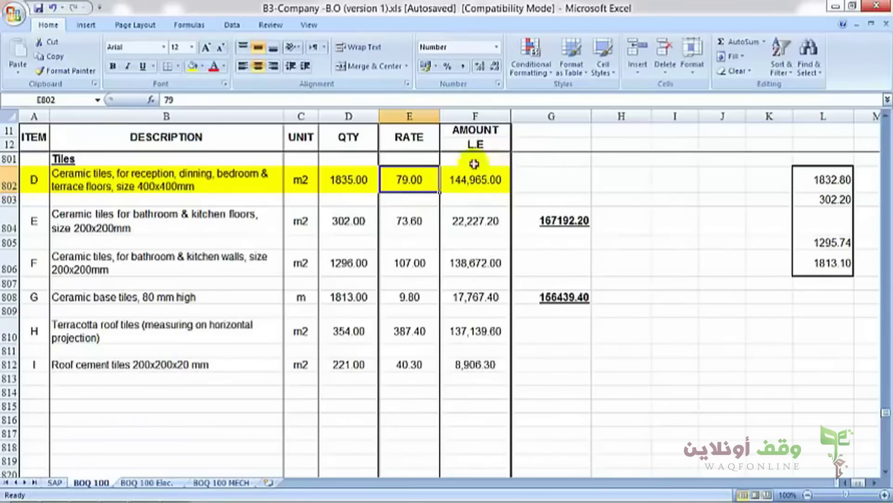
# - Switch to the B3-Company Breakdown workbook and examine the cost breakdown of the 40x40 ceramic floor tiles item
pyautogui.moveTo(147, 497)
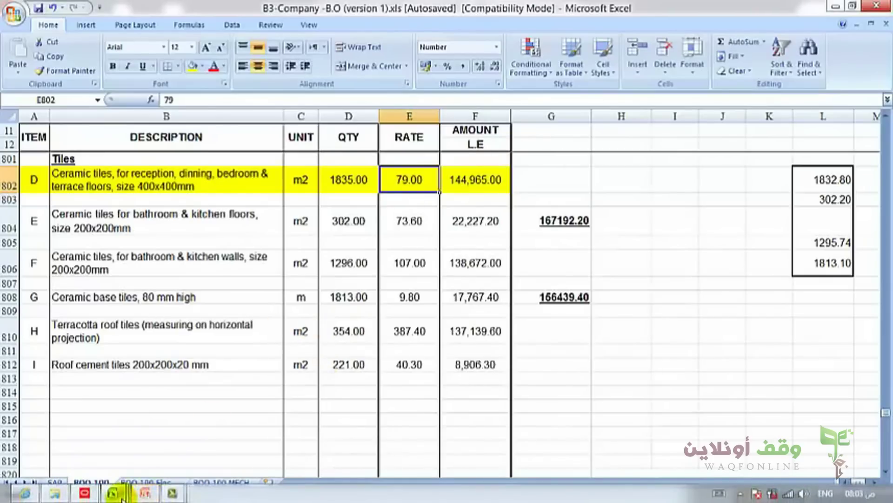
pyautogui.moveTo(114, 496)
pyautogui.click(199, 450)
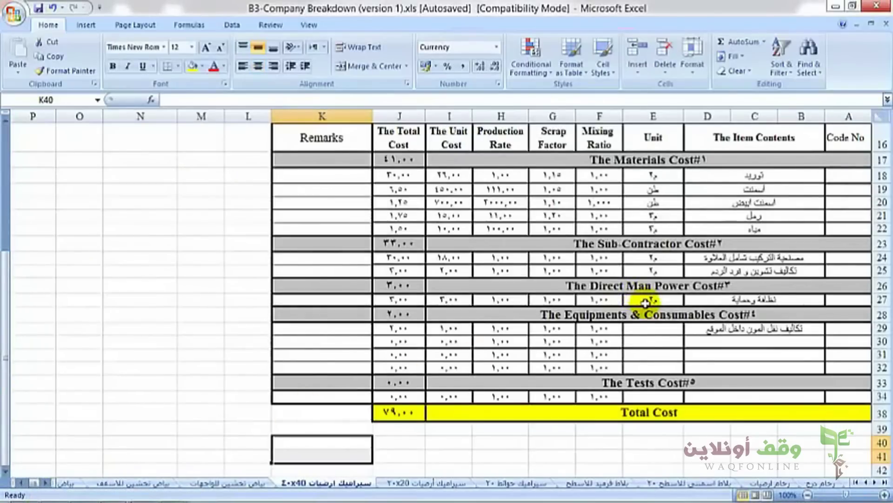
pyautogui.click(644, 300)
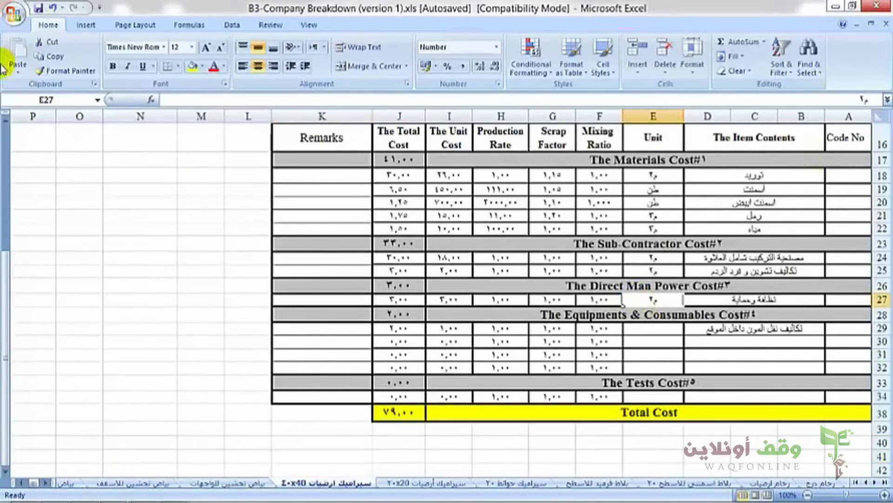
pyautogui.click(6, 122)
pyautogui.click(6, 122)
pyautogui.click(6, 121)
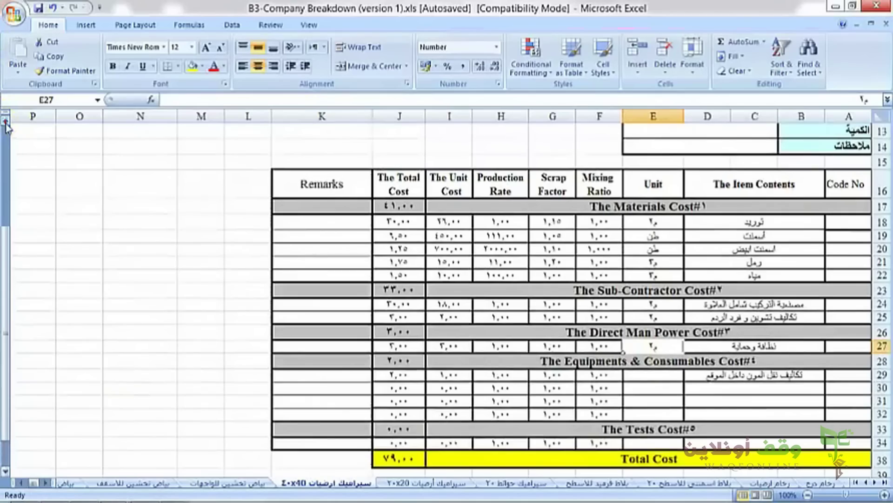
pyautogui.click(5, 122)
pyautogui.click(6, 121)
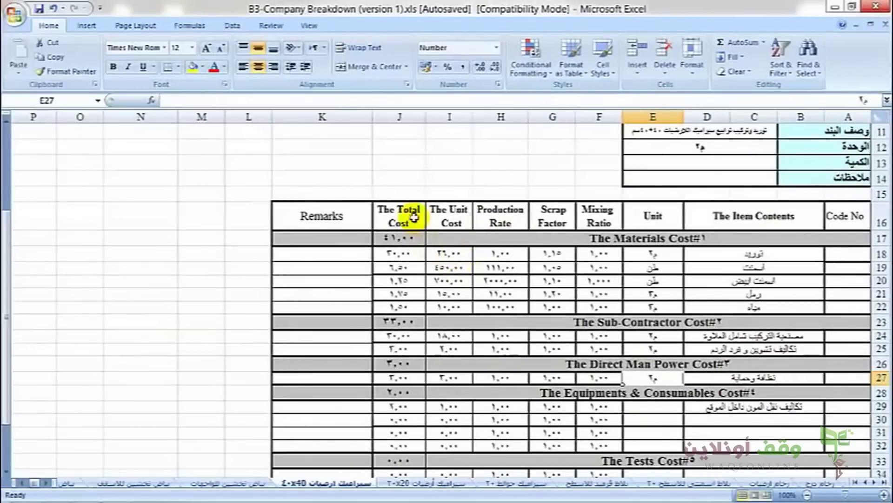
pyautogui.scroll(-1, 391, 320)
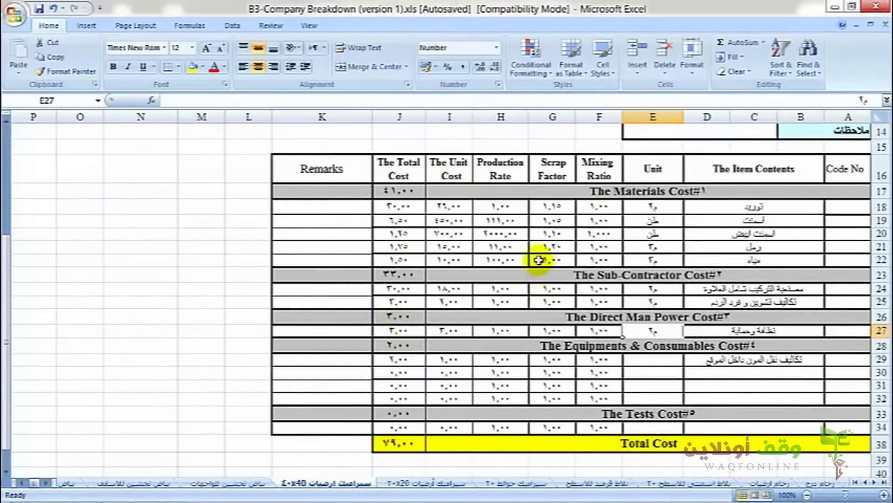
pyautogui.click(201, 233)
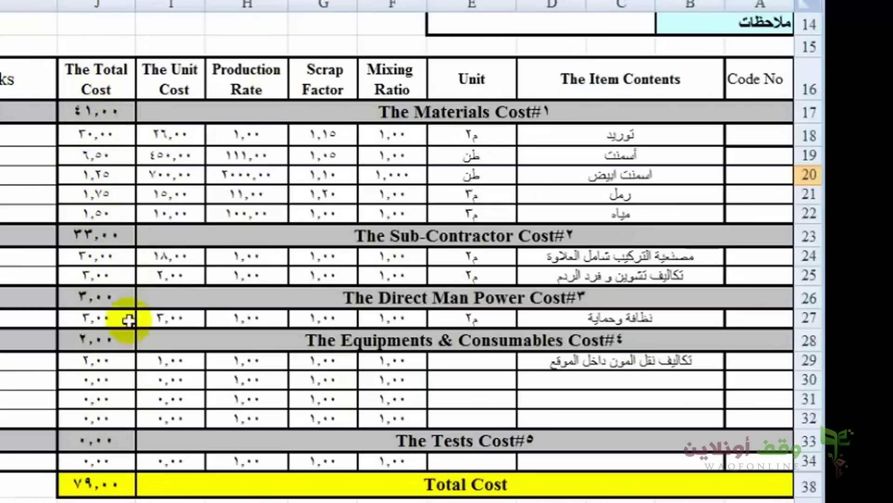
# - Fill the Total Cost cells J18:J22, J24:J25, J27, J29:J32 and J34 with the green Lighter 40% colour
pyautogui.click(96, 86)
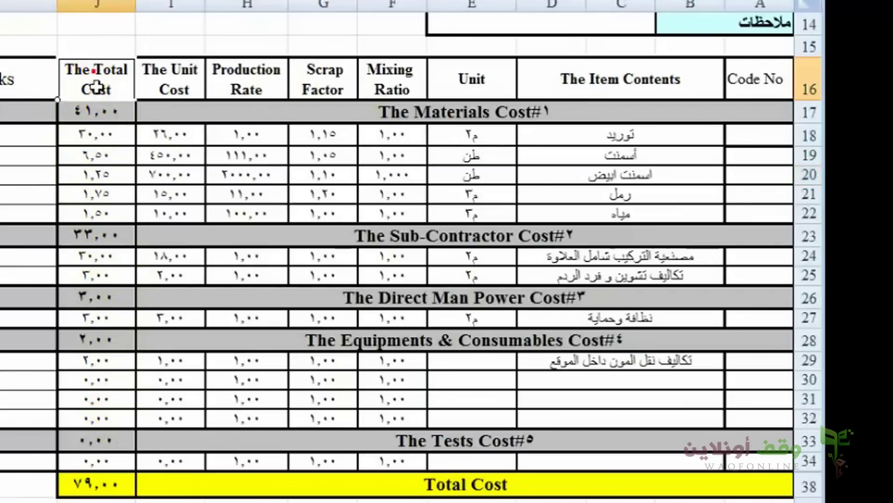
pyautogui.moveTo(96, 86); pyautogui.dragTo(114, 440)
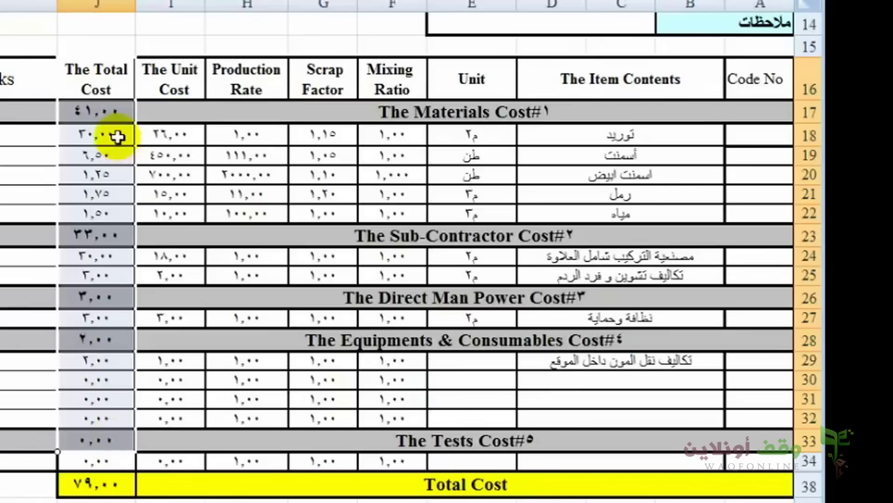
pyautogui.moveTo(117, 137); pyautogui.dragTo(121, 206)
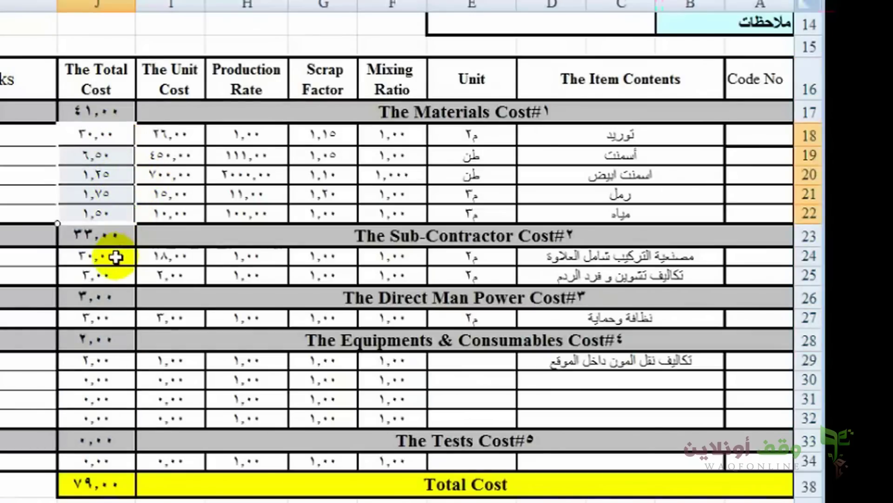
pyautogui.moveTo(116, 256); pyautogui.dragTo(118, 273)
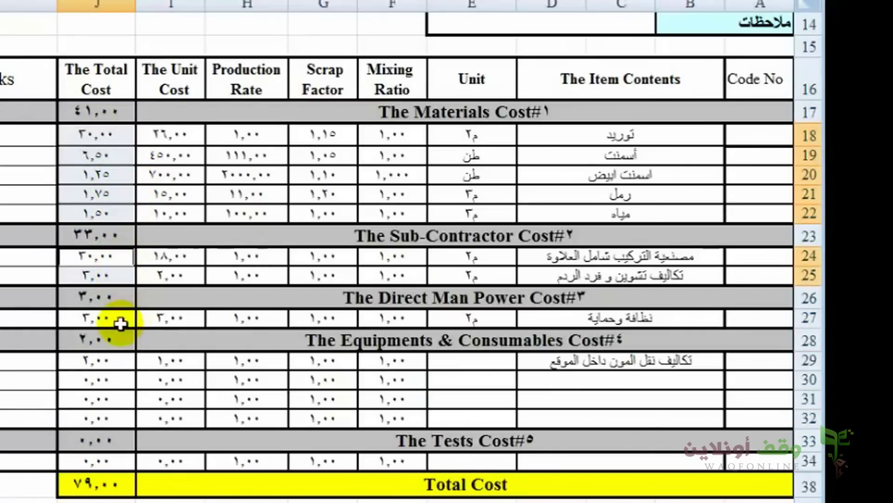
pyautogui.keyDown('ctrl'); pyautogui.click(120, 324); pyautogui.keyUp('ctrl')
pyautogui.moveTo(116, 361); pyautogui.dragTo(115, 416)
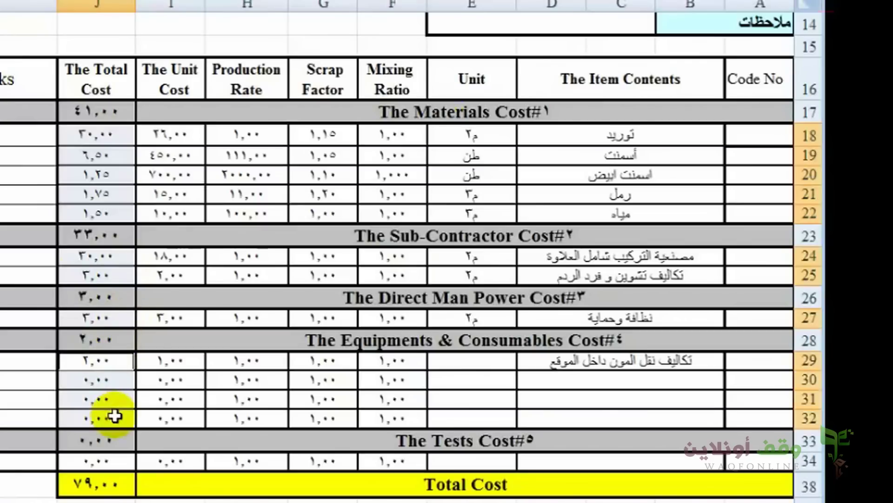
pyautogui.keyDown('ctrl'); pyautogui.click(120, 460); pyautogui.keyUp('ctrl')
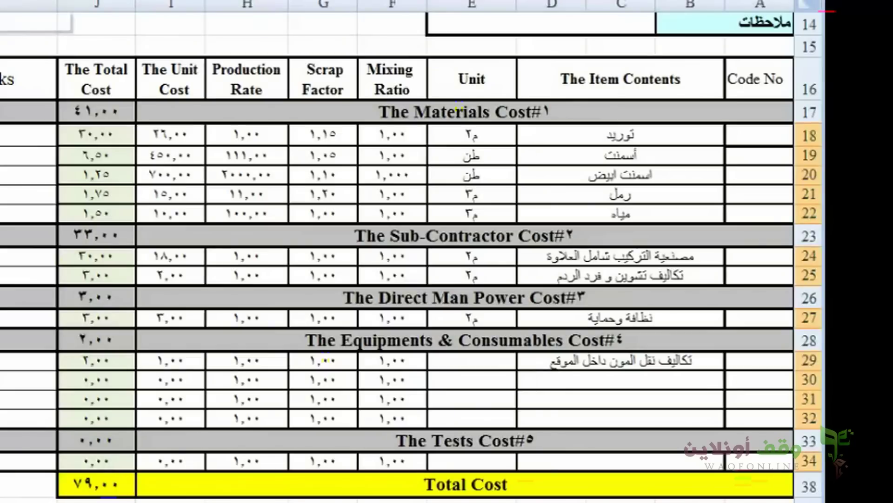
pyautogui.hotkey('alt', 'h')
pyautogui.press('h')
pyautogui.press('Return')
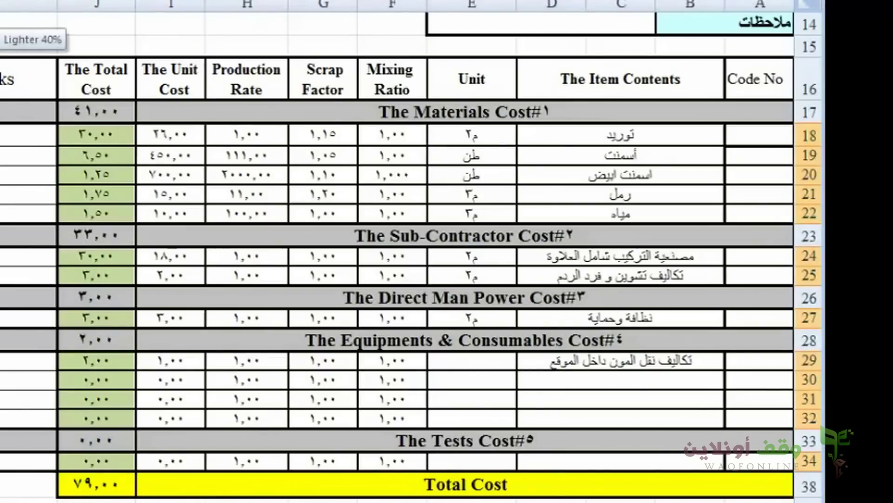
pyautogui.click(28, 194)
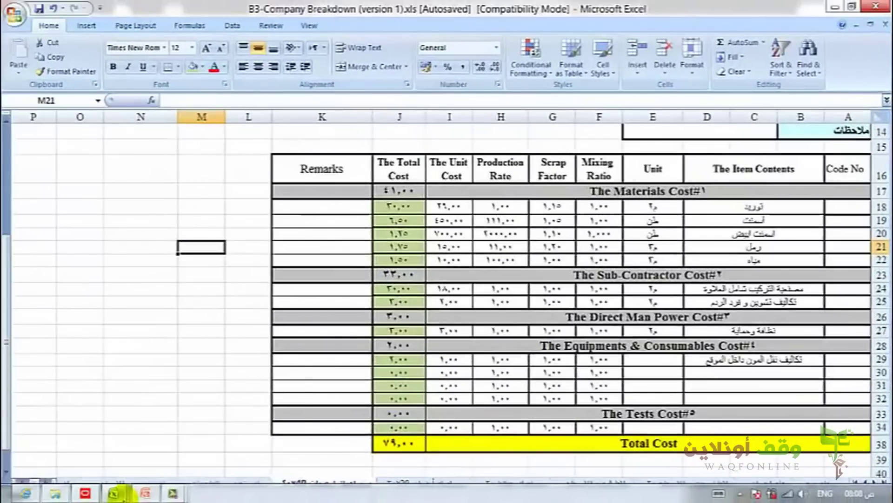
# - Compare the 400x400mm ceramic tile rate in the B3-Company -B.O workbook with the total cost in the B3-Company Breakdown workbook
pyautogui.moveTo(114, 492)
pyautogui.click(114, 435)
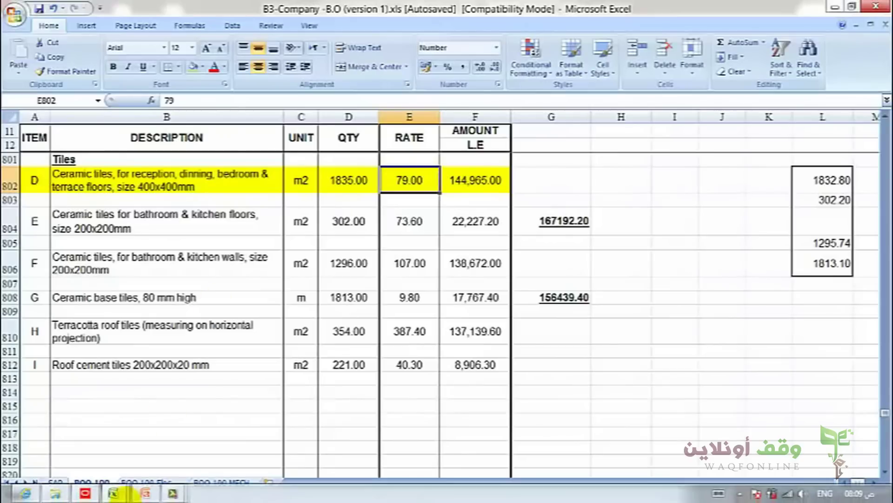
pyautogui.moveTo(115, 495)
pyautogui.click(200, 429)
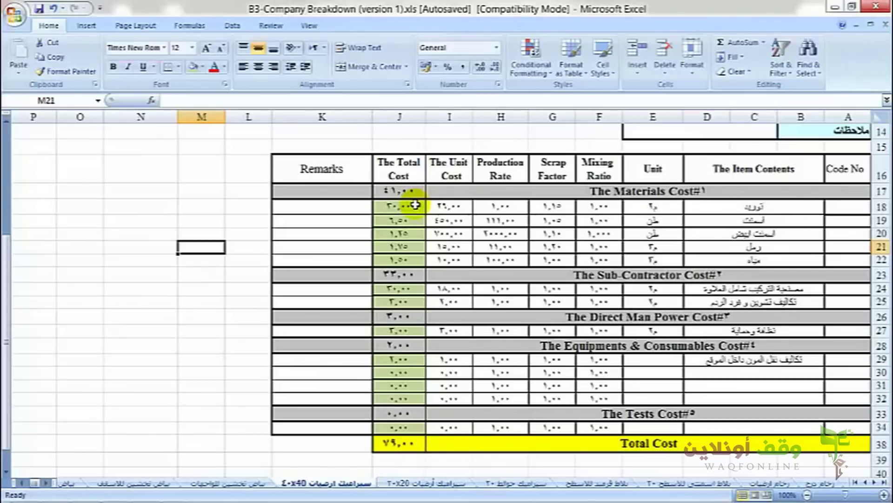
pyautogui.moveTo(265, 494)
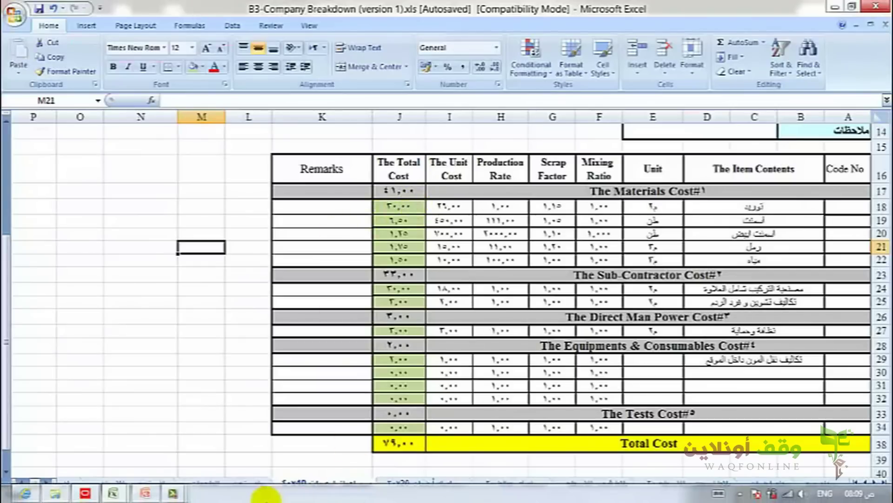
pyautogui.moveTo(171, 491)
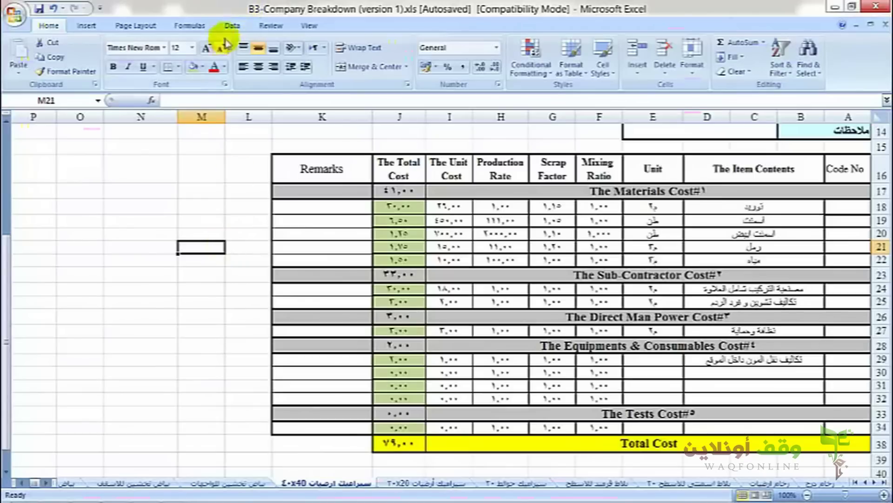
# - Arrange the B3-Company -B.O and B3-Company Breakdown workbooks side by side using the Vertical arrangement, with B3-Company -B.O active
pyautogui.click(309, 26)
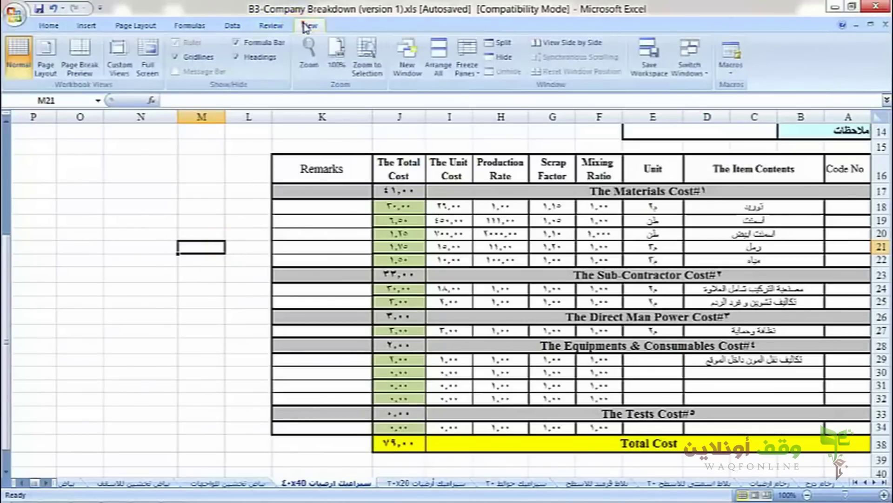
pyautogui.click(251, 191)
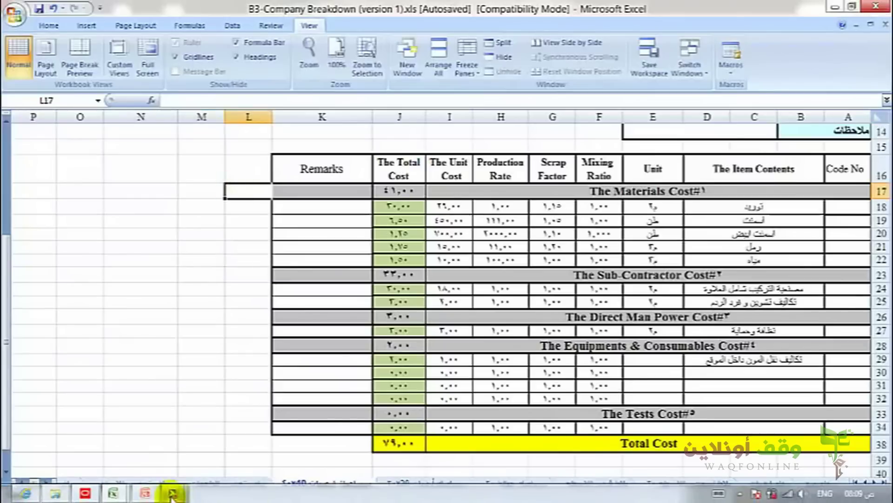
pyautogui.click(113, 493)
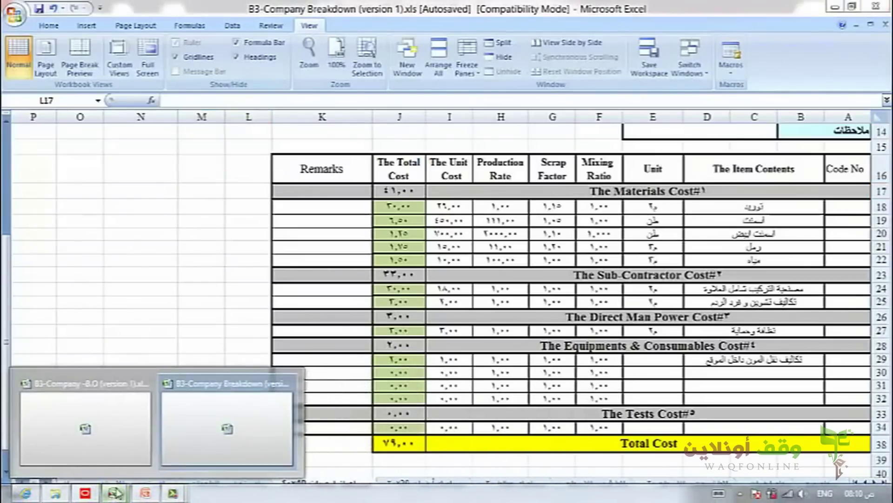
pyautogui.click(116, 428)
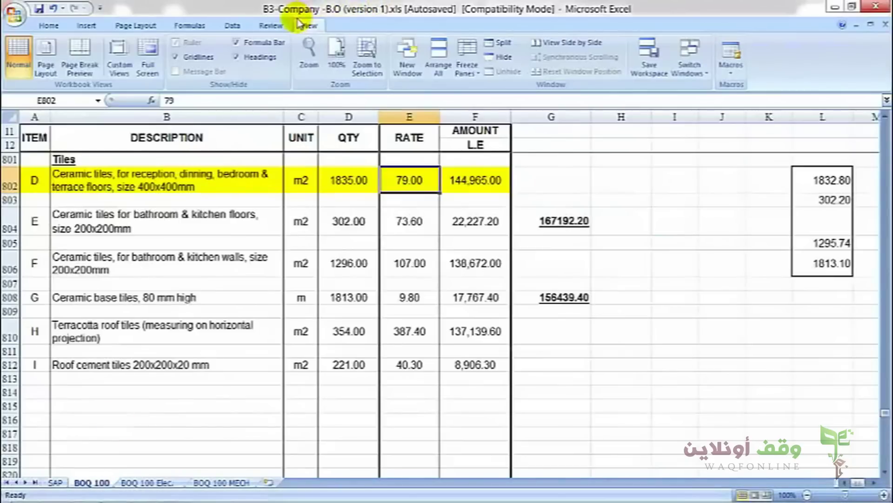
pyautogui.click(442, 58)
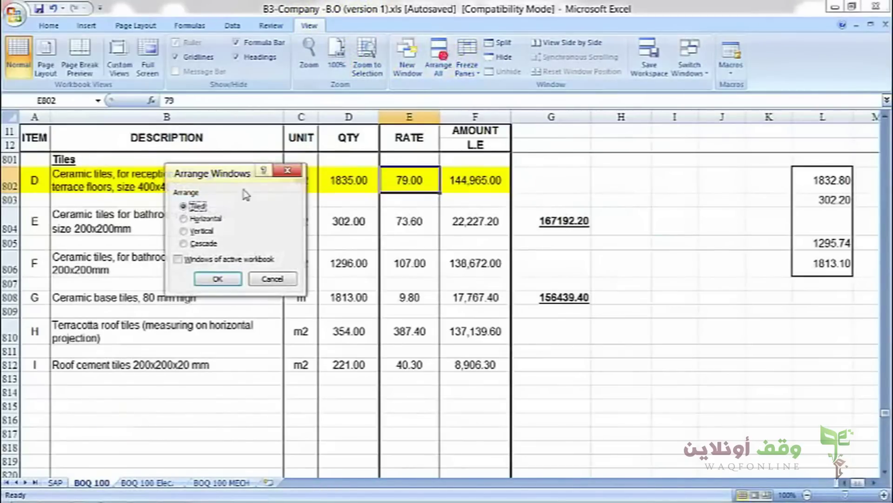
pyautogui.click(195, 232)
pyautogui.click(218, 279)
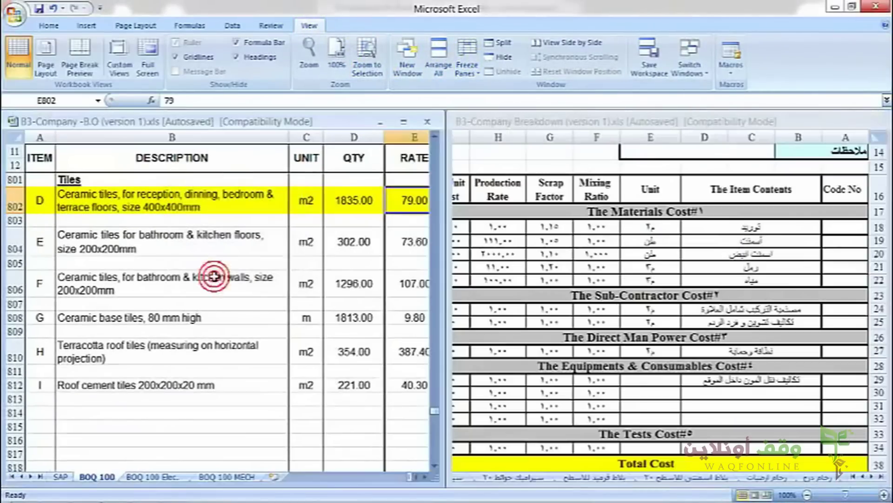
# - Examine the cement and white cement rows of the materials cost in the breakdown, from total cost to item contents
pyautogui.click(565, 279)
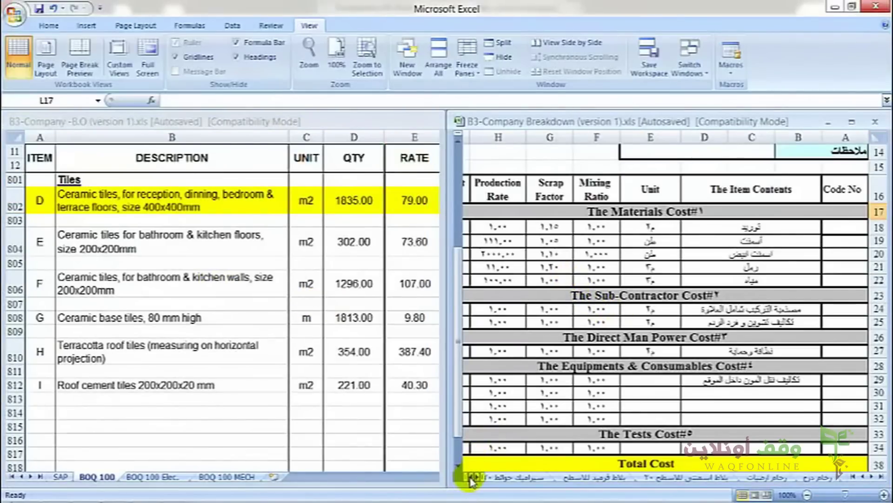
pyautogui.click(471, 477)
pyautogui.click(470, 477)
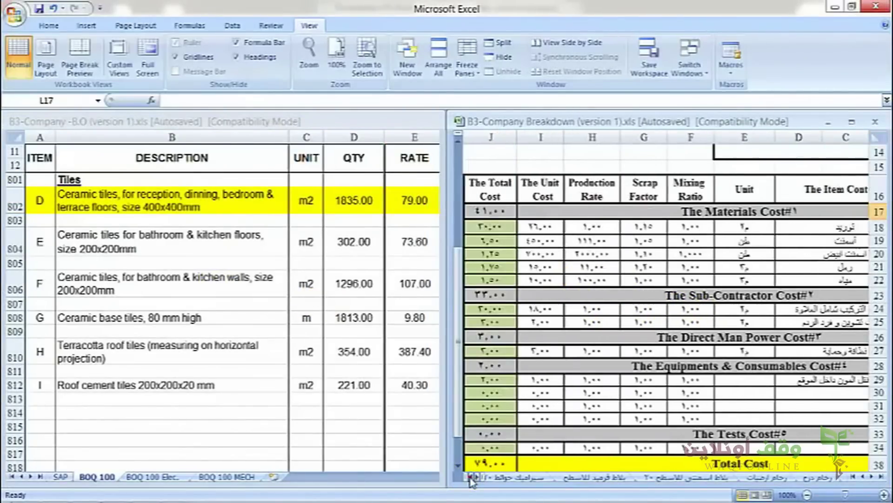
pyautogui.click(471, 477)
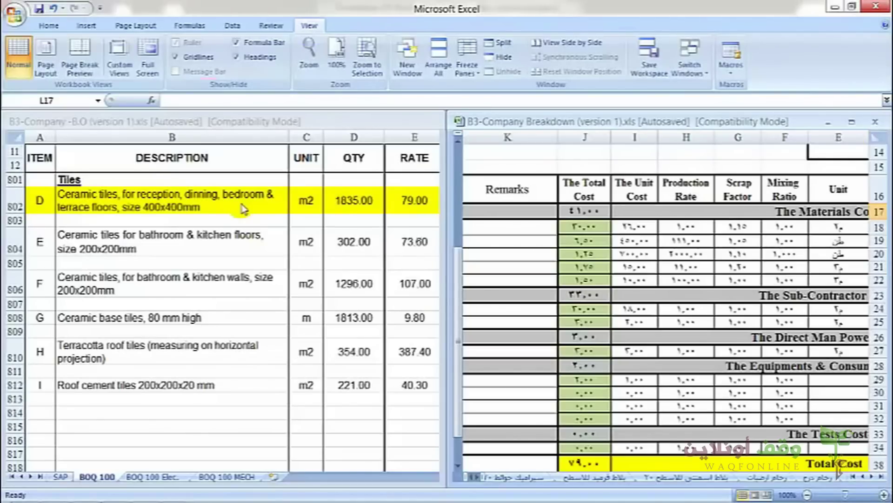
pyautogui.click(689, 241)
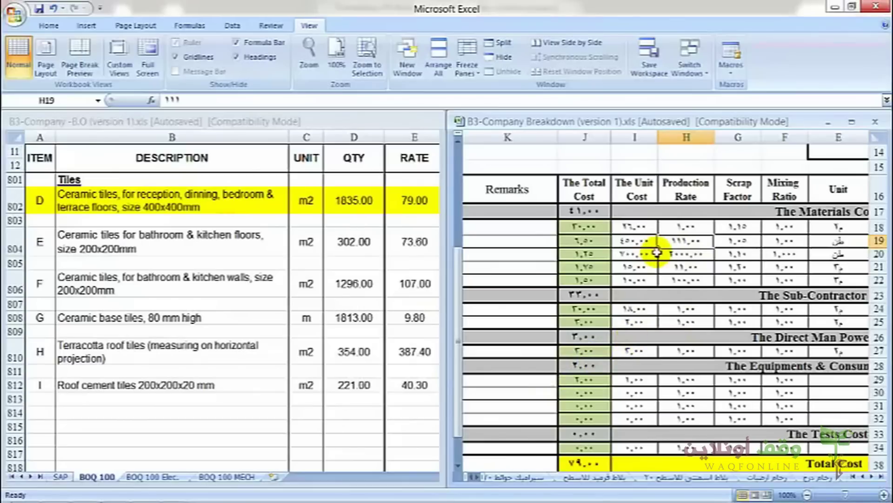
pyautogui.press('Right')
pyautogui.press('Right')
pyautogui.press('Right')
pyautogui.press('Right')
pyautogui.press('Right')
pyautogui.press('Right')
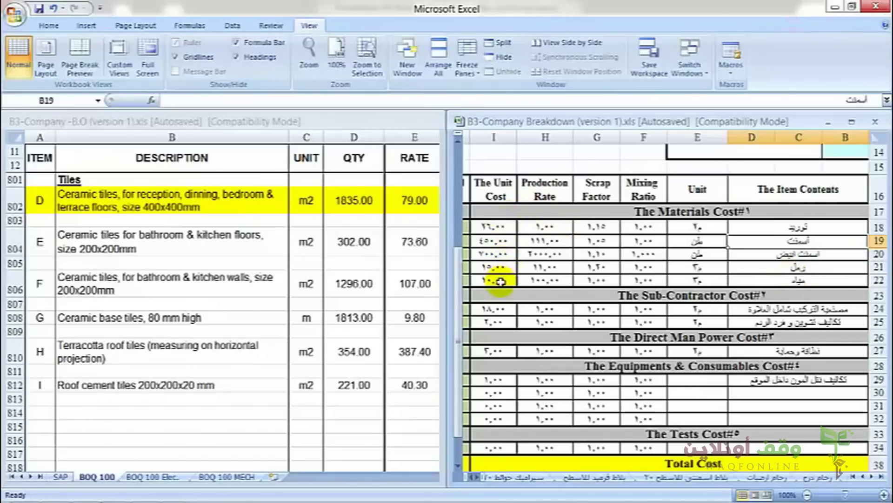
pyautogui.click(634, 255)
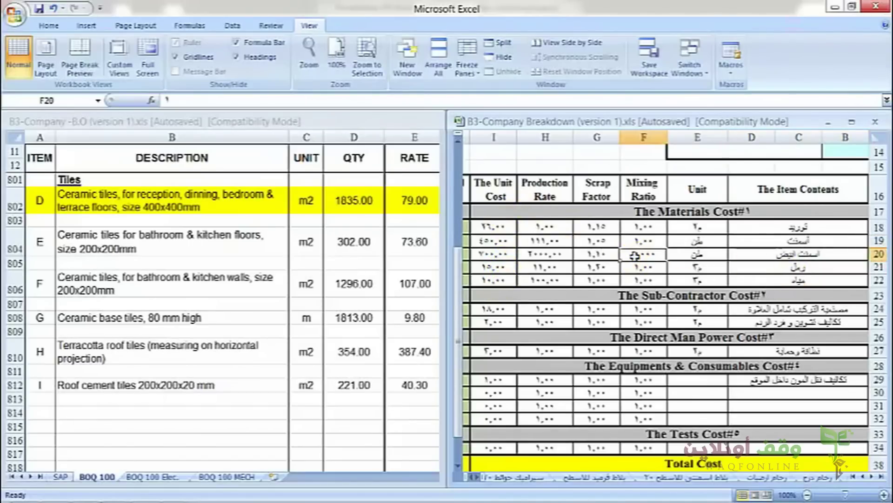
# - Examine the white cement row of the materials cost, from its mixing ratio through to its total cost
pyautogui.press('Left')
pyautogui.press('Left')
pyautogui.press('Left')
pyautogui.press('Left')
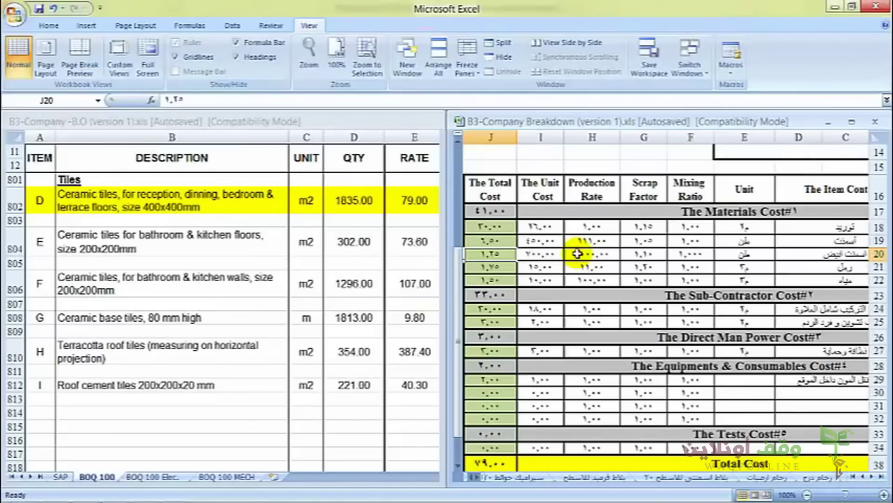
# - Switch to Primavera P6 Professional and open the Enterprise Project Structure
pyautogui.moveTo(205, 494)
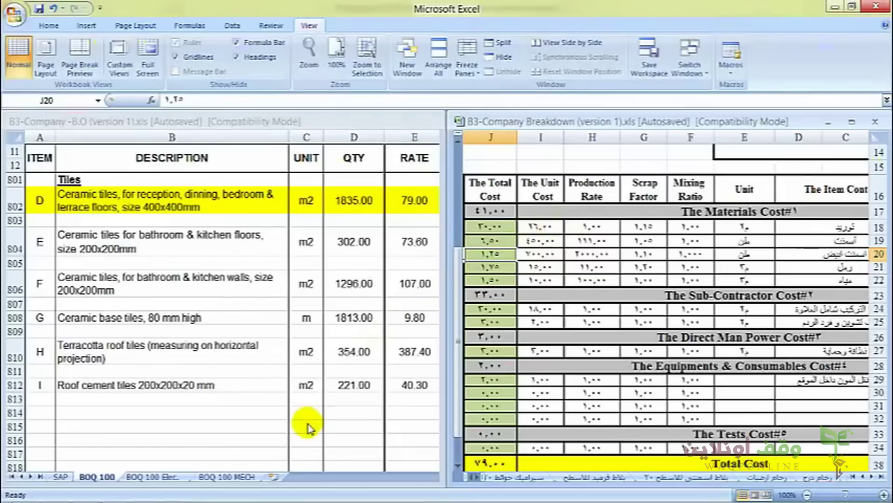
pyautogui.moveTo(202, 495)
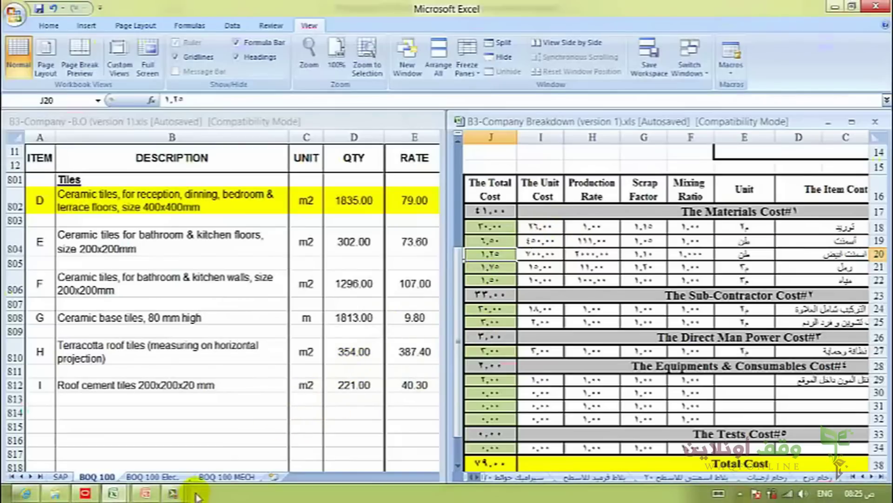
pyautogui.moveTo(85, 494)
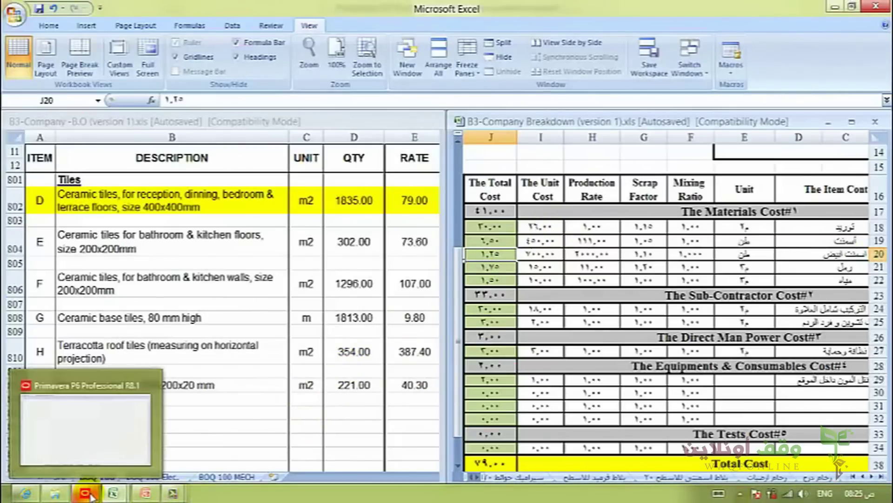
pyautogui.click(70, 440)
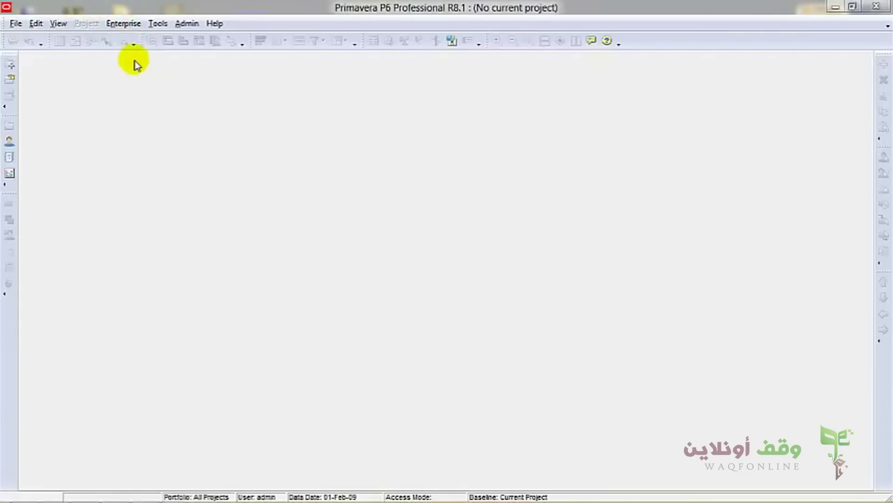
pyautogui.click(121, 22)
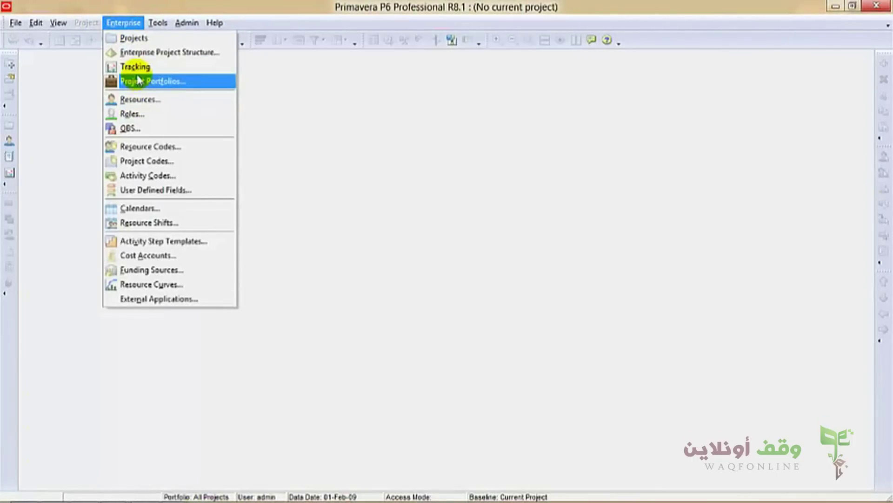
pyautogui.click(175, 53)
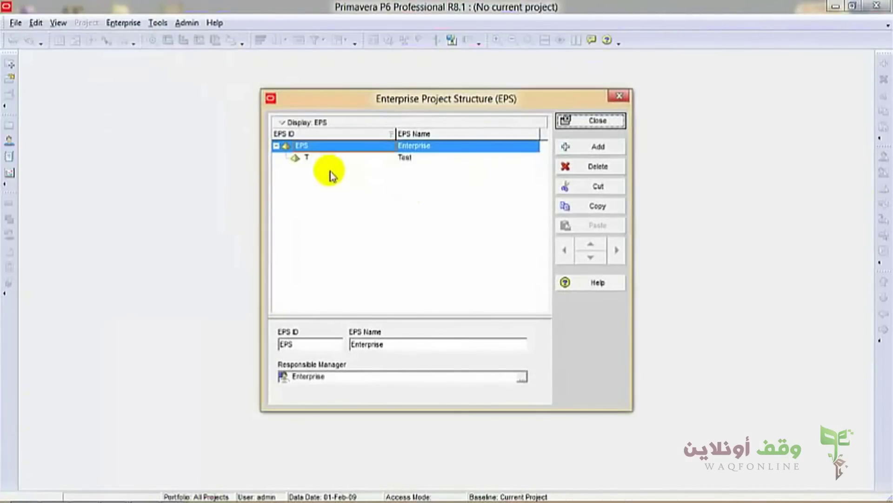
# - Add a new EPS element at the same level as Test and set its EPS ID to CC
pyautogui.click(314, 160)
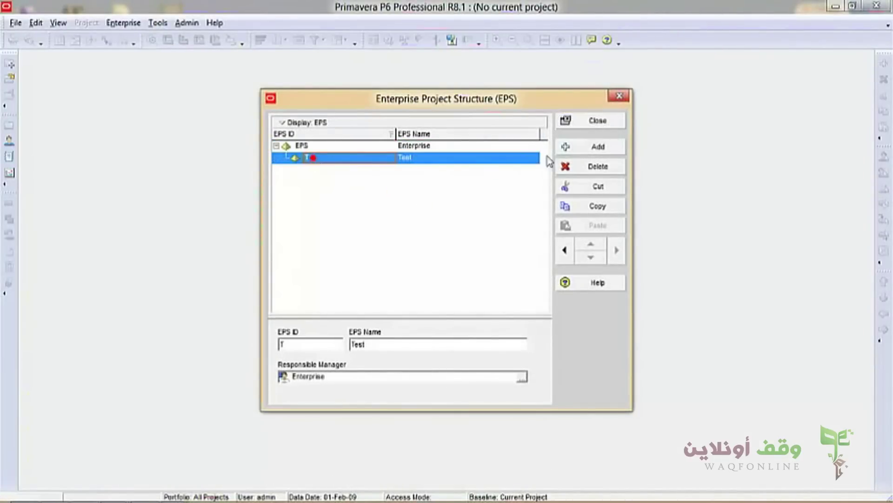
pyautogui.click(598, 147)
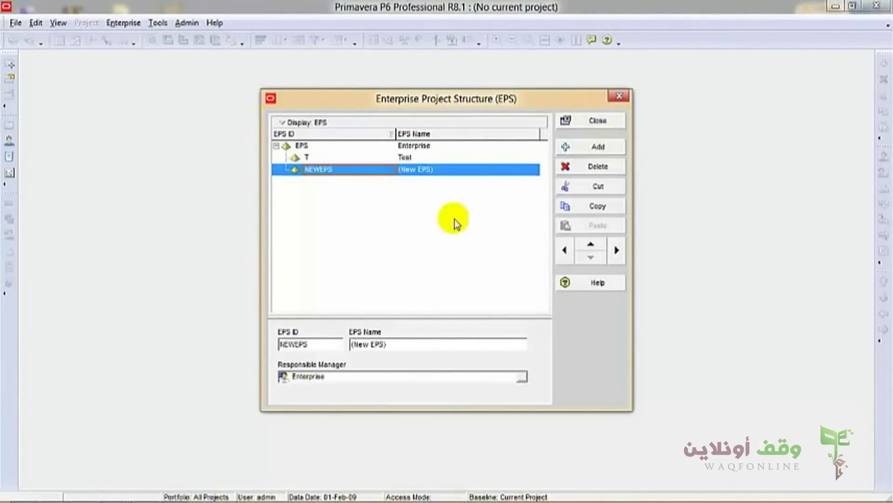
pyautogui.doubleClick(325, 343)
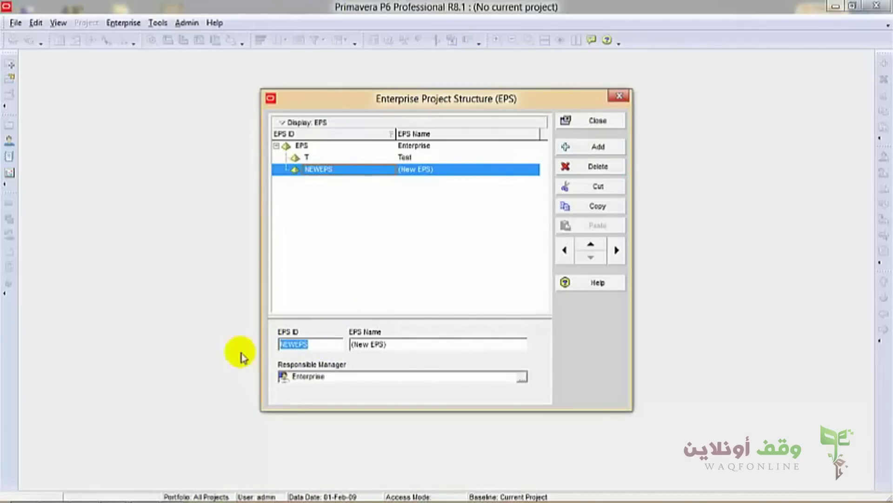
pyautogui.write('CC')
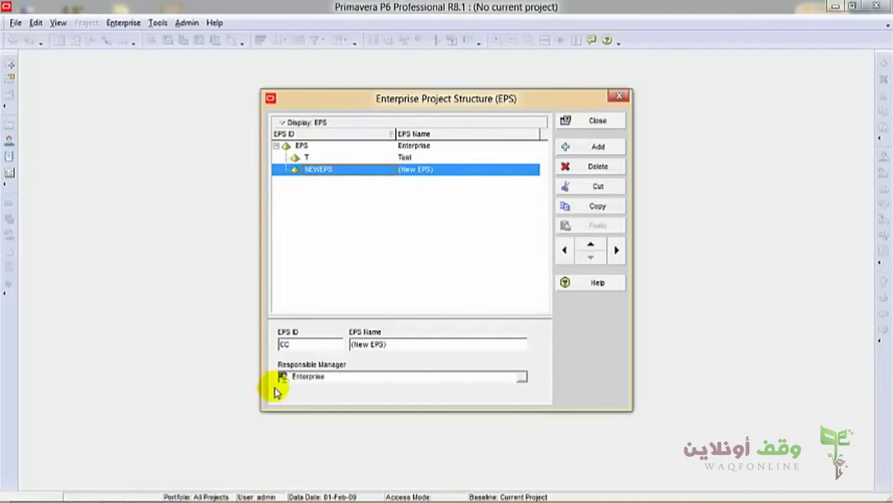
pyautogui.press('Tab')
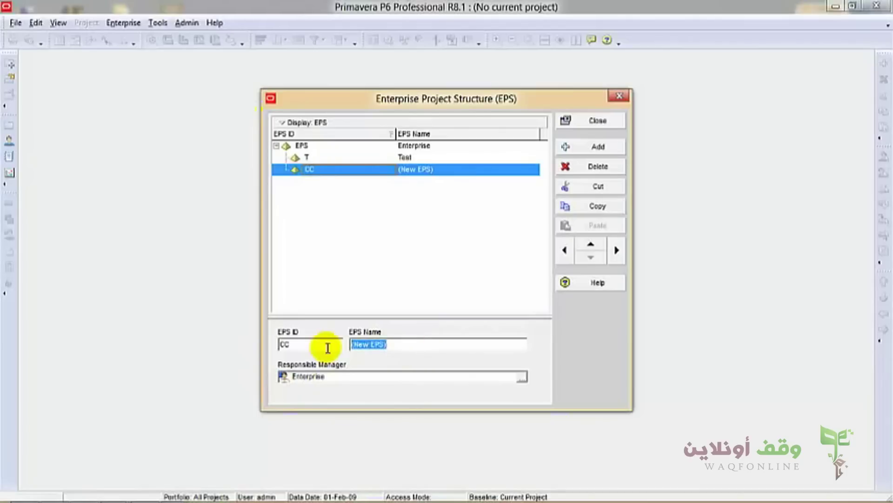
# - Name the CC element Cost Control, keep its ID as CC, and close the Enterprise Project Structure
pyautogui.write('C')
pyautogui.click(327, 347)
pyautogui.write('ost')
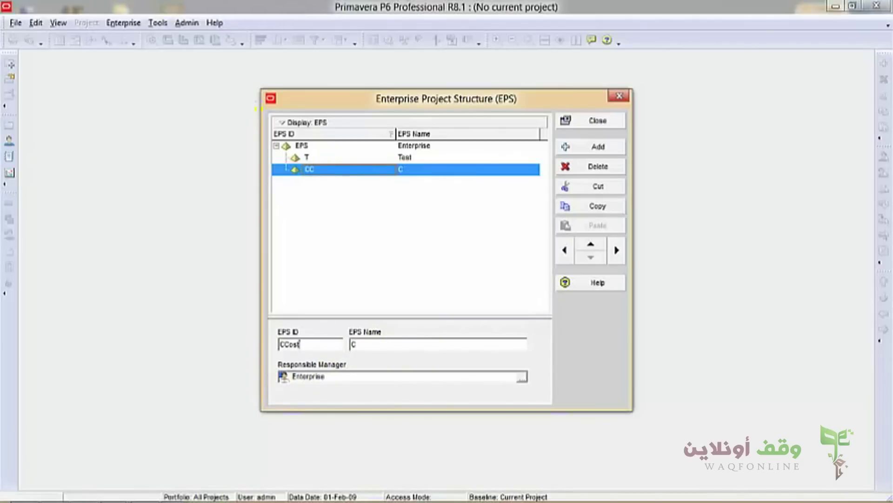
pyautogui.click(327, 346)
pyautogui.press('BackSpace')
pyautogui.press('BackSpace')
pyautogui.press('BackSpace')
pyautogui.click(375, 344)
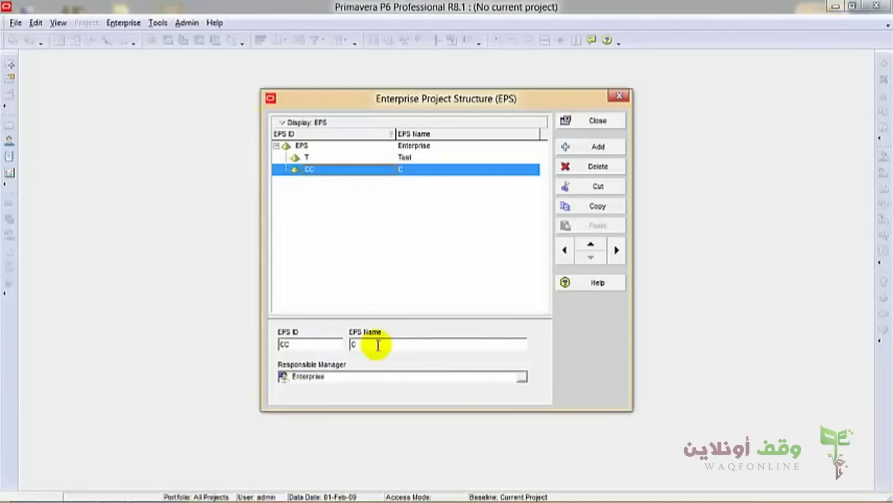
pyautogui.write('os')
pyautogui.click(376, 345)
pyautogui.write('t')
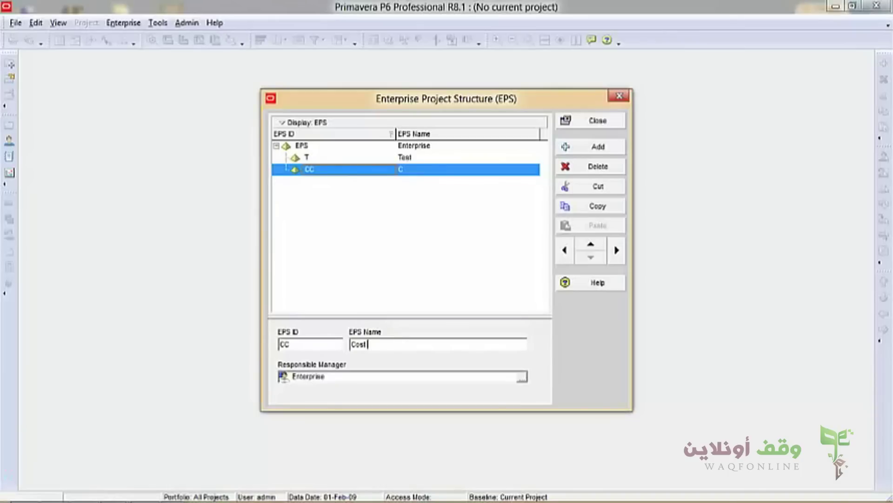
pyautogui.write(' Control')
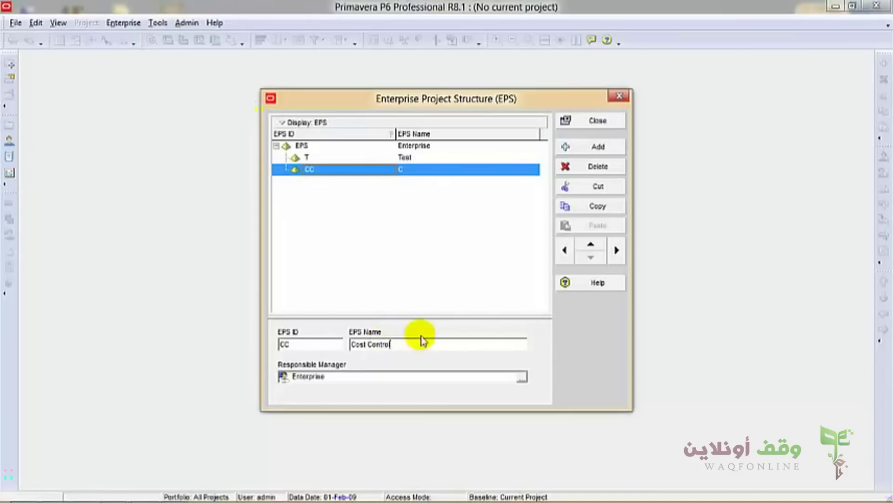
pyautogui.click(432, 158)
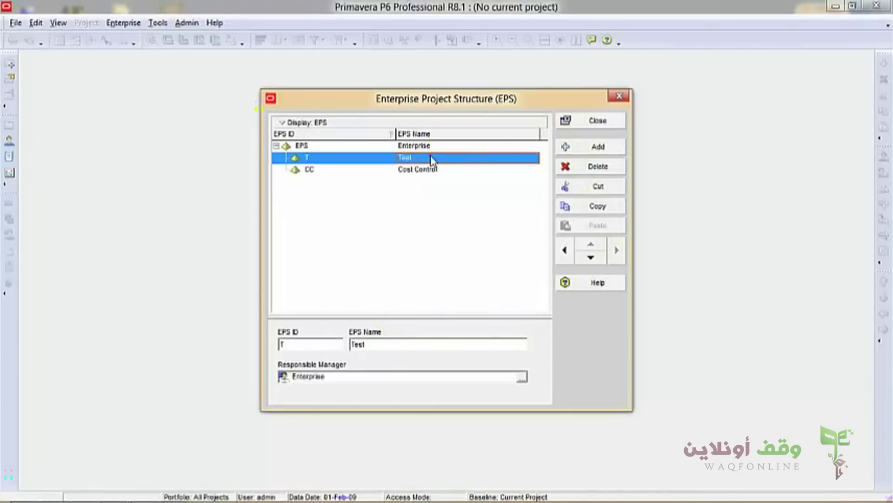
pyautogui.click(425, 170)
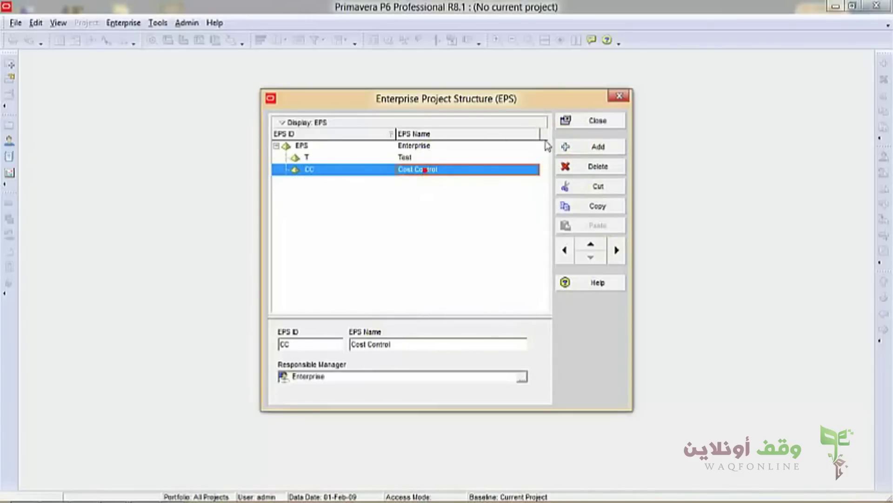
pyautogui.click(600, 120)
# - Create a new project under the Cost Control EPS in the Projects view, accepting the wizard defaults
pyautogui.click(116, 23)
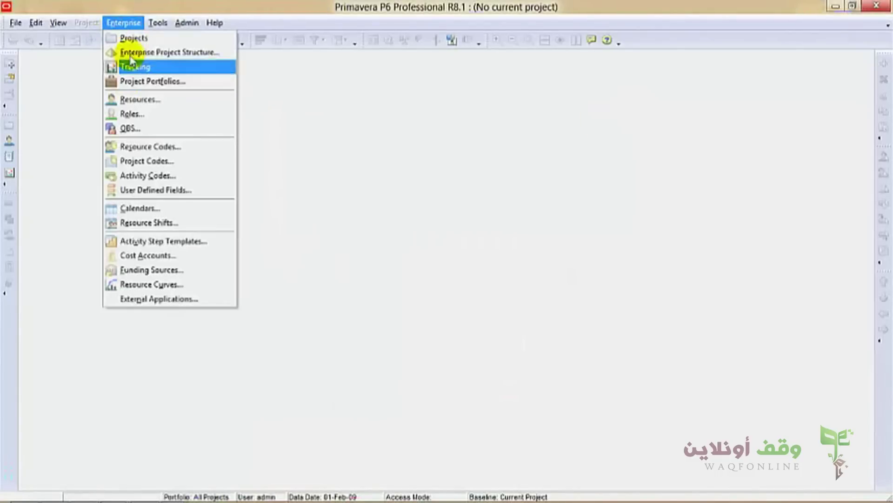
pyautogui.click(132, 41)
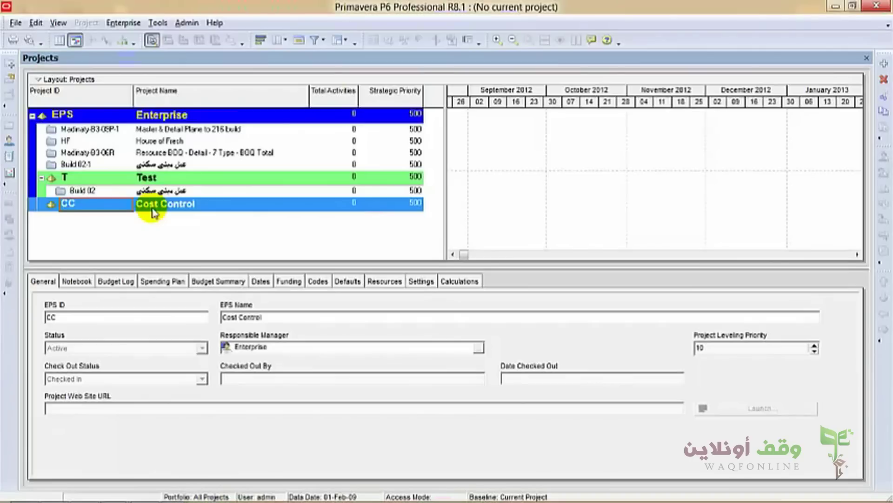
pyautogui.click(883, 66)
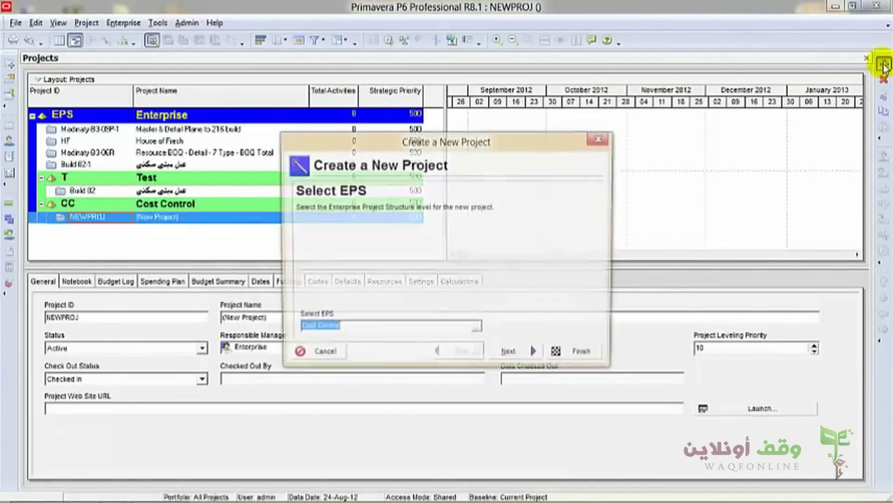
pyautogui.click(585, 354)
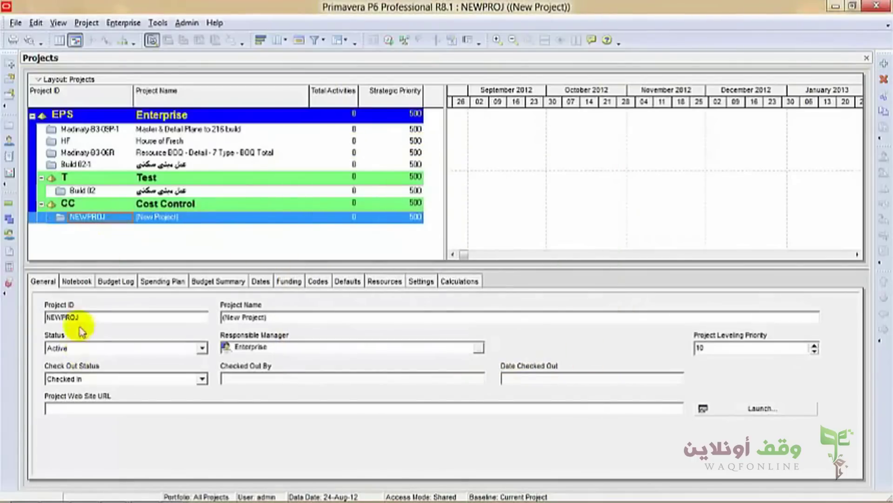
# - Set the new project's ID to BOQ and its name to Project with BOQ
pyautogui.doubleClick(91, 316)
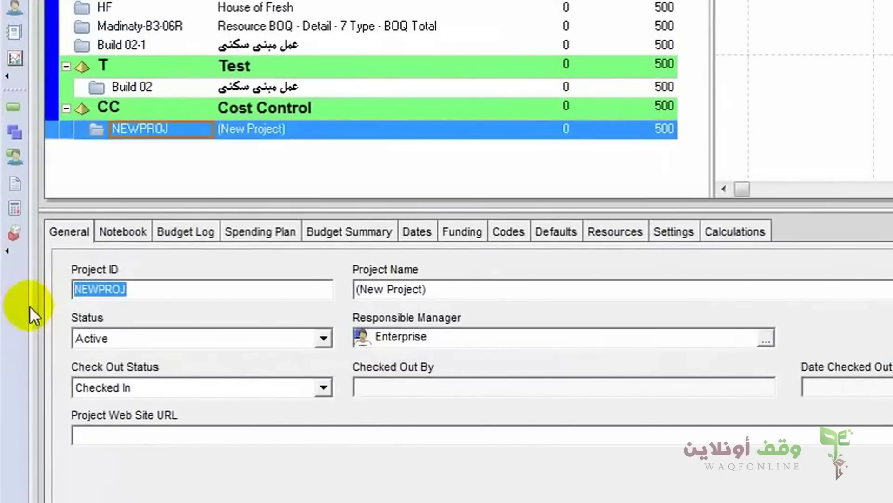
pyautogui.write('BO')
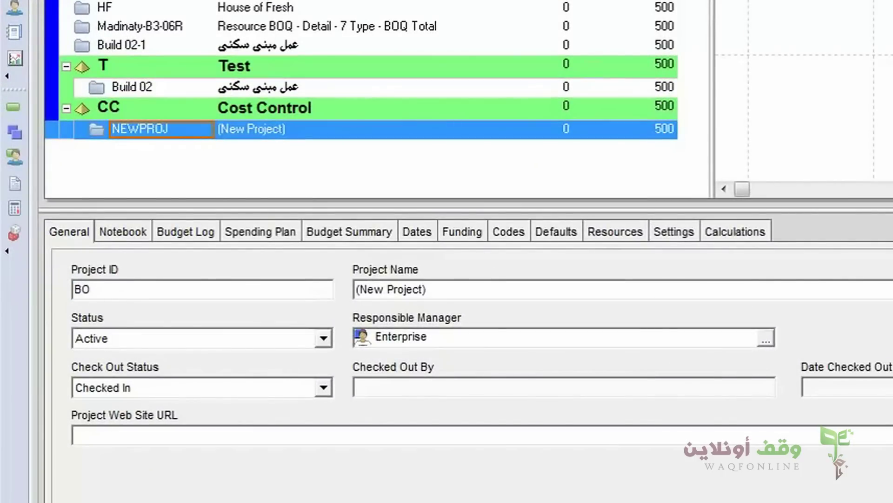
pyautogui.write('Q')
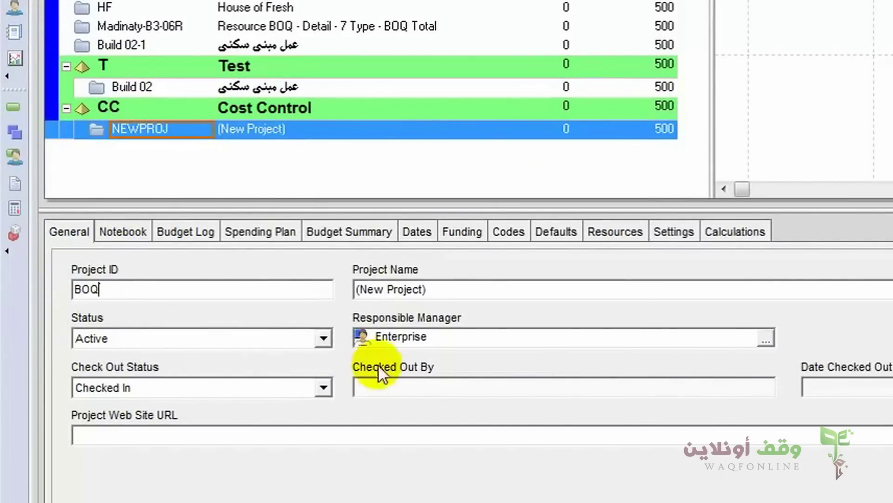
pyautogui.click(435, 288)
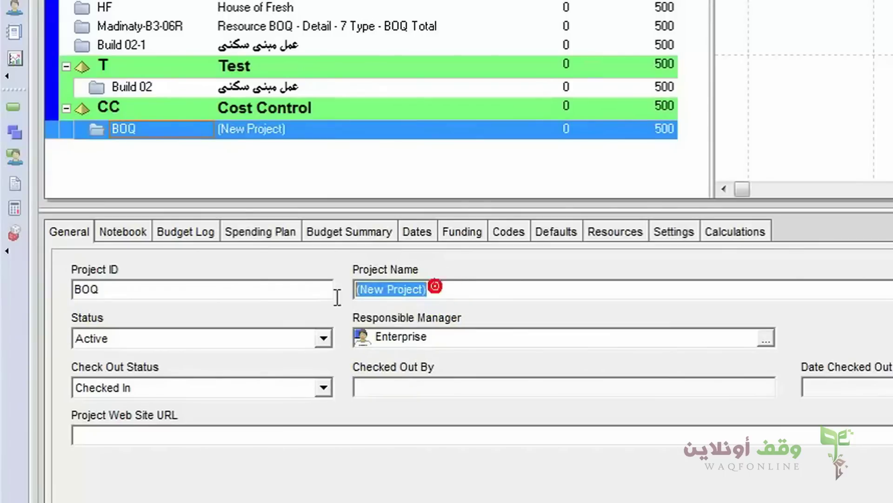
pyautogui.write('P')
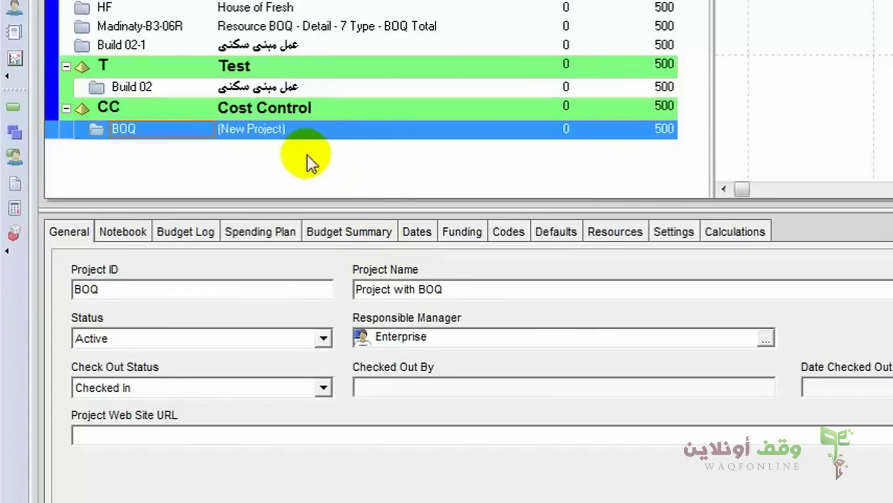
pyautogui.click(298, 128)
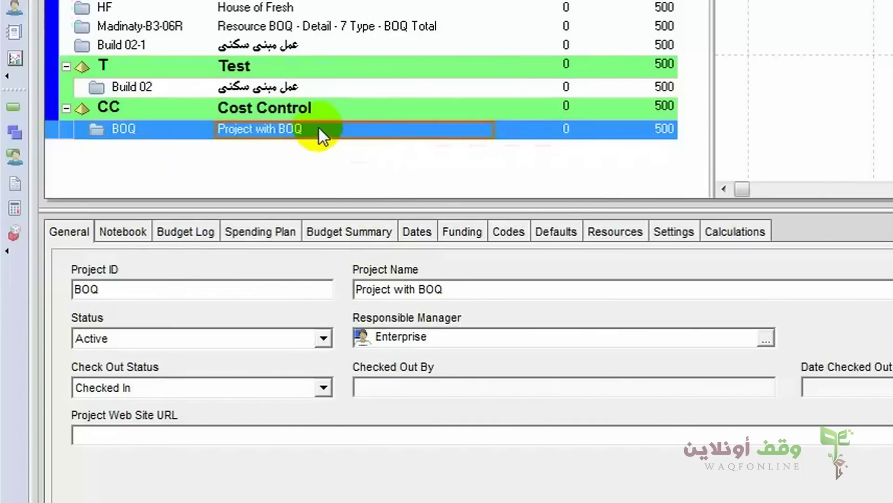
# - Open the BOQ project and turn off Hide if empty in the activity Group and Sort options
pyautogui.rightClick(318, 128)
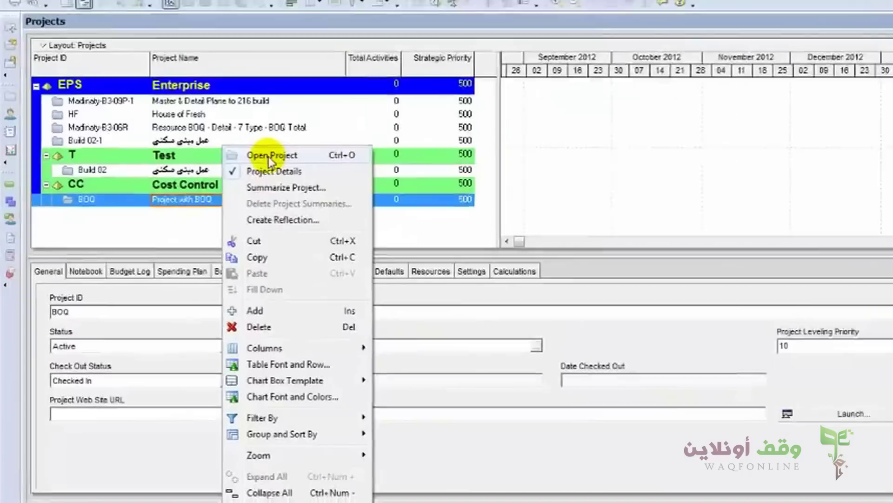
pyautogui.click(269, 157)
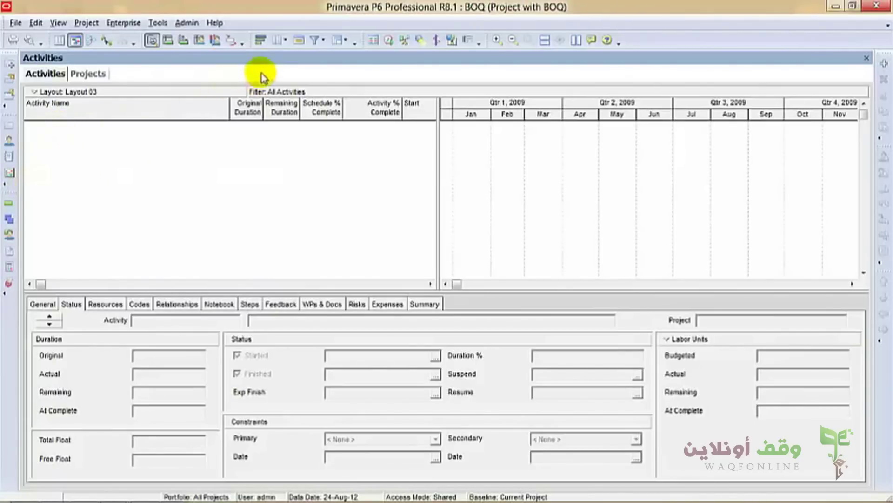
pyautogui.click(336, 42)
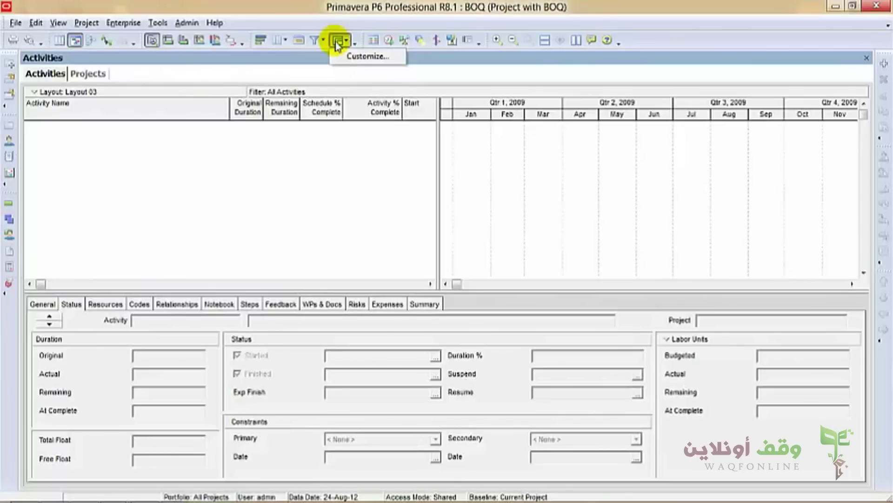
pyautogui.click(347, 60)
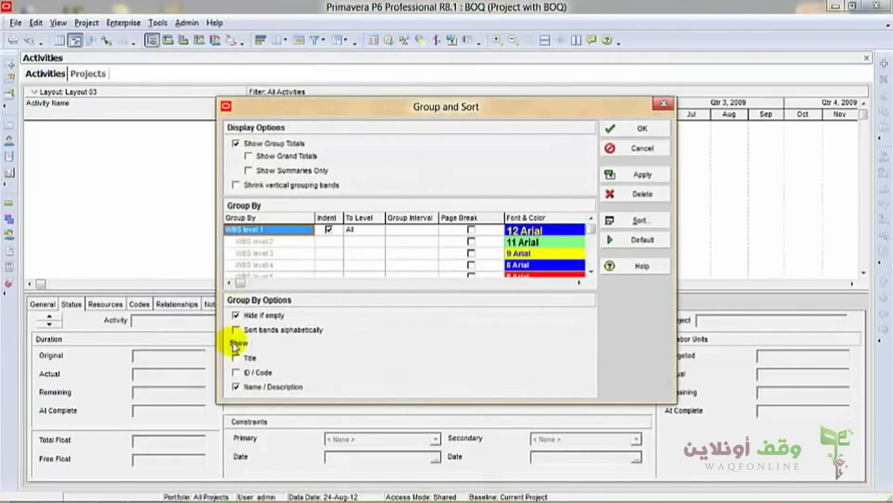
pyautogui.click(236, 316)
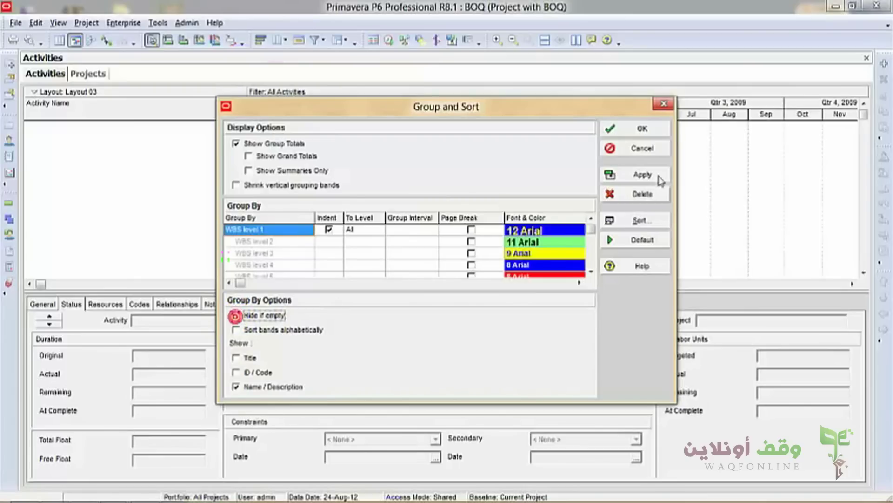
pyautogui.click(646, 128)
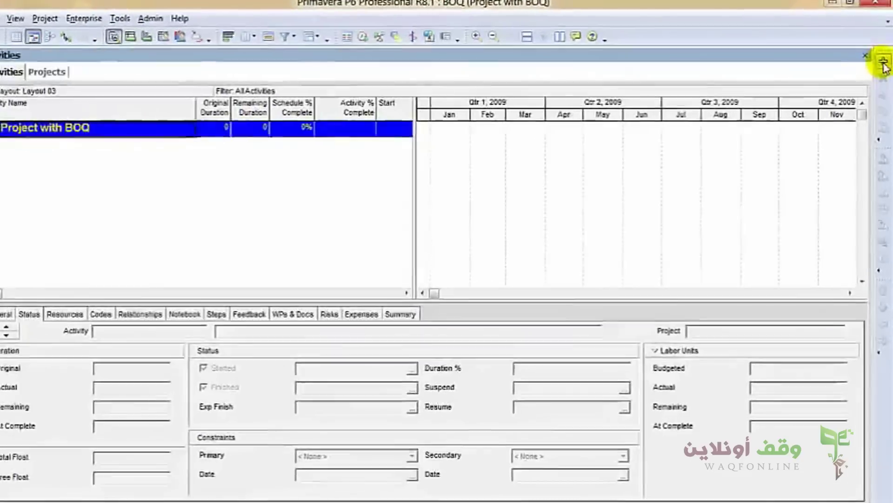
# - Add a new activity to the BOQ project with the wizard defaults and name it اعمال سيراميك الارضيات
pyautogui.click(883, 63)
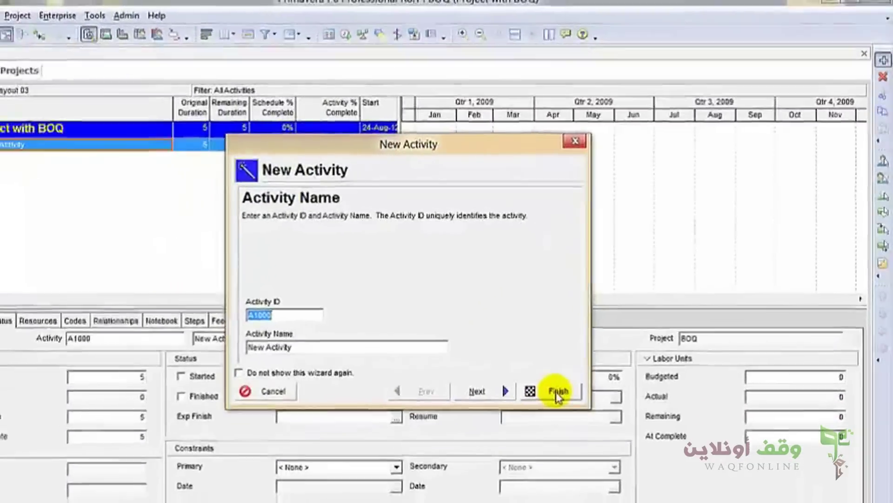
pyautogui.click(558, 392)
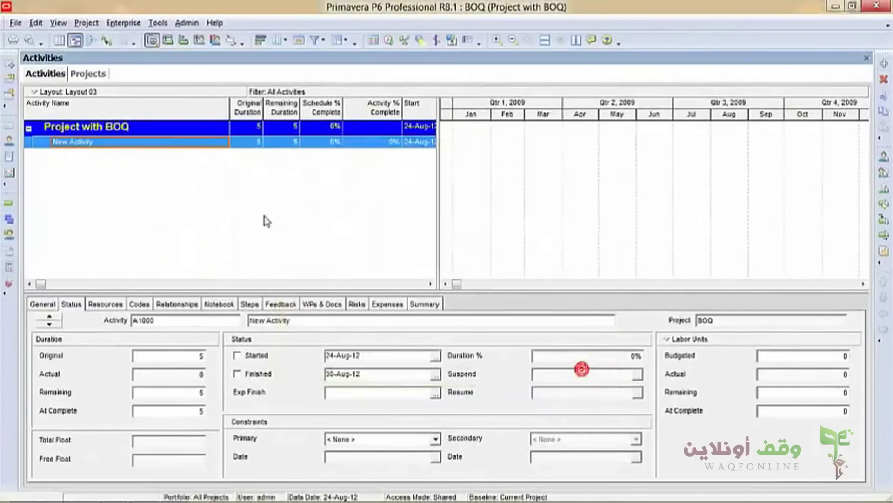
pyautogui.click(166, 143)
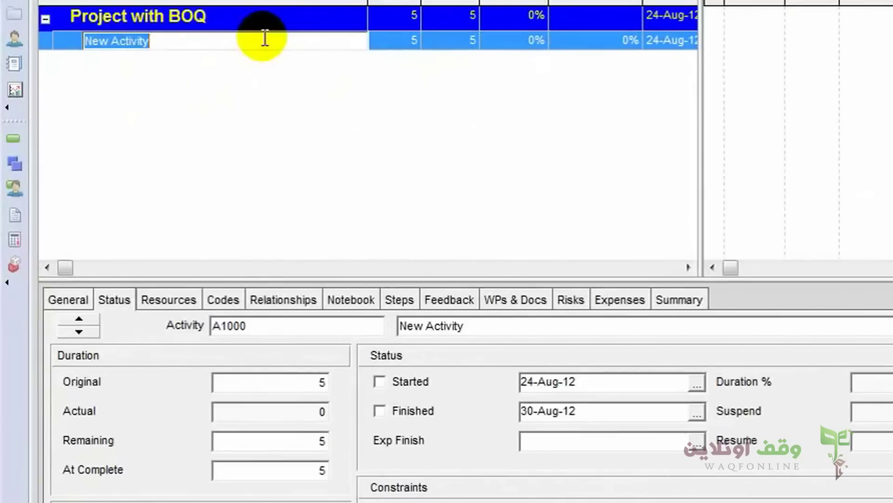
pyautogui.write('عمال')
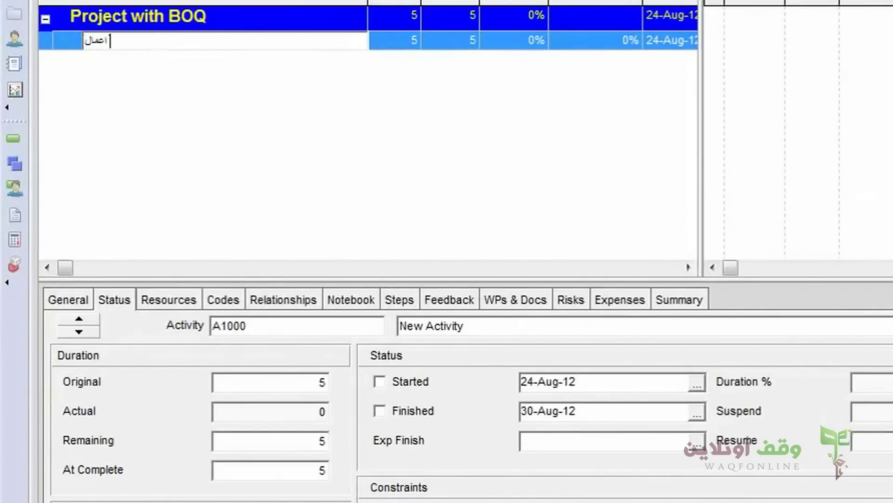
pyautogui.write('عمال سير')
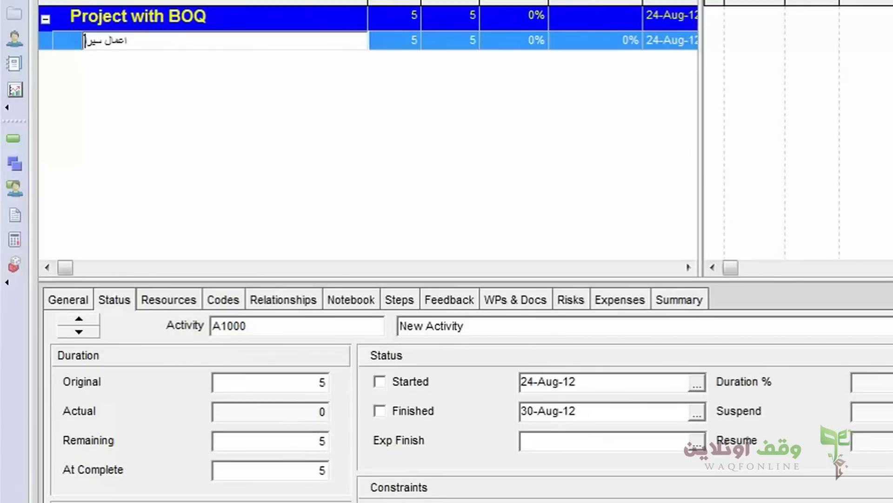
pyautogui.write('اميك الار')
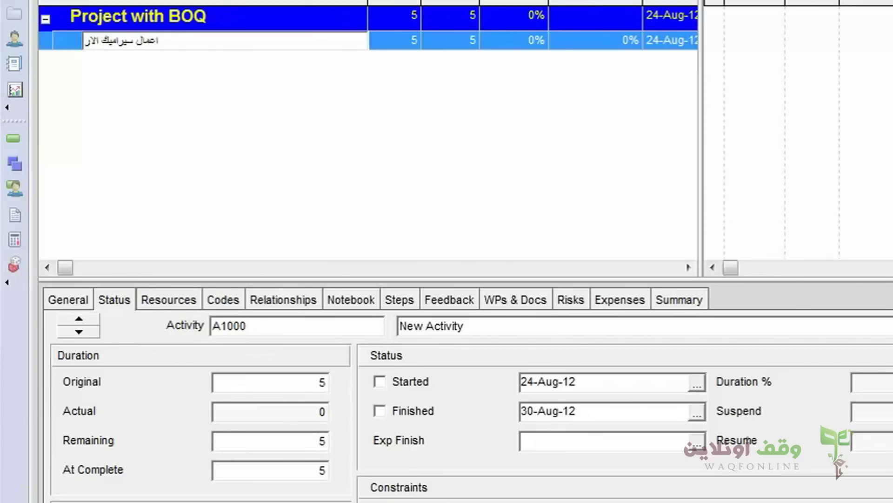
pyautogui.write('ضيات')
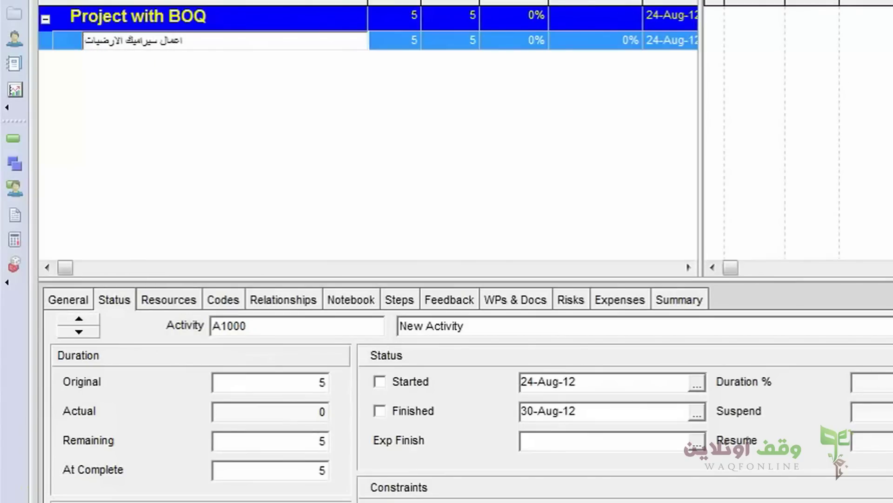
# - Set the ceramic flooring activity's original duration to 8 days and bring its bar into view in the Gantt chart
pyautogui.click(404, 40)
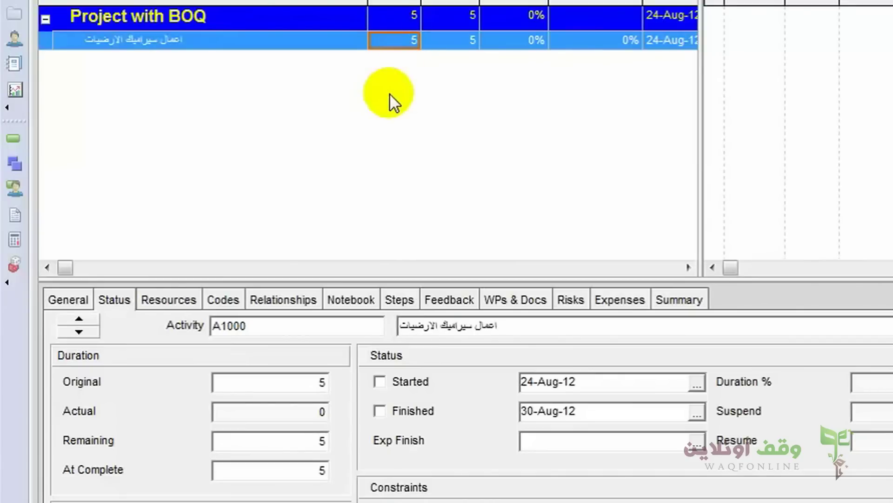
pyautogui.write('8')
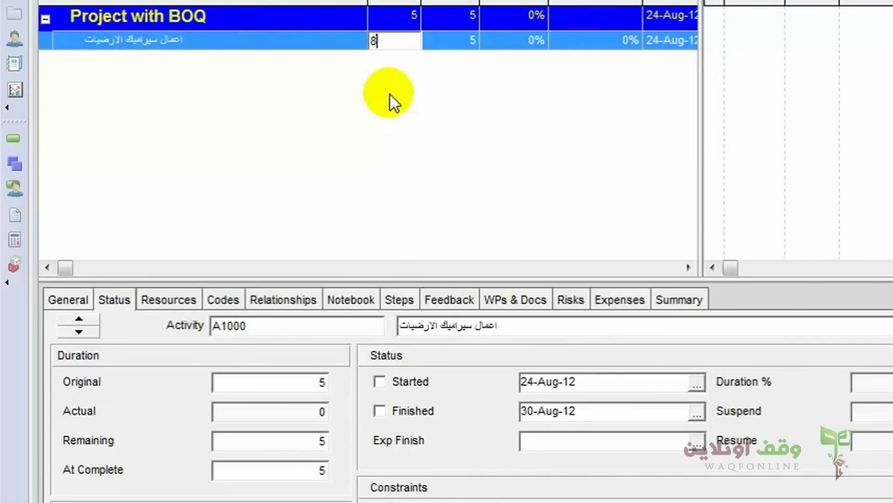
pyautogui.press('Return')
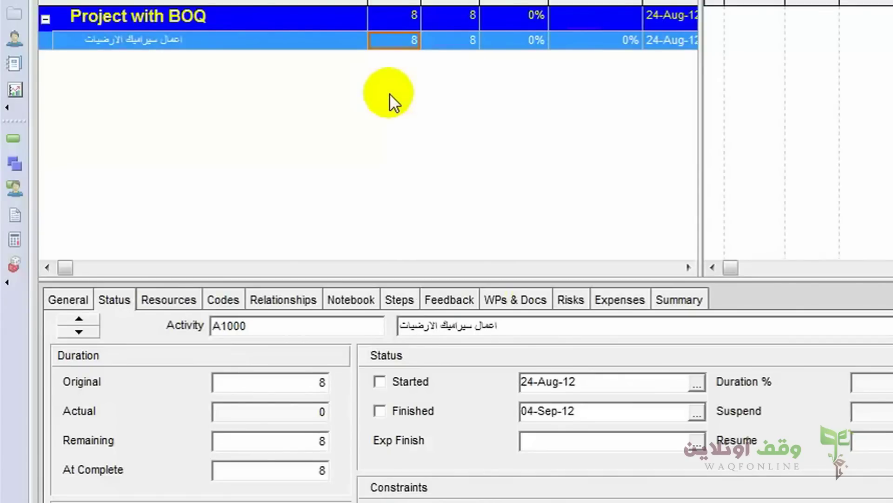
pyautogui.moveTo(732, 267); pyautogui.dragTo(731, 267)
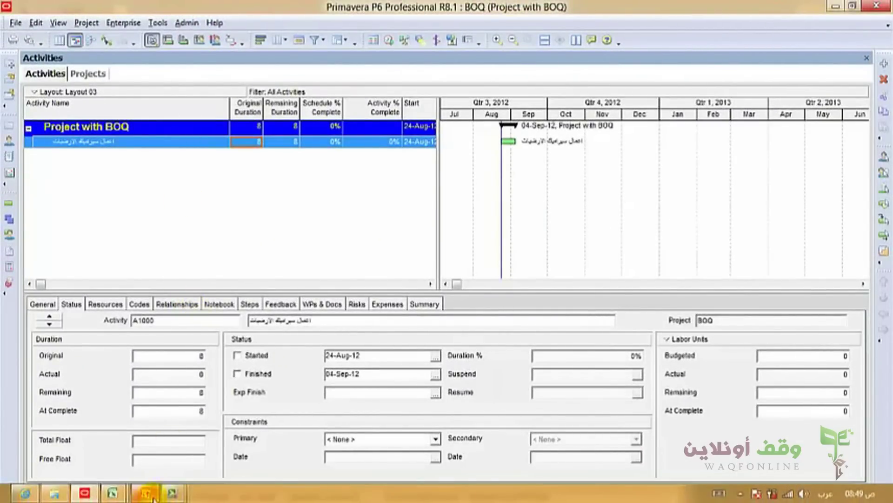
# - Remove the Activity % Complete and Actual Total Cost columns from the activity table and fit the table's width to the remaining columns
pyautogui.moveTo(174, 491)
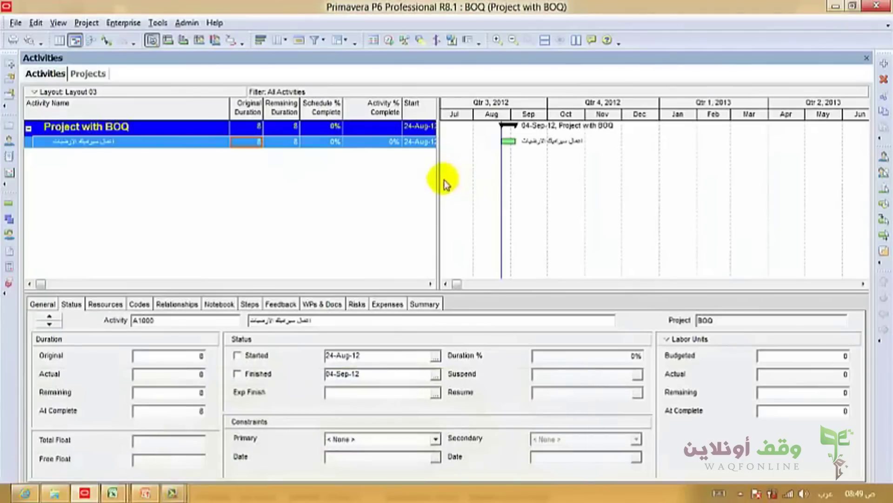
pyautogui.moveTo(623, 173); pyautogui.dragTo(680, 176)
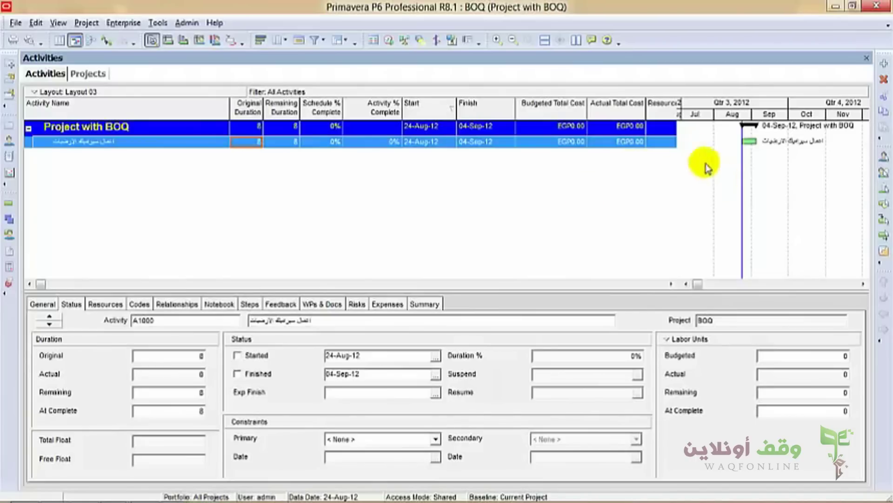
pyautogui.click(284, 42)
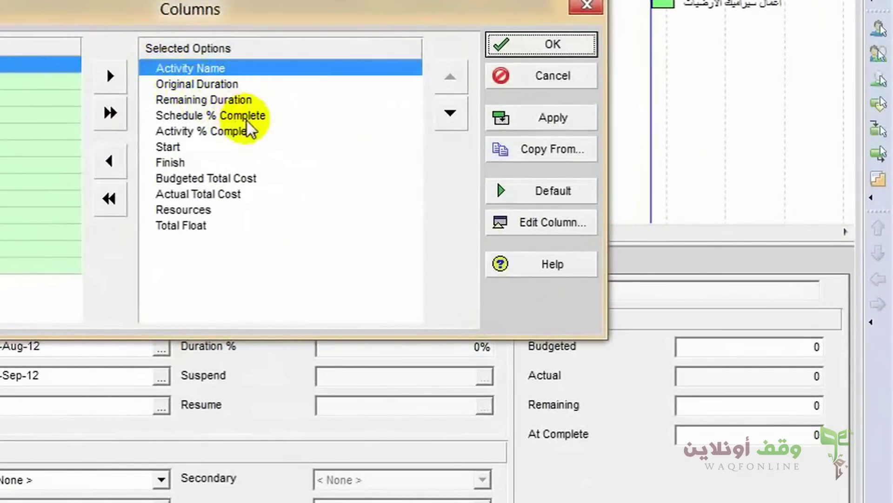
pyautogui.click(224, 132)
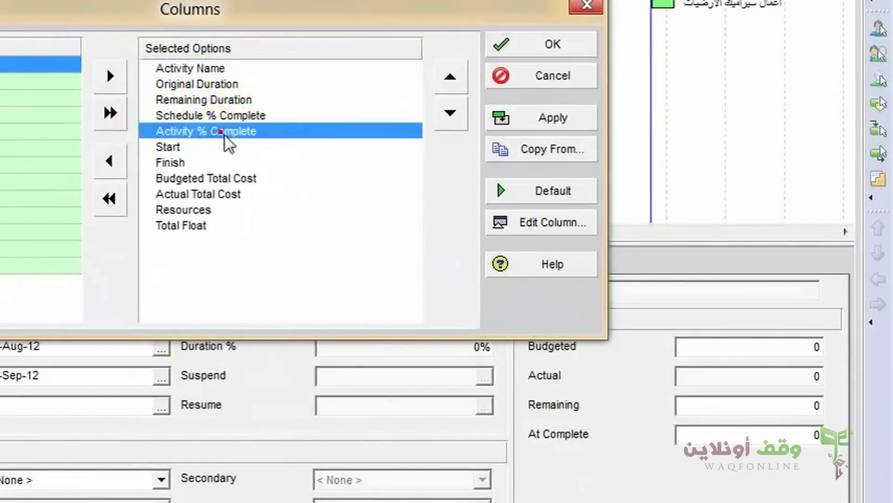
pyautogui.click(109, 160)
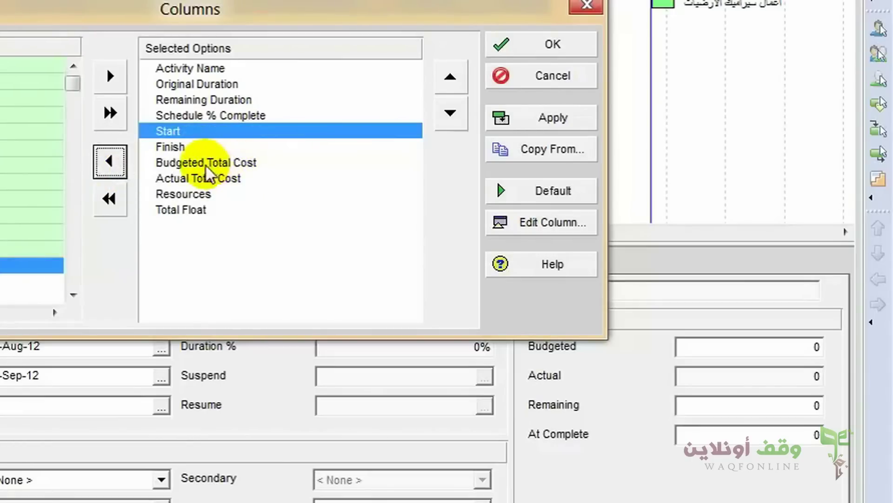
pyautogui.click(238, 181)
pyautogui.click(112, 162)
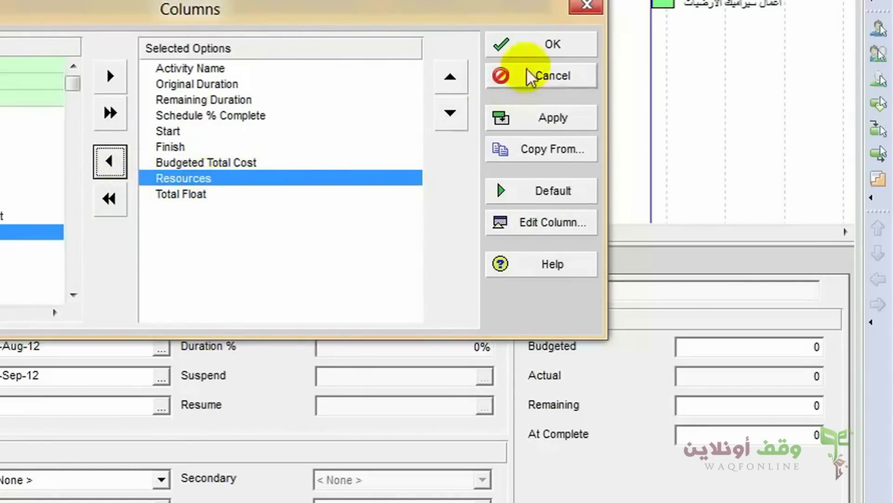
pyautogui.click(523, 48)
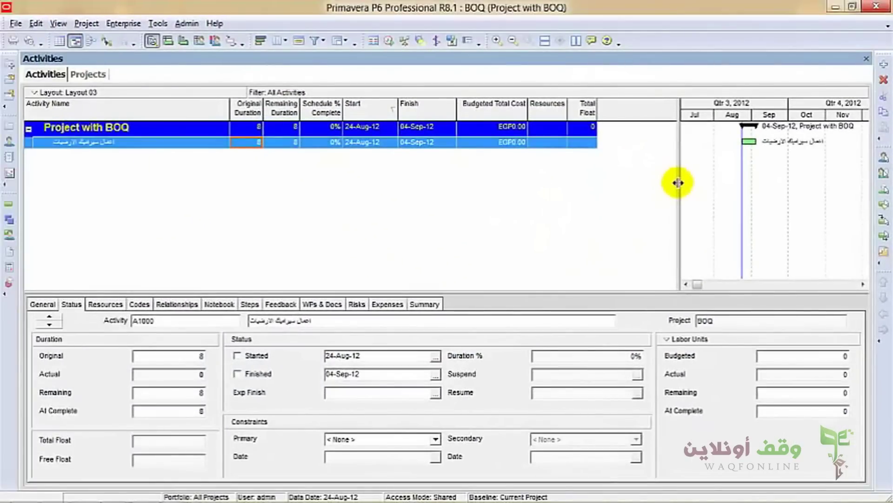
pyautogui.moveTo(643, 150); pyautogui.dragTo(571, 151)
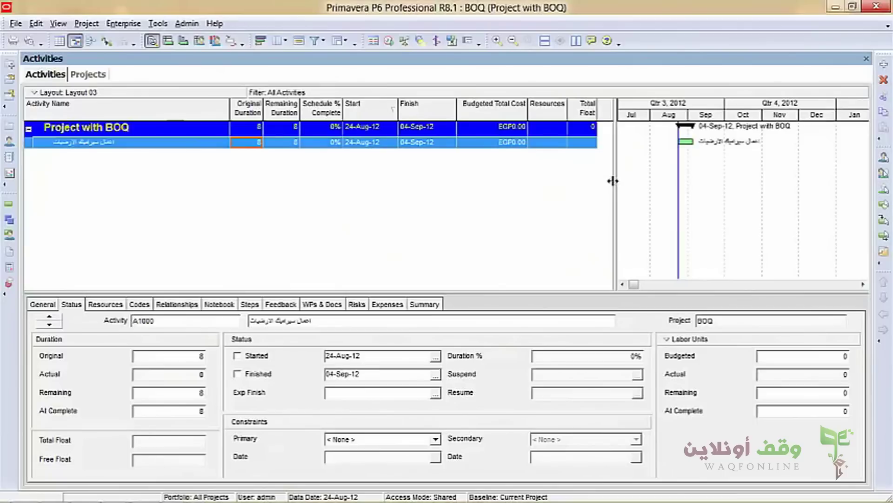
pyautogui.moveTo(611, 182); pyautogui.dragTo(603, 181)
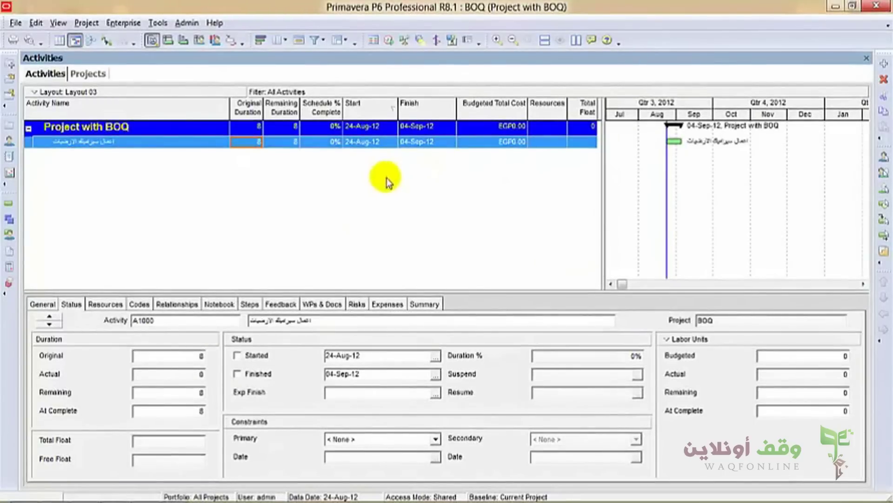
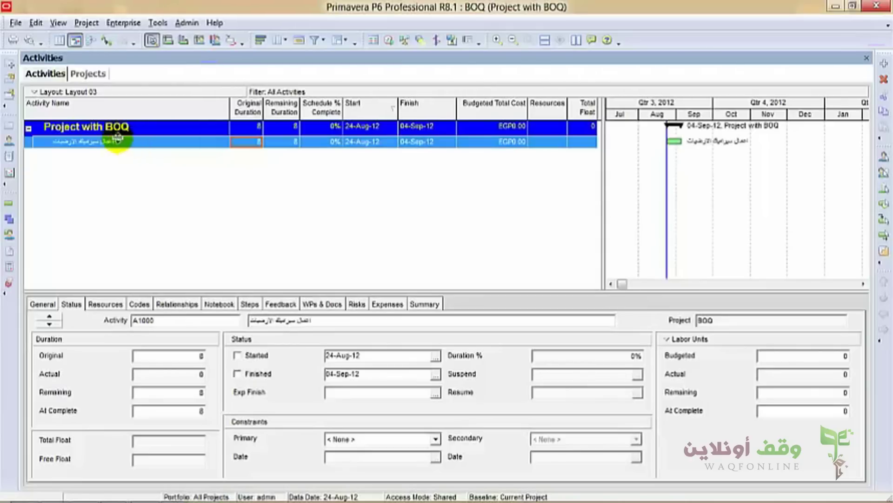
# - Open the Resources view and add a new resource with the wizard defaults, accepting the switch to displaying all resources
pyautogui.click(10, 141)
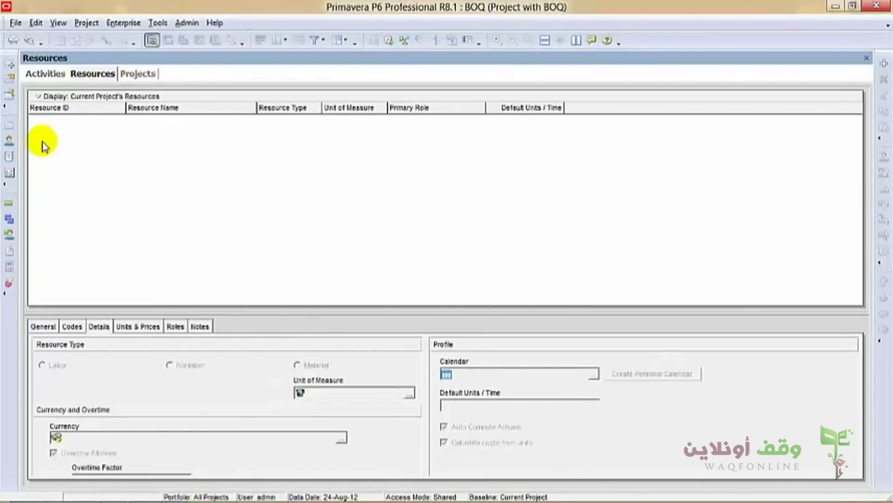
pyautogui.click(884, 65)
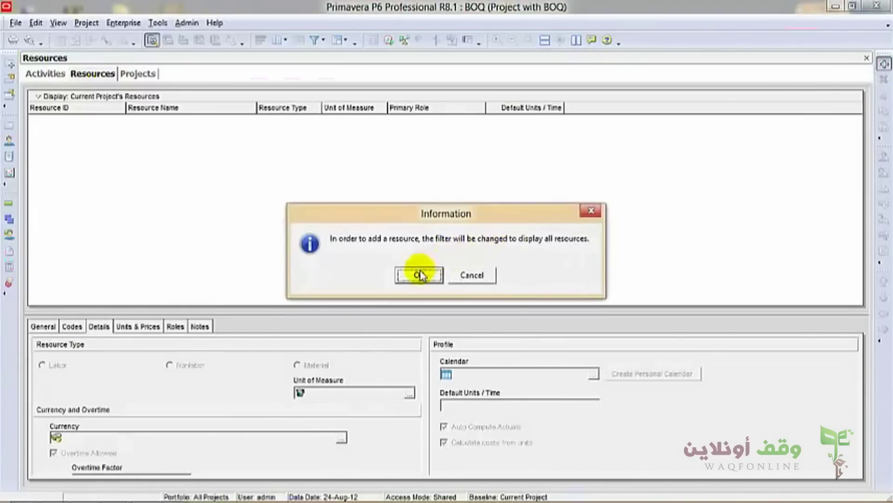
pyautogui.click(419, 275)
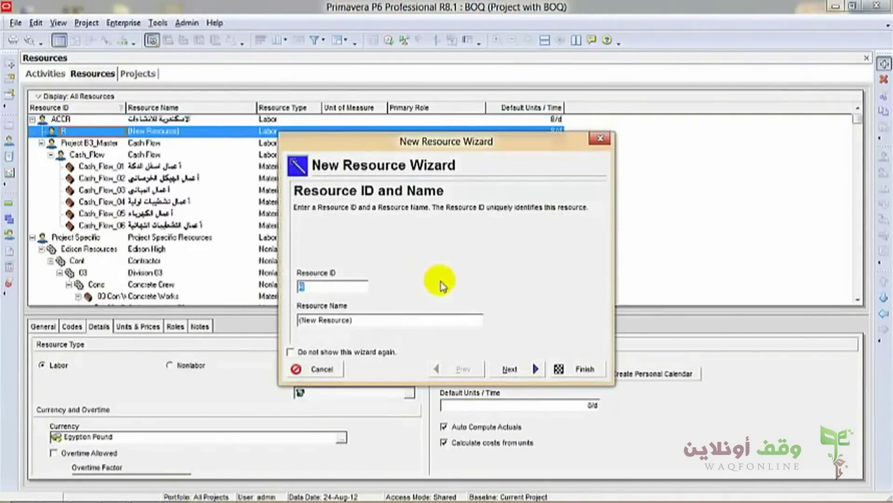
pyautogui.click(585, 369)
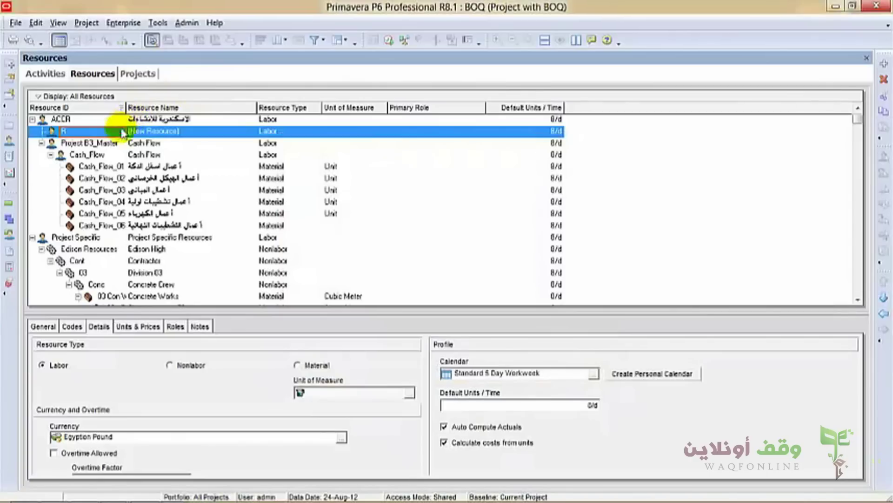
# - Collapse the Project Specific, الاسكندرية and HF branches in the resource list
pyautogui.click(141, 154)
pyautogui.click(110, 132)
pyautogui.scroll(-2, 110, 135)
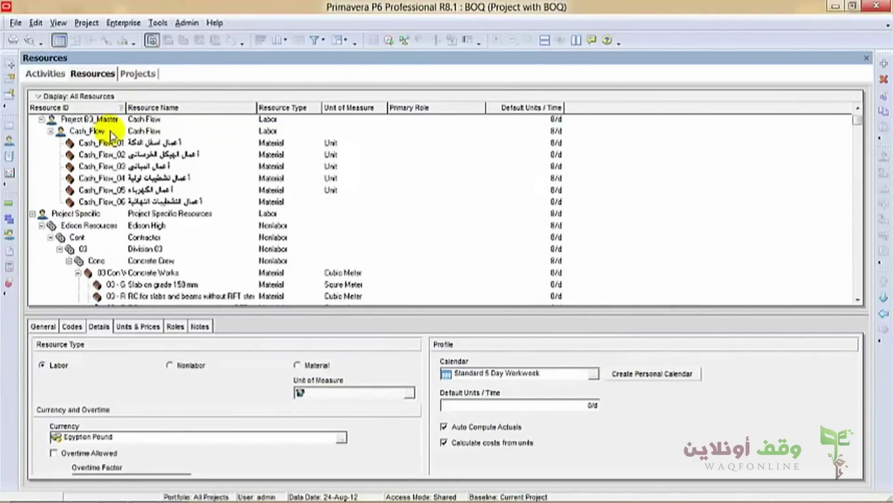
pyautogui.scroll(-6, 110, 135)
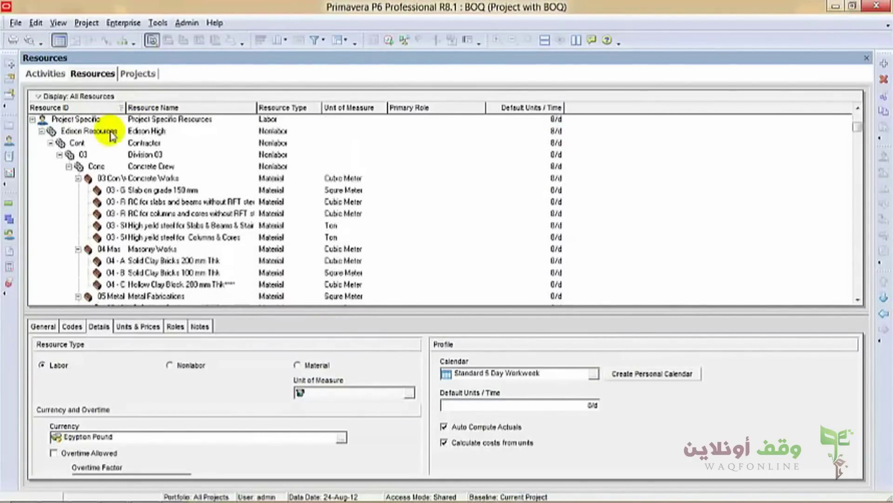
pyautogui.scroll(8, 112, 135)
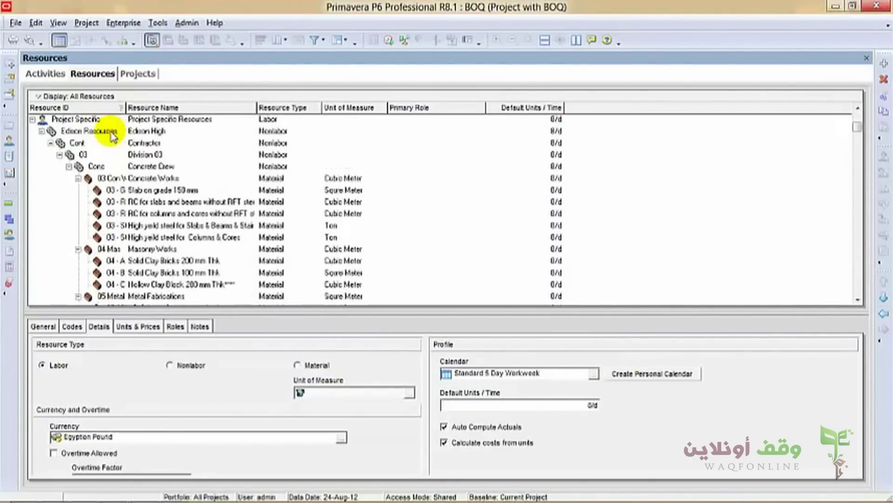
pyautogui.click(34, 119)
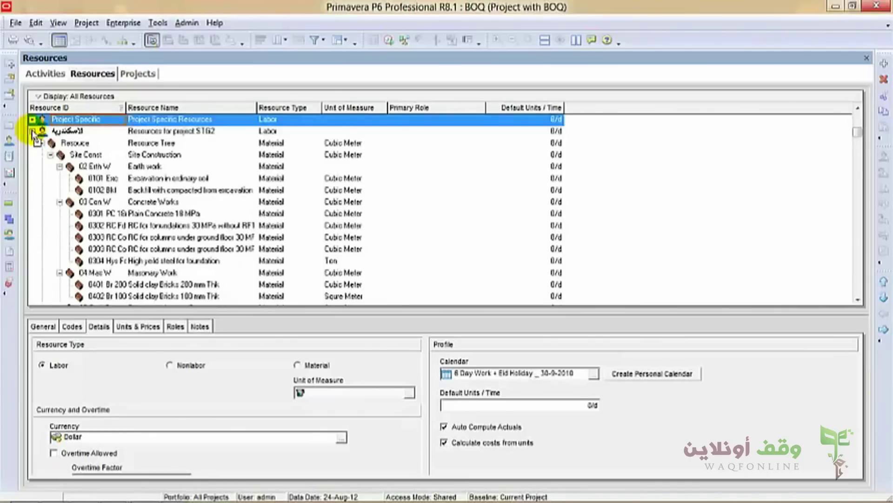
pyautogui.click(32, 131)
pyautogui.click(32, 143)
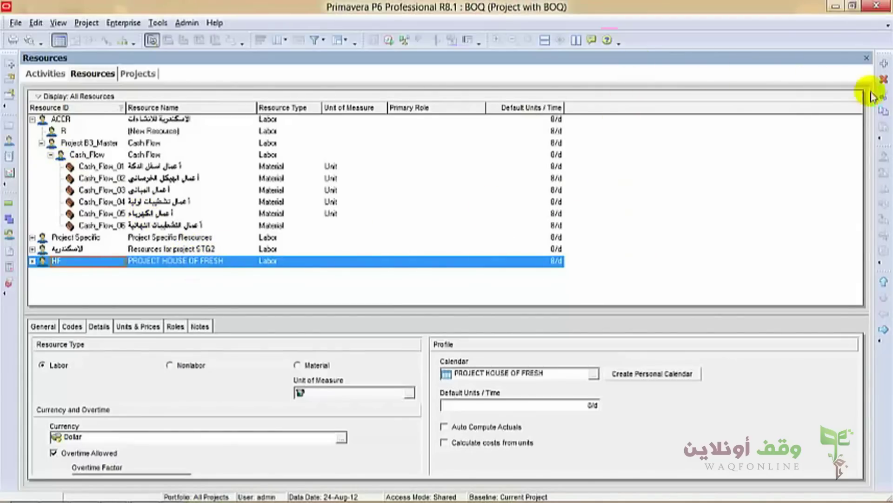
# - Add another resource with the wizard defaults under HF and outdent it to the top level of the resource hierarchy
pyautogui.click(884, 65)
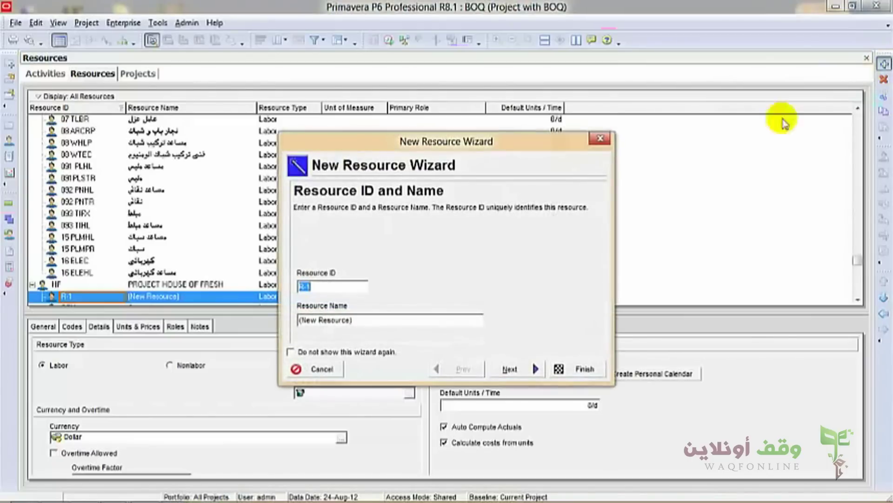
pyautogui.click(582, 370)
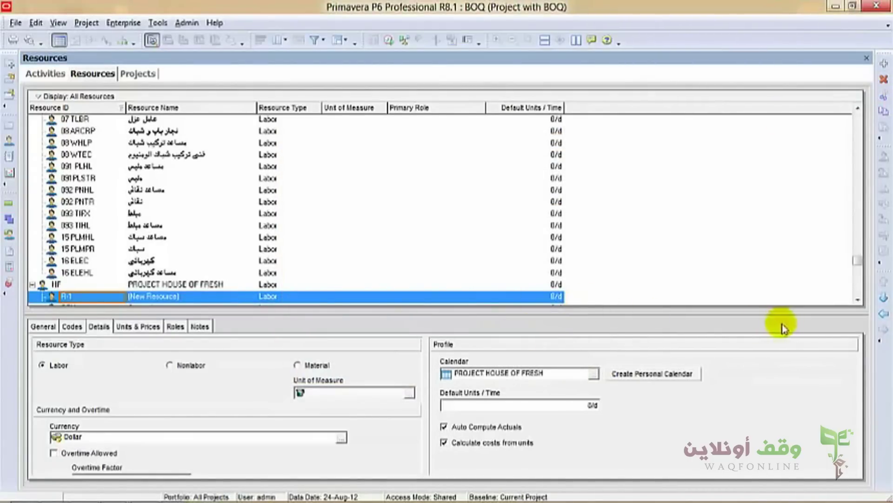
pyautogui.click(884, 315)
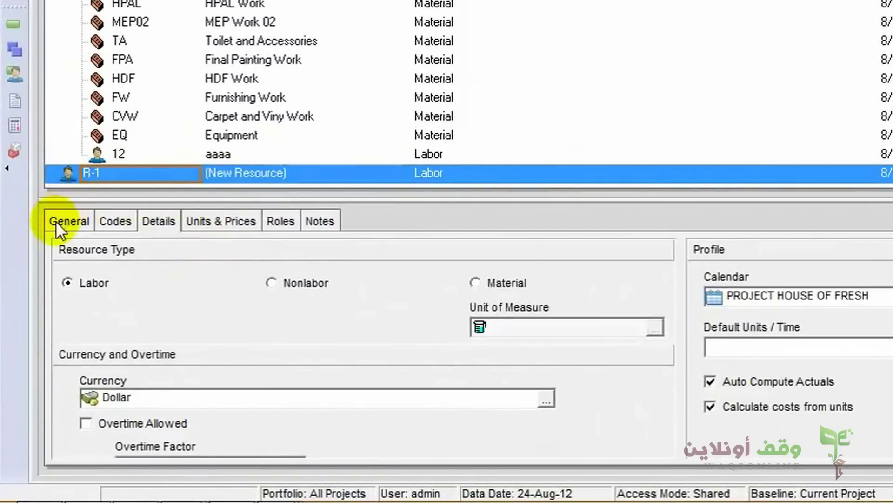
# - Set the Resource ID of the new top-level resource to RCC
pyautogui.click(55, 221)
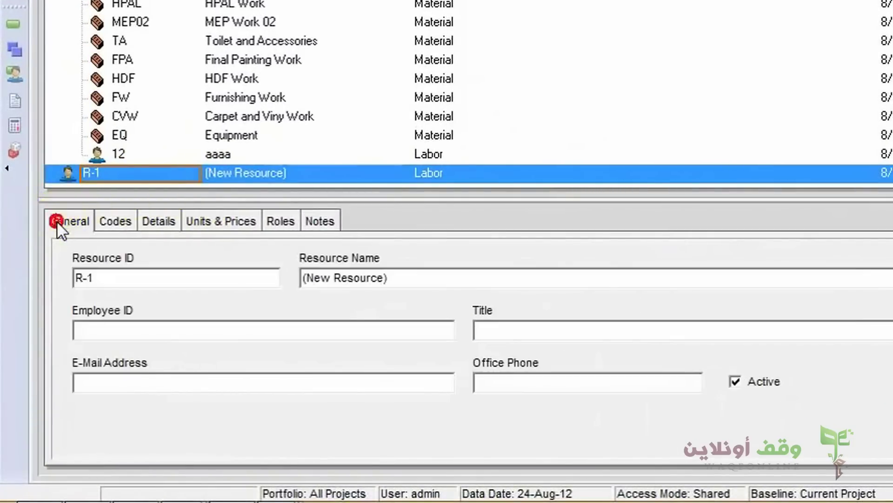
pyautogui.moveTo(114, 280); pyautogui.dragTo(70, 277)
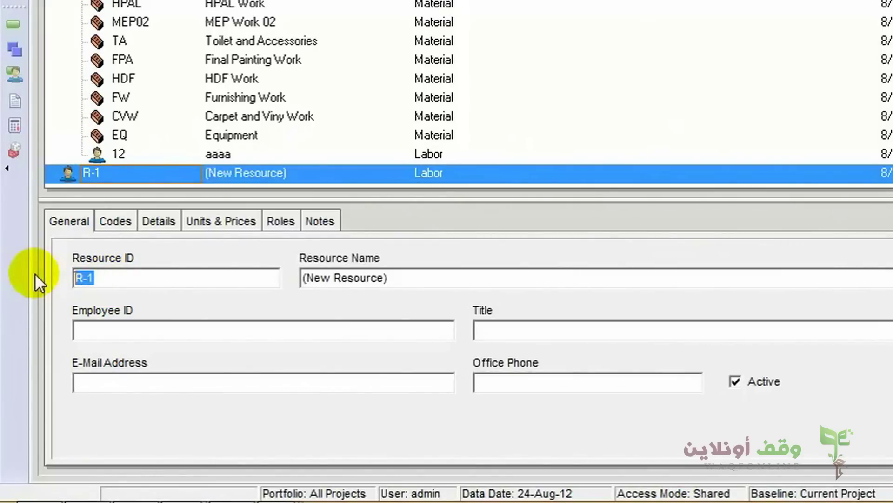
pyautogui.write('15')
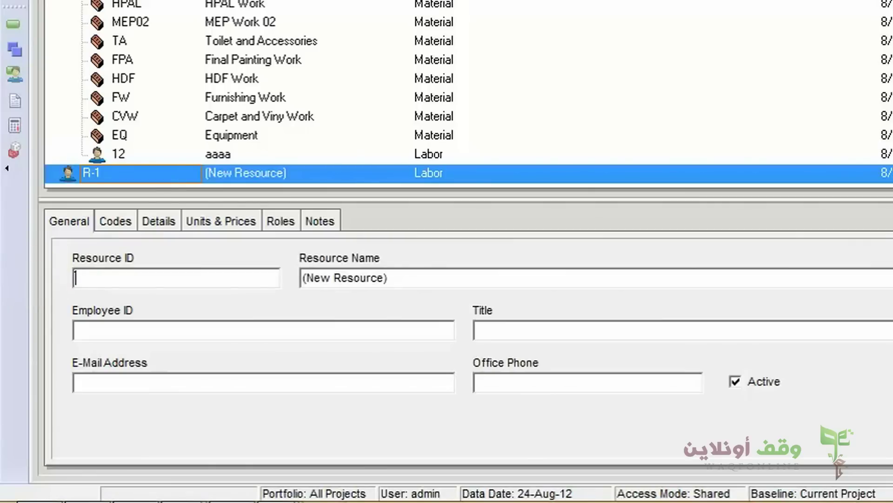
pyautogui.write('R001')
pyautogui.click(325, 172)
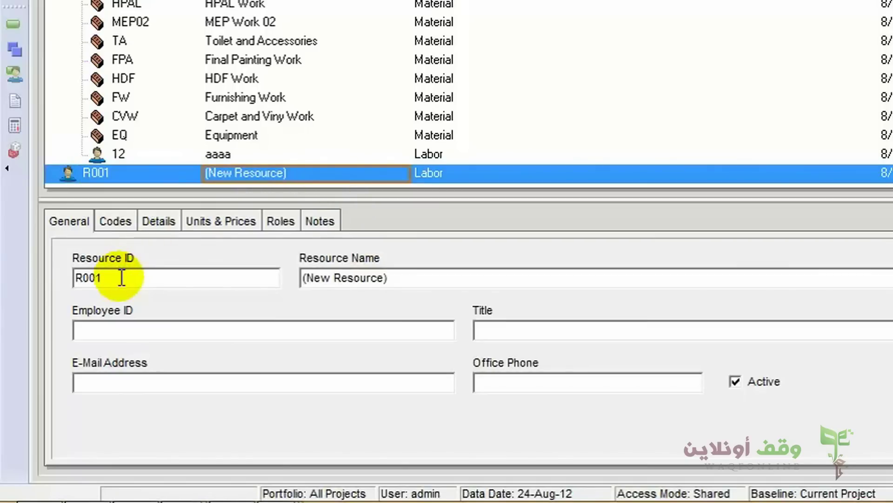
pyautogui.press('BackSpace')
pyautogui.press('BackSpace')
pyautogui.press('BackSpace')
pyautogui.write('CC')
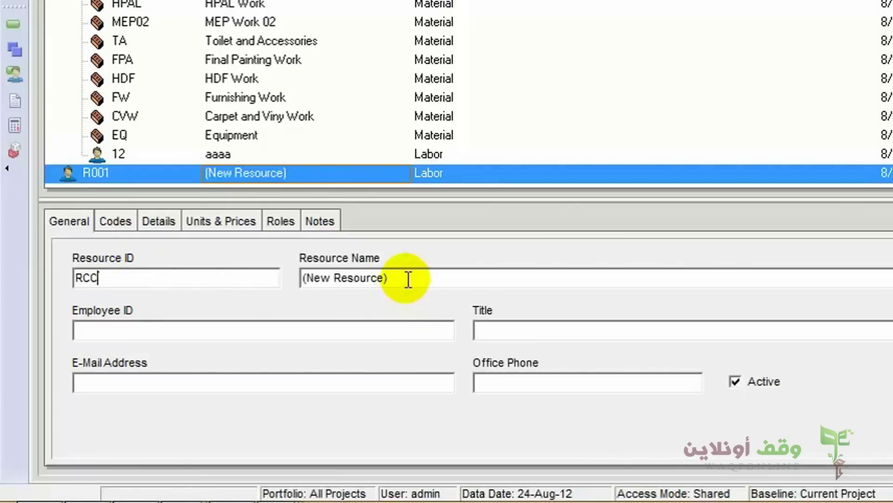
# - Name the RCC resource Resource Cost Control
pyautogui.moveTo(397, 276); pyautogui.dragTo(216, 272)
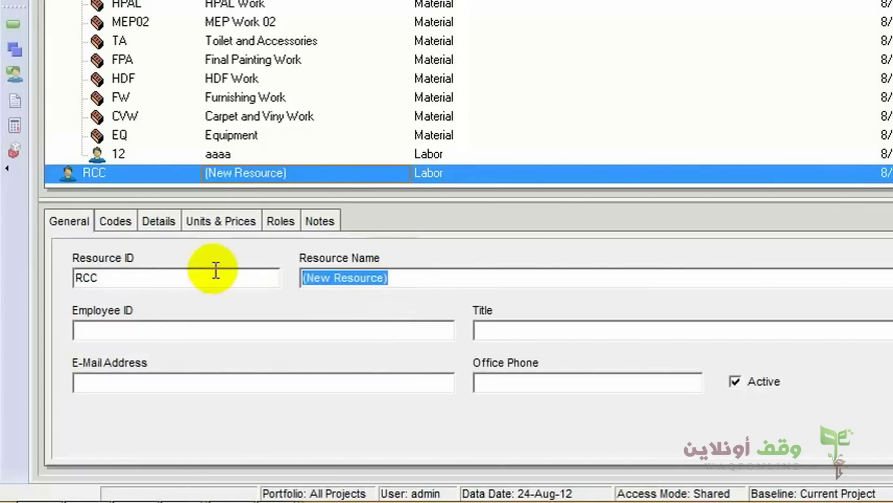
pyautogui.write('Res')
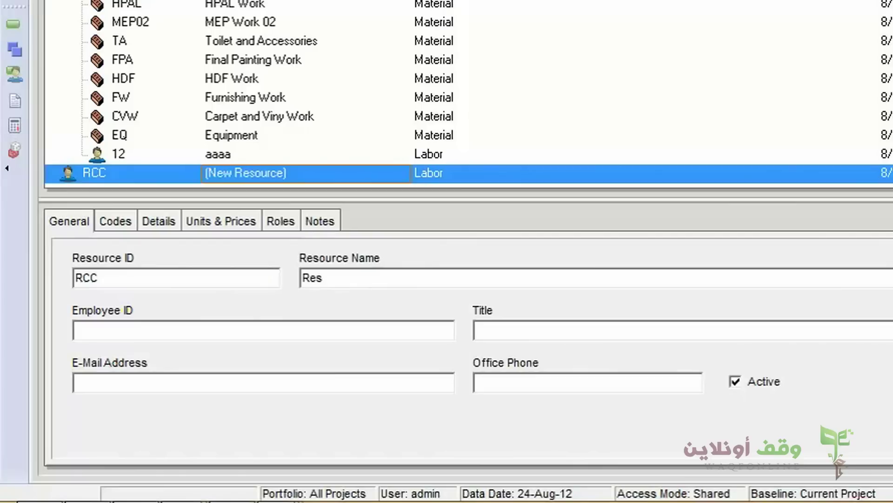
pyautogui.write('ource Cost Control')
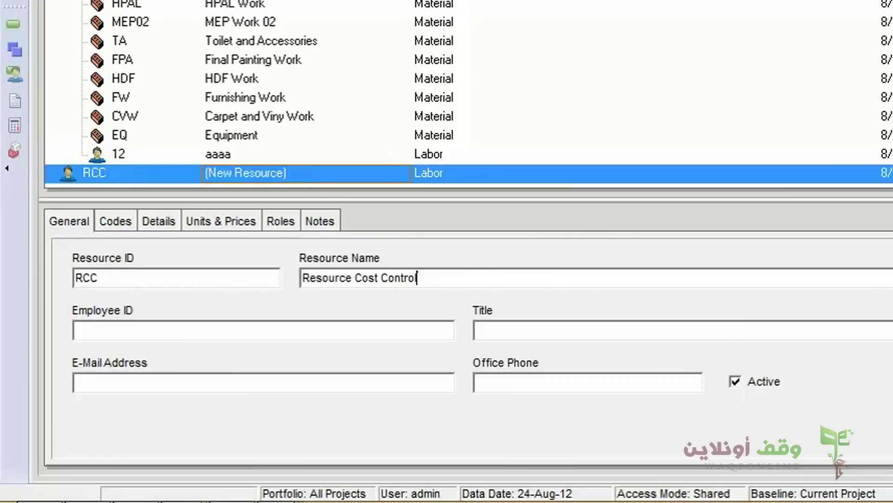
pyautogui.click(451, 174)
pyautogui.click(311, 173)
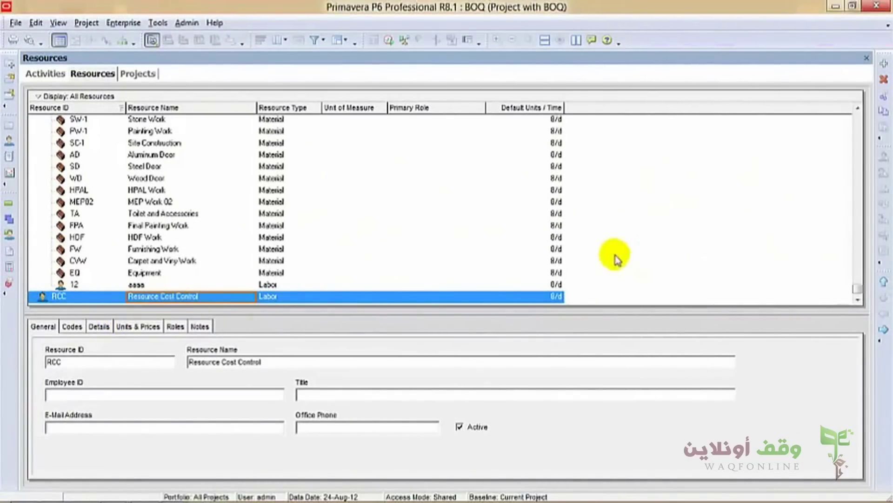
# - Add a resource under RCC with the wizard defaults and set its Resource ID to 01
pyautogui.click(885, 69)
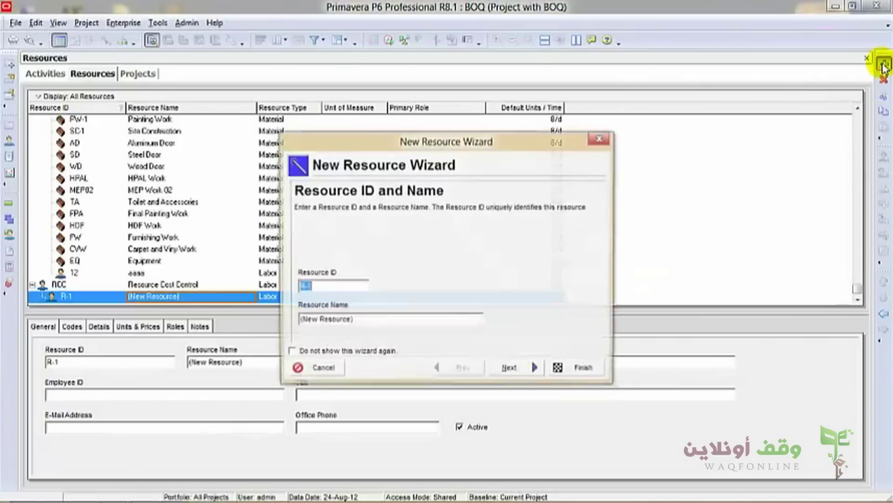
pyautogui.click(585, 373)
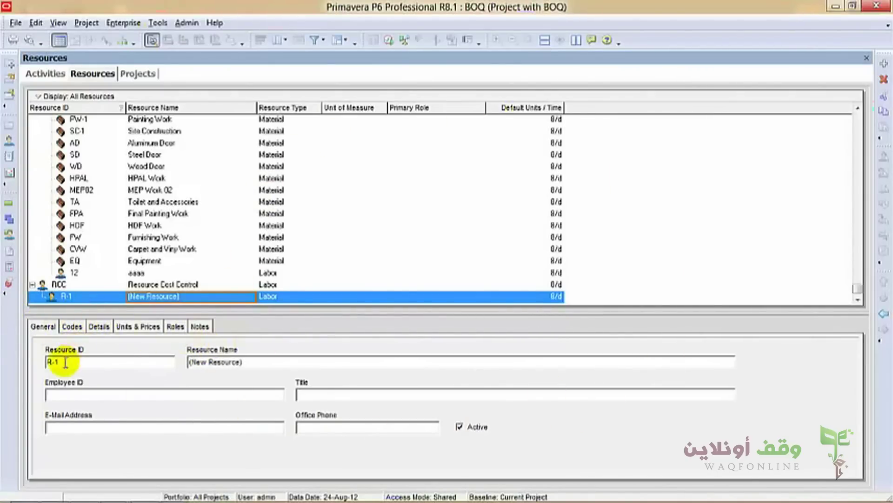
pyautogui.click(77, 303)
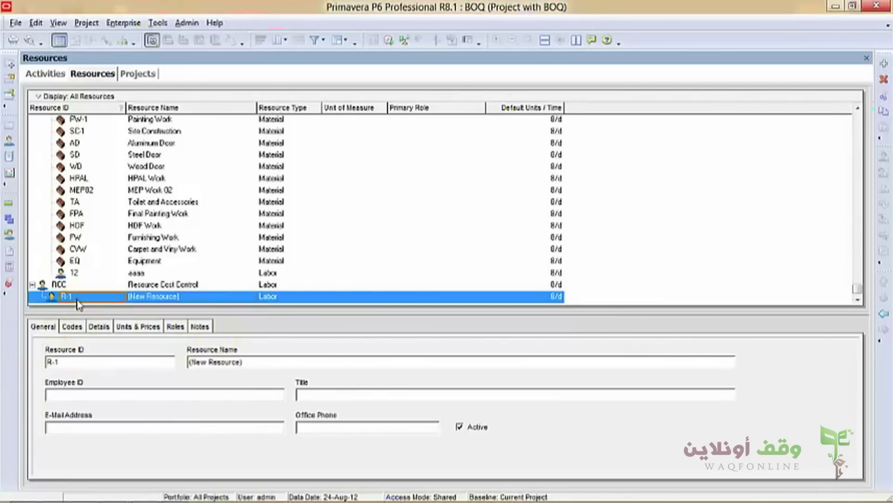
pyautogui.click(73, 364)
pyautogui.press('BackSpace')
pyautogui.press('BackSpace')
pyautogui.press('BackSpace')
pyautogui.write('01')
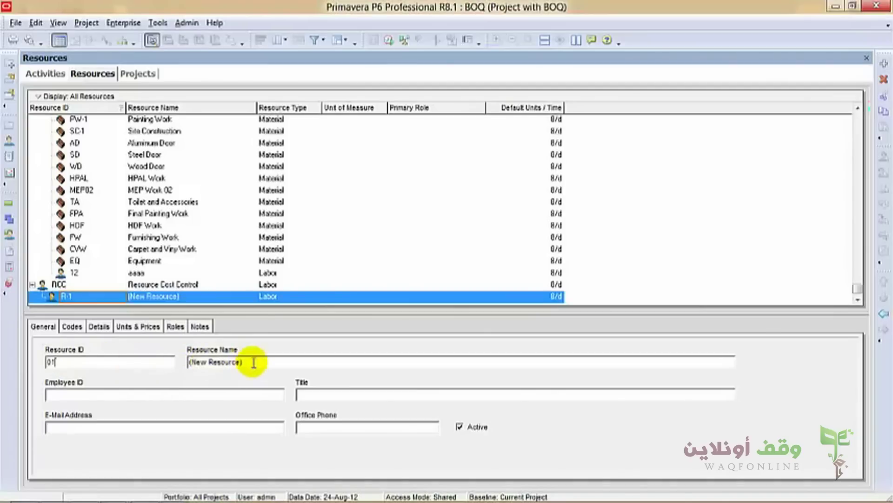
# - Name resource 01 Cost BOQ and add a new resource beneath it with the wizard defaults
pyautogui.moveTo(253, 361); pyautogui.dragTo(183, 357)
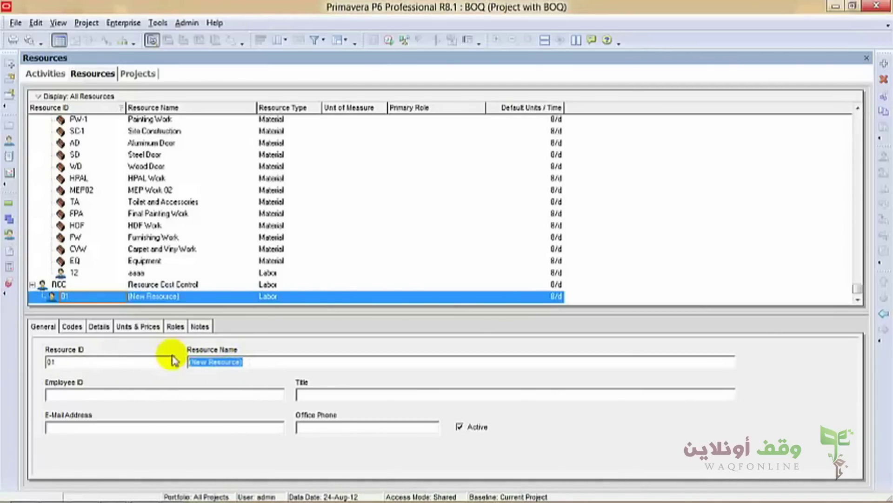
pyautogui.write('Cos')
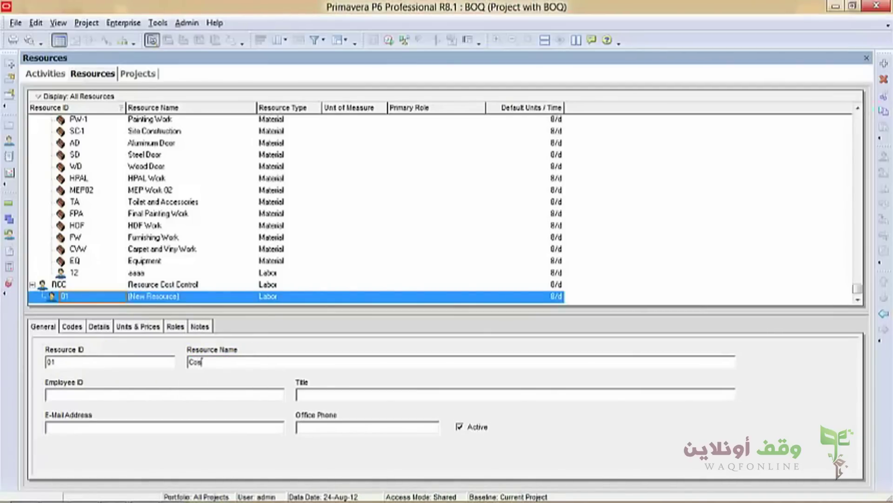
pyautogui.write('t BOQ')
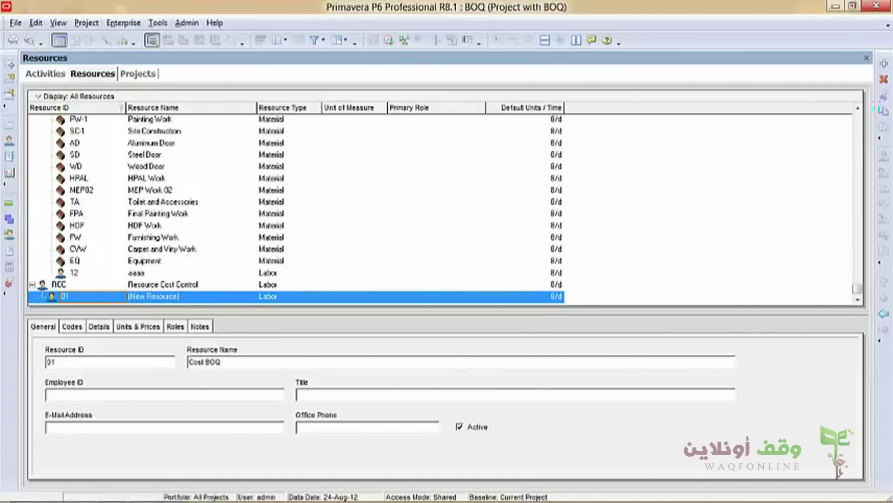
pyautogui.click(151, 297)
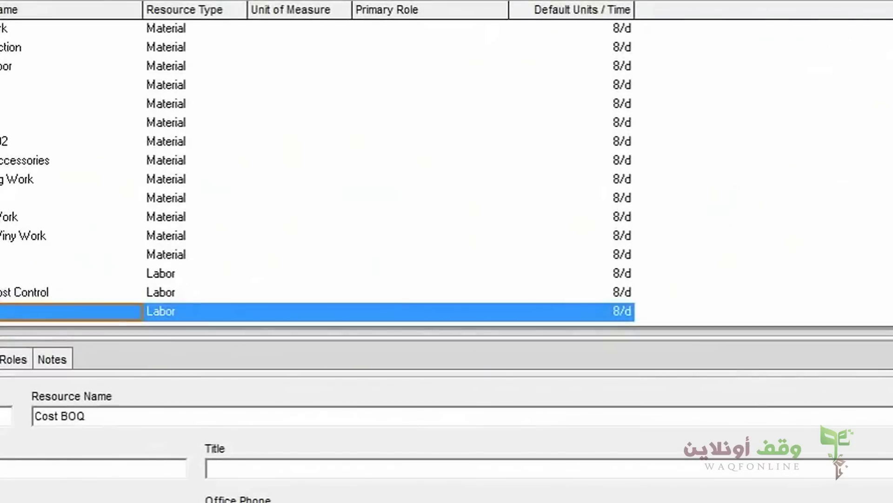
pyautogui.click(884, 65)
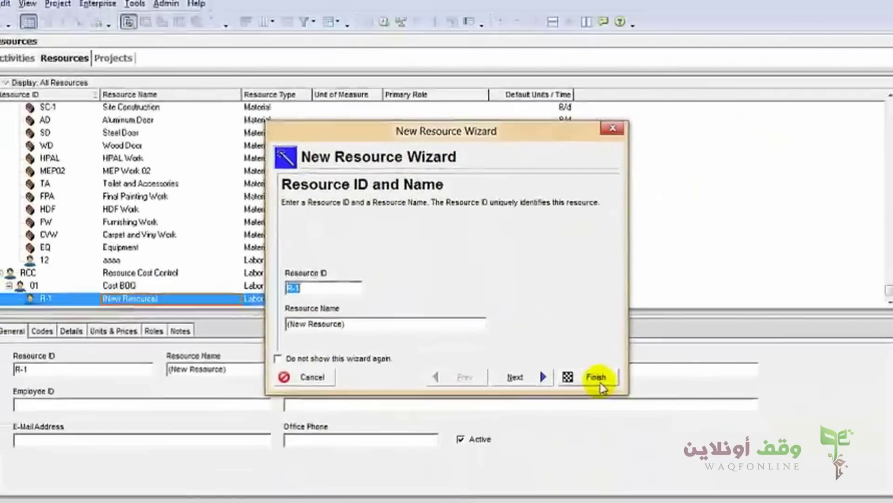
pyautogui.click(598, 378)
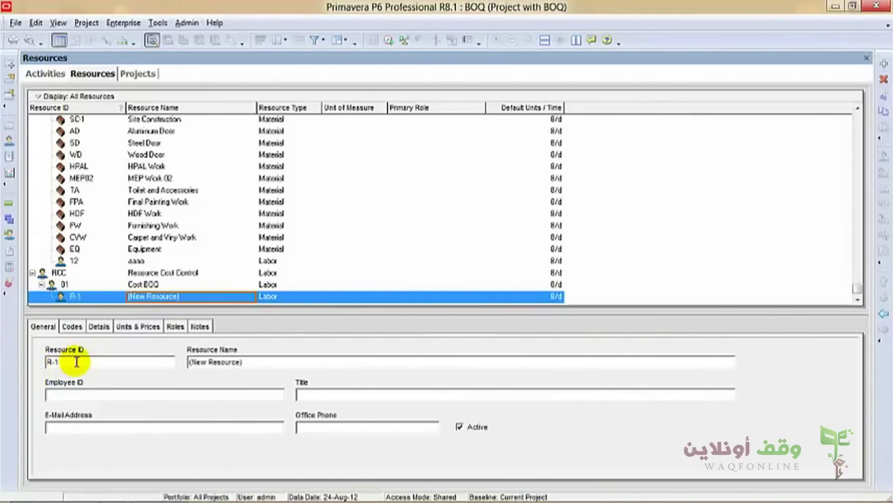
# - Switch to the BOQ workbook in Excel, maximize it, select the words Ceramic tiles in item D's description, and return to Primavera P6
pyautogui.moveTo(141, 495)
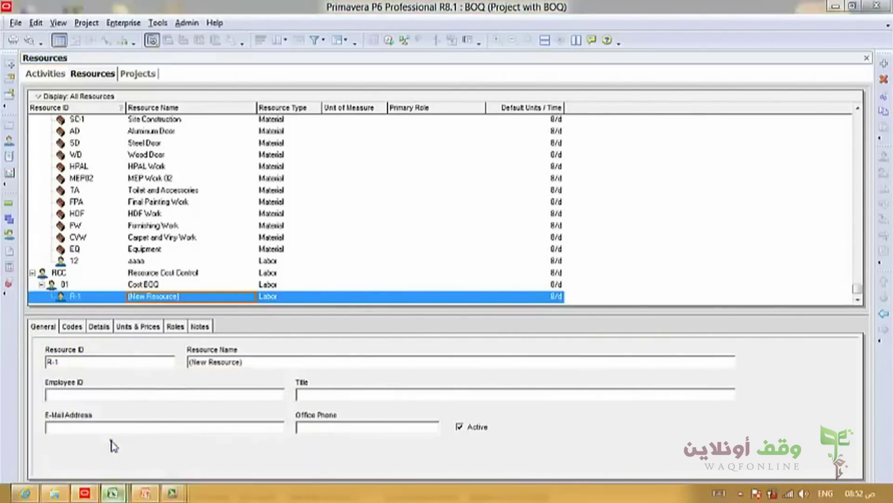
pyautogui.hotkey('alt', 'Tab')
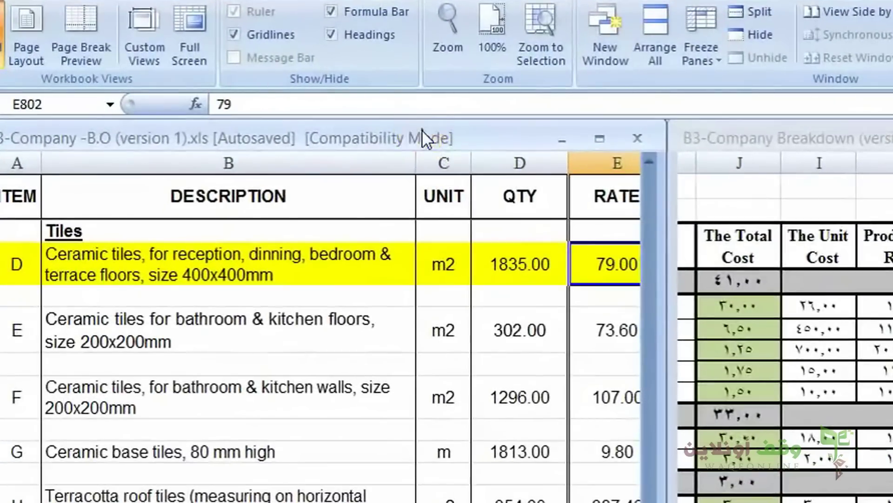
pyautogui.doubleClick(422, 129)
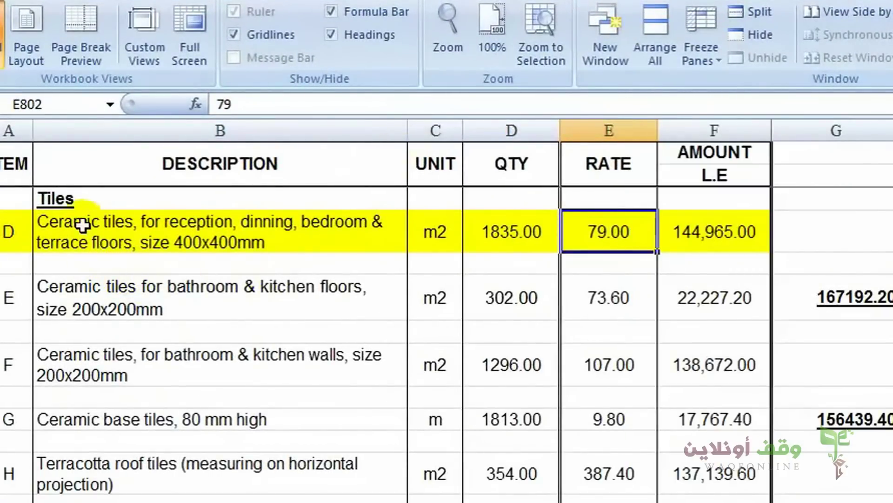
pyautogui.click(129, 235)
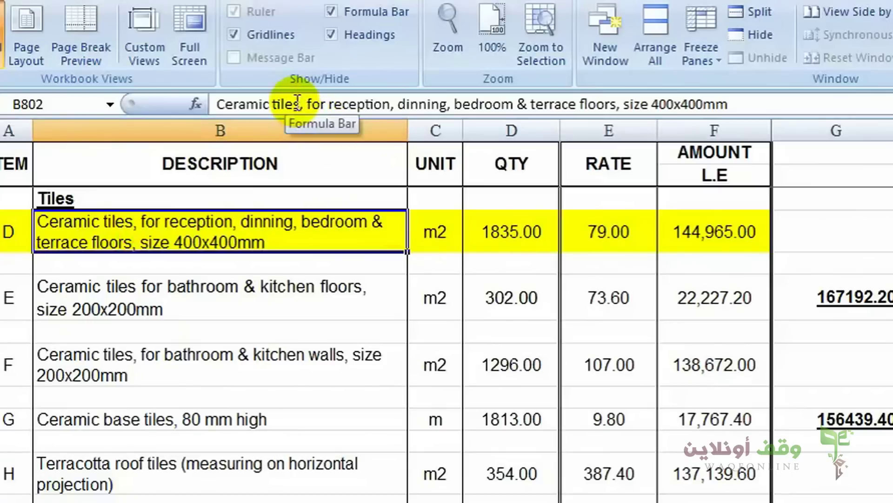
pyautogui.moveTo(295, 104); pyautogui.dragTo(269, 104)
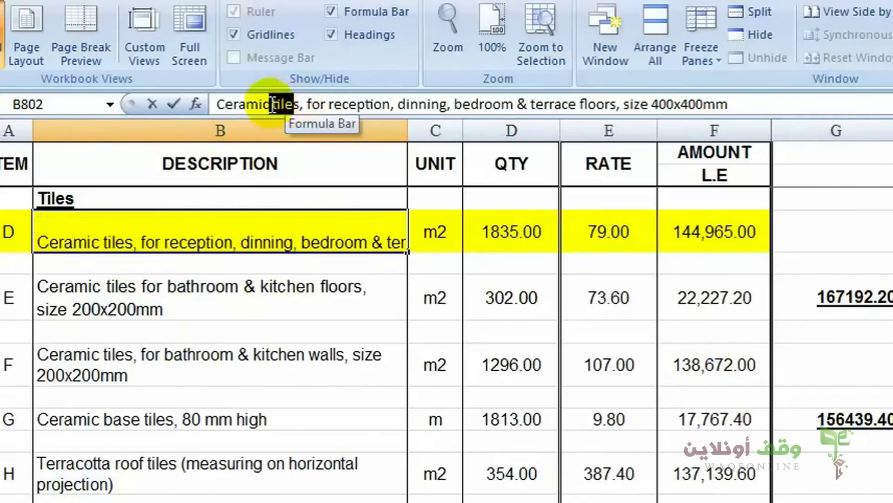
pyautogui.moveTo(215, 104); pyautogui.dragTo(302, 104)
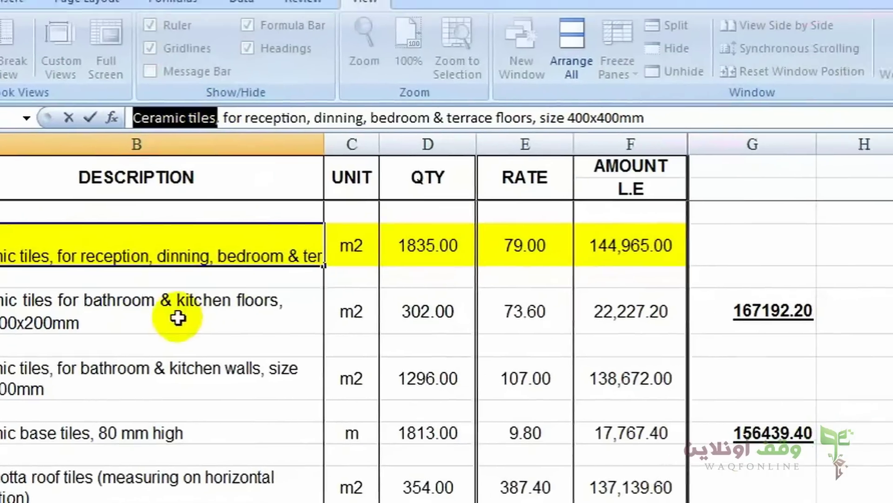
pyautogui.click(263, 305)
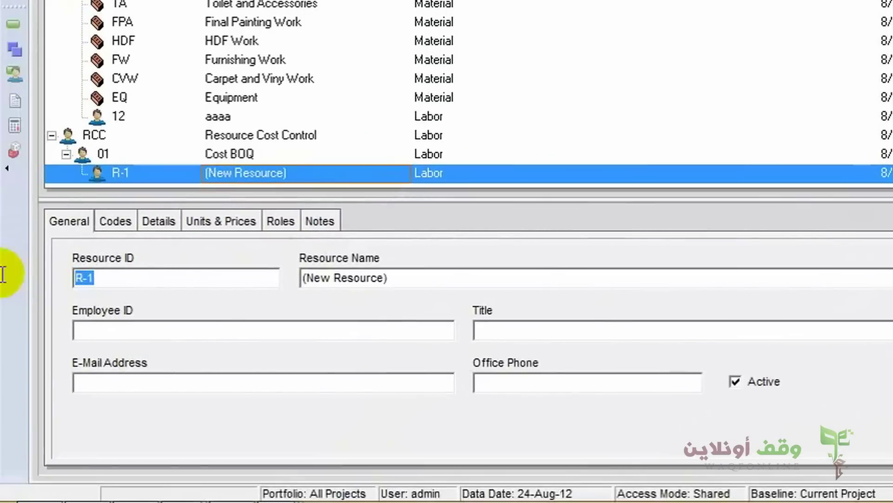
# - Give the new resource under Cost BOQ the ID CT and the name Ceramic tiles 40*40
pyautogui.write('C')
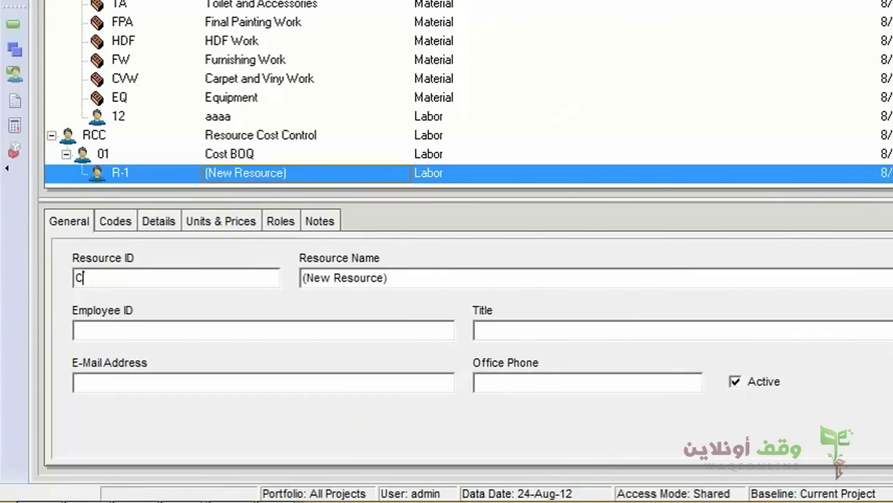
pyautogui.write('T')
pyautogui.click(411, 279)
pyautogui.hotkey('shift', 'Left')
pyautogui.hotkey('shift', 'Left')
pyautogui.hotkey('shift', 'Home')
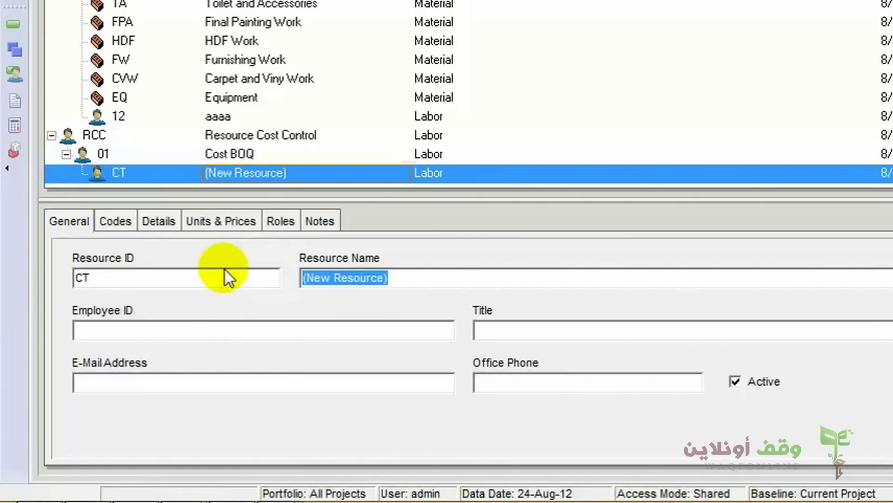
pyautogui.write('Ceramic tiles')
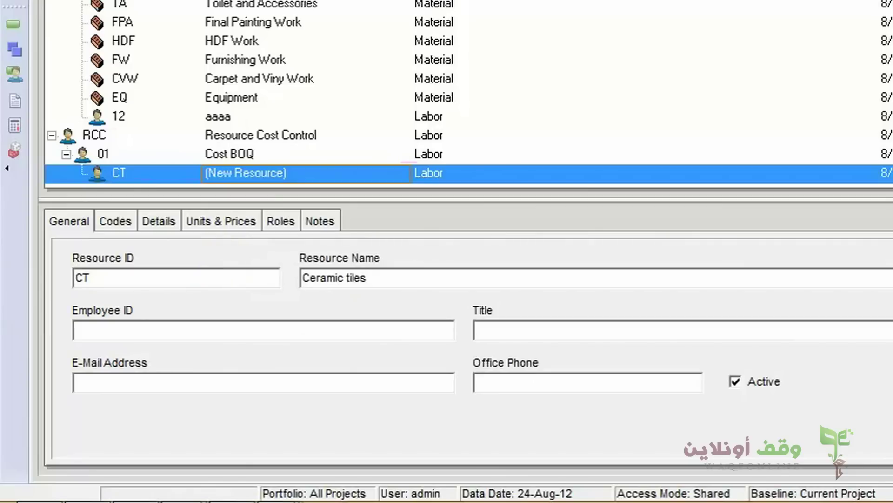
pyautogui.write(' 40*40')
# - Extend the ceramic tiles resource's ID to CT01
pyautogui.click(199, 278)
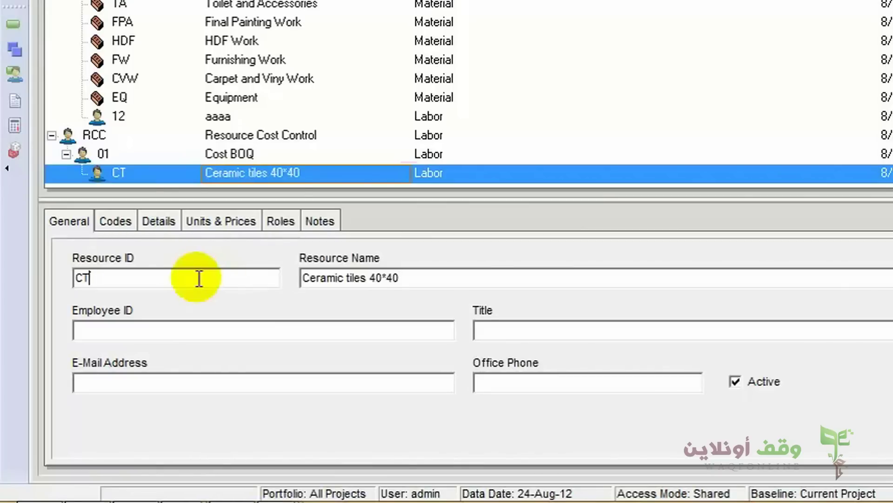
pyautogui.write('01')
pyautogui.click(398, 281)
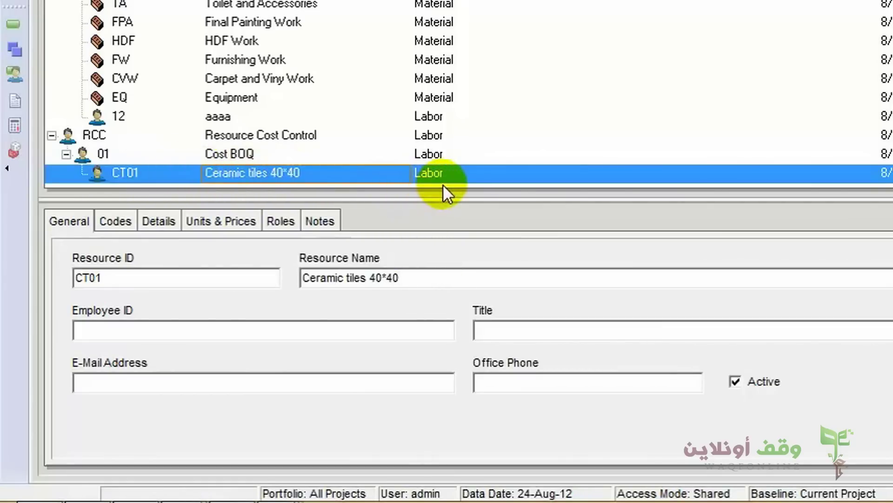
# - Change the ceramic tiles resource CT01 to the Material type and set its unit of measure to Squre Meter
pyautogui.click(155, 221)
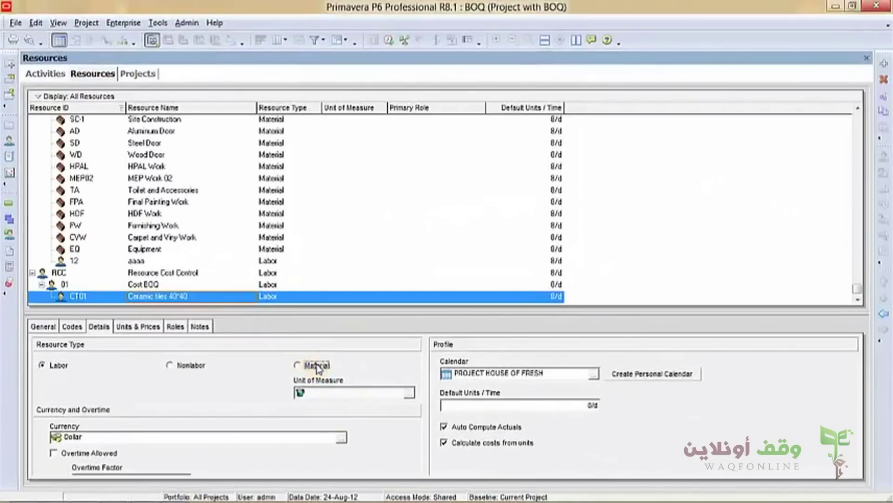
pyautogui.click(354, 350)
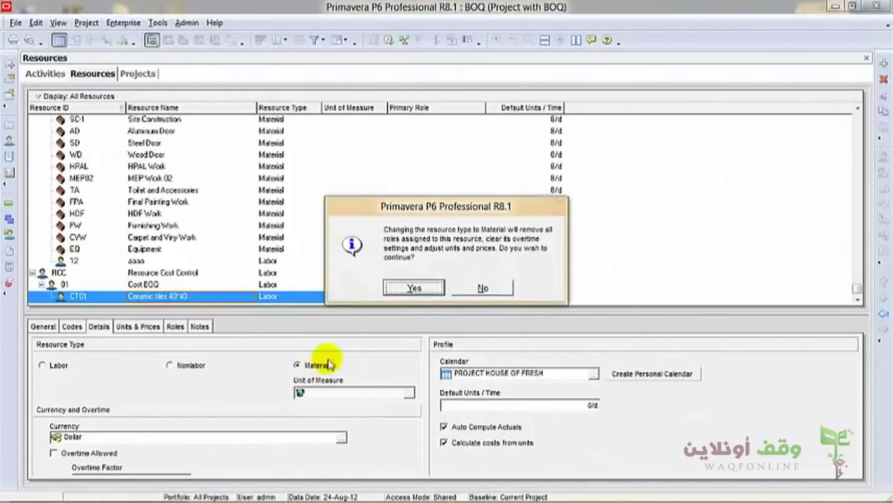
pyautogui.click(414, 288)
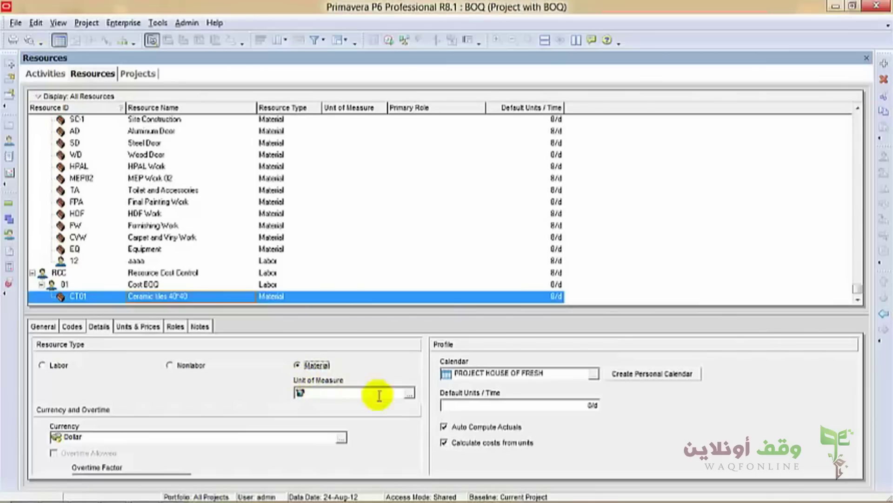
pyautogui.click(409, 394)
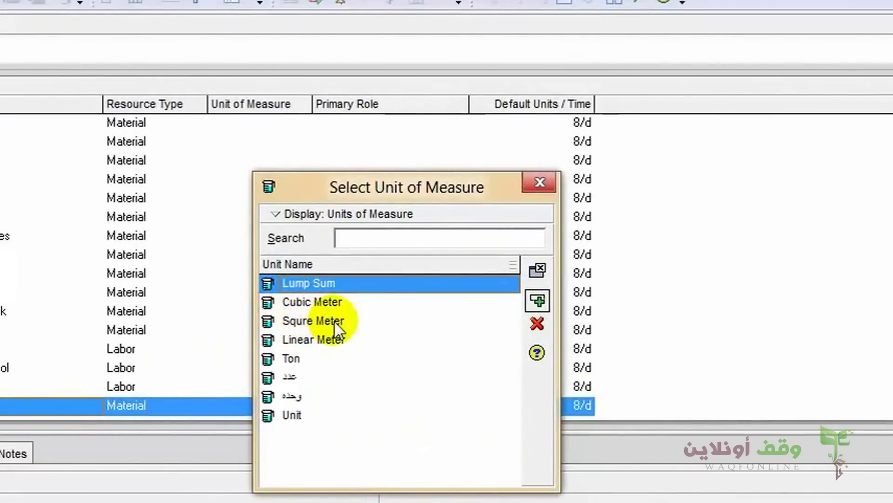
pyautogui.click(352, 301)
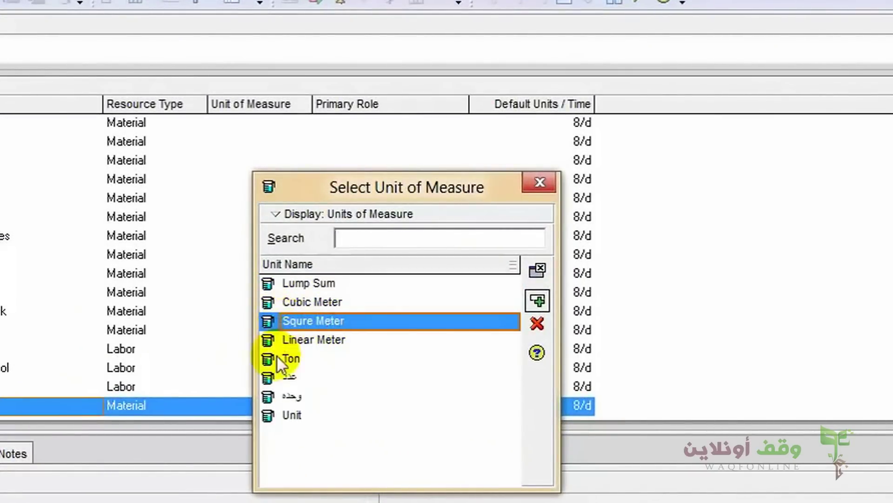
pyautogui.doubleClick(331, 320)
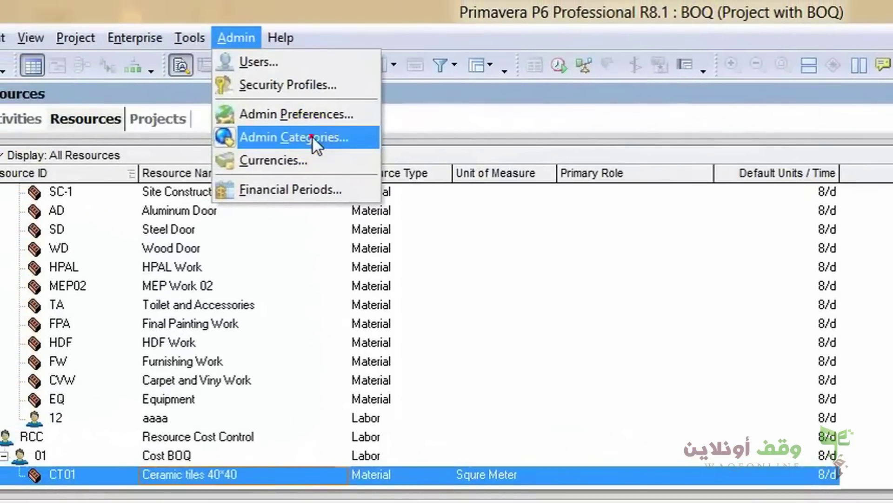
# - Review the Units of Measure list in the Admin Categories and close the dialog
pyautogui.click(263, 123)
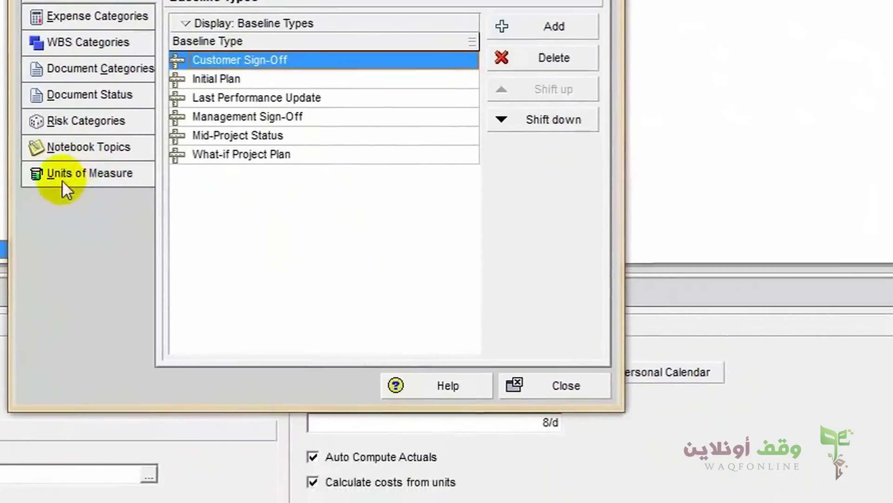
pyautogui.click(91, 175)
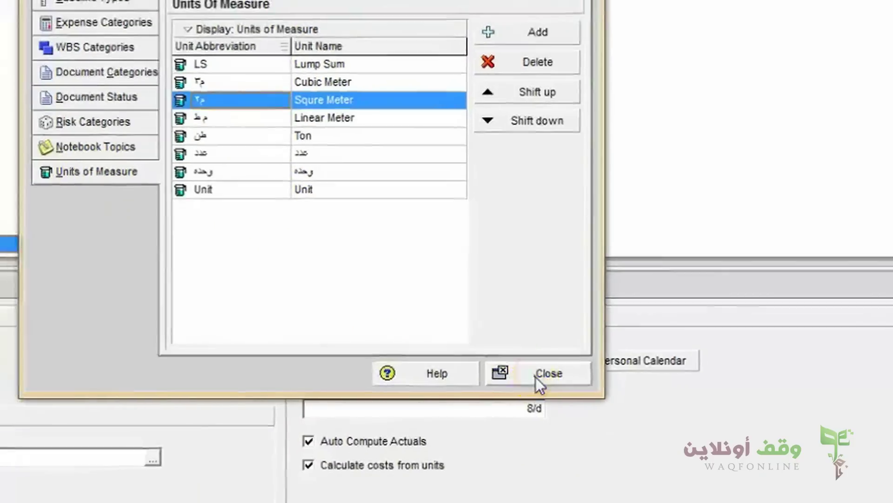
pyautogui.click(527, 375)
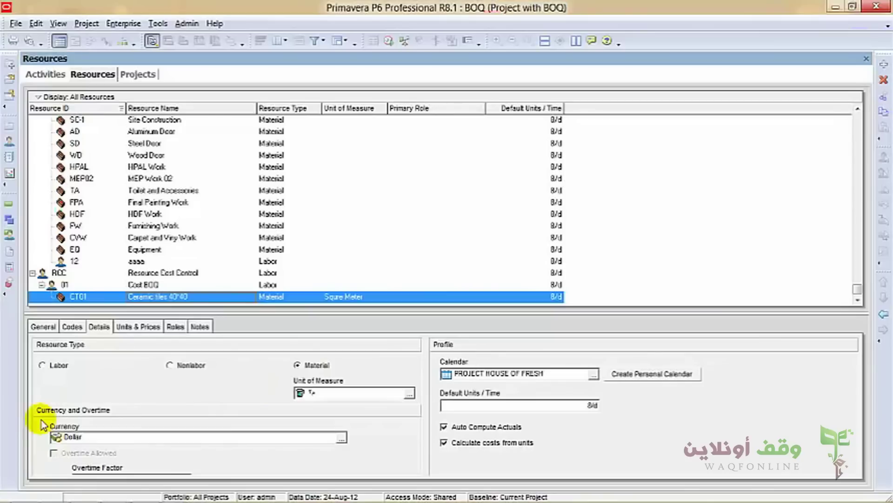
# - Set the ceramic tiles resource's currency to Egyption Pound
pyautogui.click(342, 437)
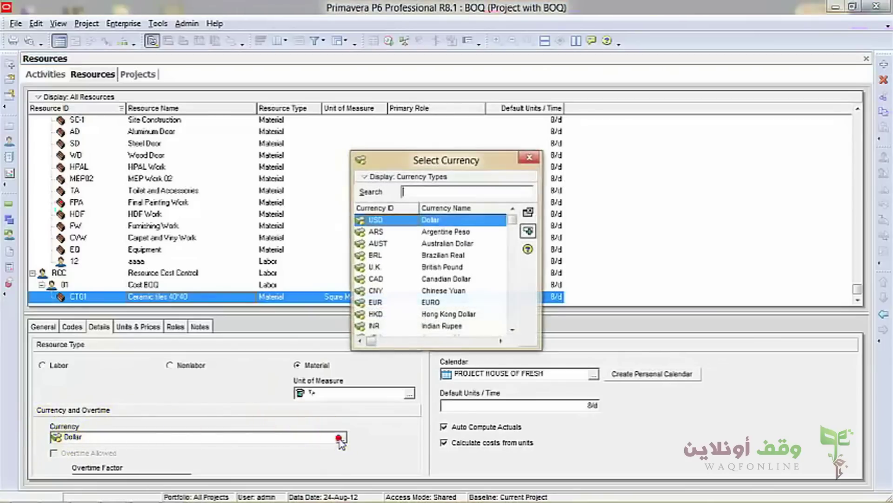
pyautogui.click(460, 244)
pyautogui.scroll(-3, 462, 284)
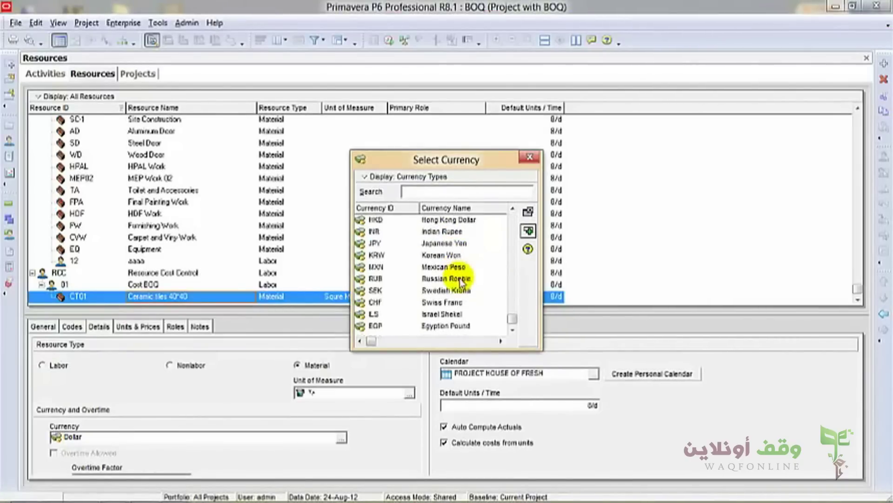
pyautogui.doubleClick(440, 327)
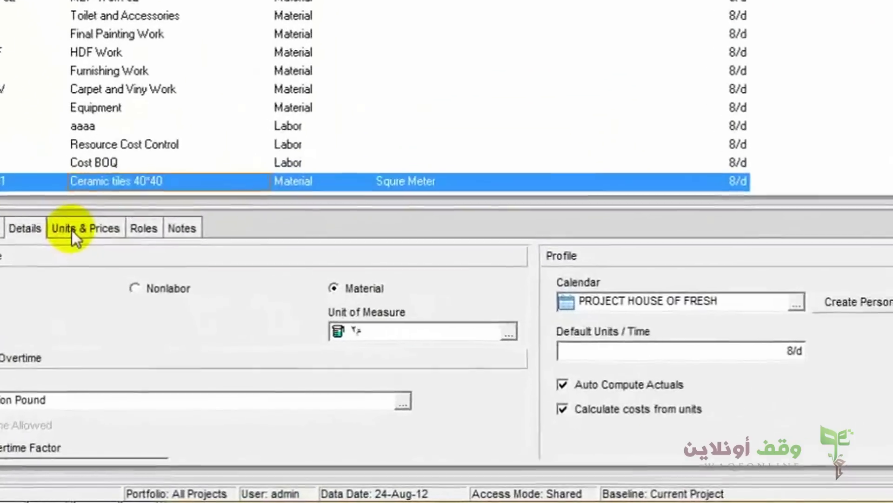
# - Select the ceramic tiles resource's price per unit, check item D's rate in the BOQ workbook in Excel, and return to Primavera P6
pyautogui.click(102, 285)
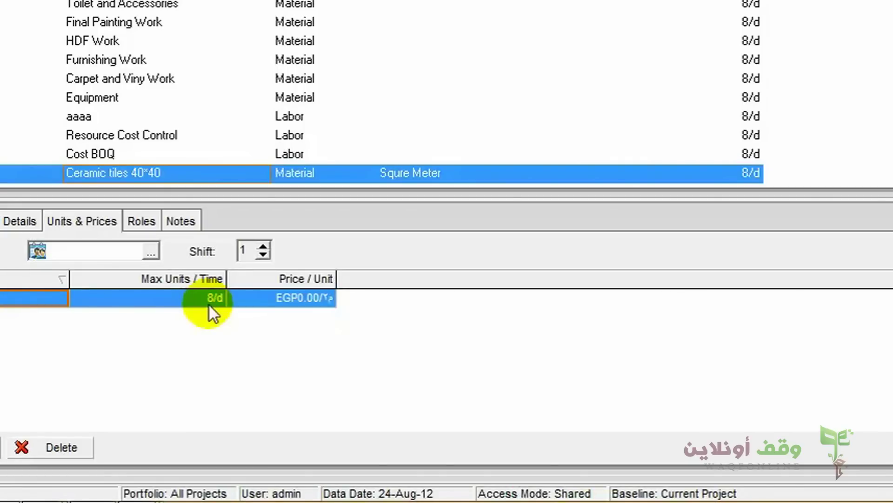
pyautogui.click(305, 297)
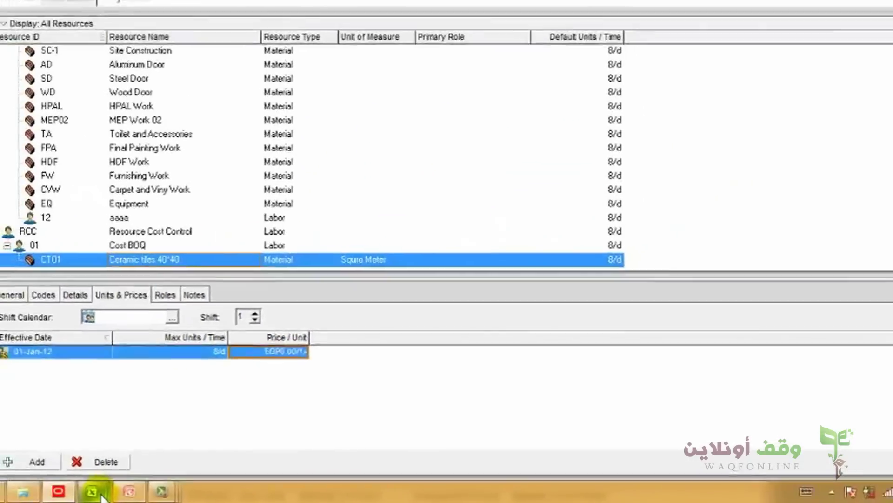
pyautogui.moveTo(55, 489)
pyautogui.click(115, 435)
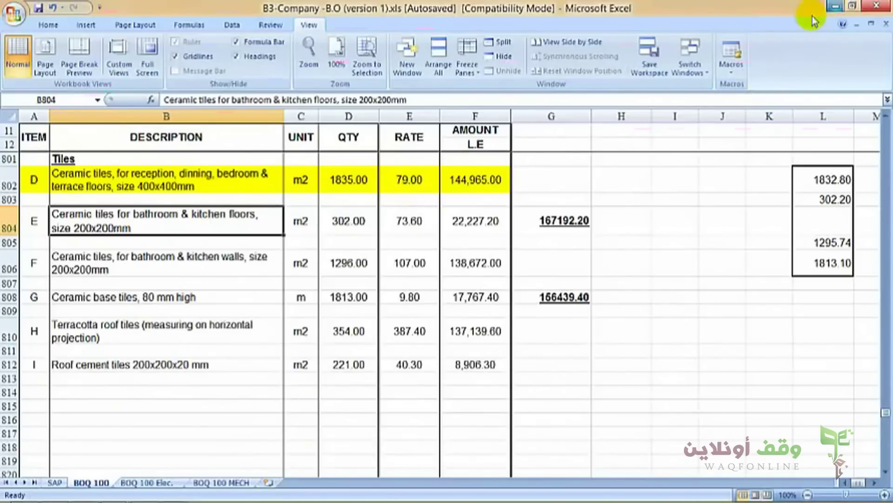
pyautogui.moveTo(148, 498)
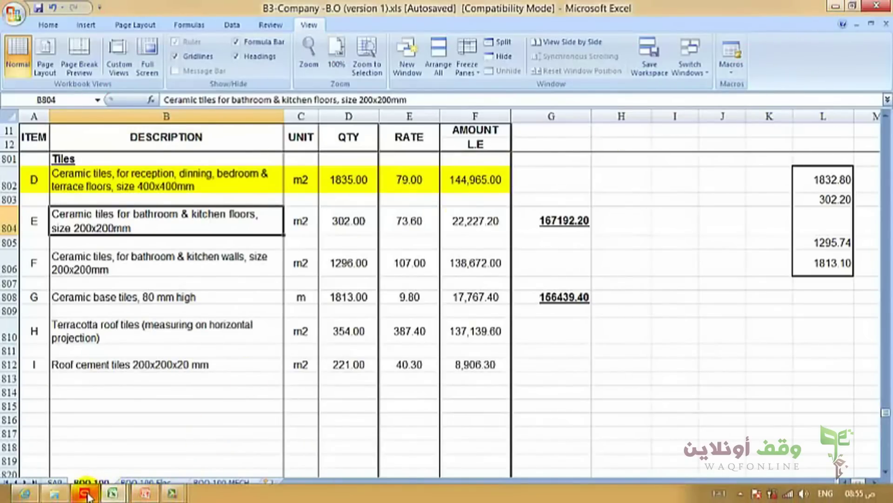
pyautogui.click(85, 495)
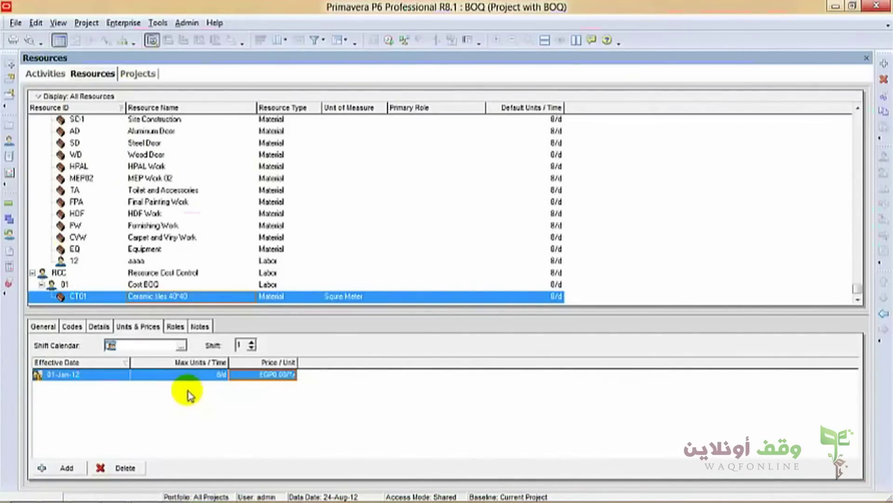
# - Set the ceramic tiles resource's price per unit to 79
pyautogui.click(269, 377)
pyautogui.click(256, 407)
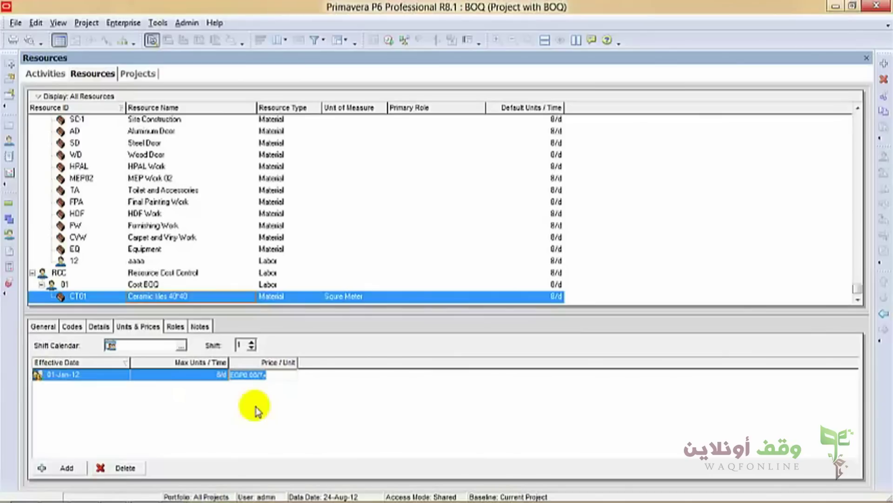
pyautogui.write('79')
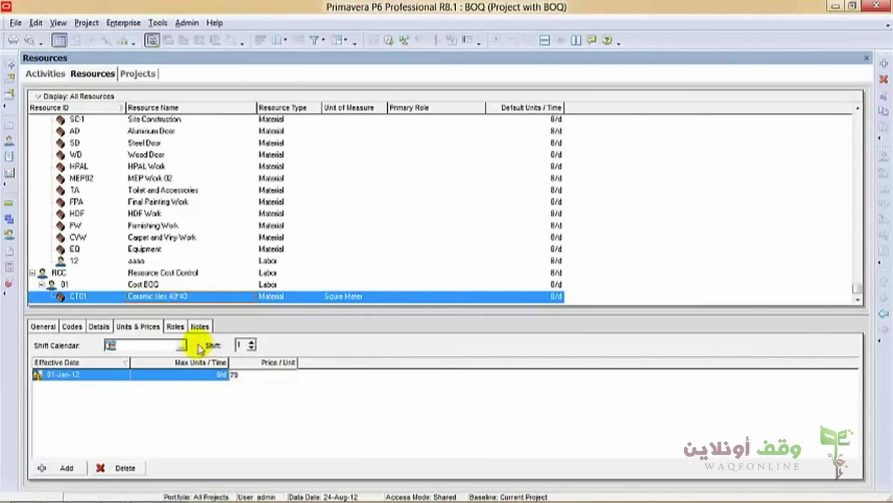
pyautogui.click(198, 374)
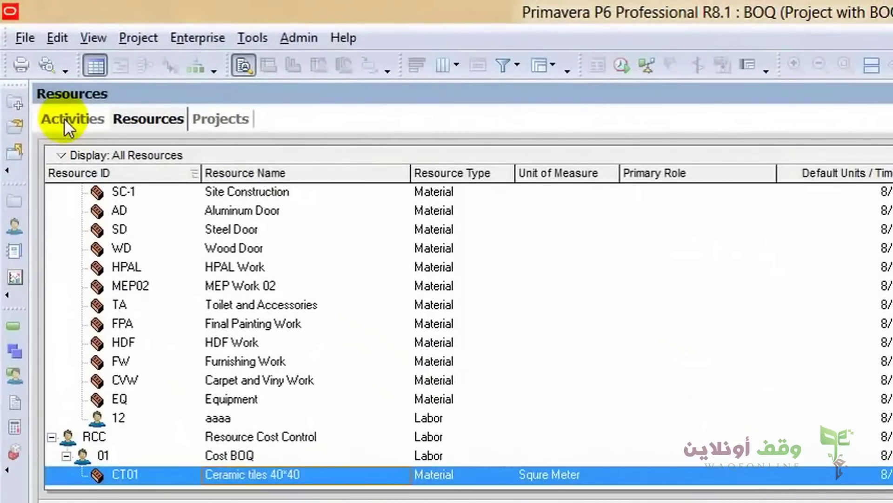
# - Assign the resource CT01 Ceramic tiles 40*40 to activity A1000 in the Activities view, enlarging the Assign Resources dialog to find it
pyautogui.click(63, 118)
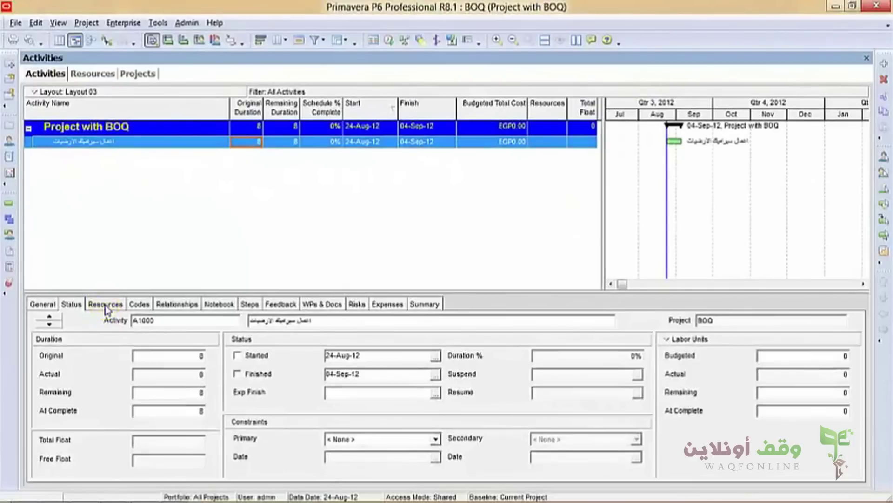
pyautogui.click(168, 488)
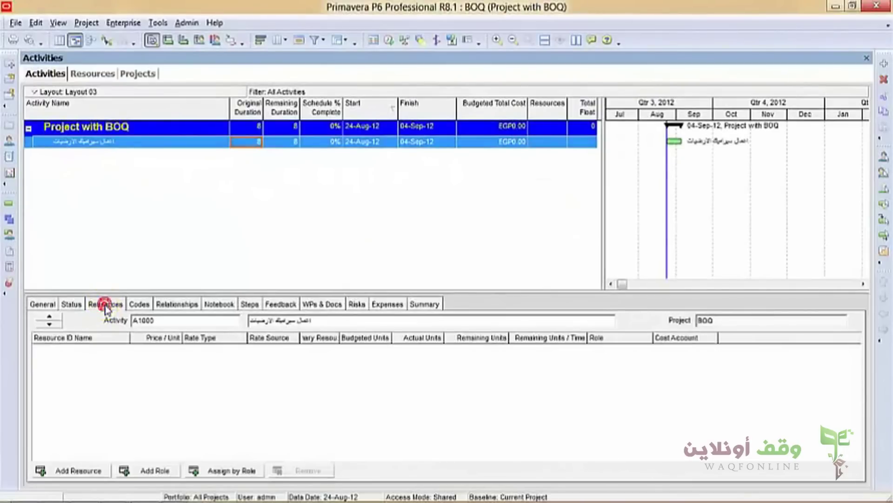
pyautogui.click(84, 471)
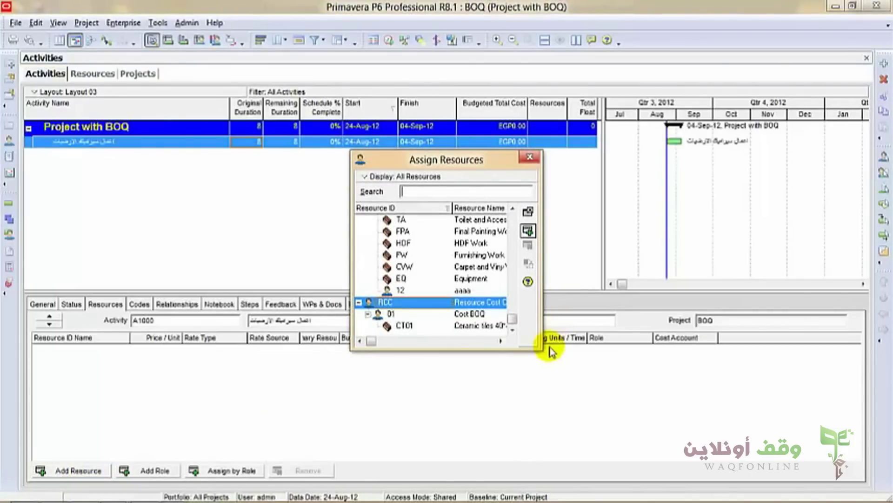
pyautogui.moveTo(535, 350); pyautogui.dragTo(819, 472)
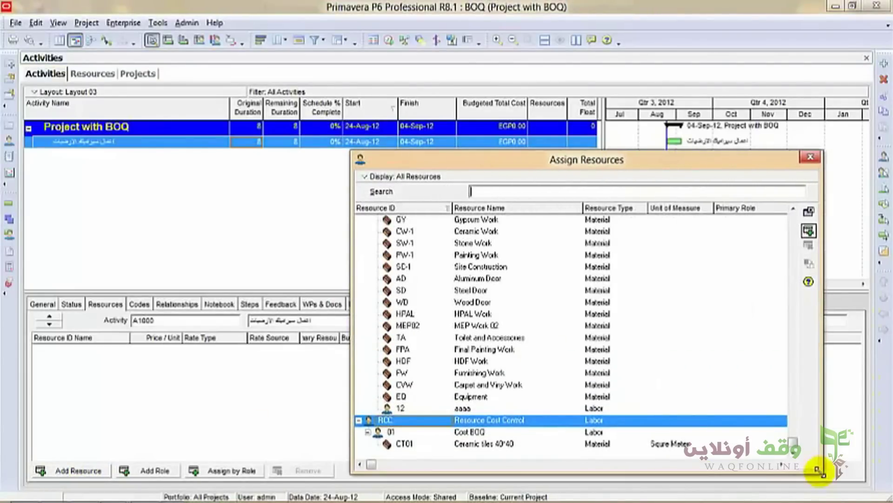
pyautogui.click(463, 446)
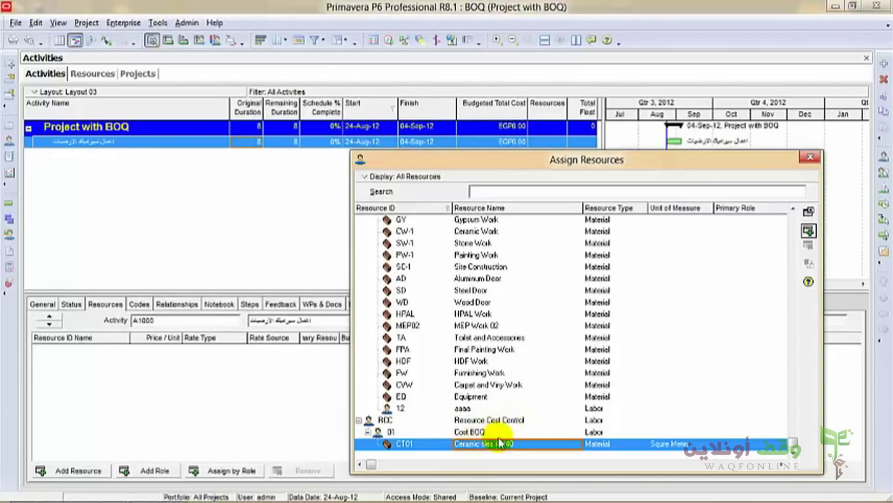
pyautogui.click(810, 231)
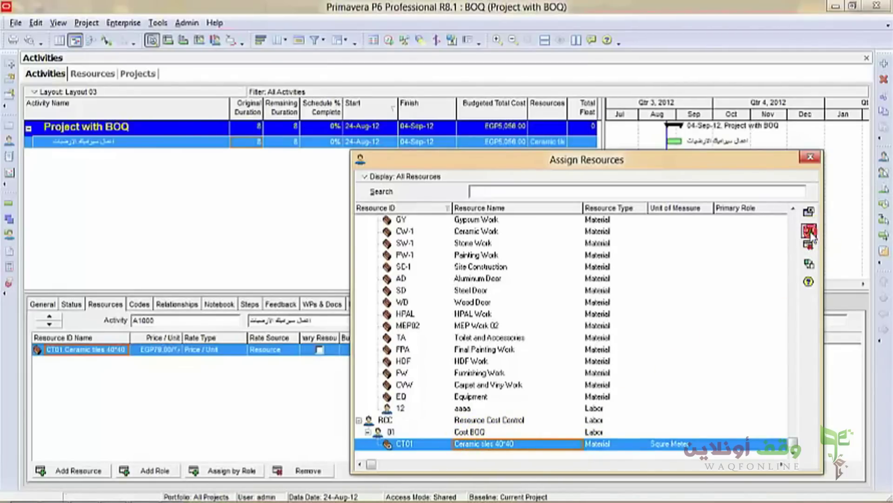
pyautogui.click(812, 158)
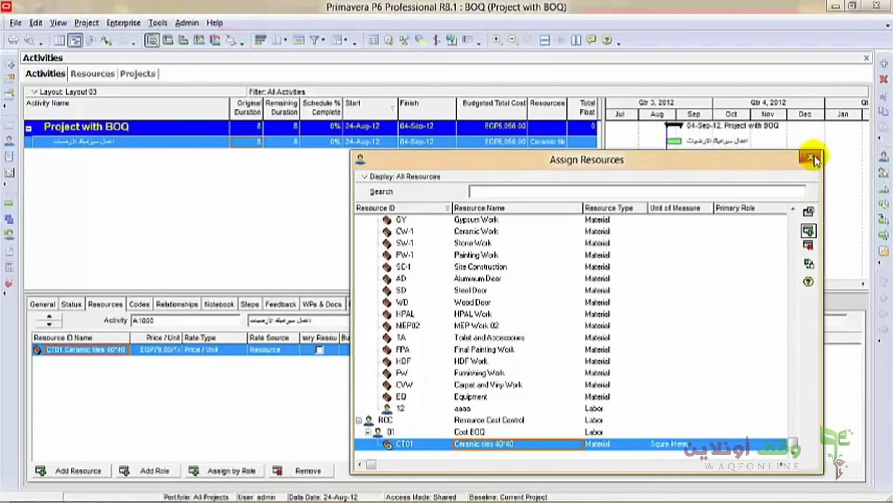
pyautogui.click(812, 158)
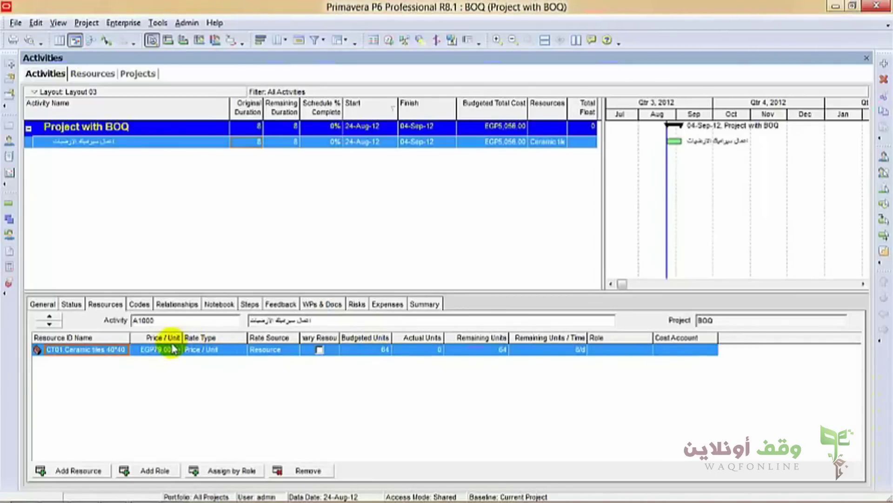
# - Widen the Price / Unit column in activity A1000's resource assignments and select the Budgeted Units of the ceramic tiles
pyautogui.moveTo(183, 337); pyautogui.dragTo(215, 336)
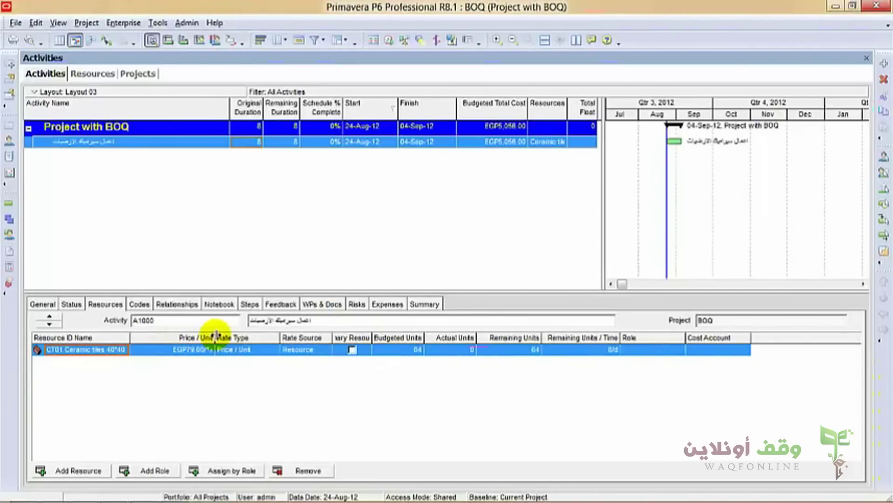
pyautogui.click(200, 350)
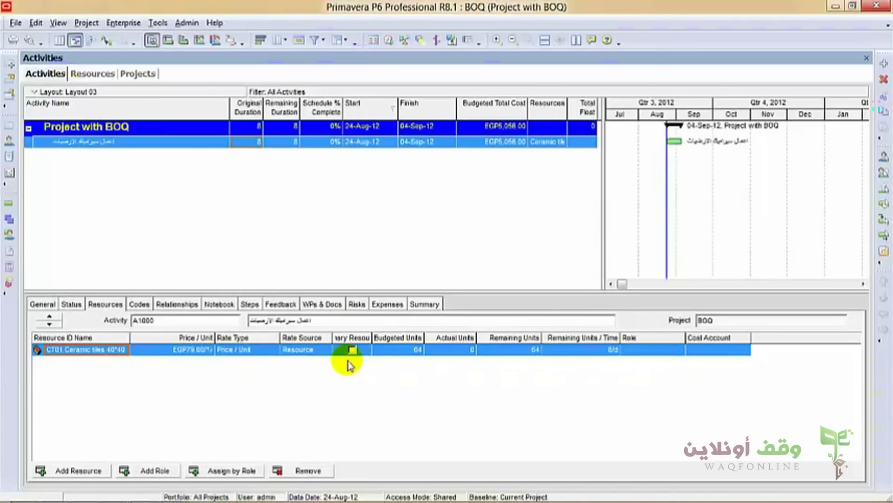
pyautogui.press('Tab')
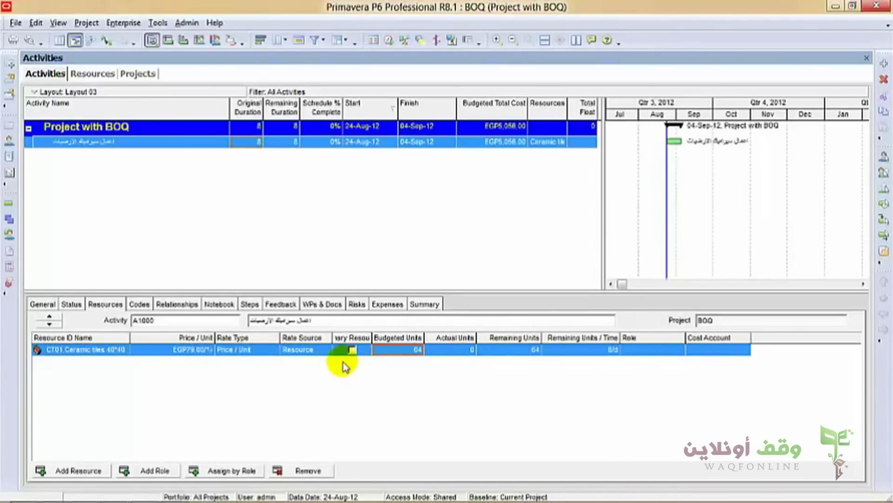
# - Check item D's quantity in the BOQ workbook in Excel and set the ceramic tiles' Budgeted Units to 1835 in Primavera P6
pyautogui.moveTo(154, 499)
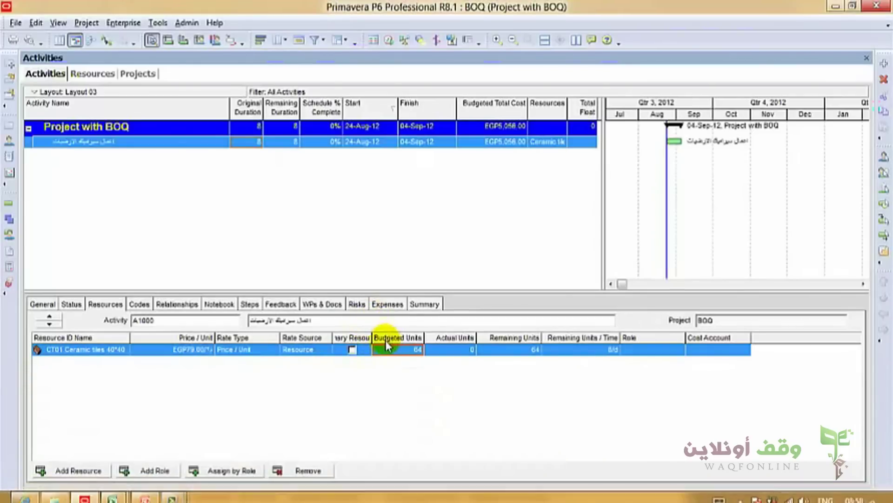
pyautogui.click(413, 352)
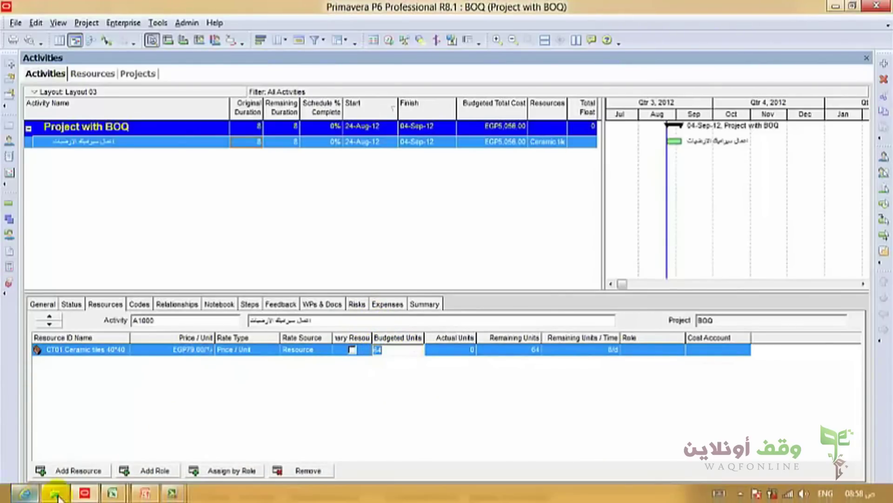
pyautogui.click(112, 493)
pyautogui.click(134, 440)
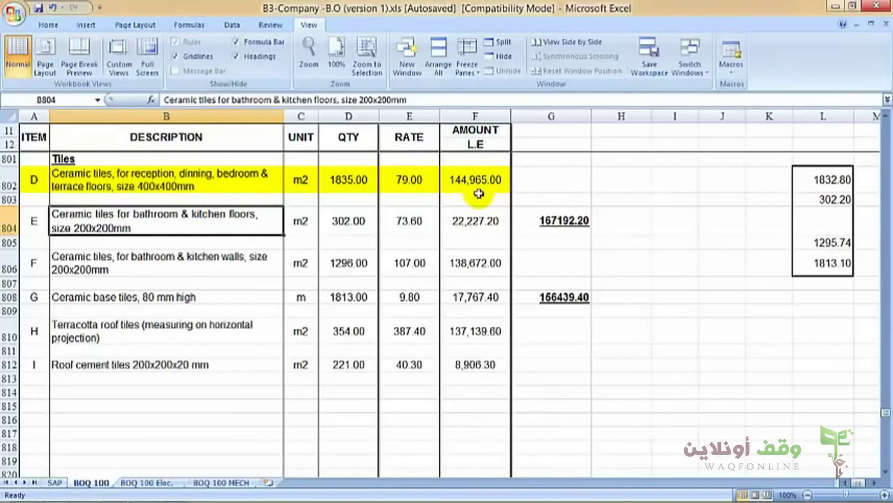
pyautogui.moveTo(7, 496)
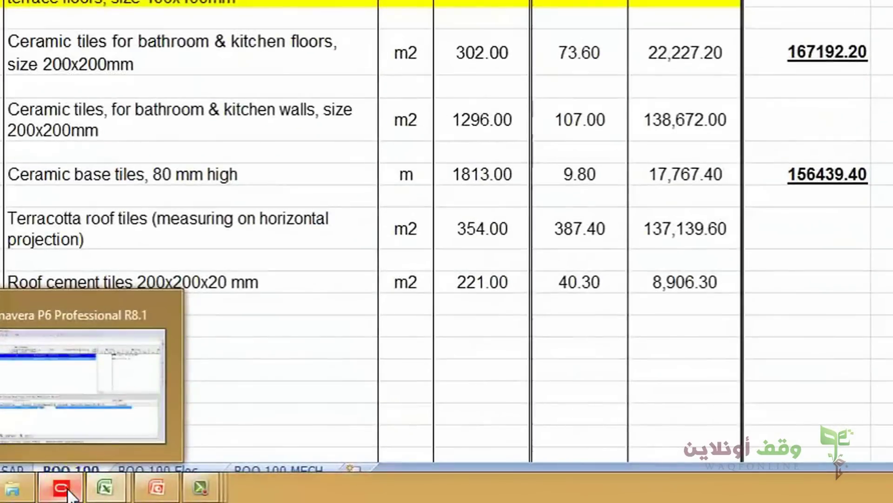
pyautogui.click(84, 492)
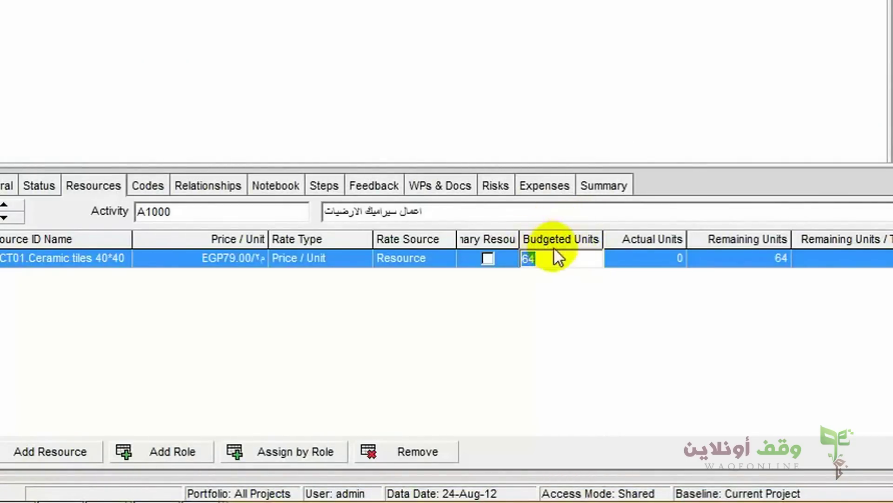
pyautogui.write('1835')
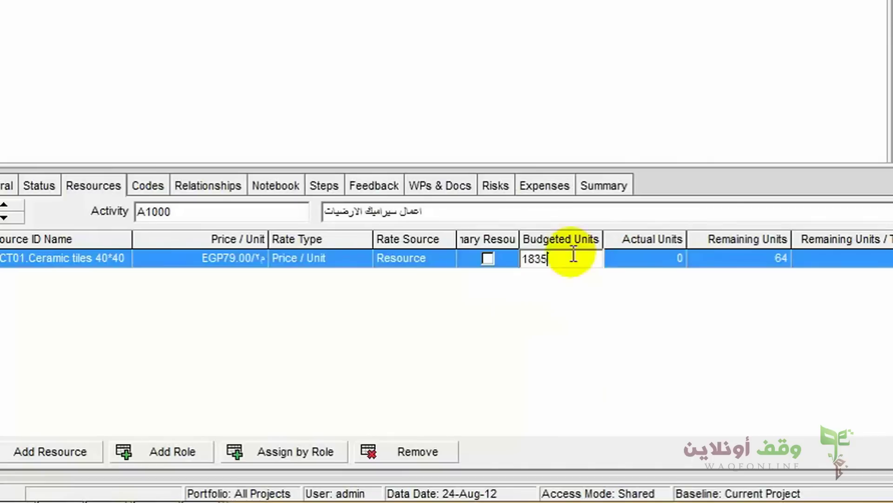
pyautogui.click(648, 256)
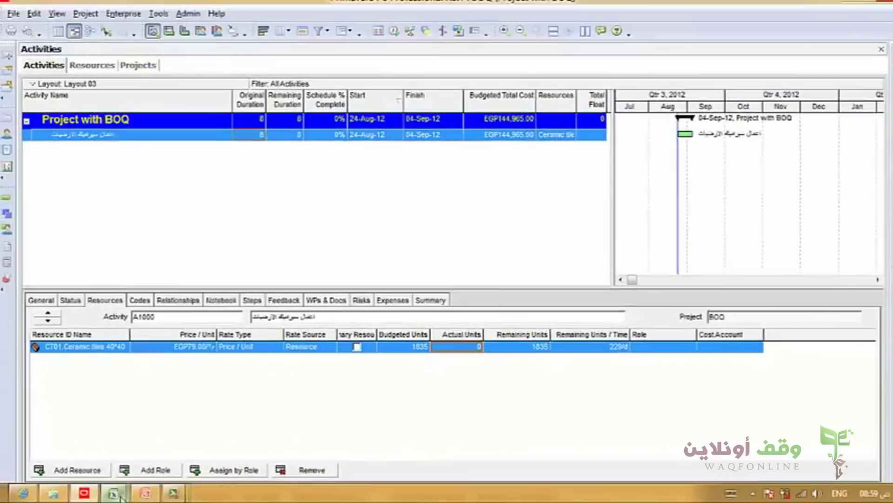
# - Compare item D's amount in the Excel BOQ workbook with activity A1000's budgeted total cost in Primavera P6
pyautogui.moveTo(113, 492)
pyautogui.click(135, 425)
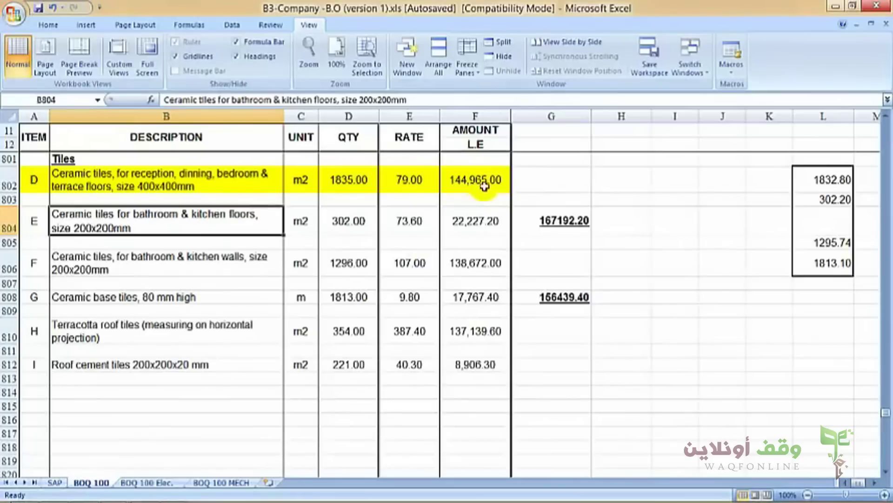
pyautogui.moveTo(139, 497)
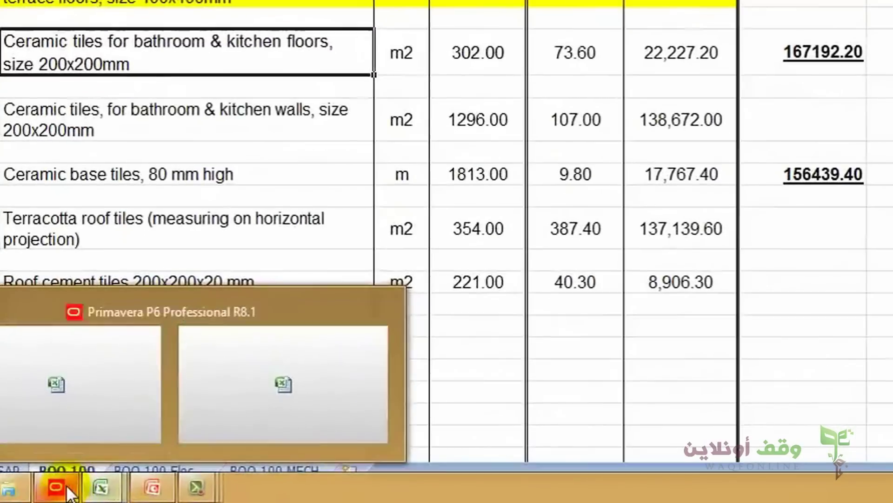
pyautogui.click(71, 490)
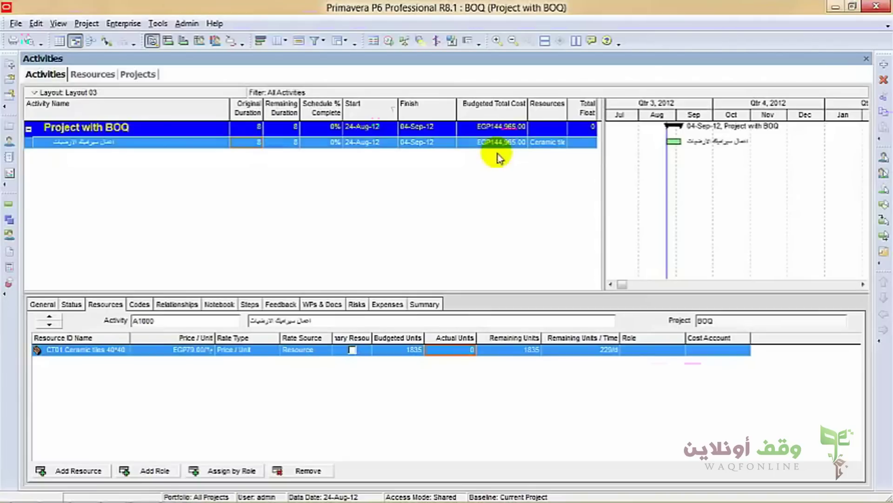
pyautogui.click(383, 352)
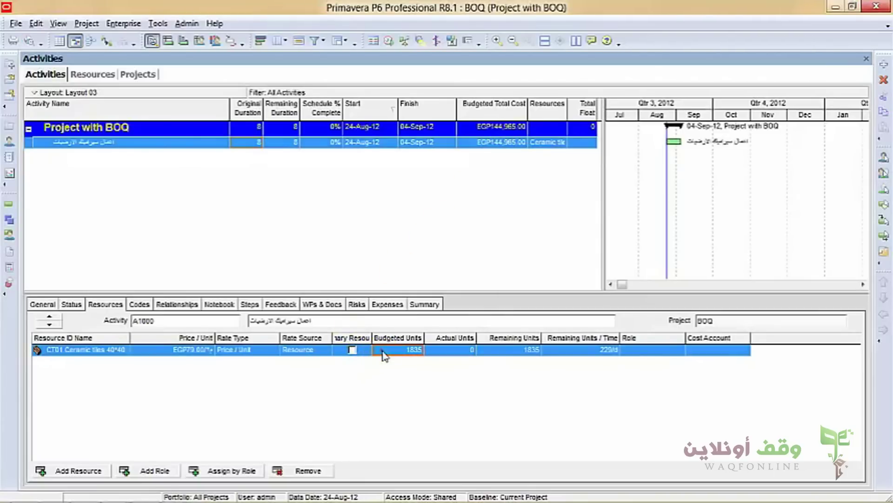
pyautogui.click(381, 365)
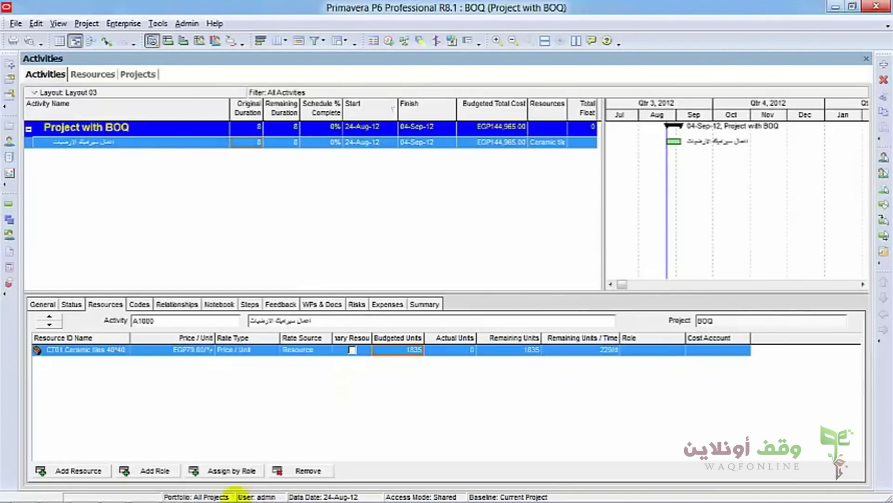
# - Switch to the BOQ workbook in Excel and clear the two underlined totals in column G beside the tile items
pyautogui.moveTo(191, 494)
pyautogui.moveTo(112, 494)
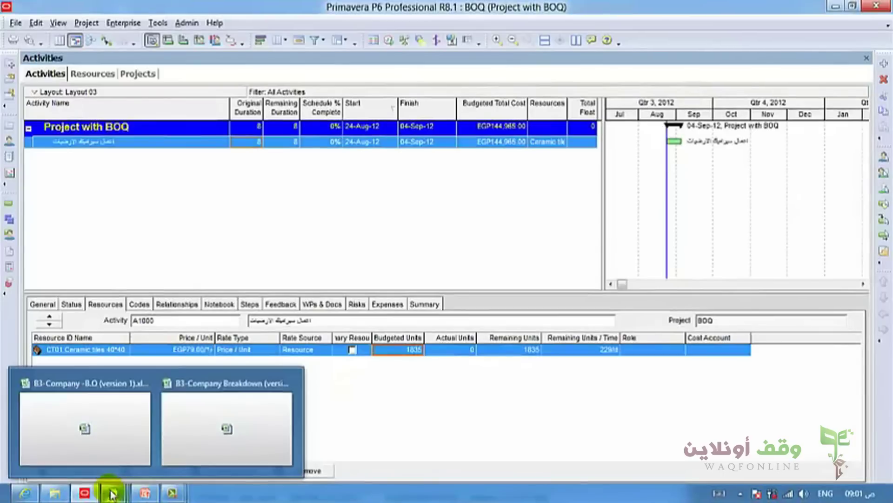
pyautogui.click(113, 442)
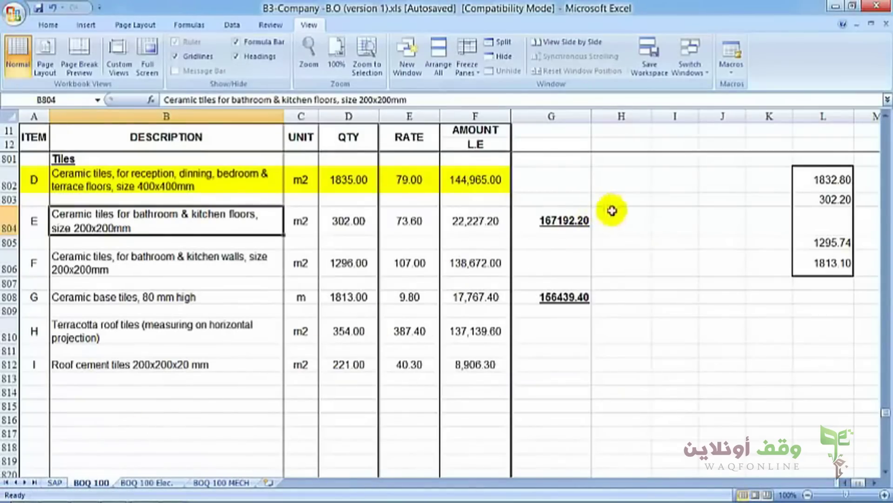
pyautogui.moveTo(573, 198); pyautogui.dragTo(552, 340)
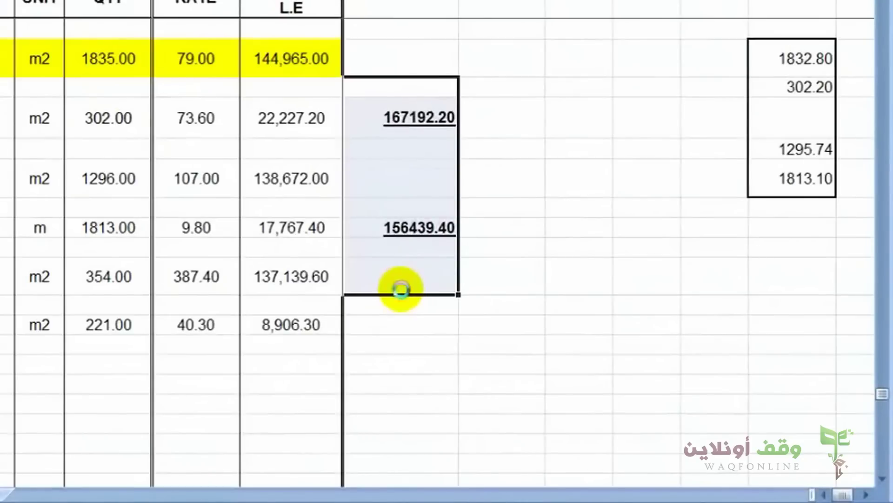
pyautogui.press('Delete')
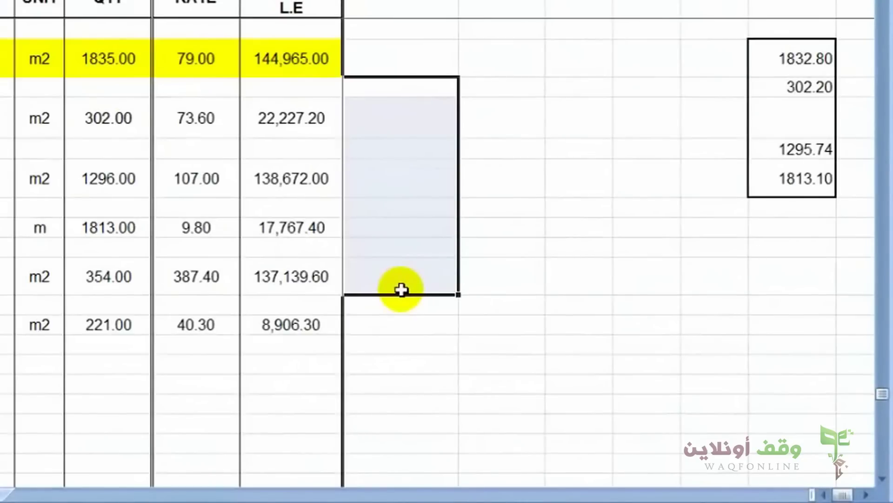
# - Enter the formula =D802/5 in cell G802 to divide item D's quantity by five
pyautogui.click(434, 62)
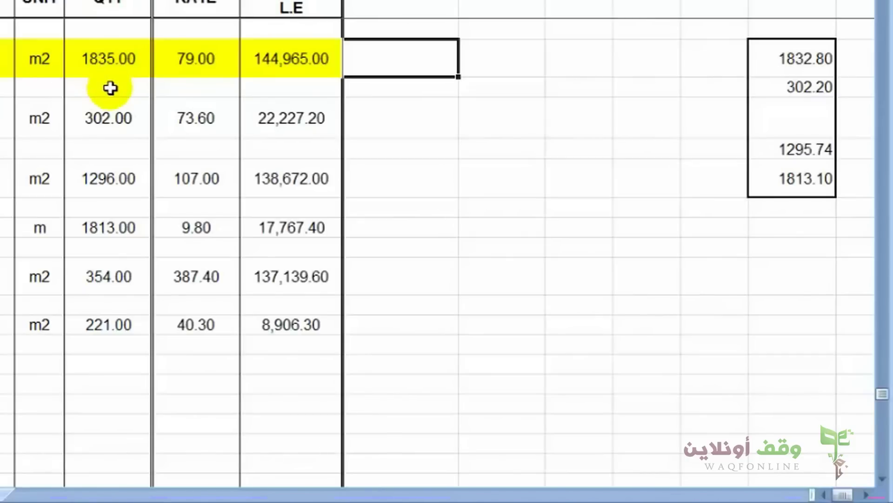
pyautogui.write('=')
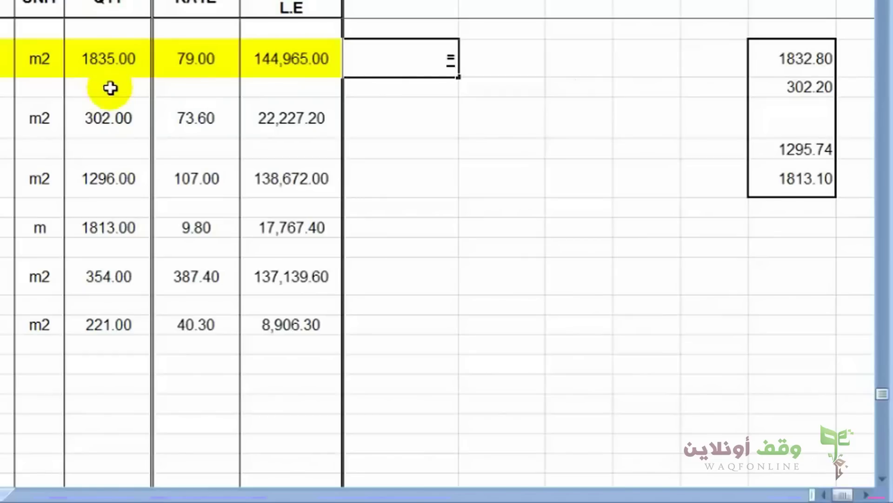
pyautogui.click(111, 66)
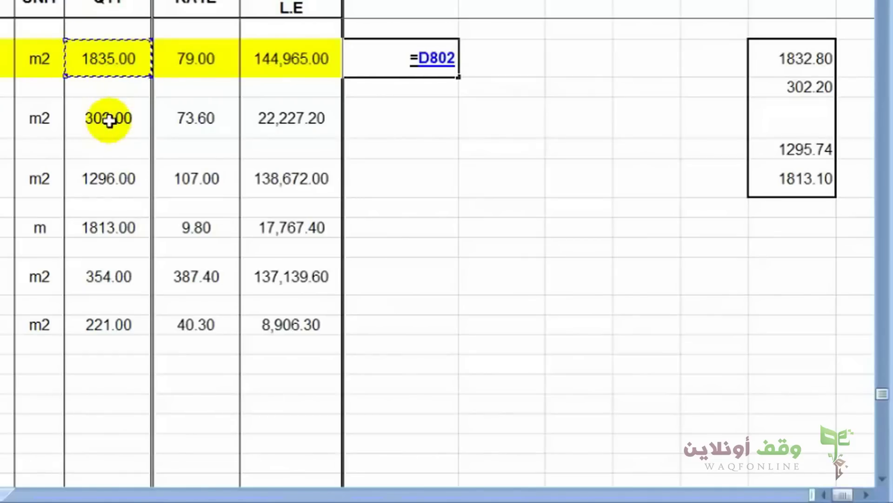
pyautogui.write('/5')
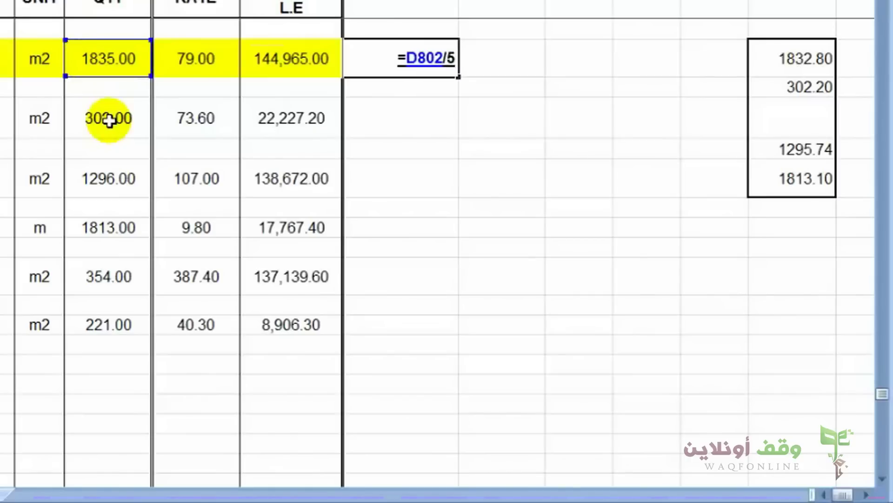
pyautogui.press('Return')
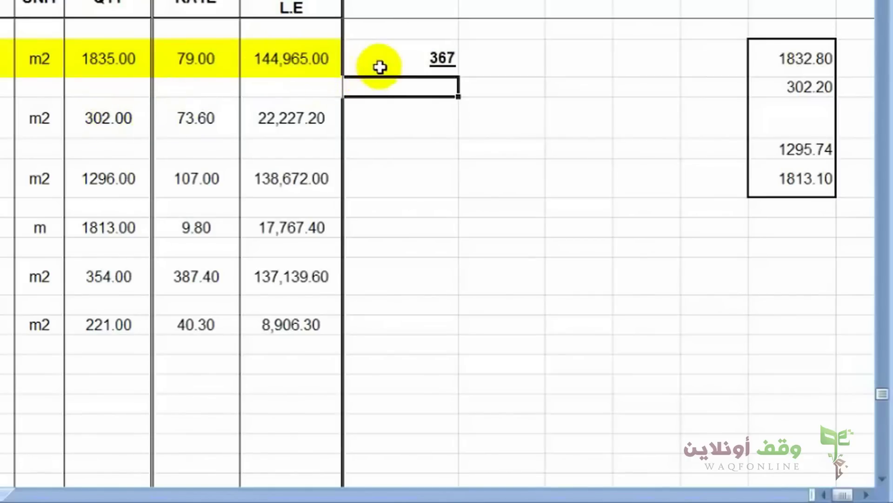
# - Remove the bold and underline formatting from the divided quantity in cell G802
pyautogui.click(433, 59)
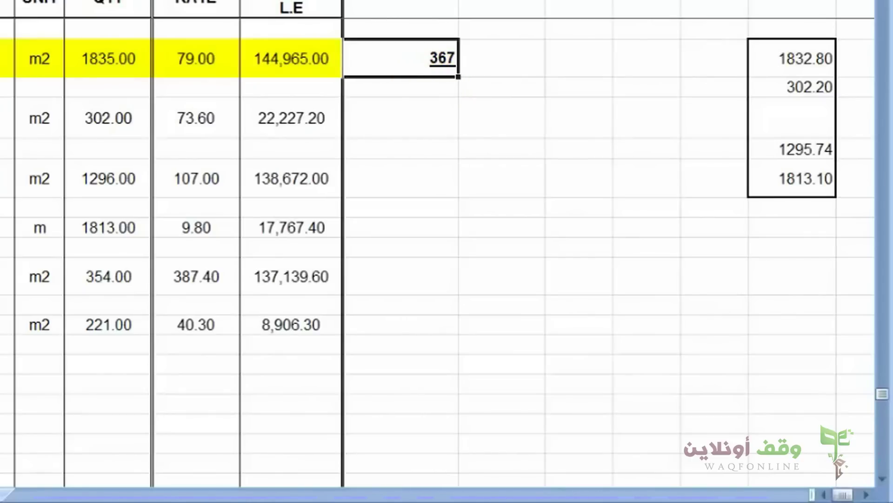
pyautogui.hotkey('ctrl', 'u')
pyautogui.hotkey('ctrl', 'b')
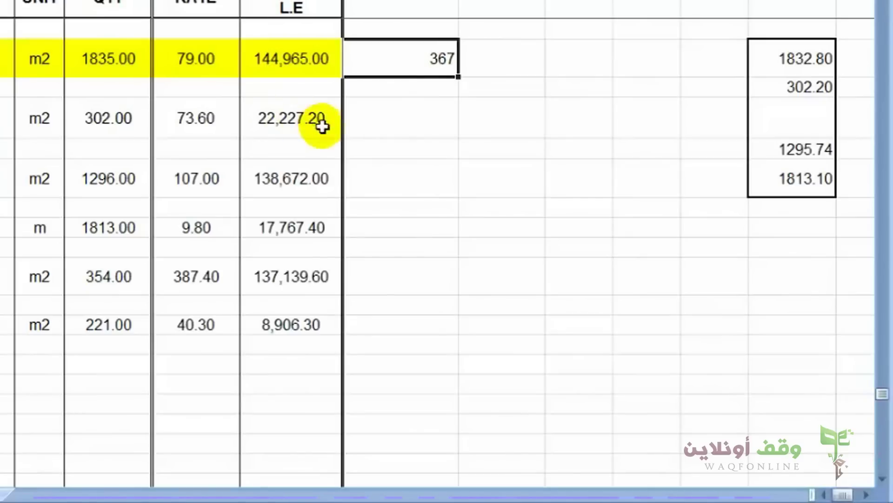
pyautogui.click(421, 111)
pyautogui.click(425, 60)
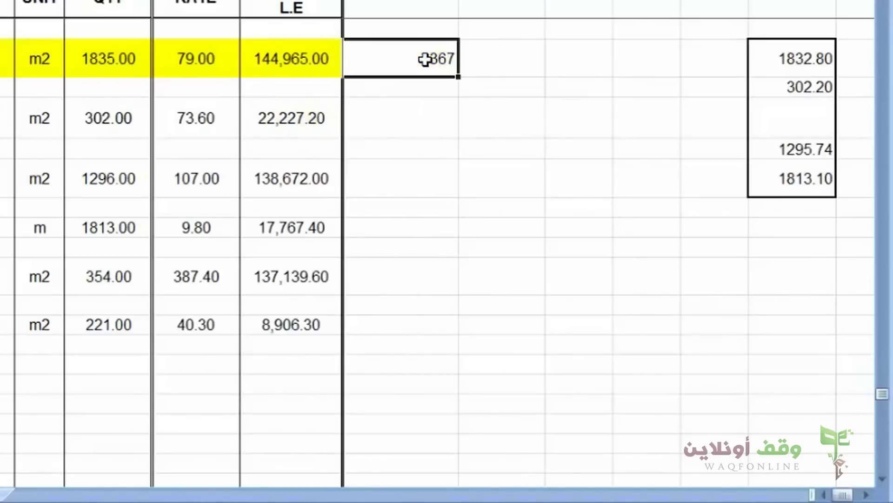
# - Enter the formula =G802*E802 in cell H802 to multiply the divided quantity by item D's rate
pyautogui.click(510, 65)
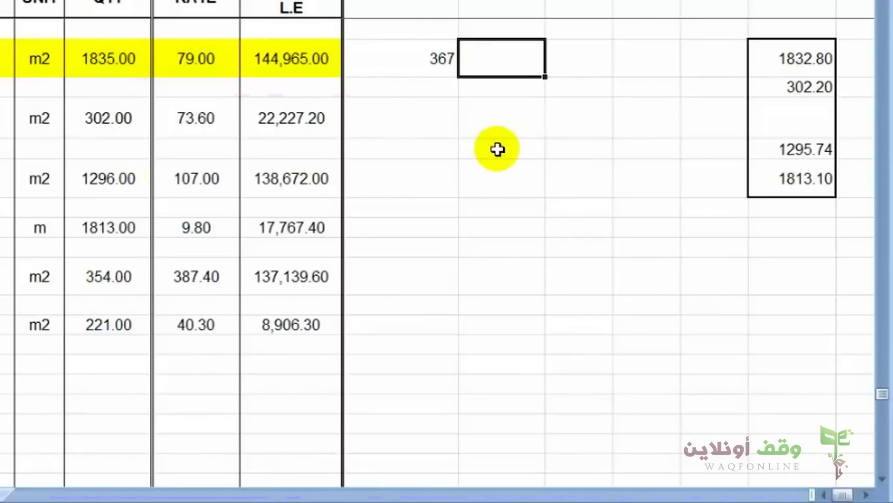
pyautogui.write('=')
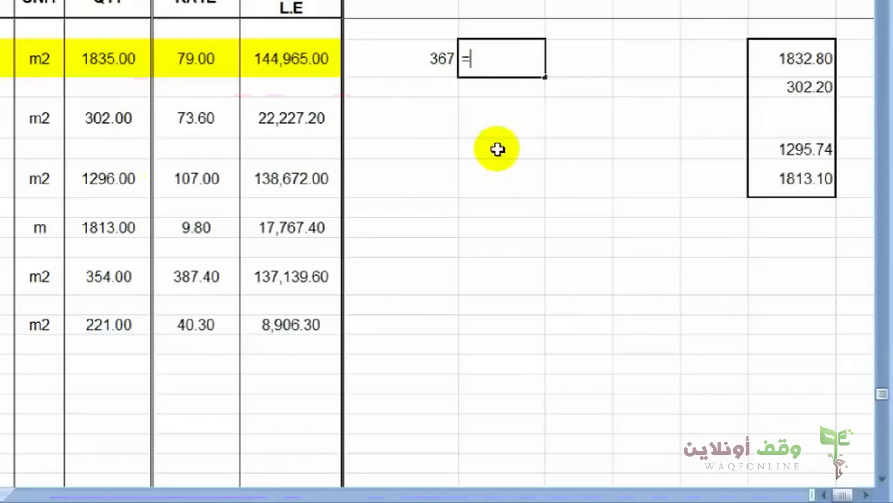
pyautogui.click(436, 61)
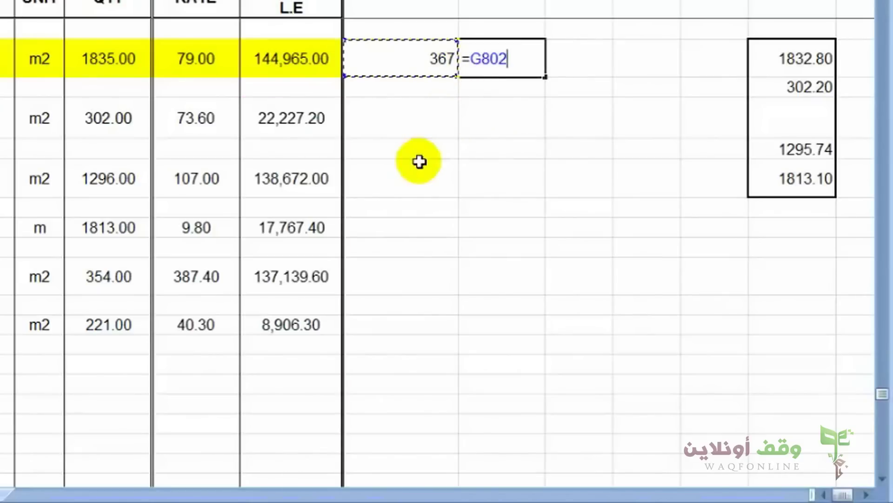
pyautogui.write('*')
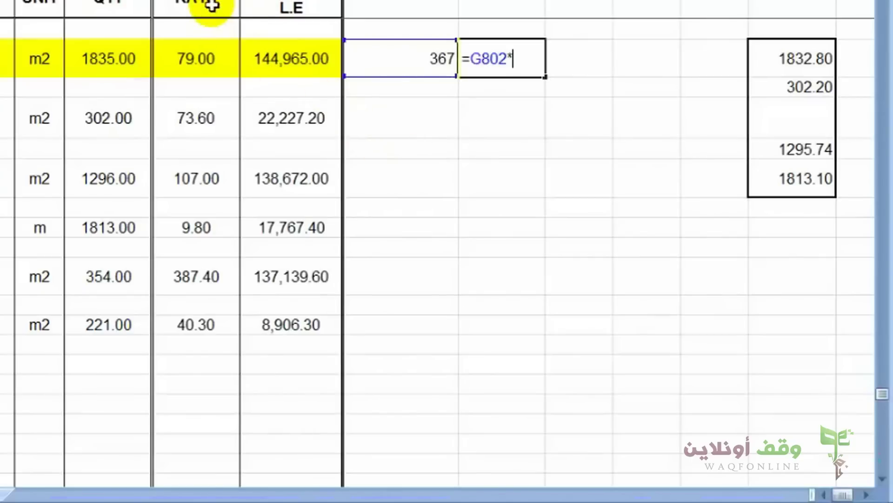
pyautogui.click(186, 62)
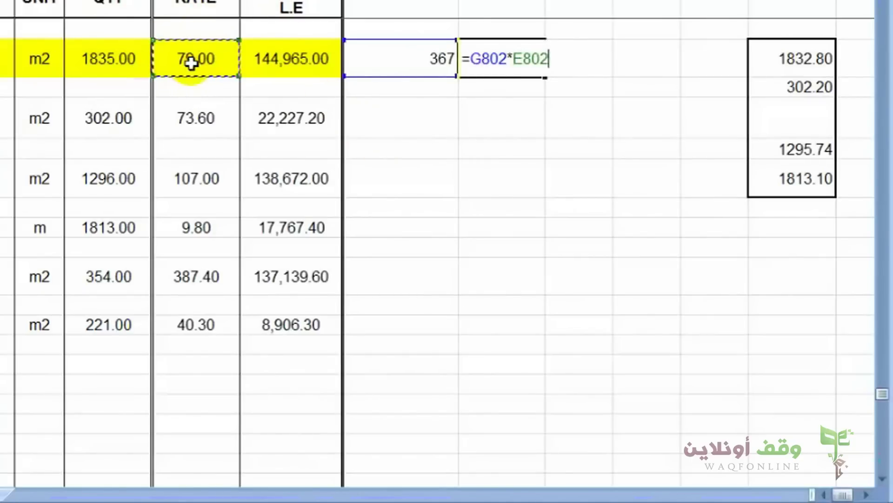
pyautogui.press('Return')
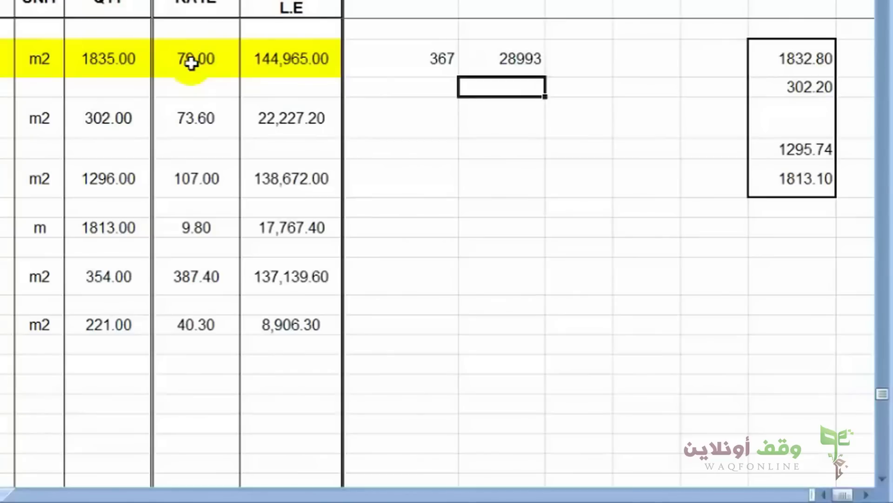
pyautogui.click(488, 65)
pyautogui.rightClick(488, 64)
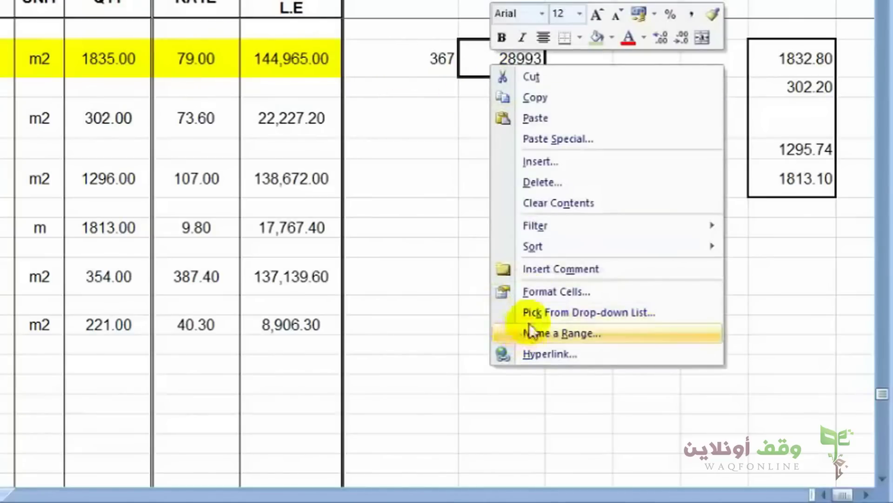
pyautogui.click(537, 293)
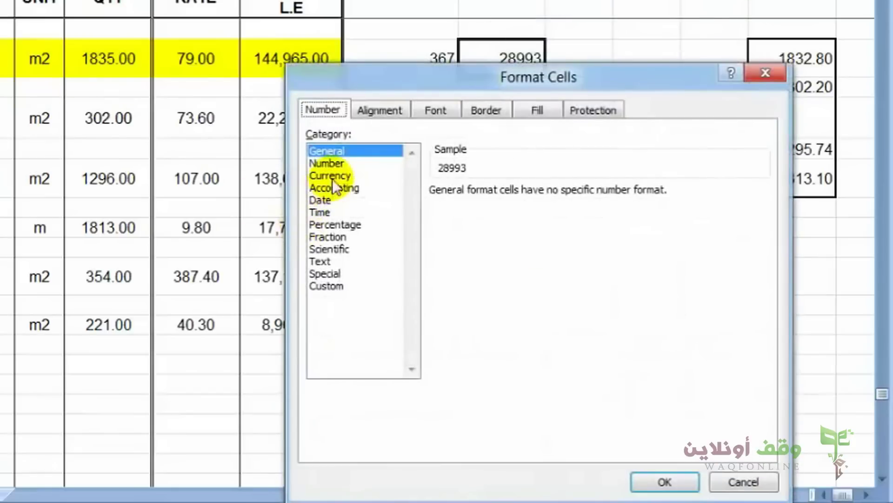
pyautogui.click(333, 177)
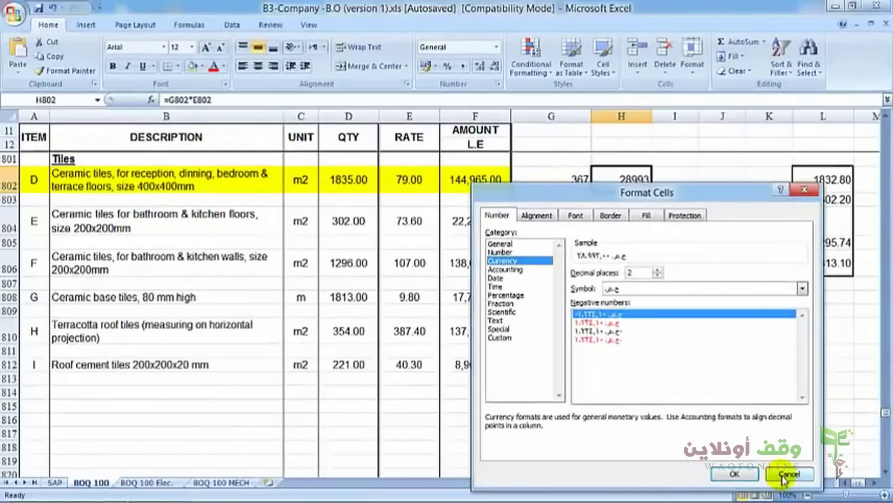
pyautogui.click(784, 475)
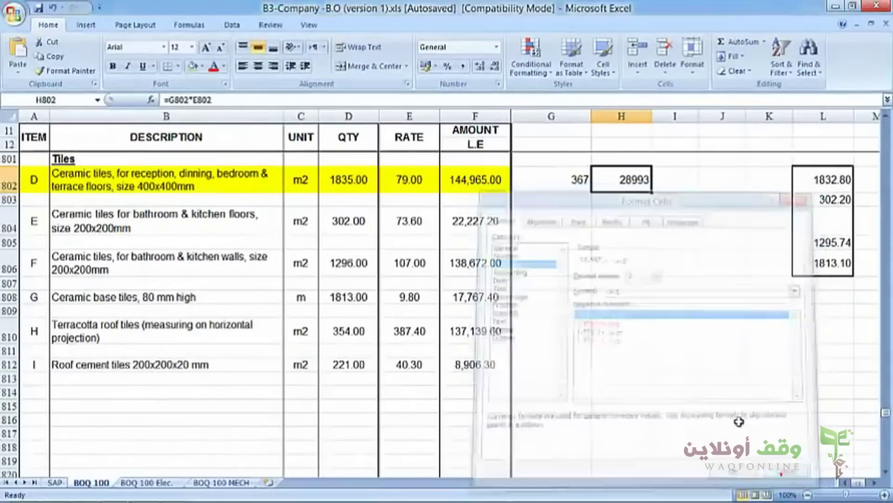
# - Copy the number format and yellow highlight of the amount in cell F802 onto cell H802
pyautogui.click(463, 181)
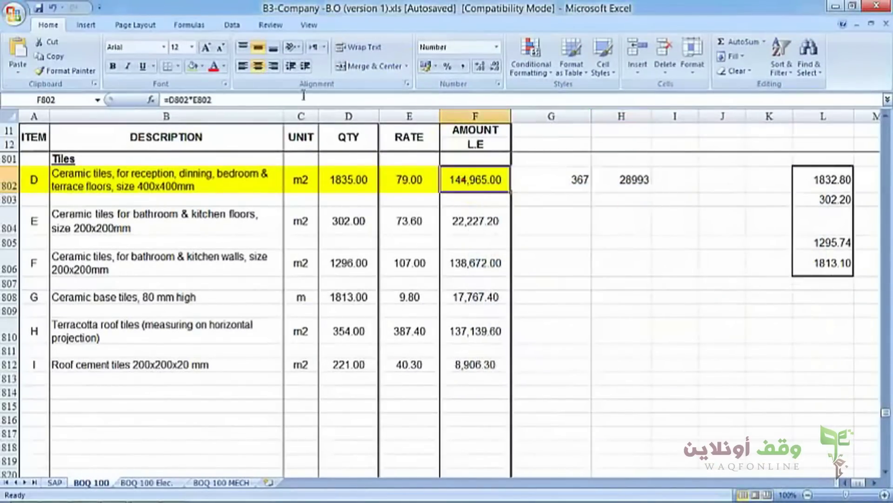
pyautogui.click(66, 70)
pyautogui.click(629, 185)
pyautogui.click(625, 236)
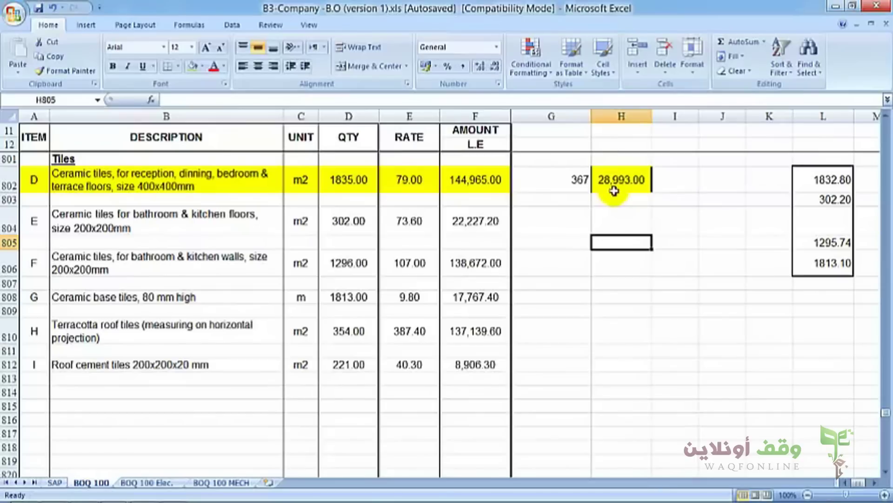
# - Switch to Primavera P6 and remove the ceramic tiles resource assignment from the flooring activity A1000
pyautogui.moveTo(169, 491)
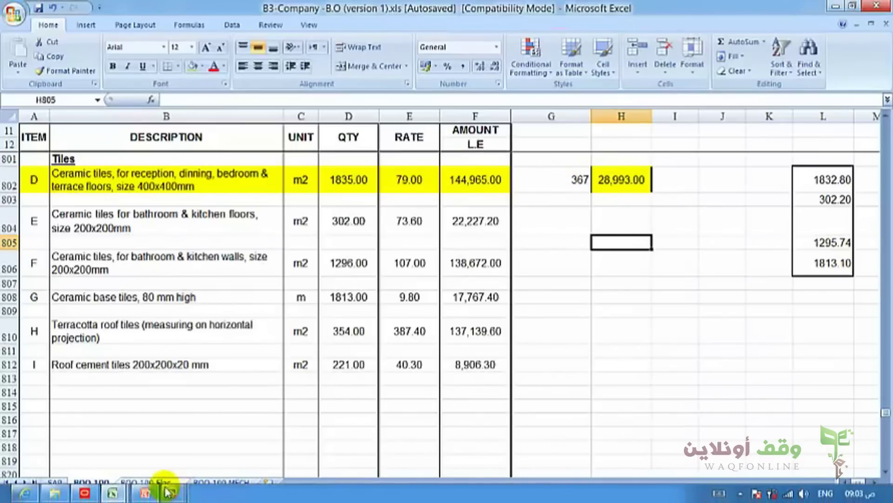
pyautogui.click(85, 492)
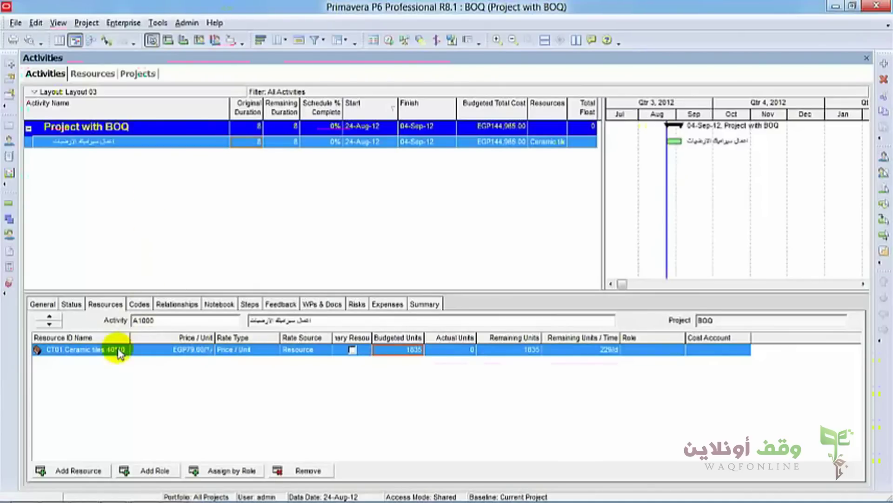
pyautogui.click(307, 471)
pyautogui.click(419, 282)
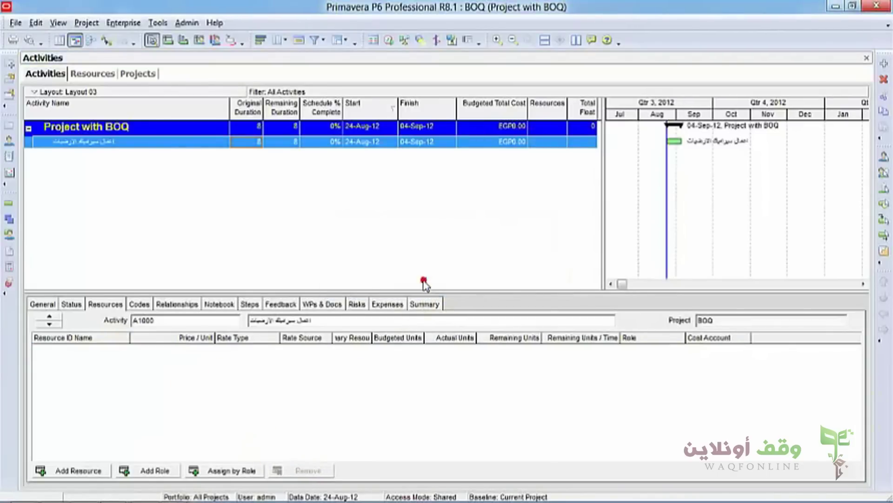
# - Open the project's WBS view, widen its table area and hide the WBS details
pyautogui.click(9, 219)
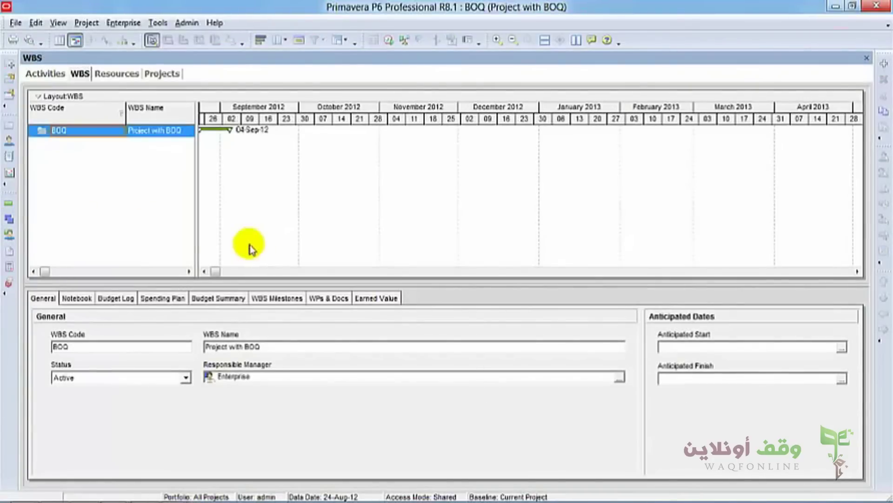
pyautogui.moveTo(195, 227); pyautogui.dragTo(543, 221)
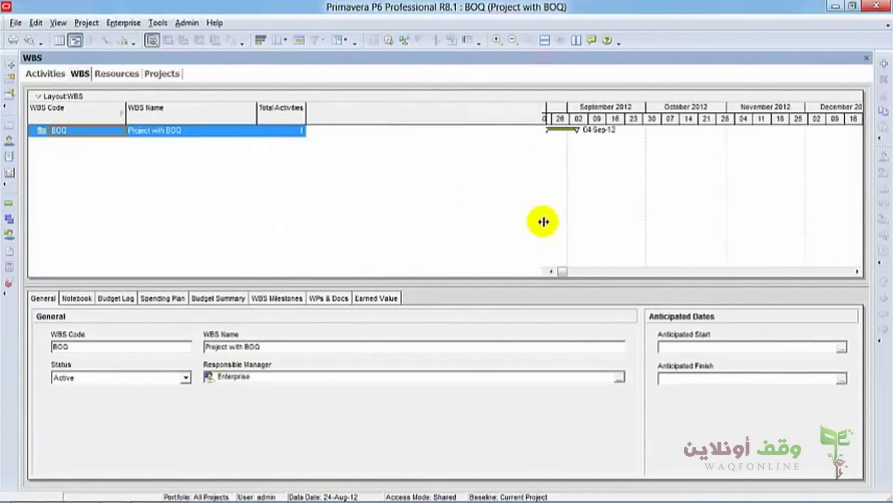
pyautogui.rightClick(512, 295)
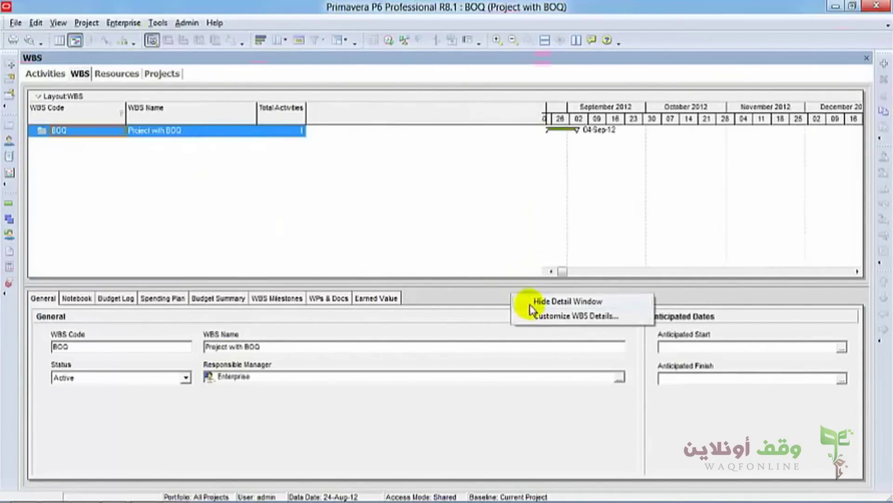
pyautogui.click(530, 304)
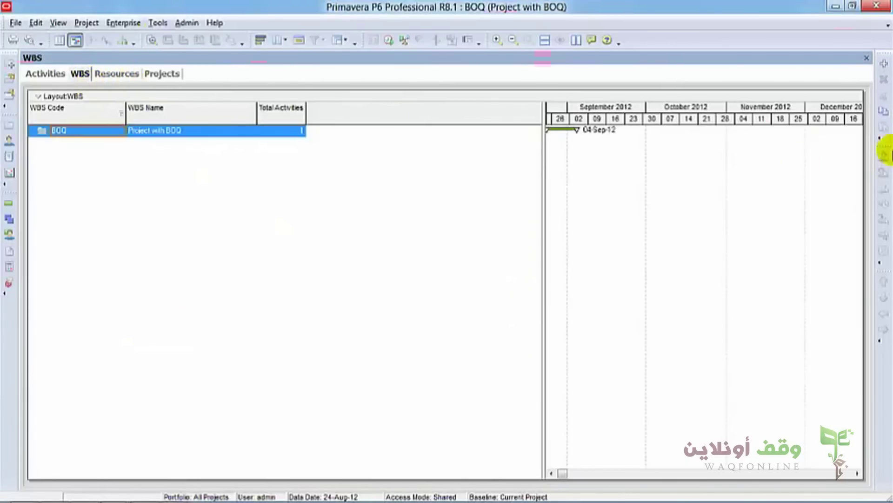
# - Add a WBS element directly under Project with BOQ and name it "الدور الارضى"
pyautogui.click(884, 64)
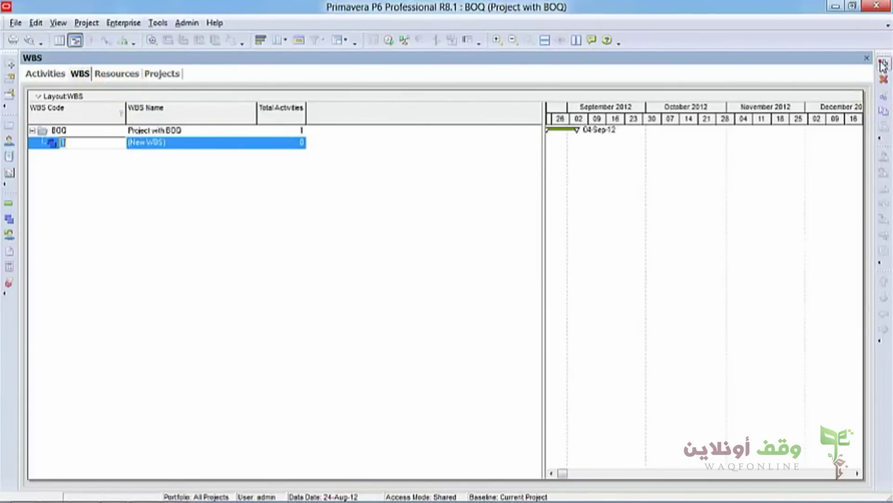
pyautogui.click(198, 142)
pyautogui.click(196, 140)
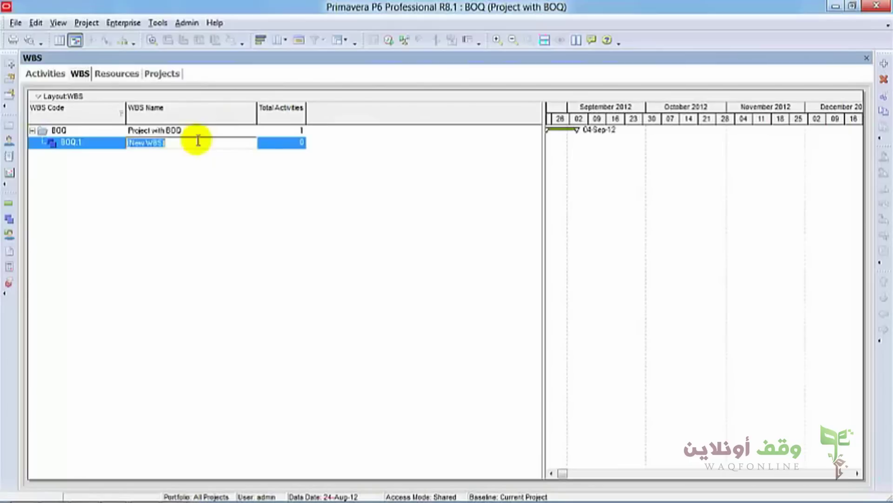
pyautogui.write('U')
pyautogui.write('دور الأ')
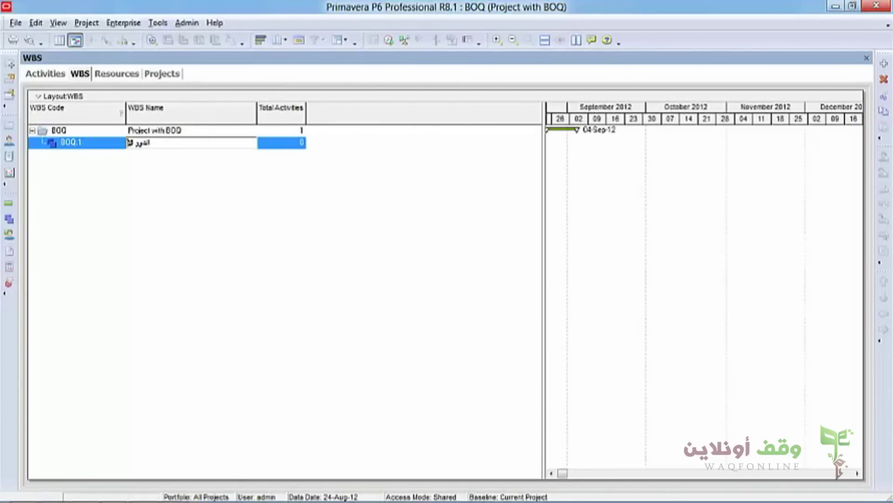
pyautogui.write('رضي')
pyautogui.click(278, 144)
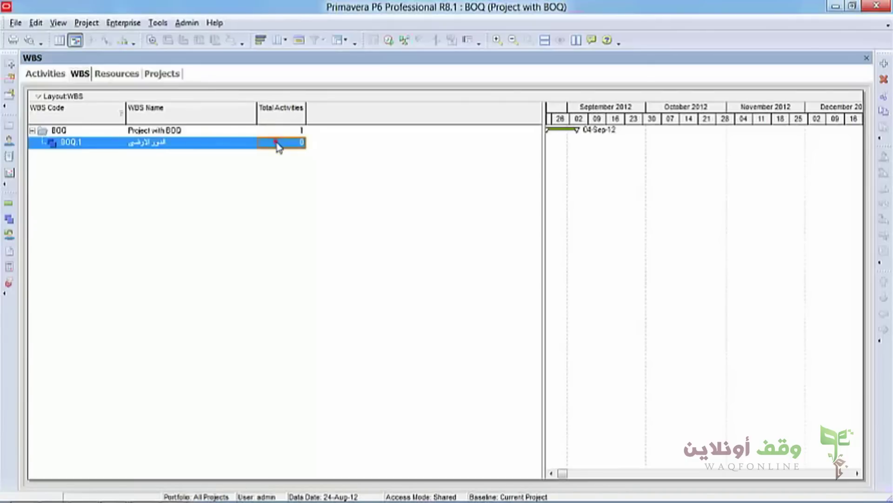
# - Add another WBS element, outdent it to the level of the ground floor and name it "الدور الاول"
pyautogui.click(884, 65)
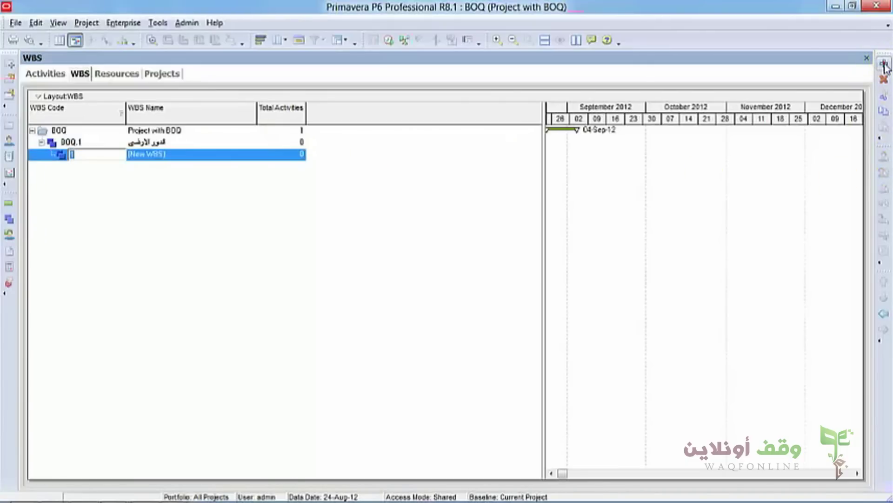
pyautogui.click(882, 313)
pyautogui.click(215, 153)
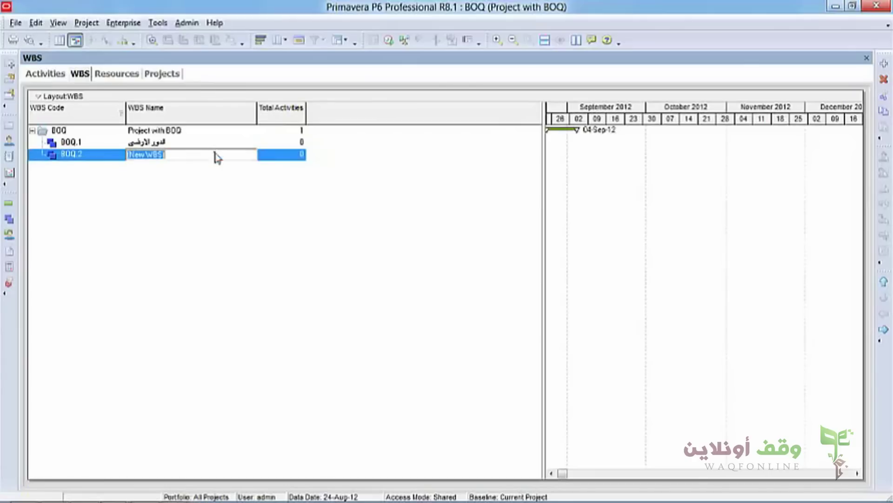
pyautogui.write('الدو')
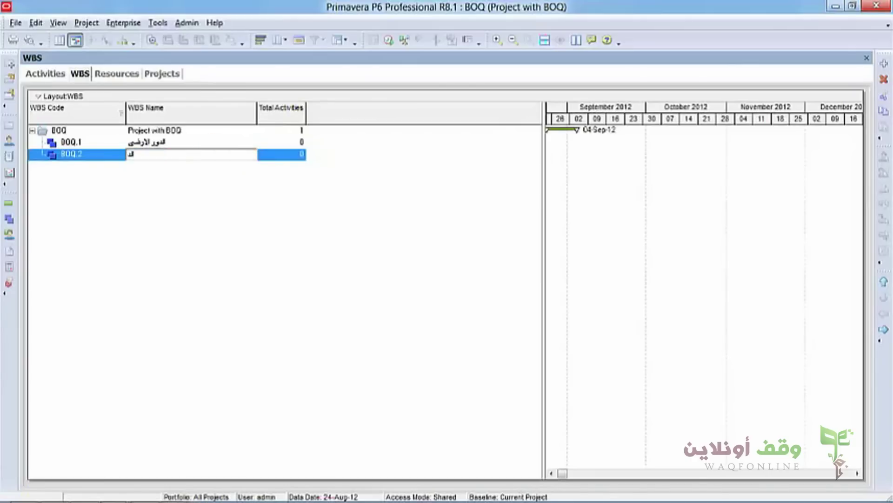
pyautogui.write('ر الأول')
pyautogui.click(273, 159)
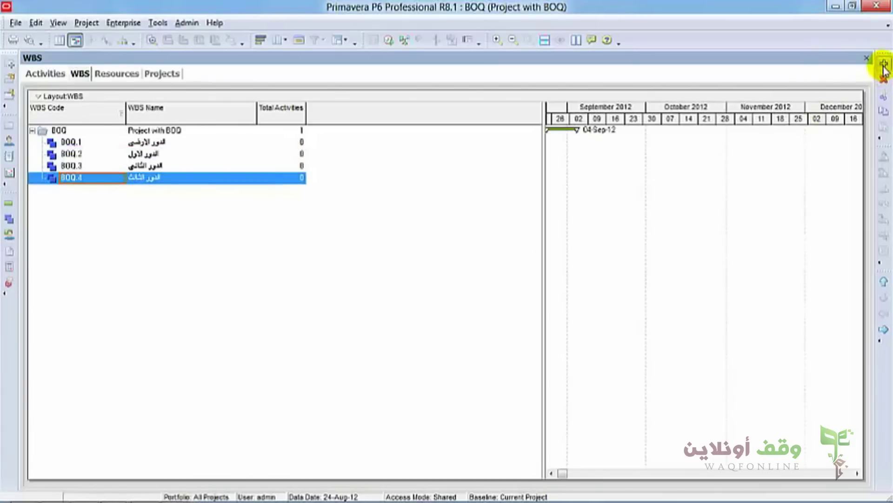
# - Add a WBS element after the third floor, outdent it to the same level and name it "الدور الرابع"
pyautogui.click(884, 65)
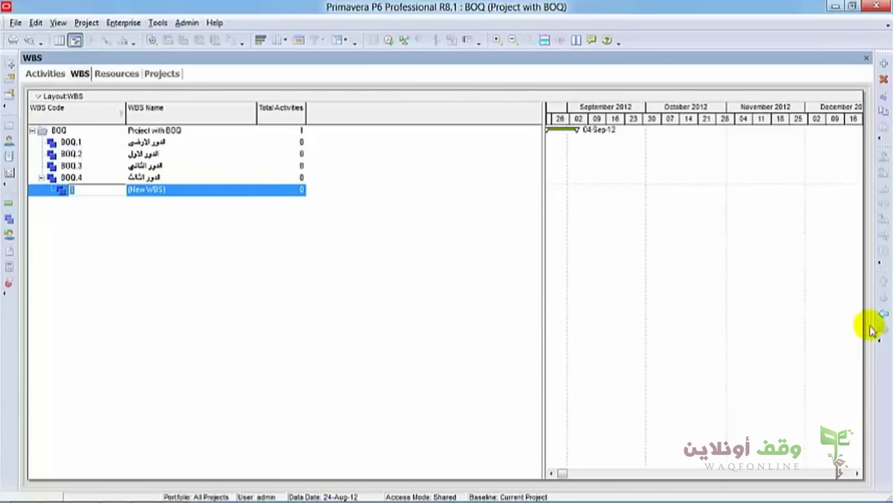
pyautogui.click(884, 314)
pyautogui.click(214, 192)
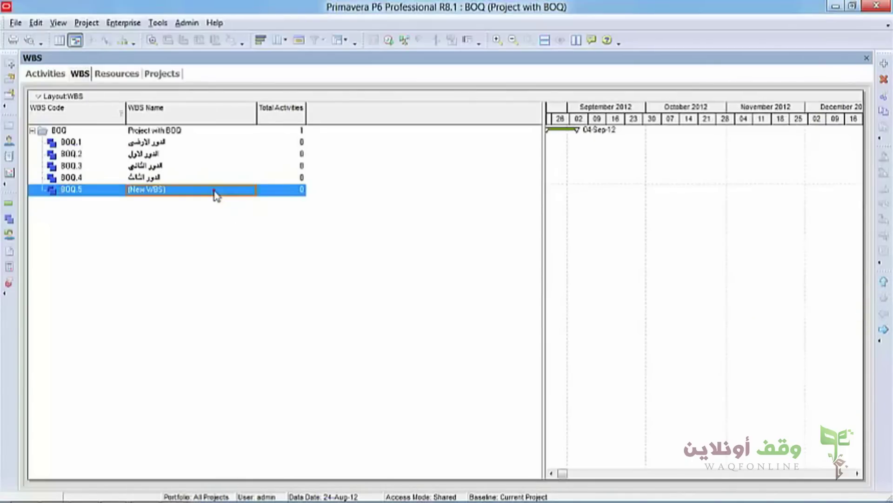
pyautogui.click(214, 190)
pyautogui.write('الدور الرابع')
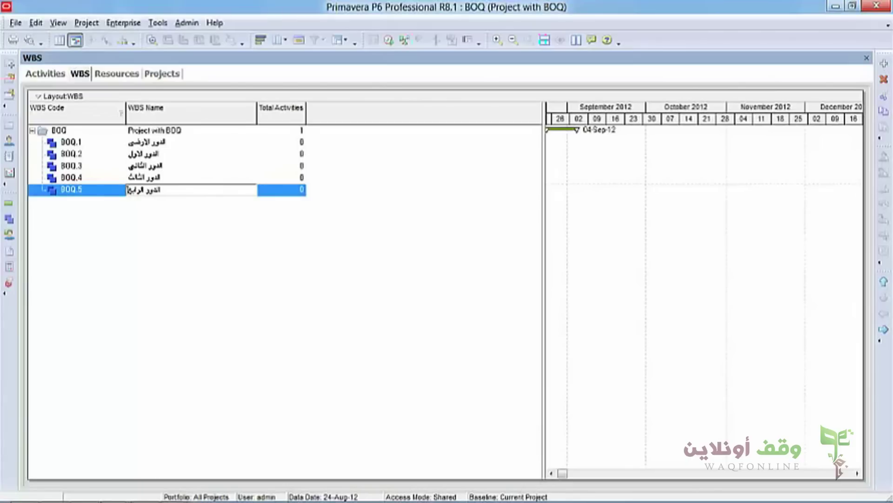
pyautogui.click(117, 192)
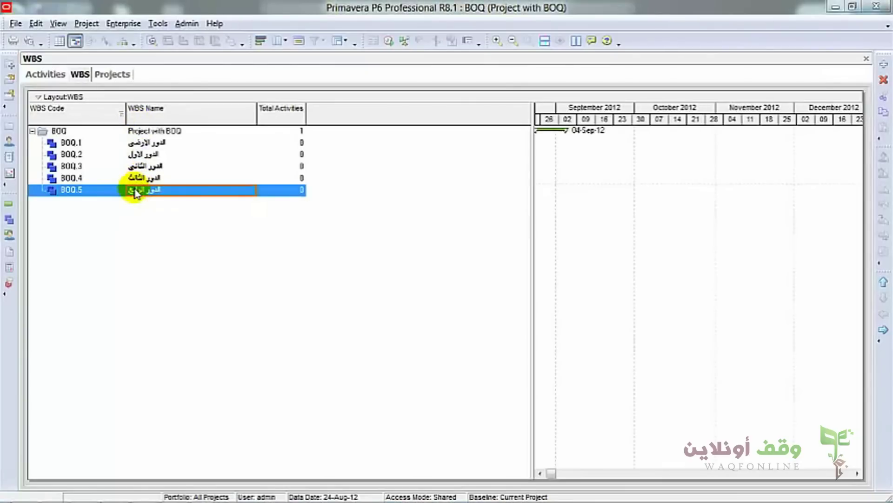
# - Return to the activities and move the ceramic flooring activity into the "الدور الارضى" WBS element
pyautogui.click(46, 73)
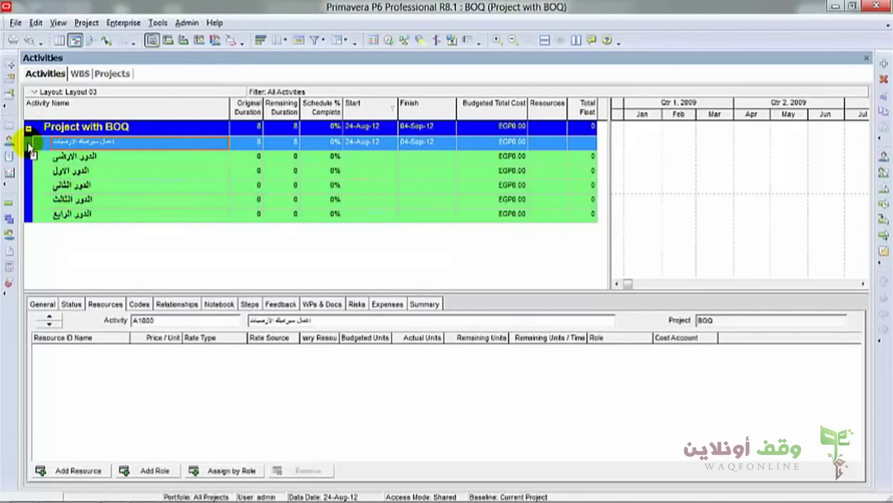
pyautogui.click(77, 149)
pyautogui.keyDown('shift'); pyautogui.click(29, 158); pyautogui.keyUp('shift')
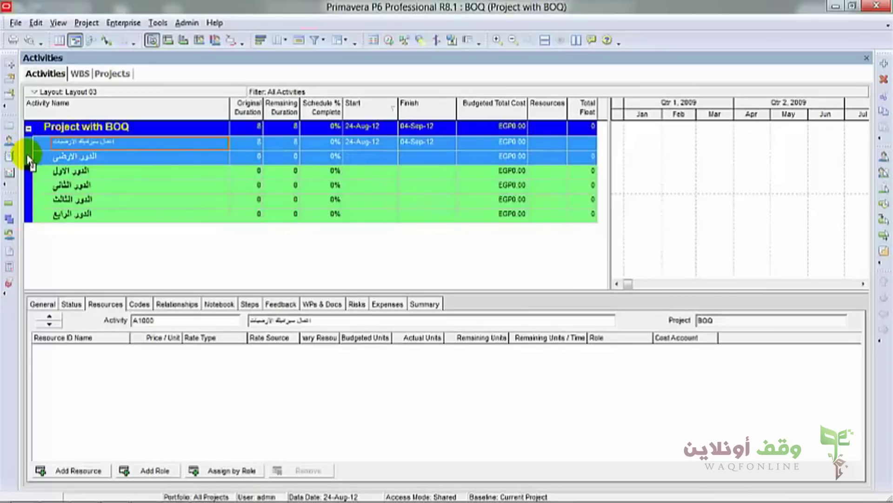
pyautogui.moveTo(29, 158); pyautogui.dragTo(29, 158)
pyautogui.click(77, 160)
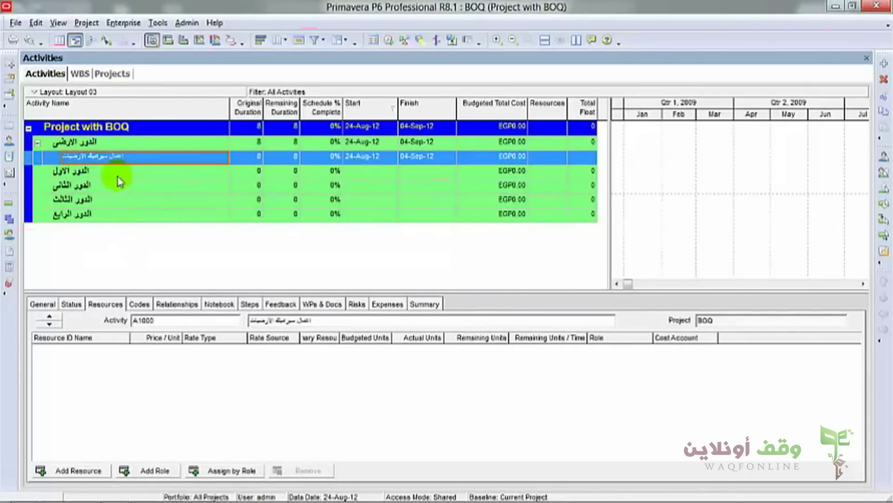
# - Filter the assignable resources to All Resources and assign CT01 Ceramic tiles 40*40 to the ground floor's flooring activity
pyautogui.click(82, 470)
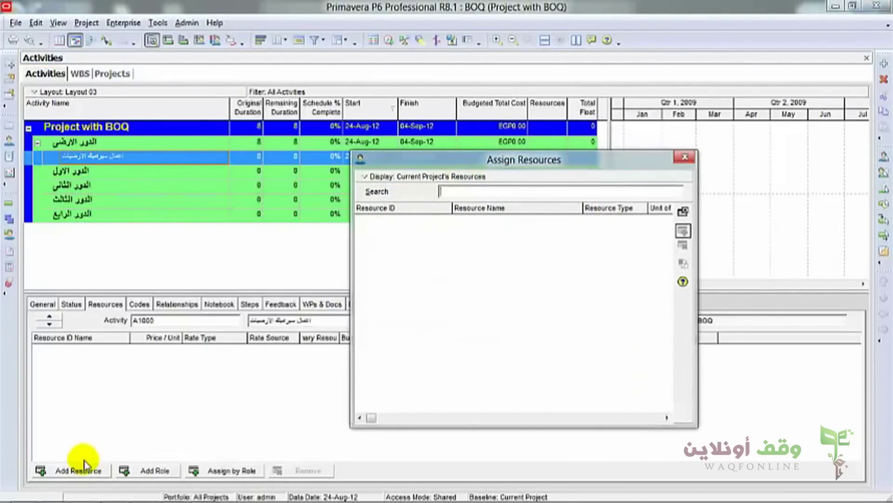
pyautogui.click(363, 177)
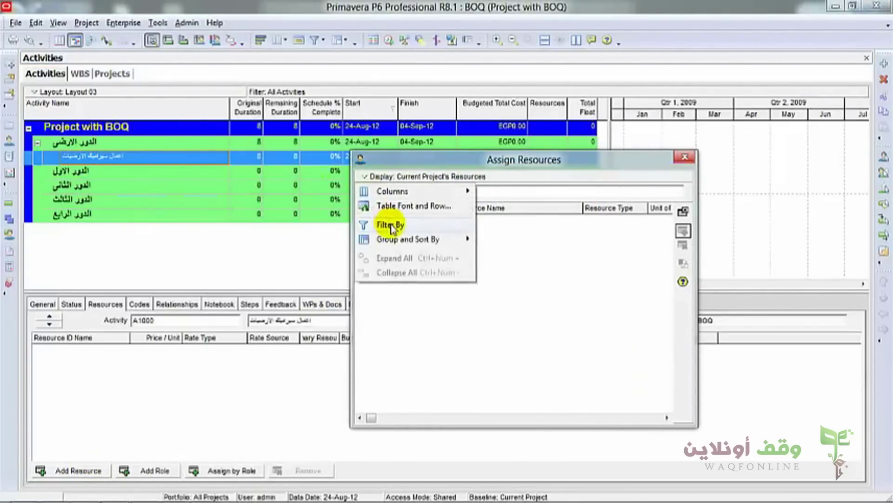
pyautogui.moveTo(412, 225)
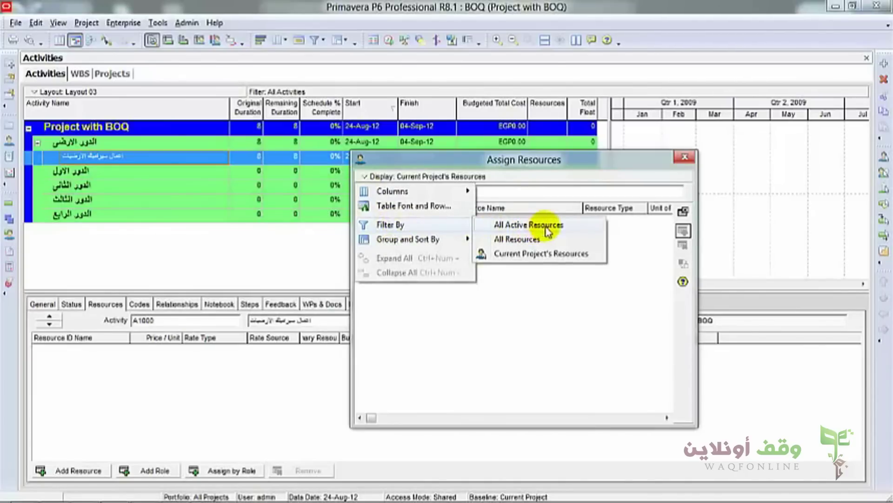
pyautogui.click(538, 239)
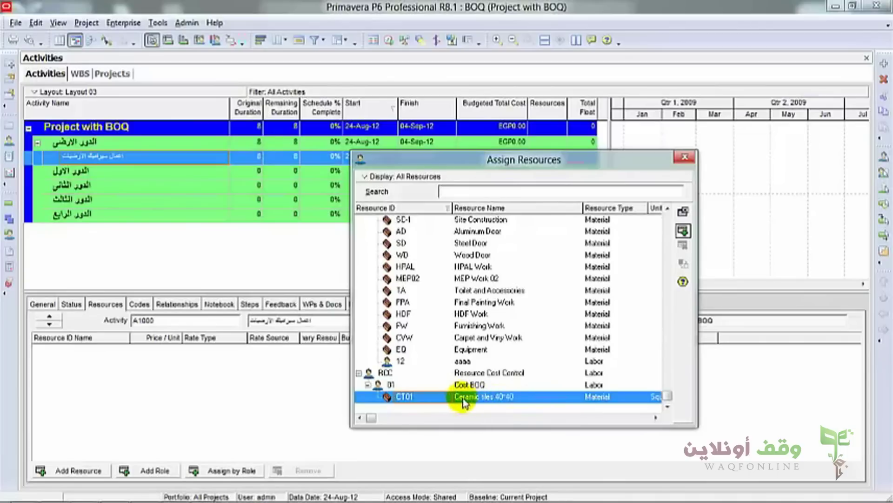
pyautogui.doubleClick(505, 399)
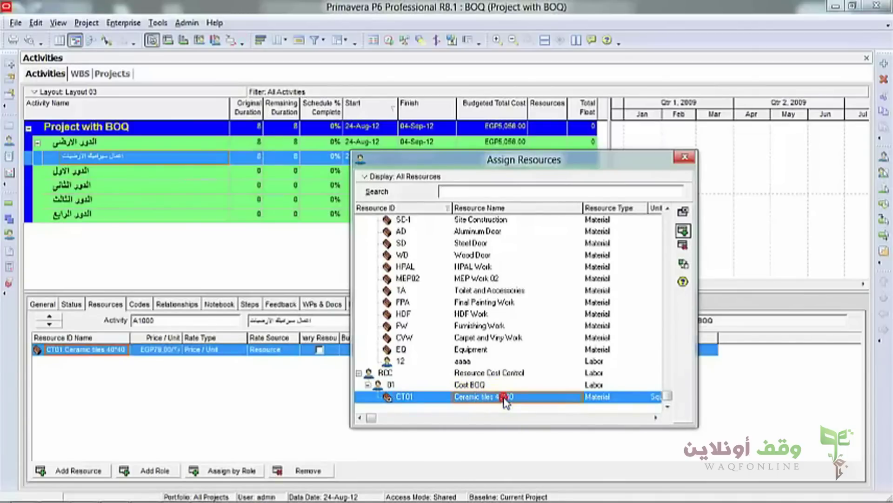
pyautogui.click(684, 212)
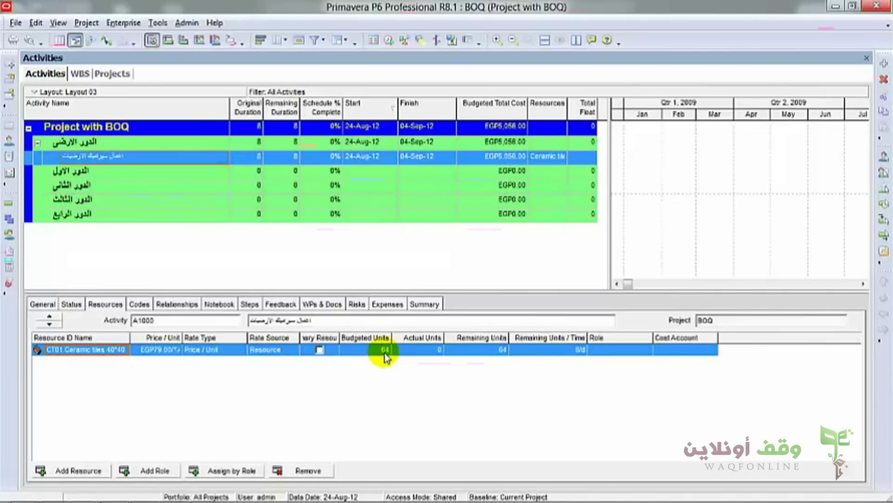
# - Set the budgeted units of the Ceramic tiles 40*40 assignment to 367
pyautogui.moveTo(139, 497)
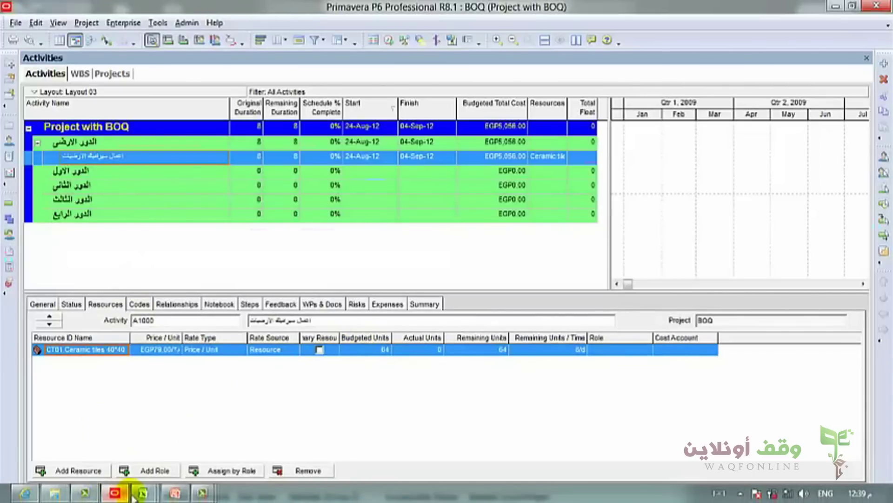
pyautogui.click(119, 437)
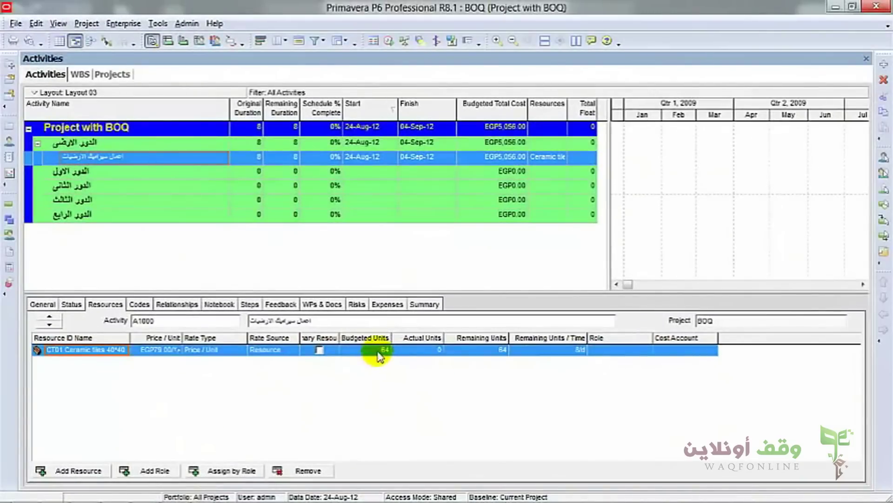
pyautogui.click(380, 356)
pyautogui.write('36')
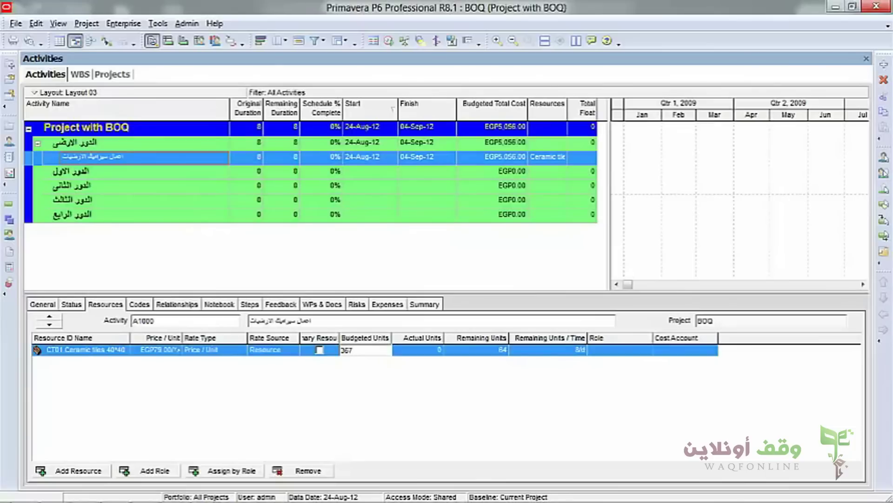
pyautogui.write('7')
pyautogui.click(434, 355)
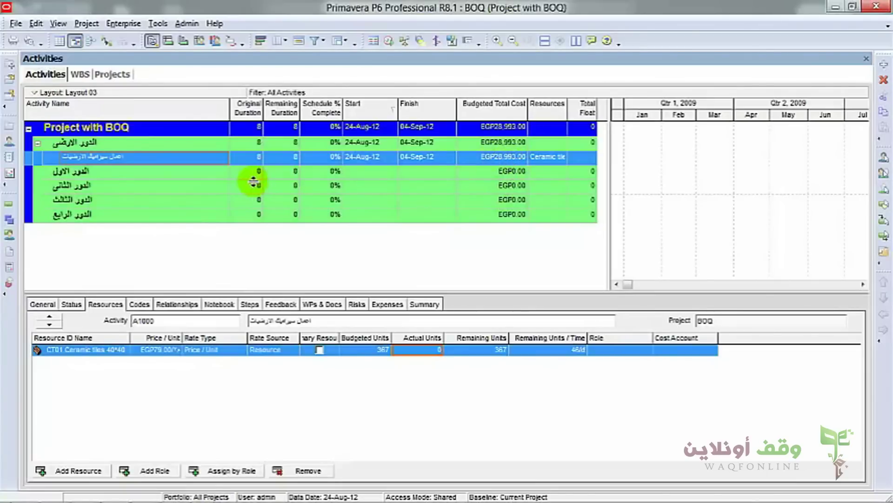
# - Copy the ground floor's ceramic flooring activity into "الدور الاول" with all its activity information, incrementing the activity ID by 10
pyautogui.rightClick(80, 158)
pyautogui.click(106, 201)
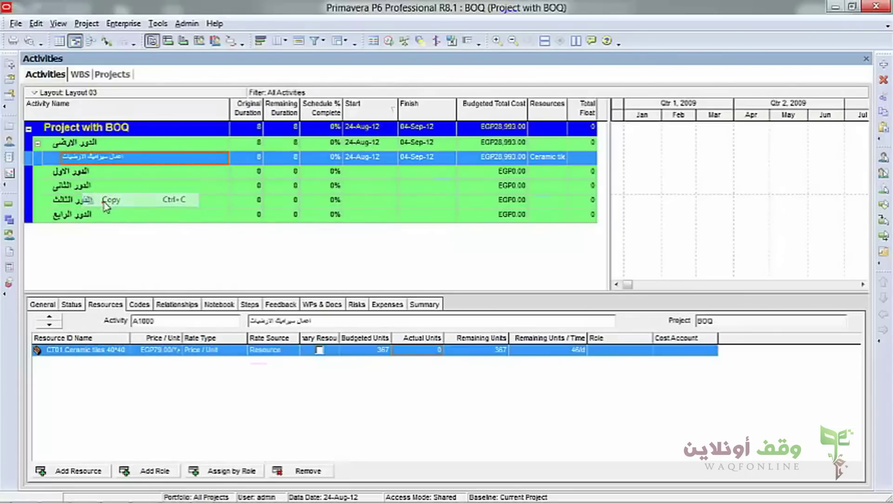
pyautogui.click(103, 176)
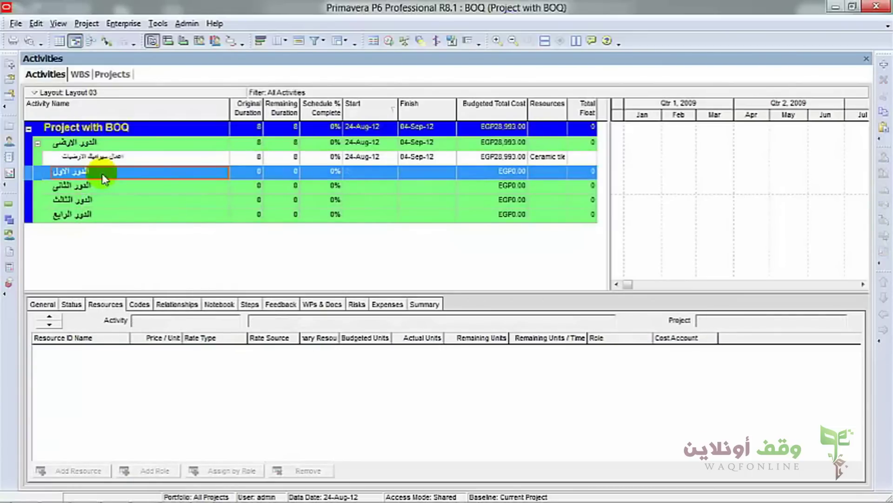
pyautogui.rightClick(104, 179)
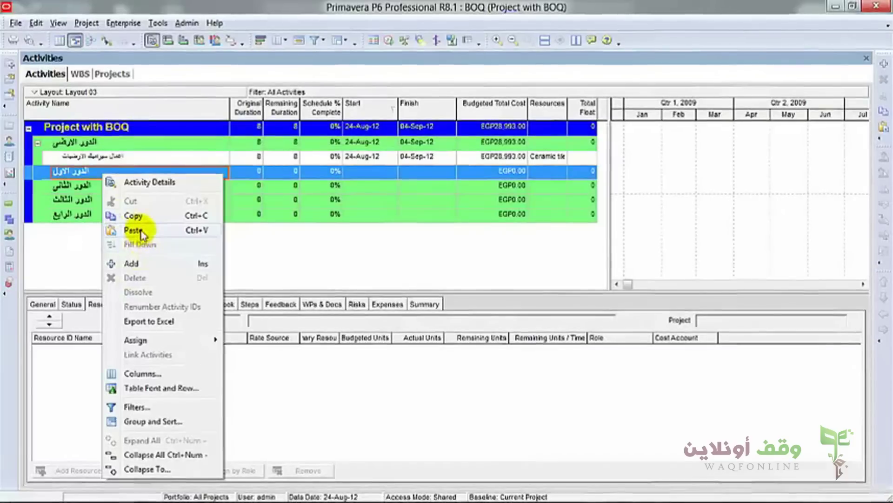
pyautogui.click(141, 233)
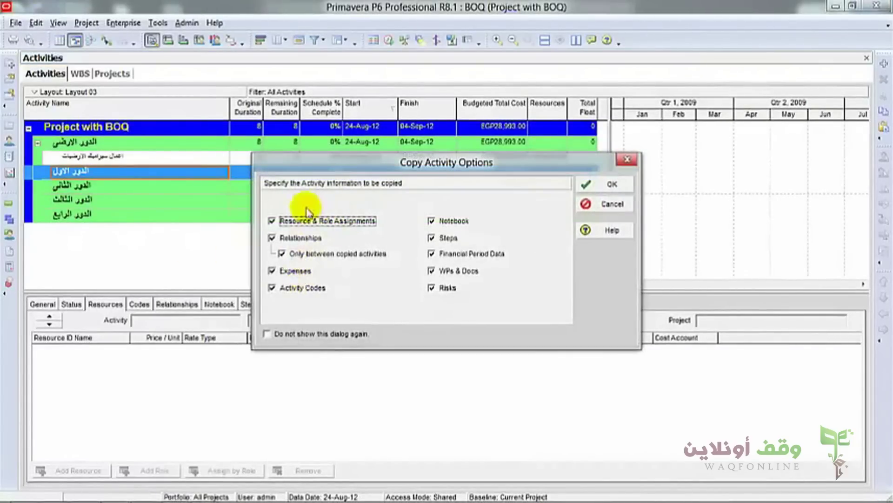
pyautogui.click(598, 188)
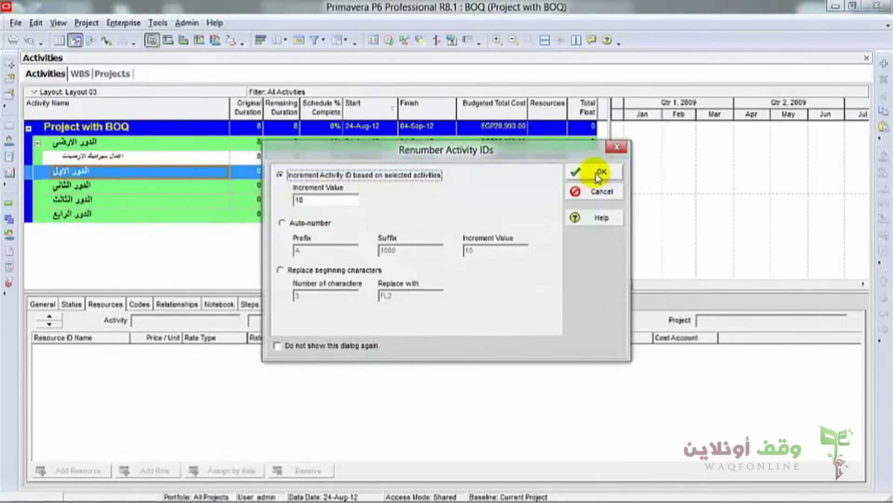
pyautogui.click(599, 173)
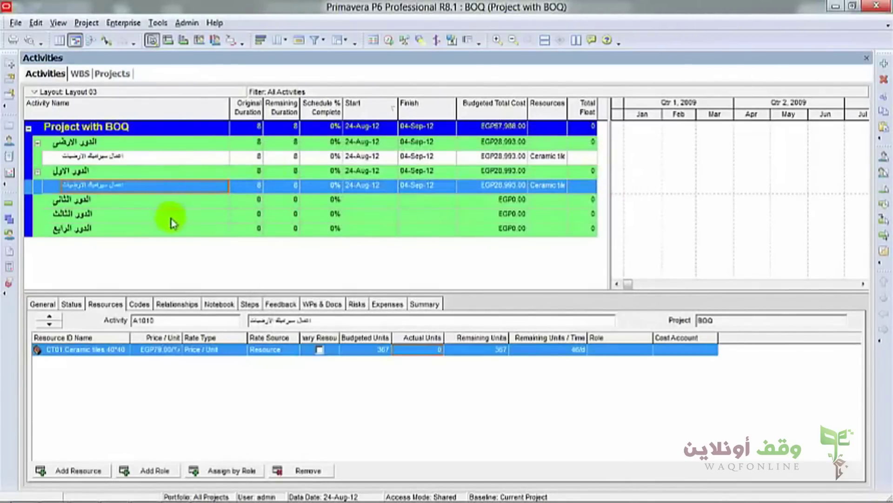
# - Paste another copy of the ceramic flooring activity while the first floor's activity is still selected, incrementing the activity ID by 10
pyautogui.rightClick(121, 199)
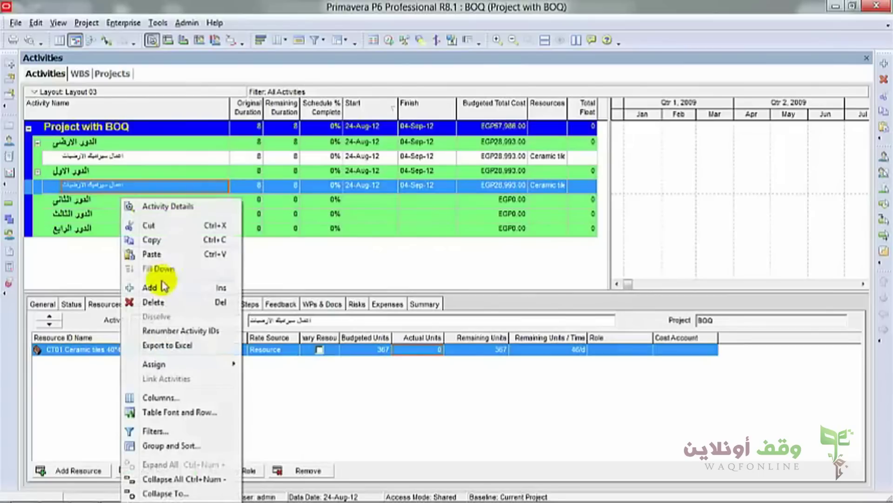
pyautogui.click(153, 255)
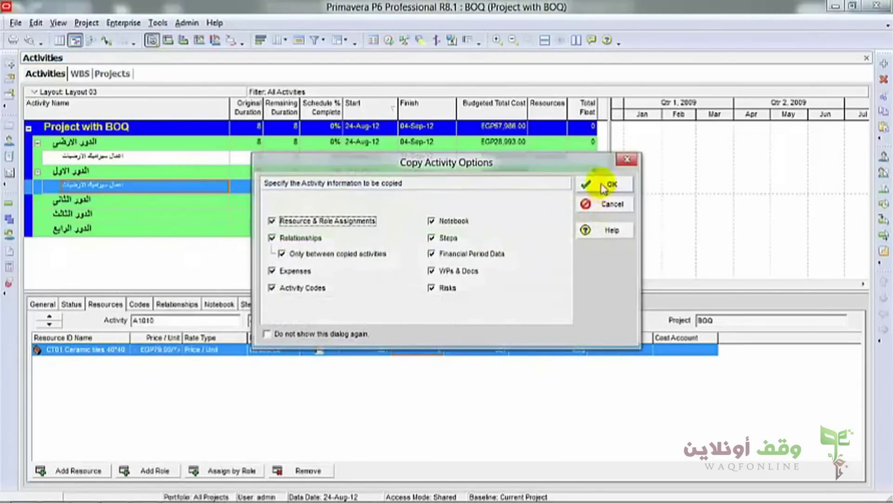
pyautogui.click(604, 187)
pyautogui.click(603, 174)
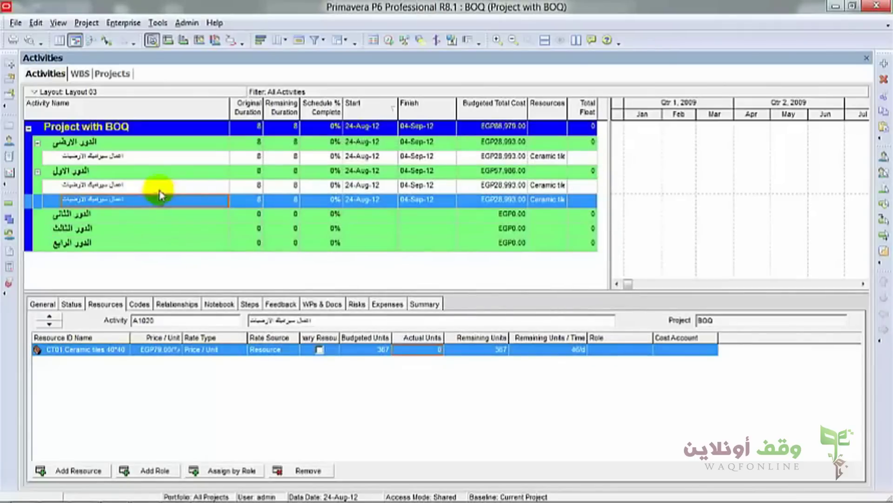
# - Paste the copied ceramic flooring activity into "الدور الثانى" with all its information and an activity ID increment of 10
pyautogui.rightClick(132, 213)
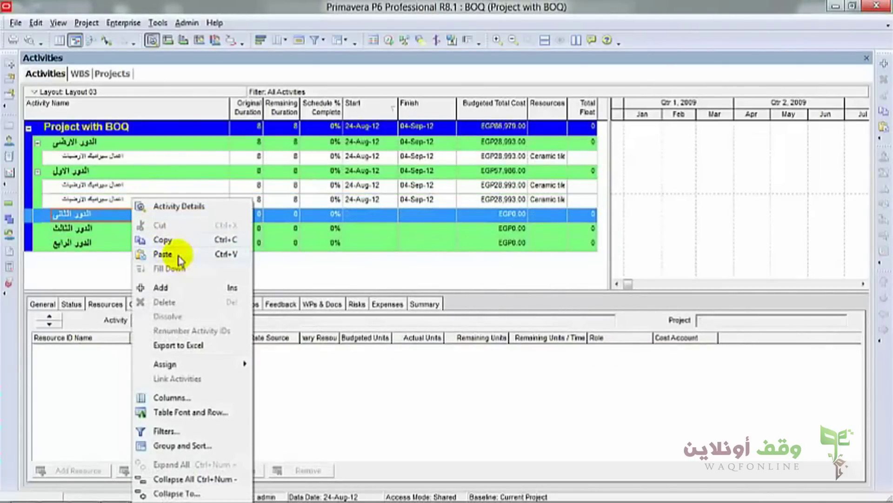
pyautogui.click(181, 259)
pyautogui.click(605, 182)
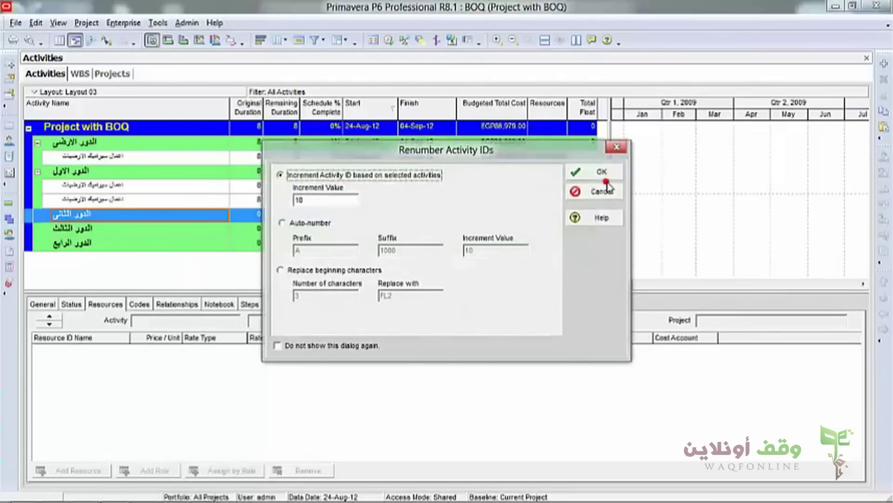
pyautogui.click(601, 173)
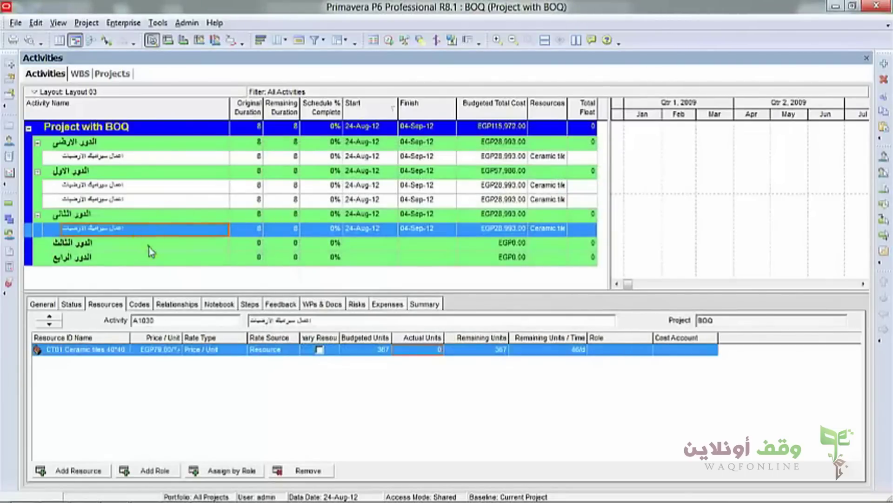
# - Paste the copied ceramic flooring activity into "الدور الثالث" with all its information and an activity ID increment of 10
pyautogui.click(146, 243)
pyautogui.rightClick(147, 243)
pyautogui.click(194, 255)
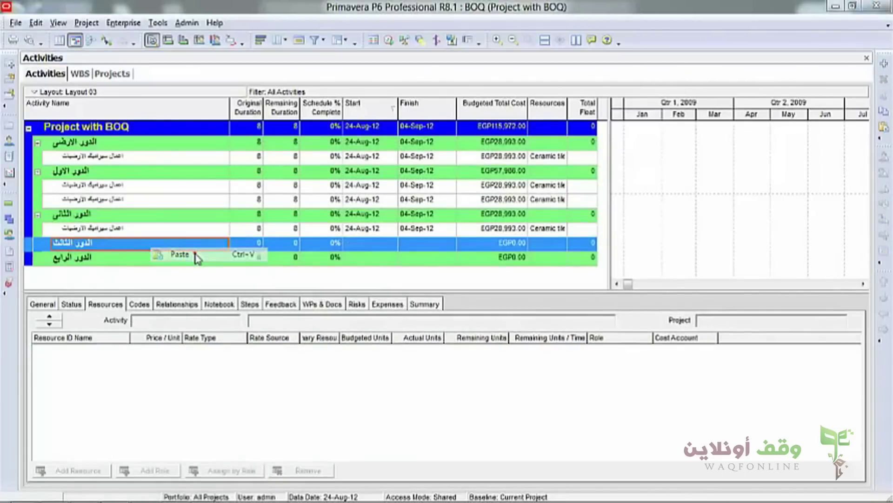
pyautogui.click(591, 182)
pyautogui.click(597, 173)
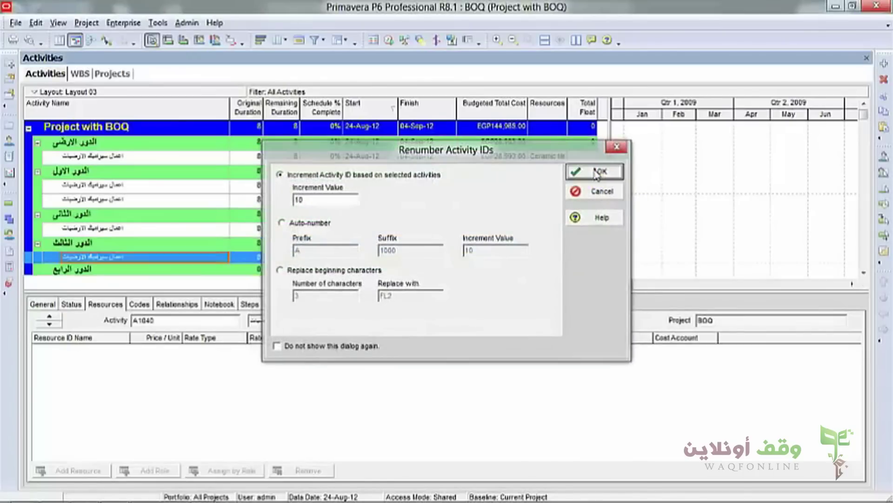
# - Paste the copied ceramic flooring activity into "الدور الرابع" with all its information and an activity ID increment of 10
pyautogui.click(166, 270)
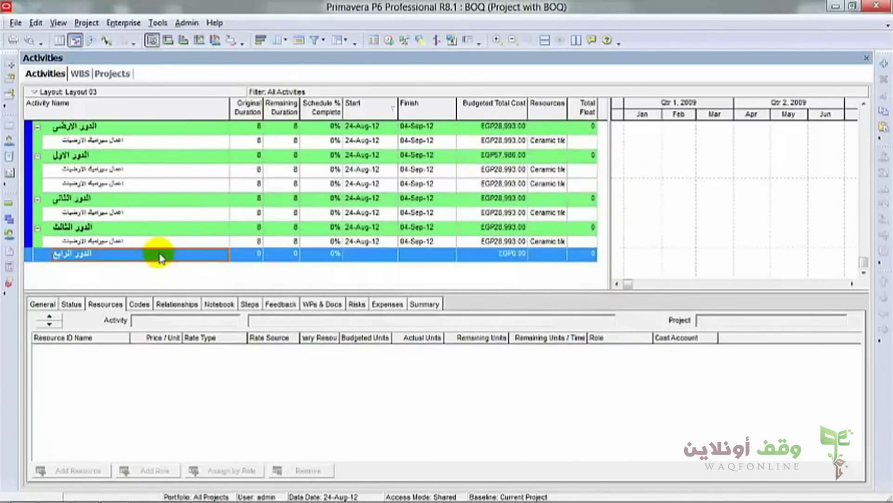
pyautogui.rightClick(159, 258)
pyautogui.click(193, 253)
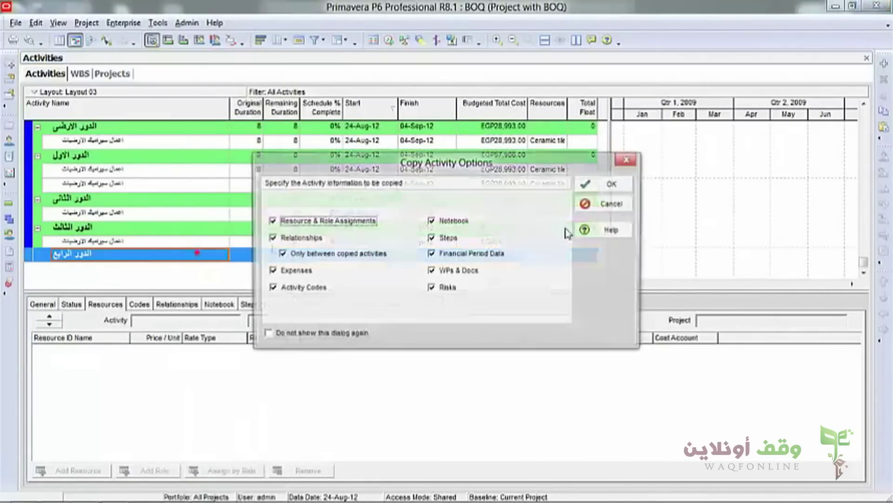
pyautogui.click(607, 182)
pyautogui.click(607, 173)
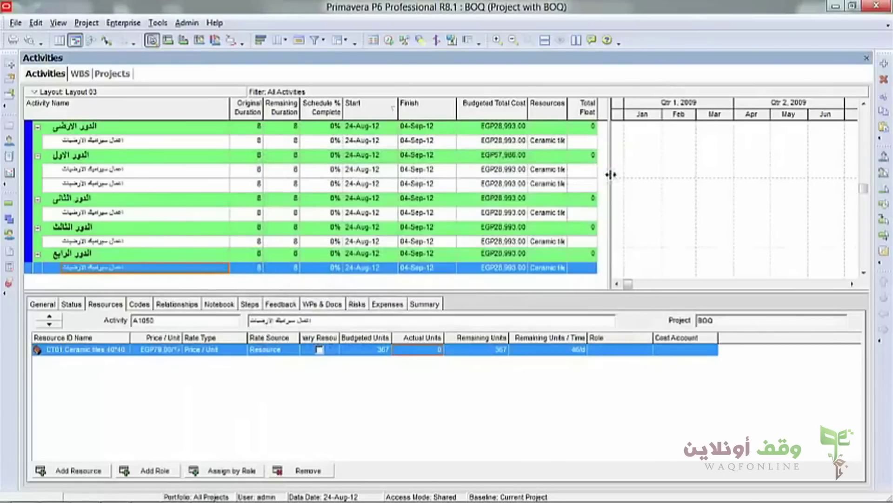
# - Delete the second, duplicate ceramic flooring activity from "الدور الاول"
pyautogui.scroll(1, 293, 204)
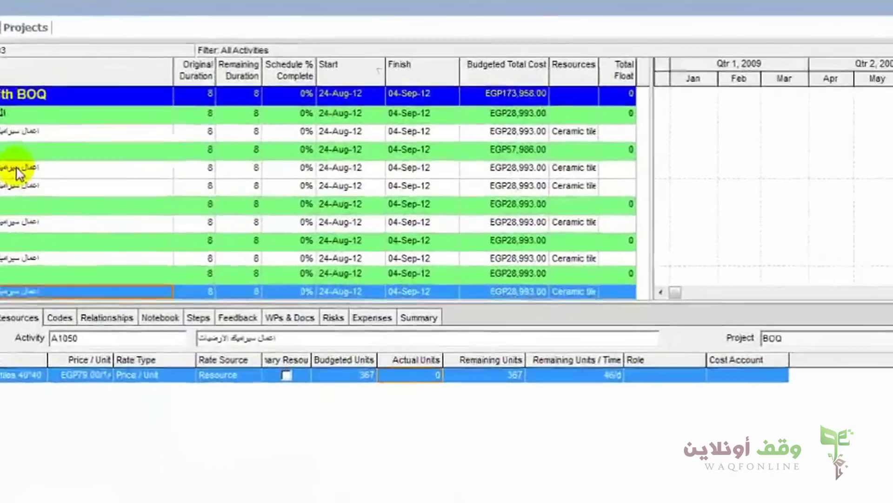
pyautogui.click(18, 185)
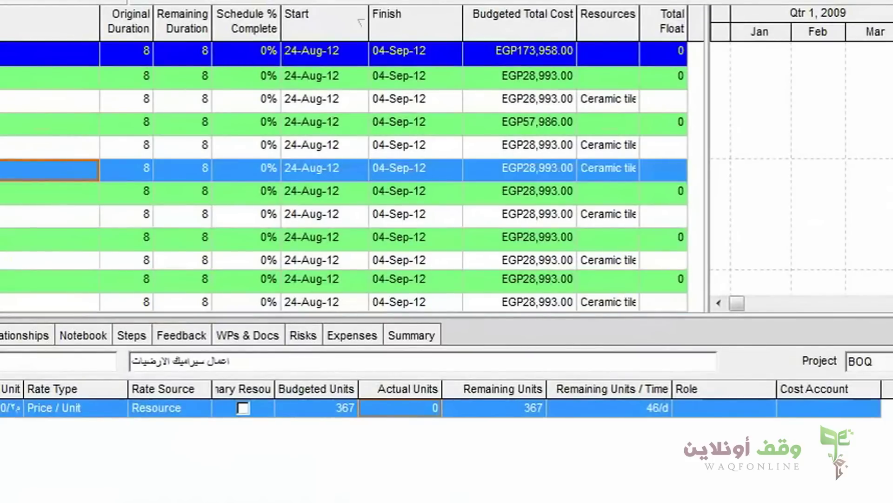
pyautogui.press('Delete')
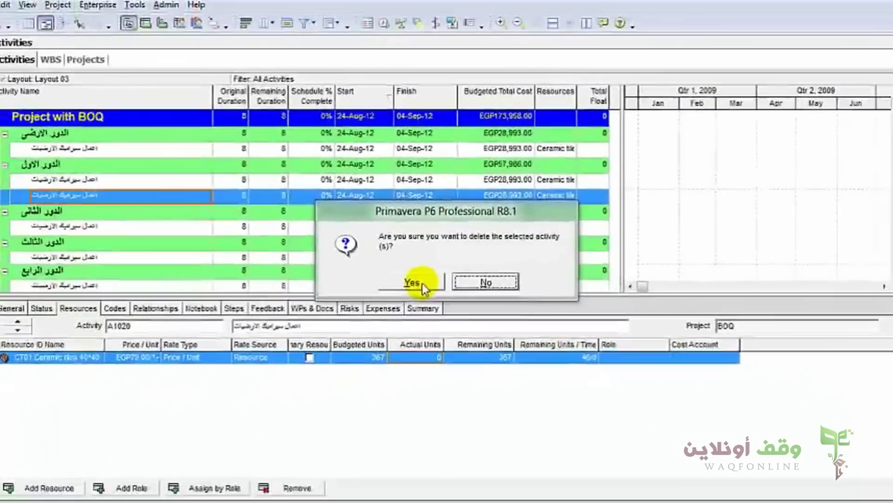
pyautogui.click(395, 298)
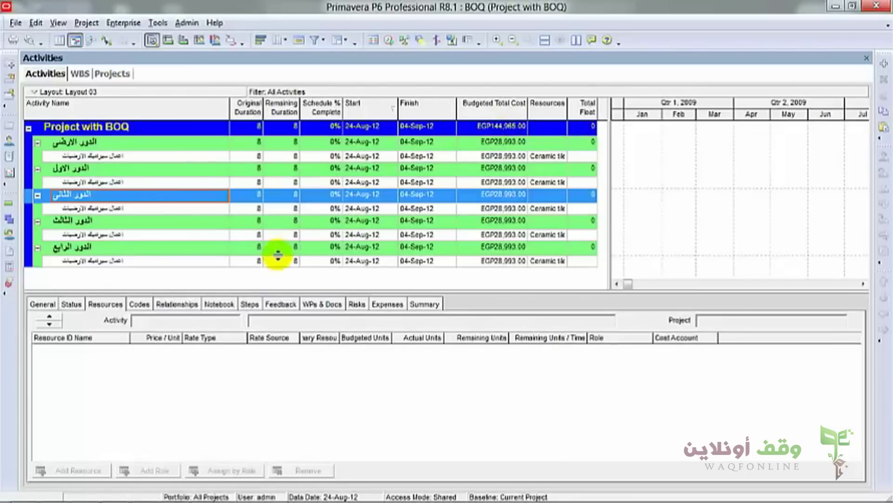
# - Compare the project's budgeted total cost with the 400x400mm ceramic tiles amount in the Excel BOQ, and return to the ground floor's activity in Primavera P6
pyautogui.moveTo(99, 498)
pyautogui.moveTo(143, 497)
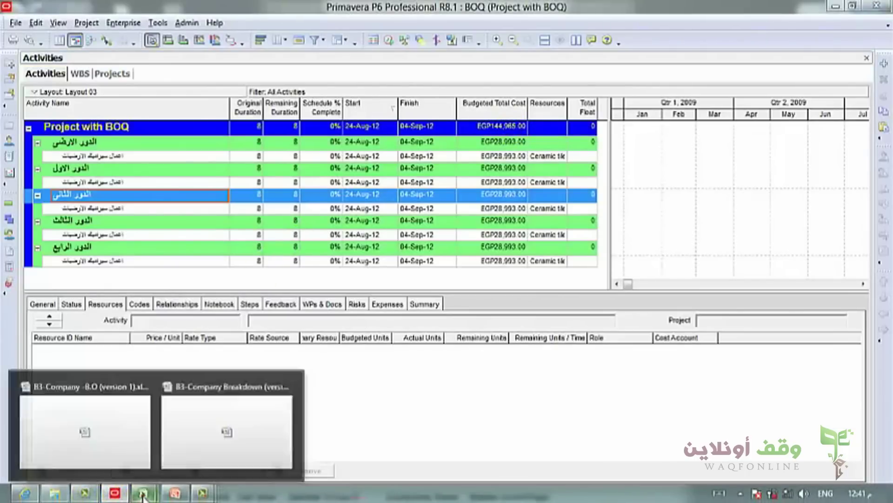
pyautogui.click(133, 421)
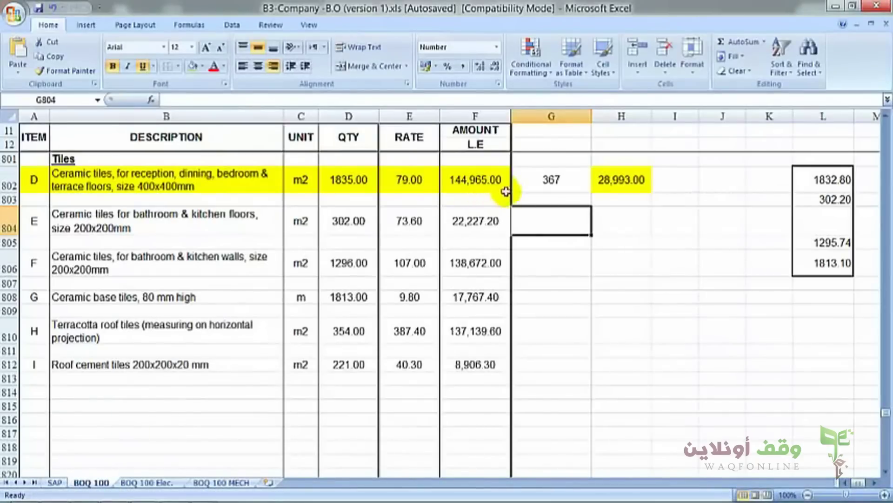
pyautogui.moveTo(143, 498)
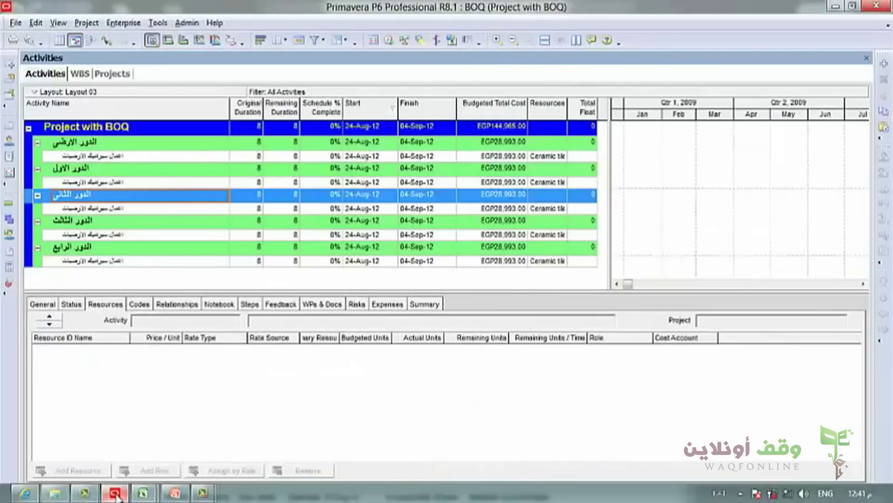
pyautogui.click(114, 497)
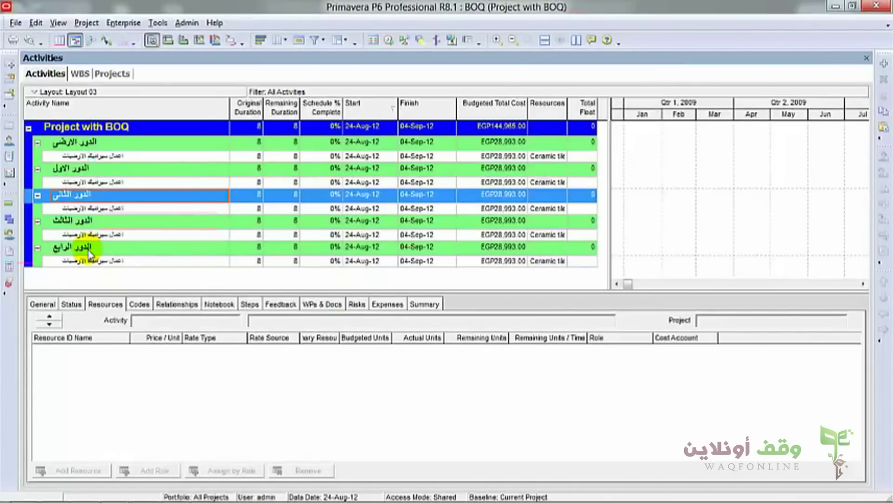
pyautogui.click(172, 155)
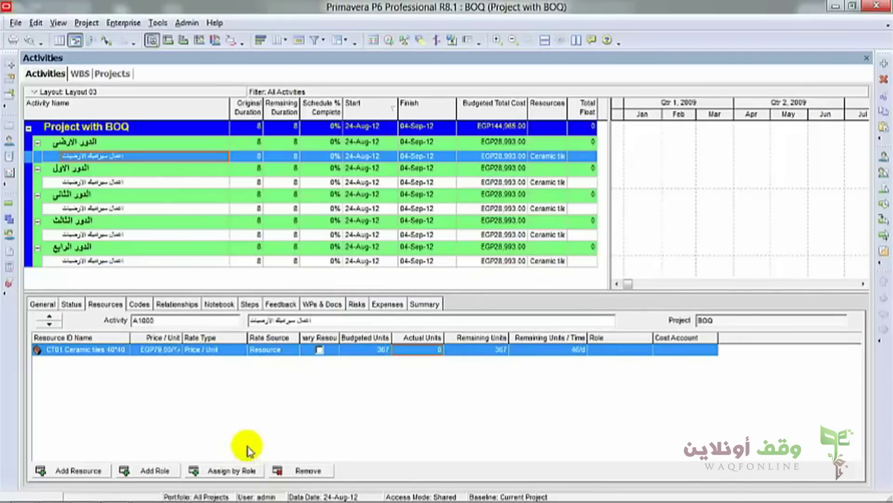
# - Duplicate the BOQ project within the Cost Control EPS, keeping all the default project, WBS and activity copy options
pyautogui.click(112, 74)
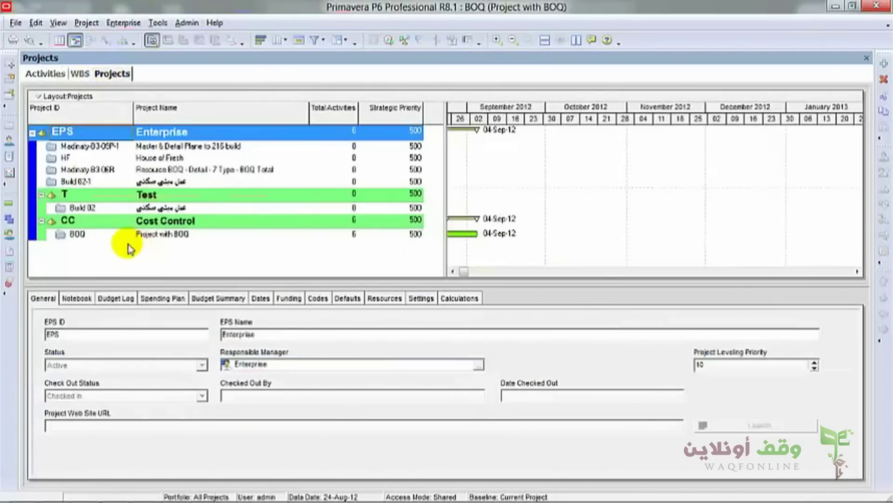
pyautogui.click(155, 235)
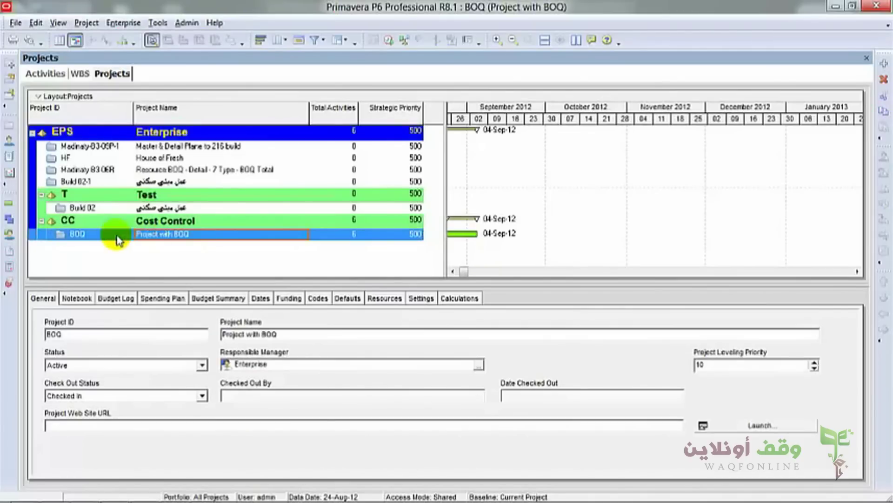
pyautogui.rightClick(157, 237)
pyautogui.click(186, 270)
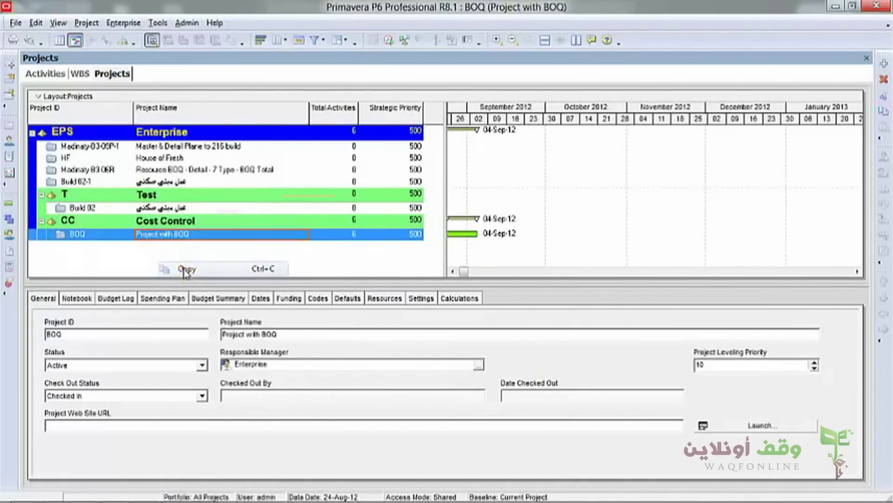
pyautogui.click(161, 222)
pyautogui.rightClick(162, 222)
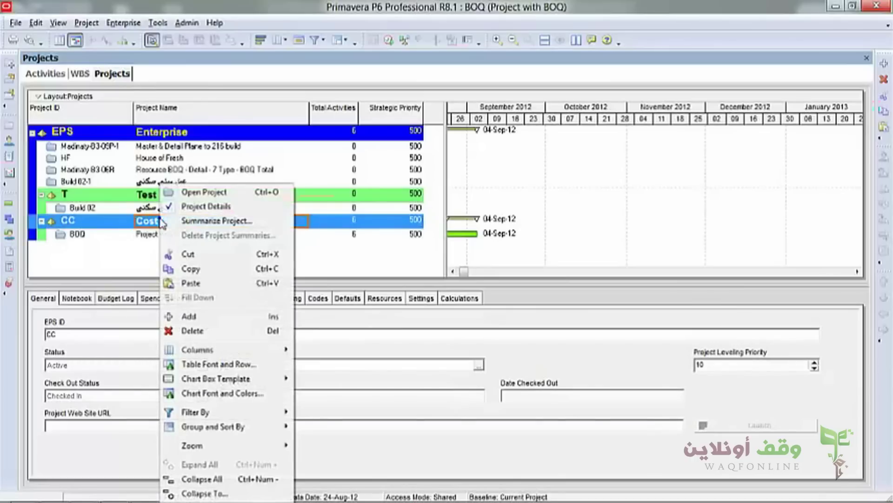
pyautogui.click(191, 284)
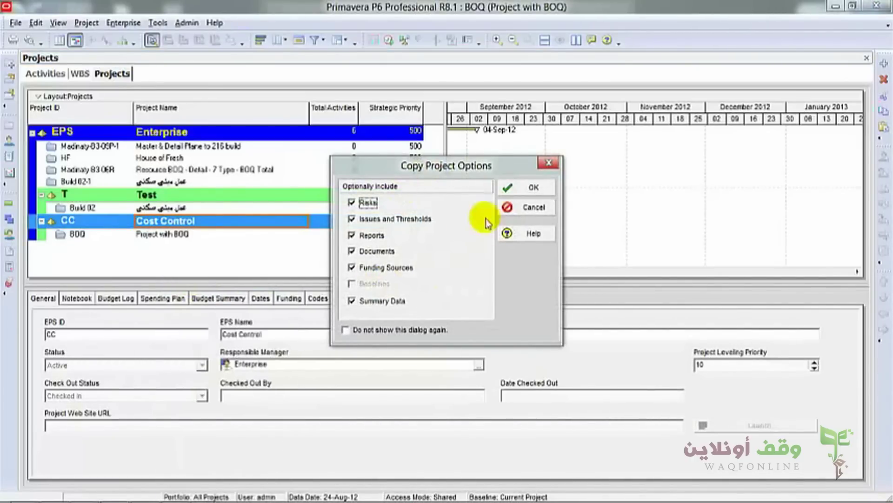
pyautogui.click(534, 187)
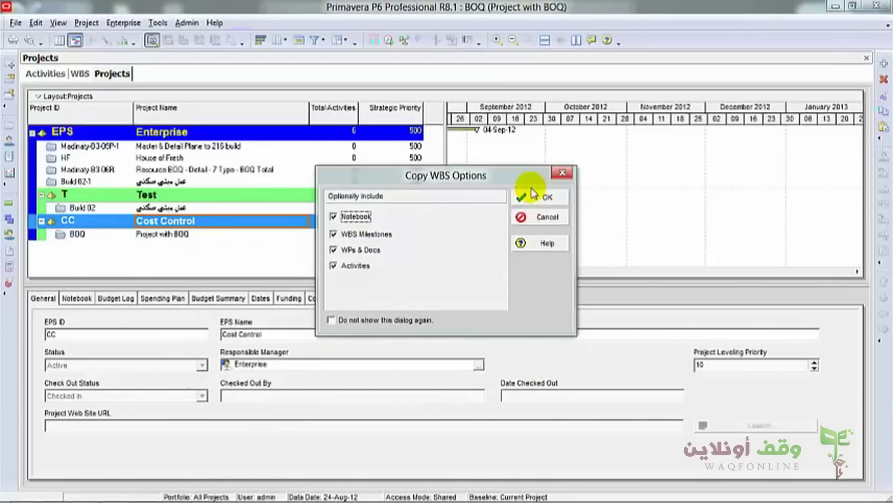
pyautogui.click(530, 194)
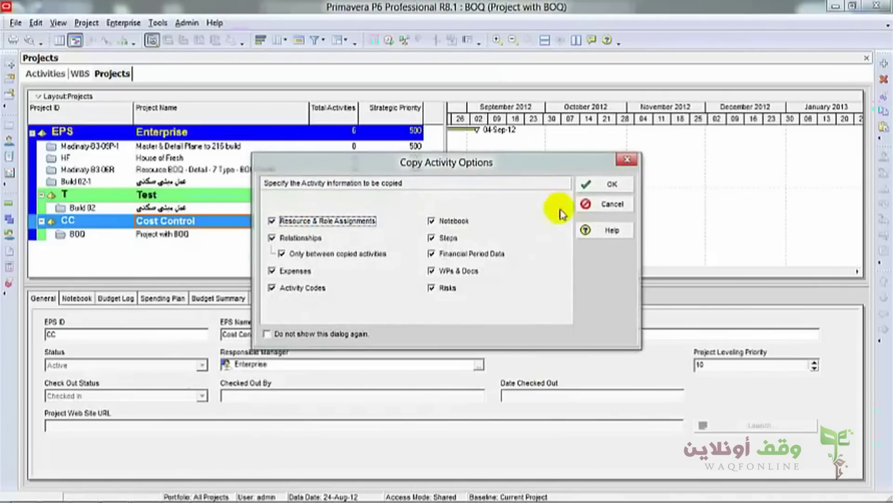
pyautogui.click(589, 184)
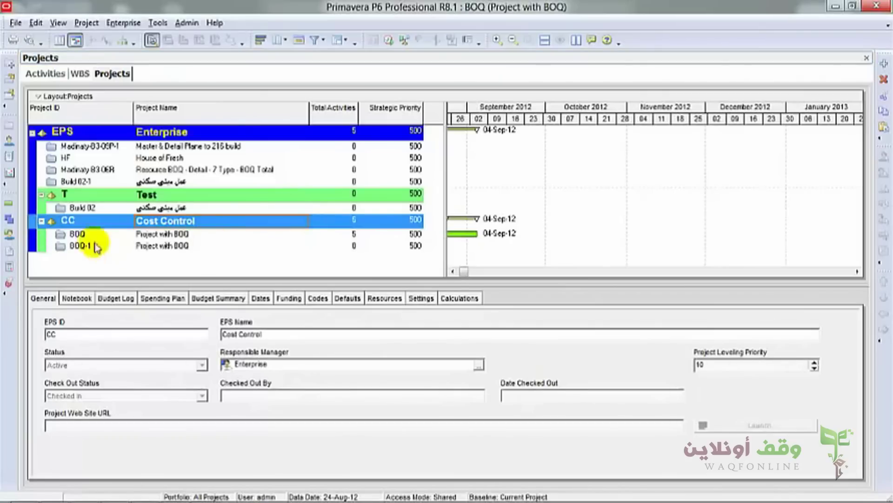
# - Change the duplicated BOQ-1 project's ID to CBS and its name to "Project with CBS"
pyautogui.click(99, 247)
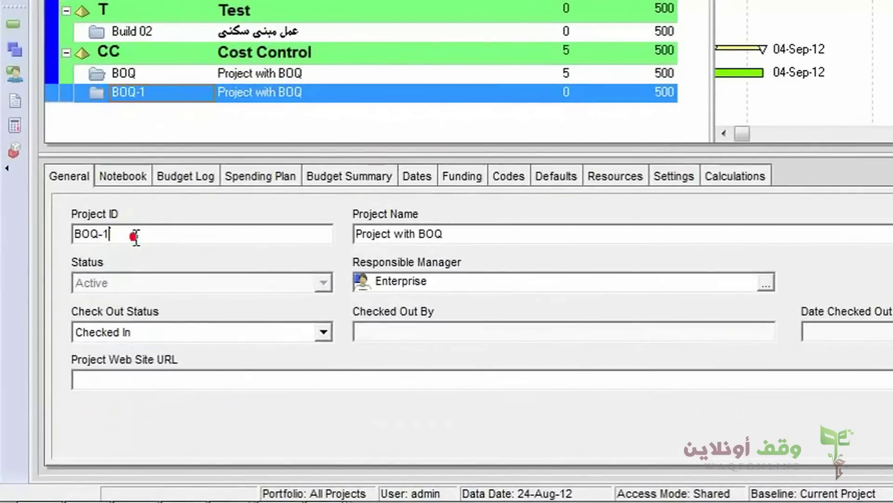
pyautogui.click(136, 237)
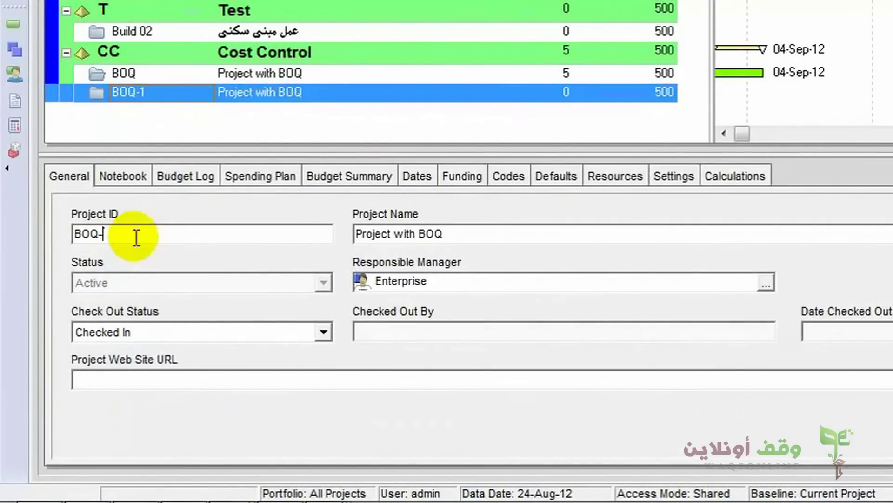
pyautogui.press('BackSpace')
pyautogui.press('BackSpace')
pyautogui.press('BackSpace')
pyautogui.press('BackSpace')
pyautogui.write('C')
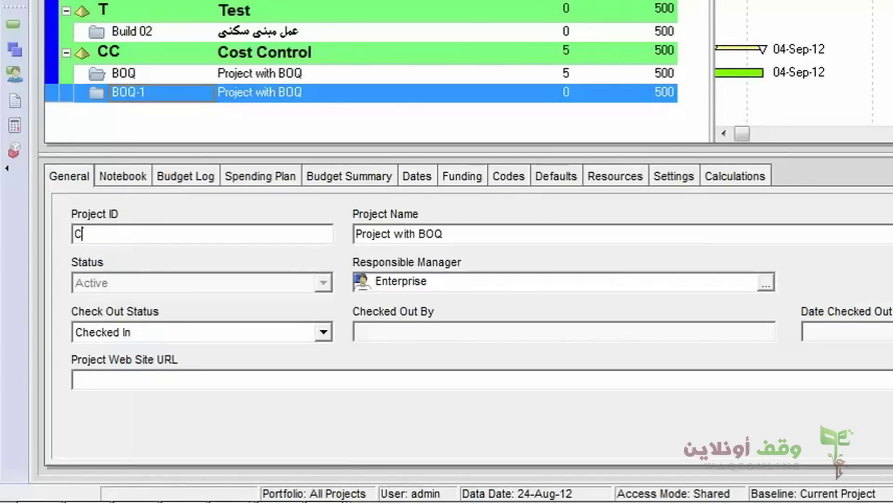
pyautogui.write('B')
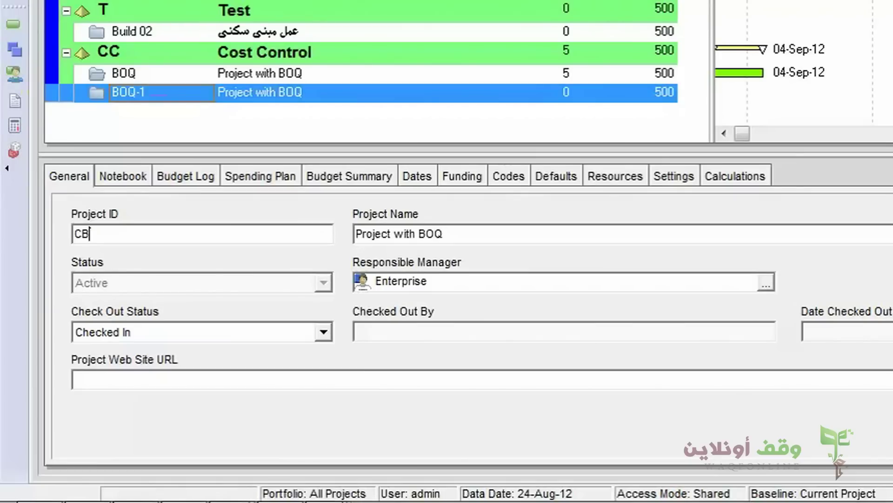
pyautogui.click(322, 91)
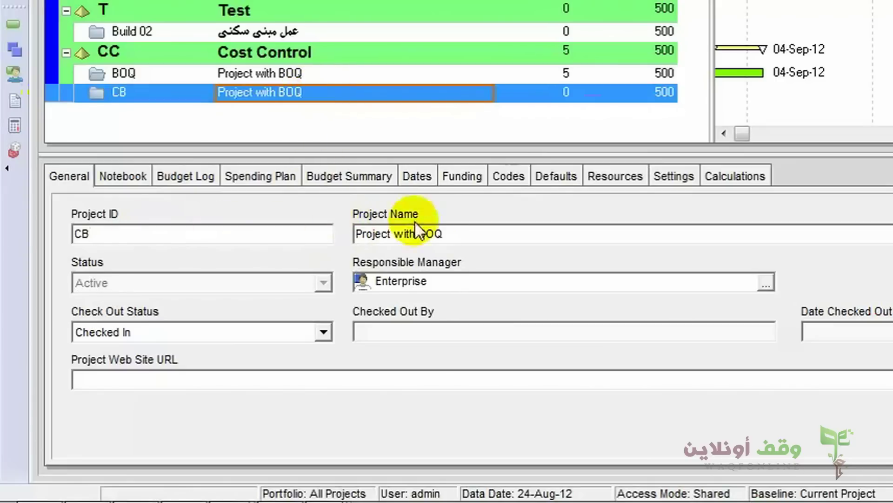
pyautogui.click(482, 234)
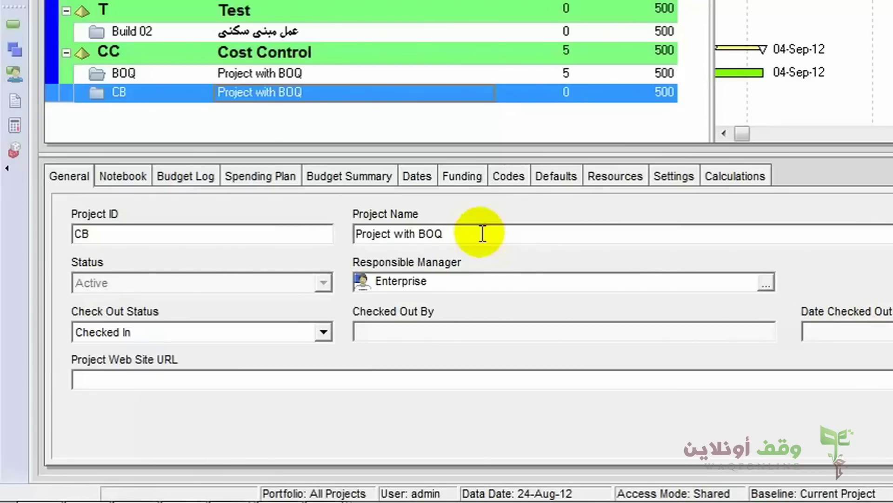
pyautogui.press('BackSpace')
pyautogui.press('BackSpace')
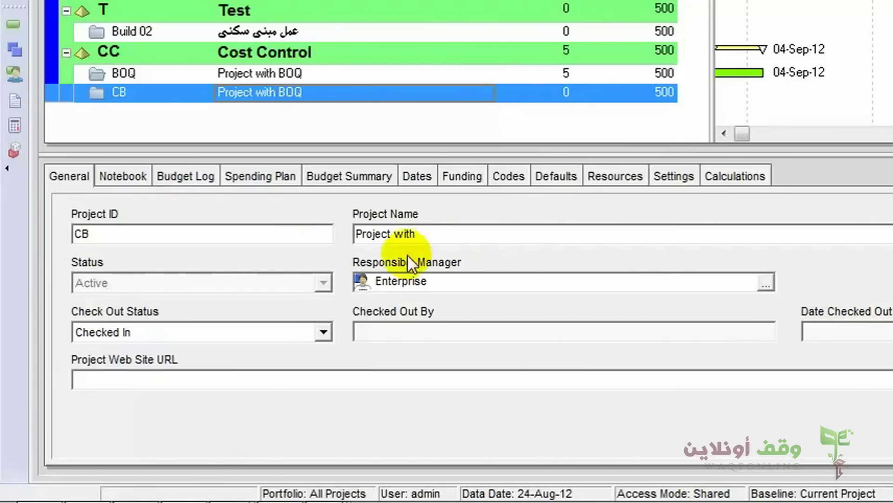
pyautogui.click(214, 229)
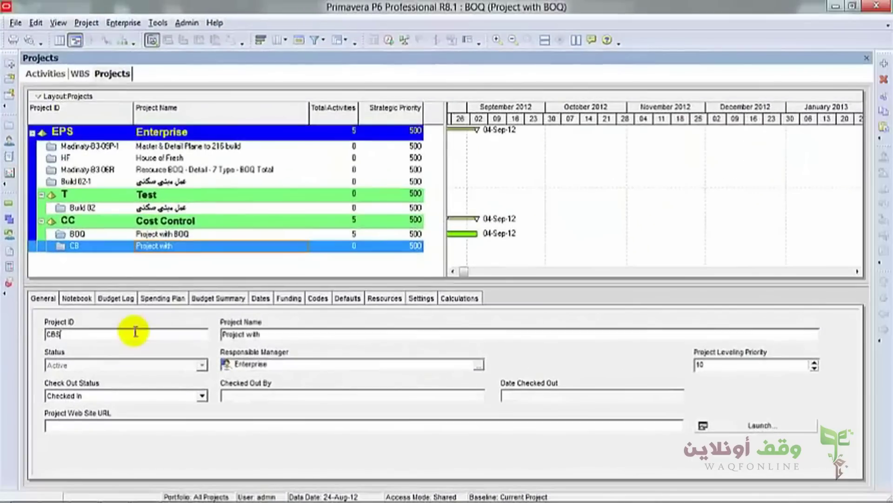
pyautogui.write('S')
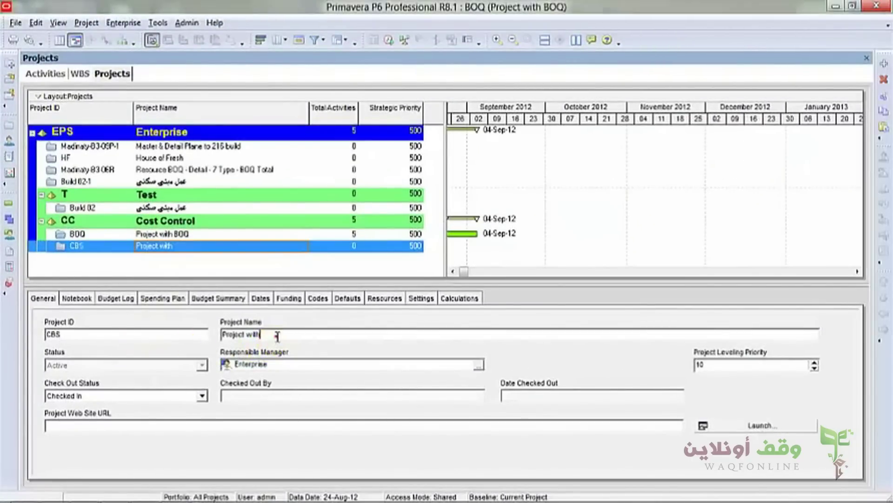
pyautogui.click(277, 336)
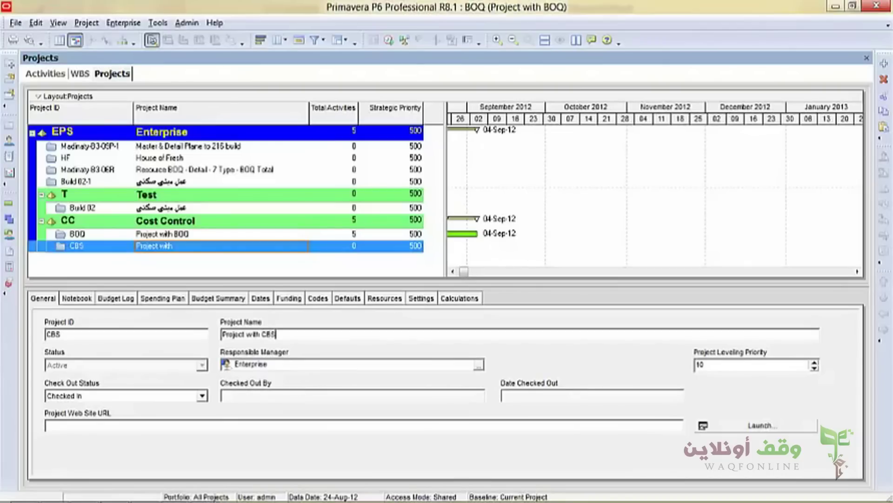
pyautogui.click(159, 235)
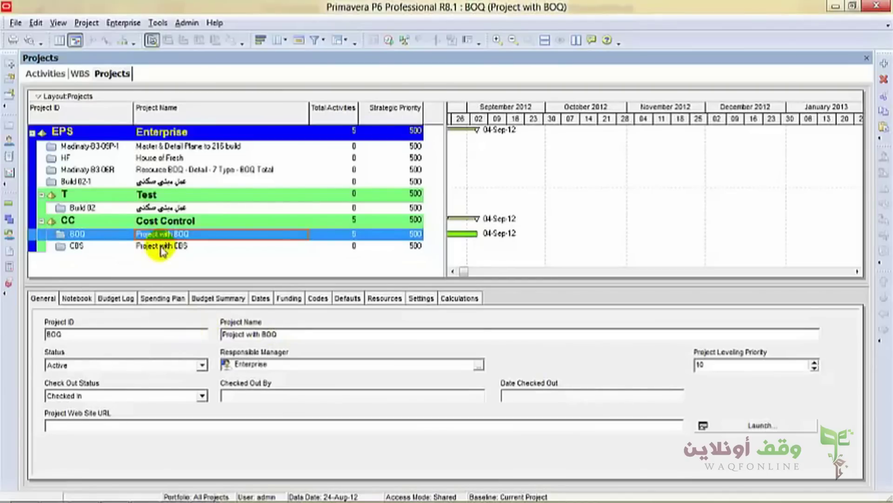
# - Open the "Project with CBS" project from the Cost Control EPS
pyautogui.click(155, 246)
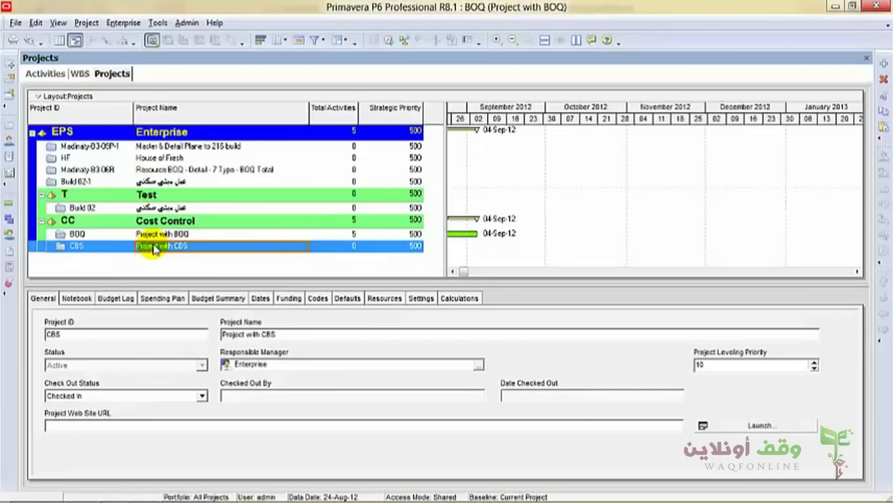
pyautogui.rightClick(108, 245)
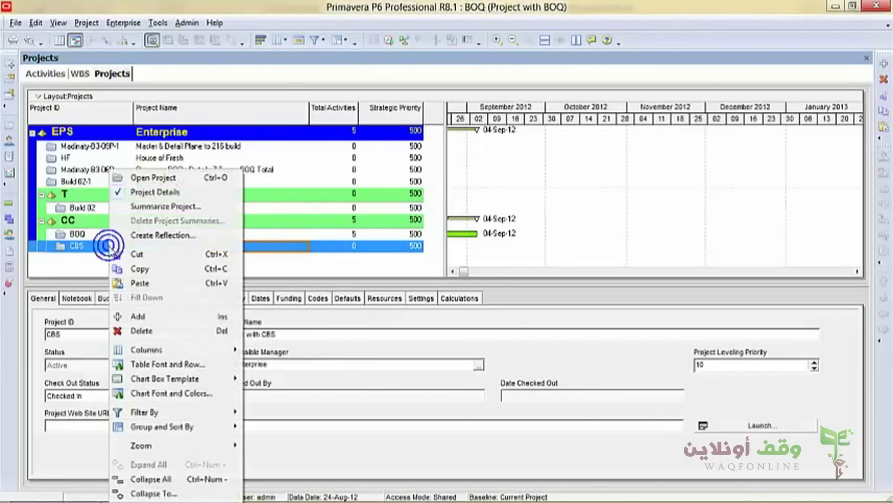
pyautogui.click(150, 178)
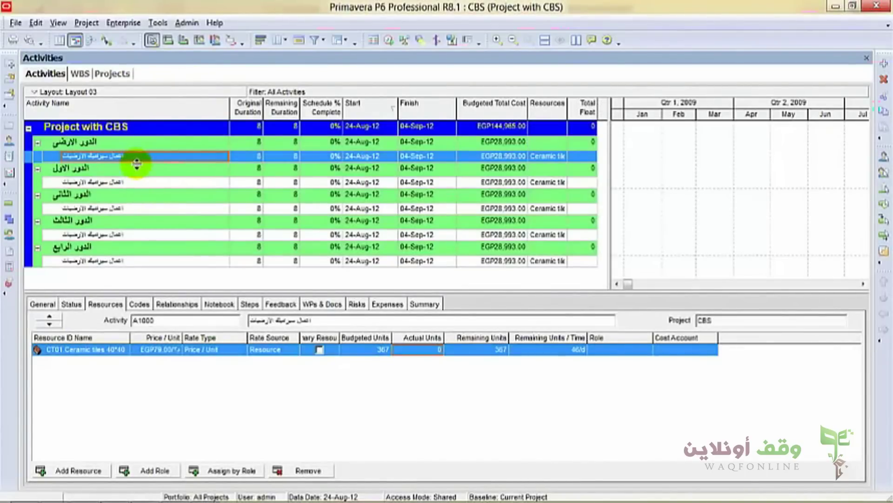
# - Delete the ceramic flooring activities from "الدور الرابع", "الدور الثالث", "الدور الثانى" and "الدور الاول", keeping only the ground floor's activity
pyautogui.click(77, 262)
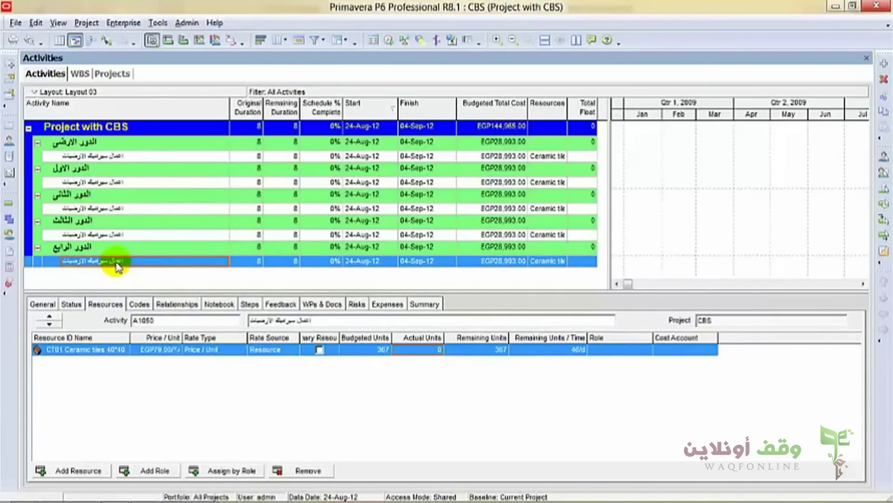
pyautogui.press('Delete')
pyautogui.click(410, 280)
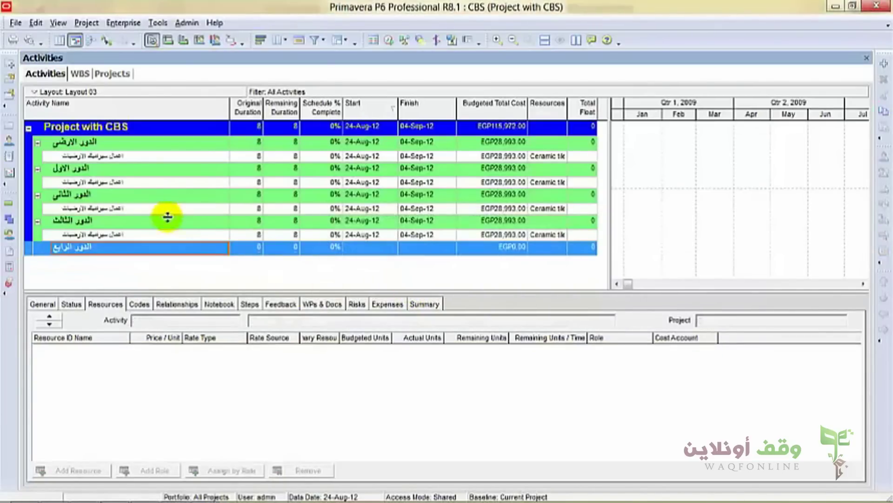
pyautogui.click(158, 234)
pyautogui.press('Delete')
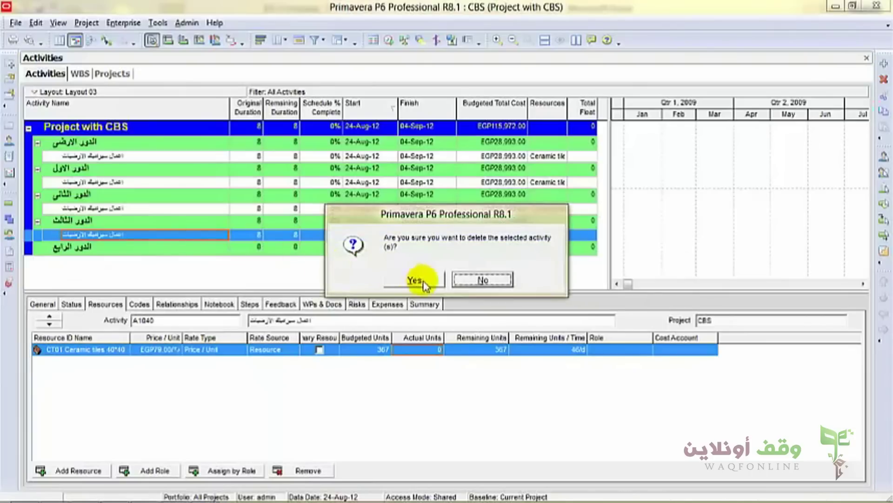
pyautogui.click(421, 282)
pyautogui.click(163, 208)
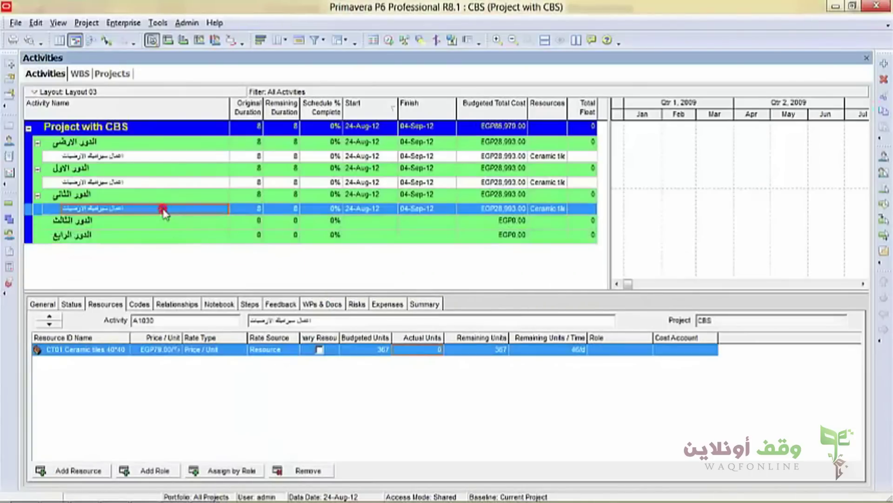
pyautogui.press('Delete')
pyautogui.click(416, 280)
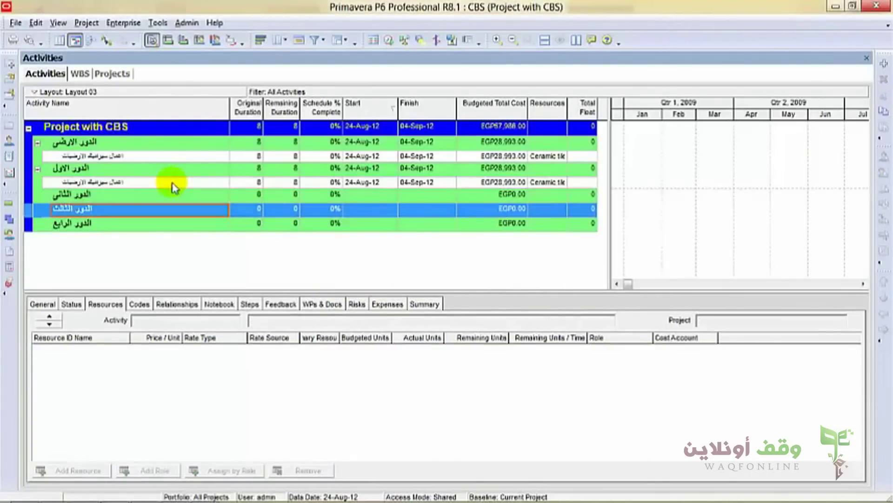
pyautogui.click(174, 184)
pyautogui.press('Delete')
pyautogui.click(394, 279)
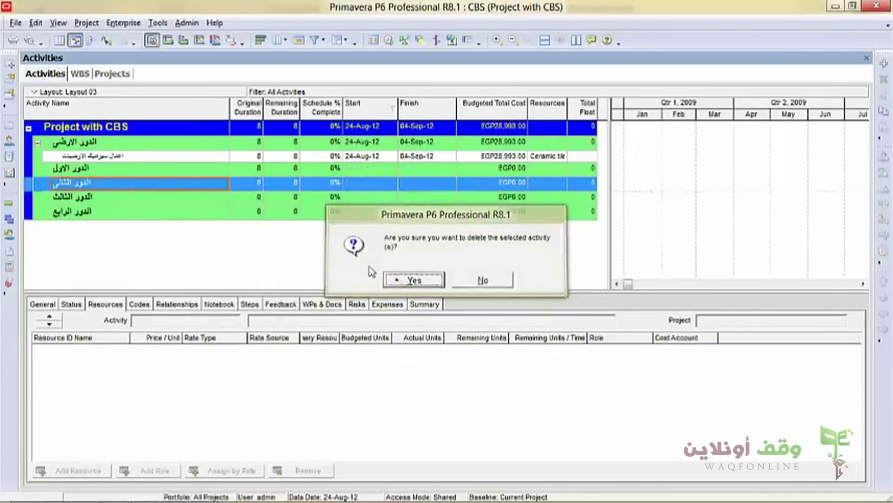
# - Remove the Ceramic tiles 40*40 resource assignment from the ceramic flooring activity in "الدور الارضى"
pyautogui.click(186, 157)
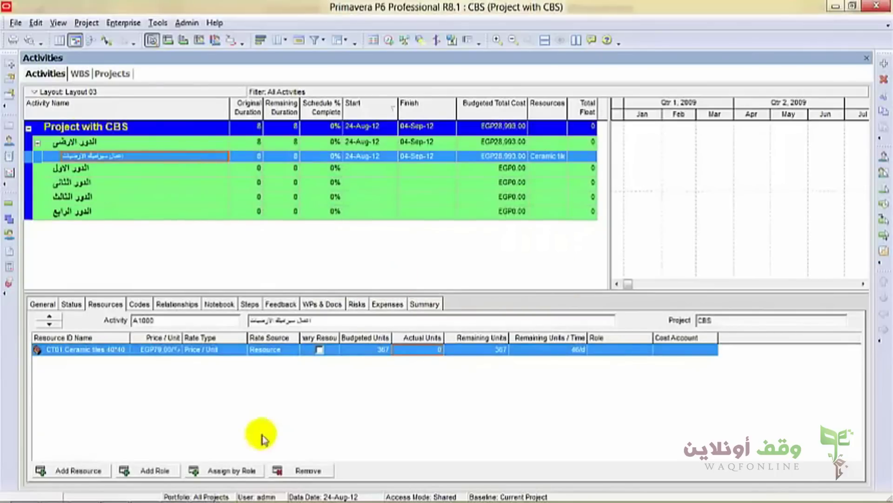
pyautogui.click(297, 472)
pyautogui.click(424, 278)
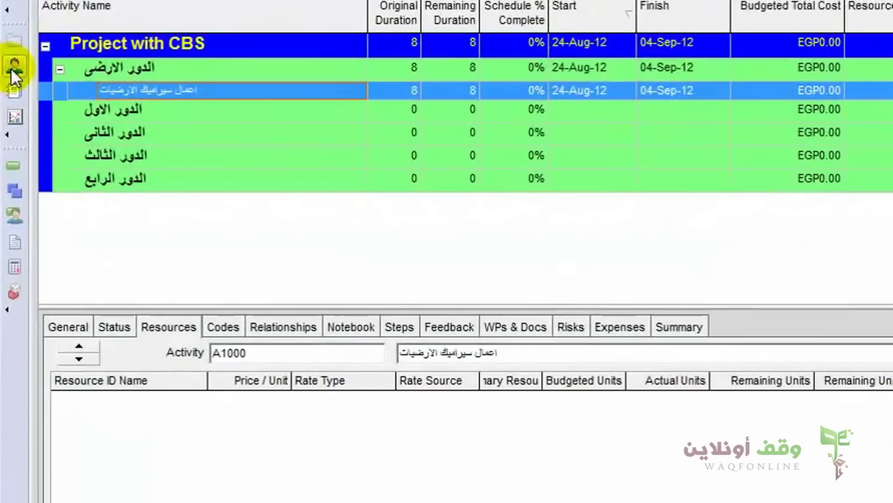
# - Add a new resource under Resource Cost Control in the resource dictionary, on the same level as Cost BOQ and below it
pyautogui.click(8, 141)
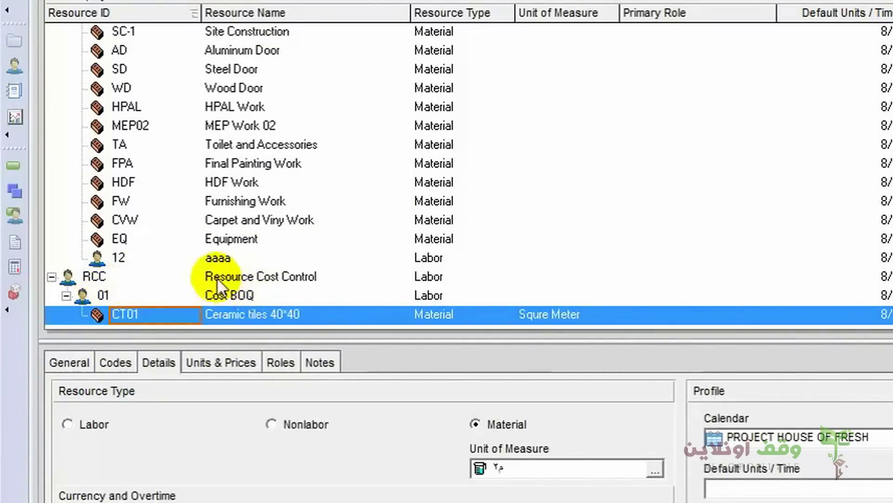
pyautogui.click(307, 279)
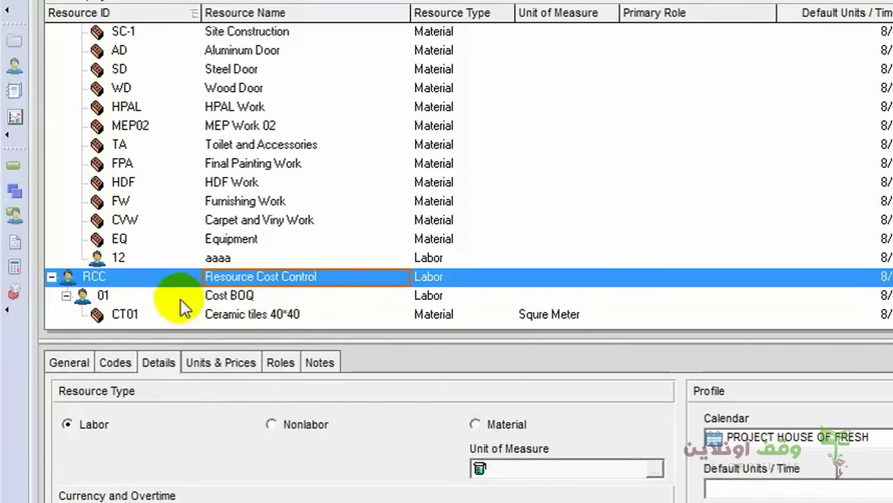
pyautogui.click(236, 298)
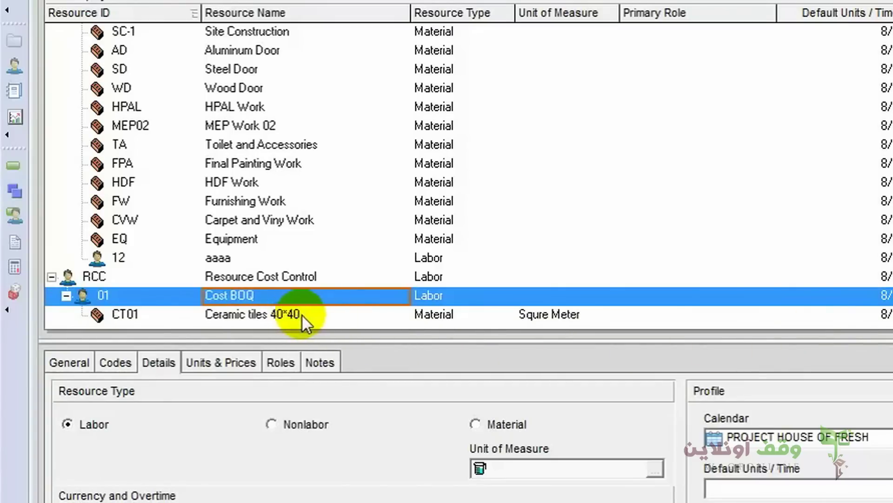
pyautogui.press('Insert')
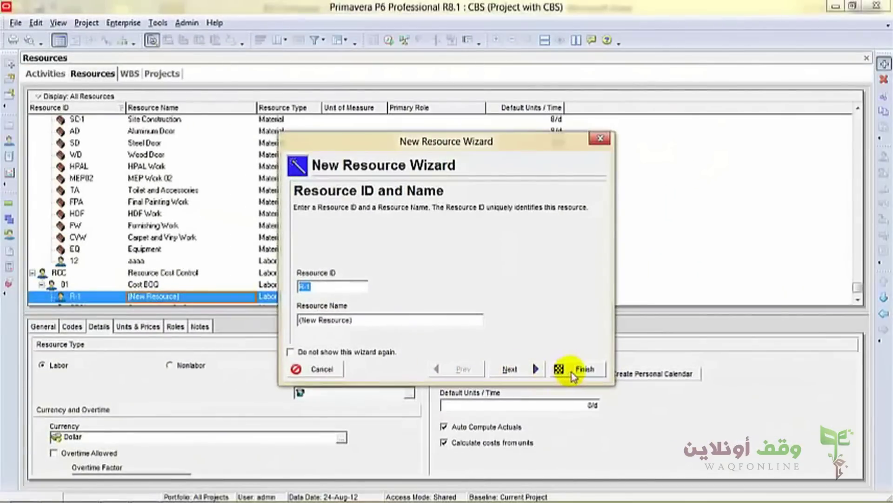
pyautogui.click(666, 430)
pyautogui.click(858, 300)
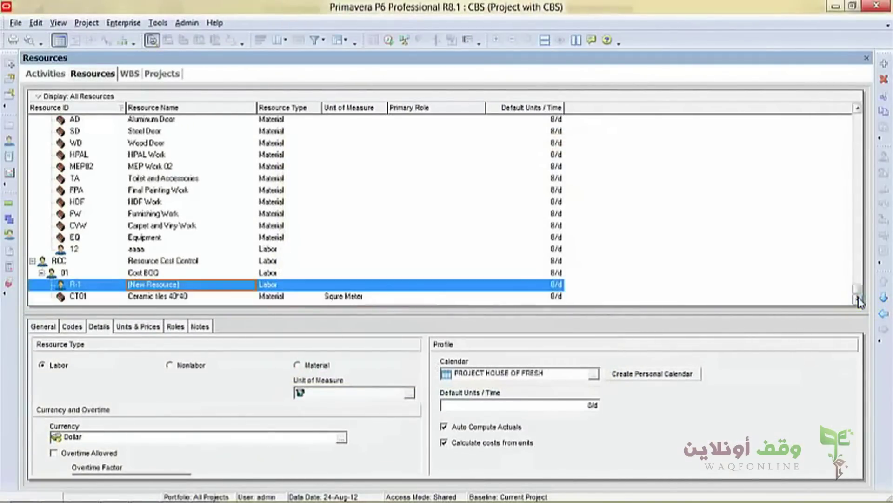
pyautogui.click(883, 316)
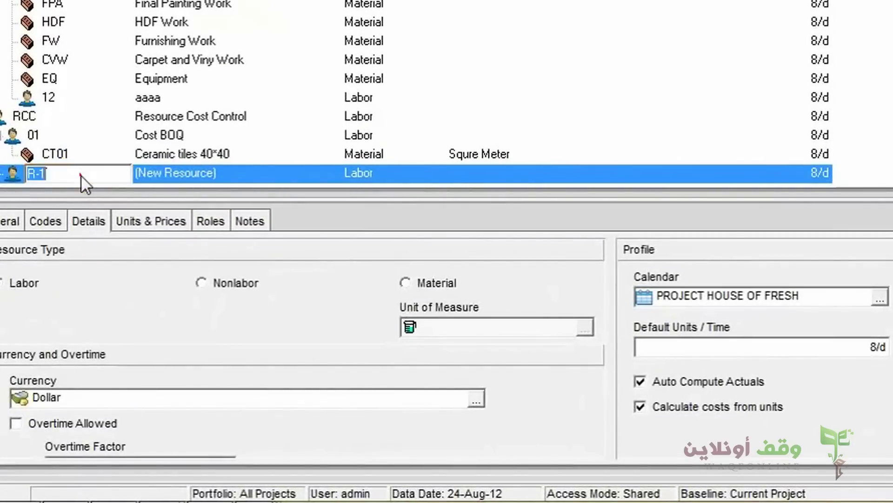
# - Set the new resource's ID to 02 and its name to "Cost CBS"
pyautogui.click(91, 265)
pyautogui.write('02')
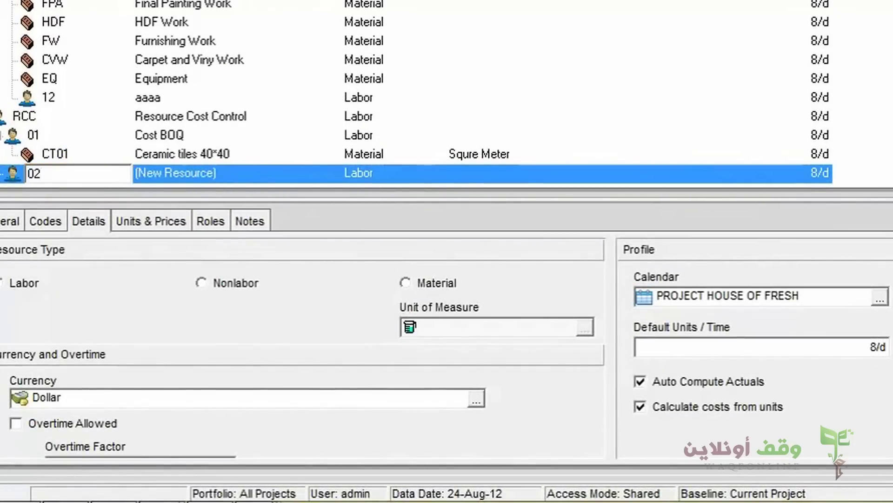
pyautogui.click(251, 175)
pyautogui.click(251, 172)
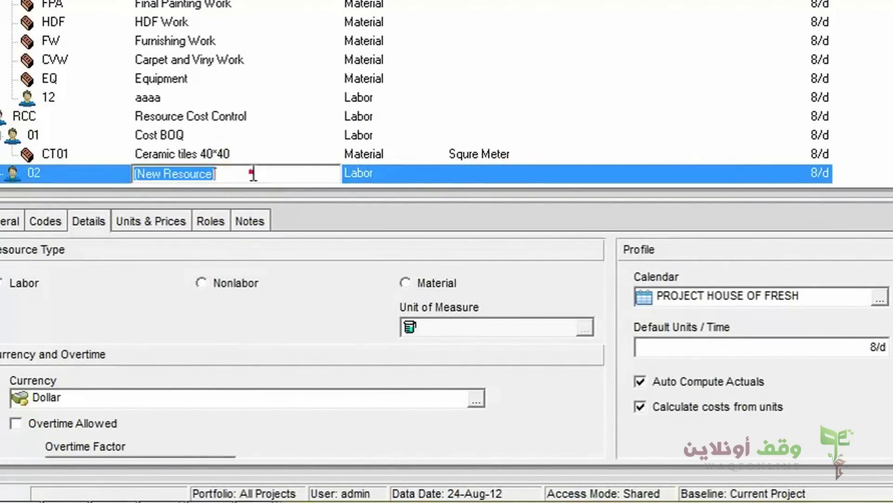
pyautogui.write('Cost')
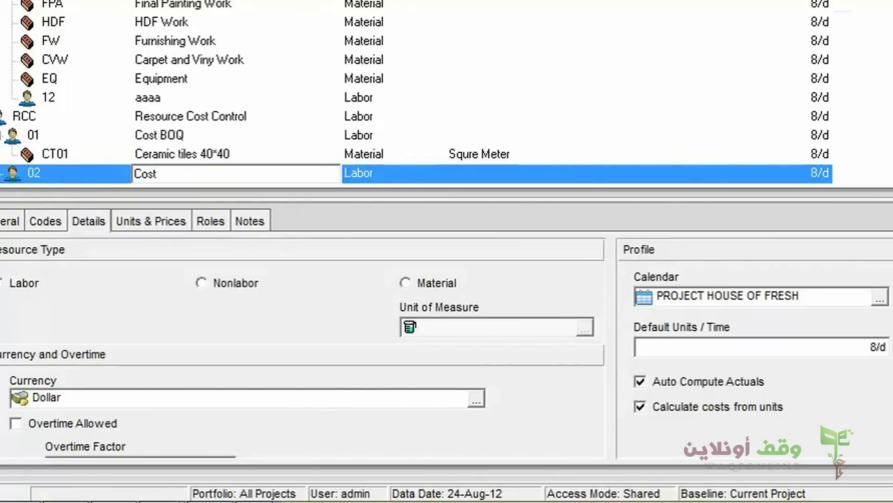
pyautogui.write(' CBS')
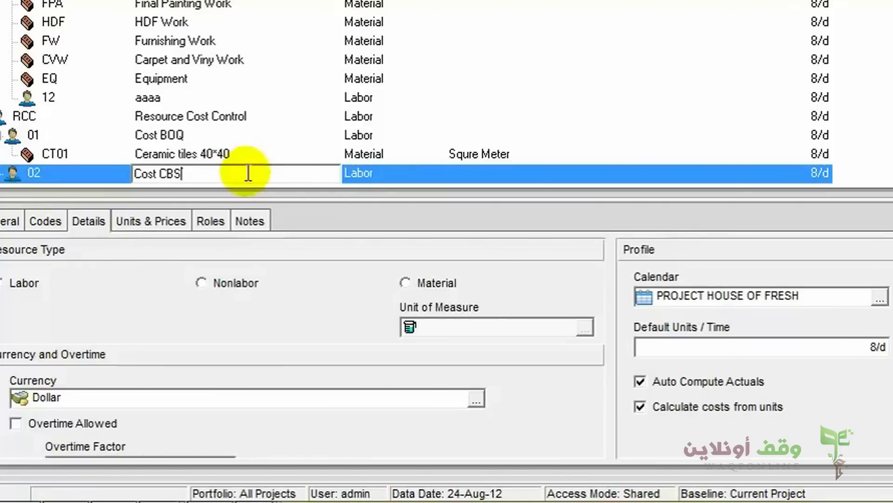
pyautogui.click(387, 173)
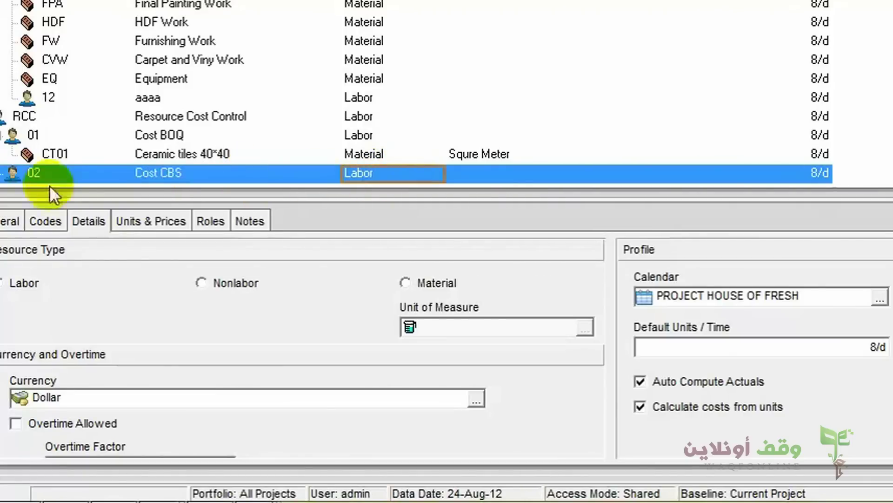
# - Switch to the B3-Company Breakdown workbook in Excel and view the 40x40 ceramic flooring cost breakdown
pyautogui.moveTo(116, 486)
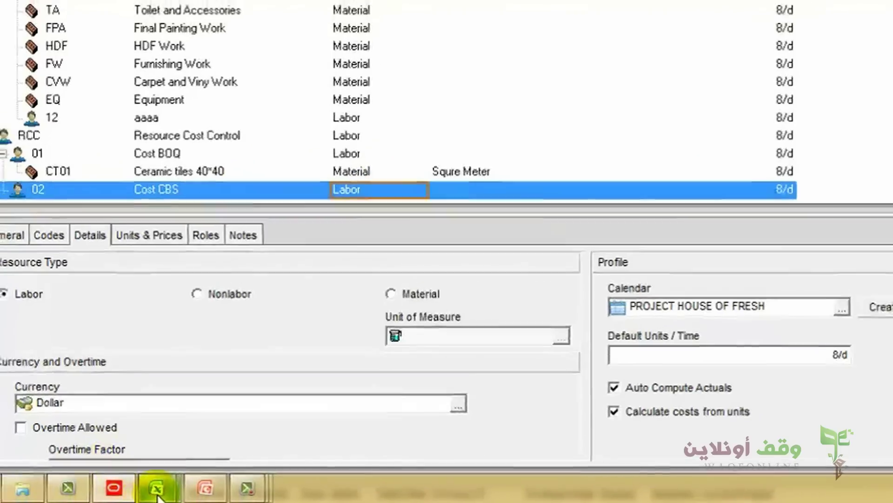
pyautogui.click(158, 489)
pyautogui.click(297, 393)
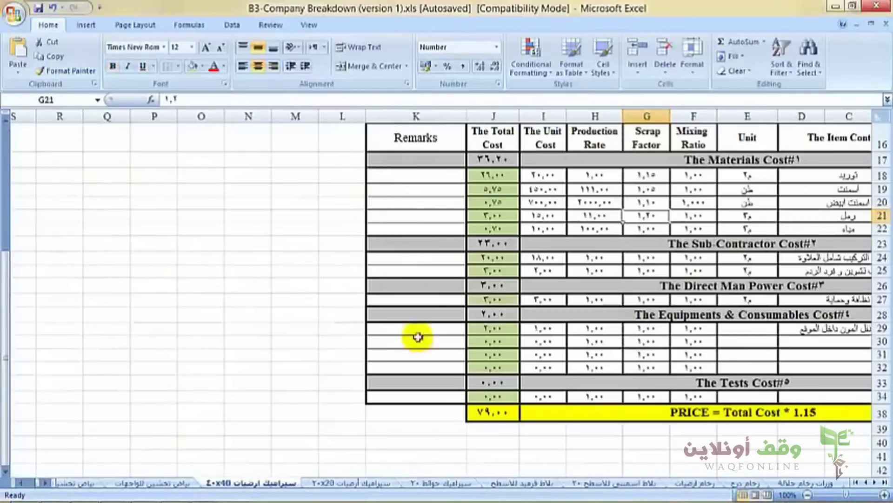
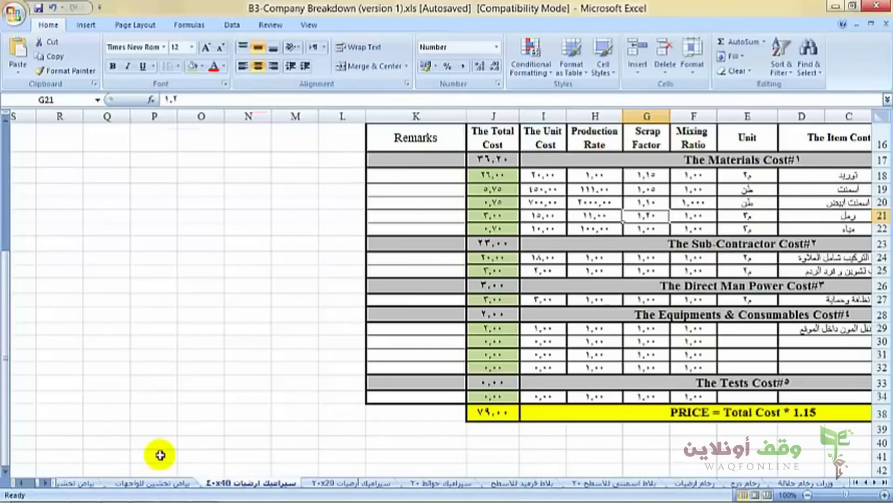
# - Switch back to Primavera P6 and add a new resource under Cost CBS, accepting the wizard's default ID and name
pyautogui.moveTo(161, 500)
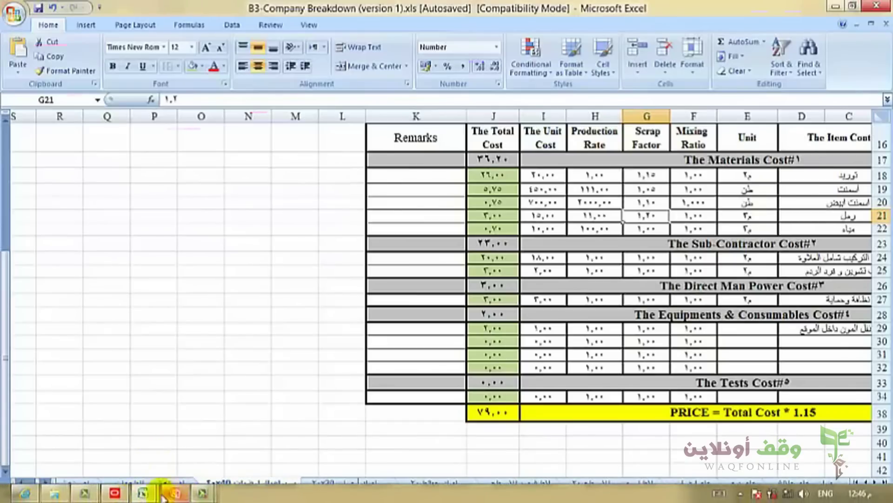
pyautogui.click(115, 492)
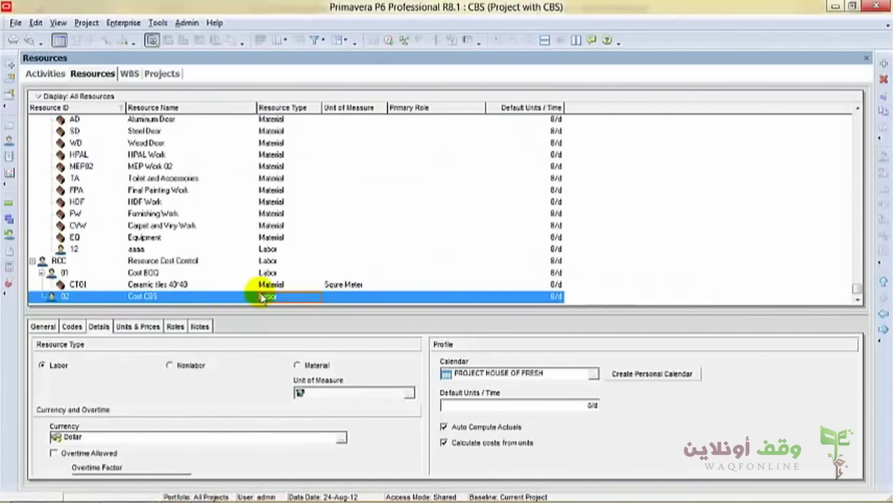
pyautogui.click(884, 64)
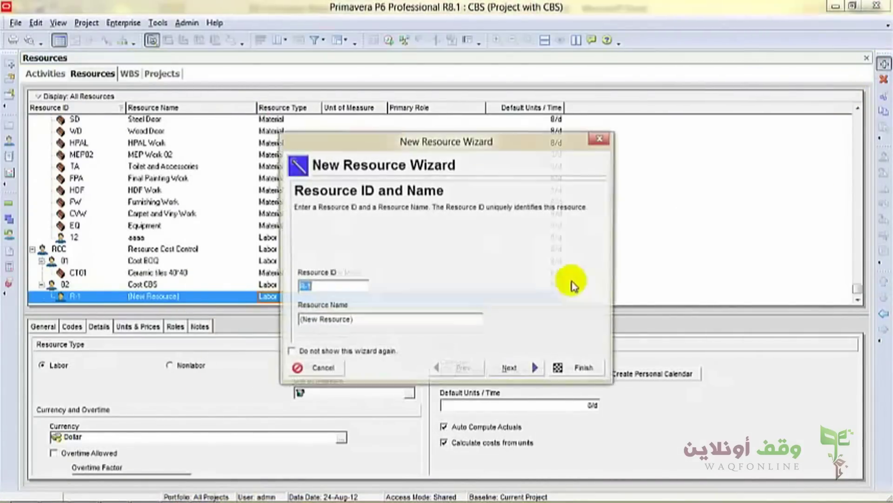
pyautogui.click(579, 370)
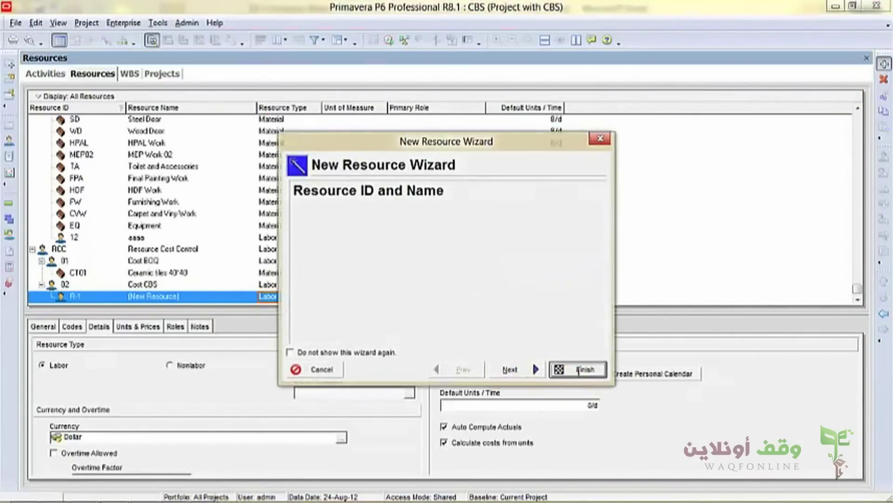
# - Set the new Cost CBS resource's ID to CT02 and its name to "Ceramic Tiles 40*40"
pyautogui.click(44, 328)
pyautogui.click(92, 362)
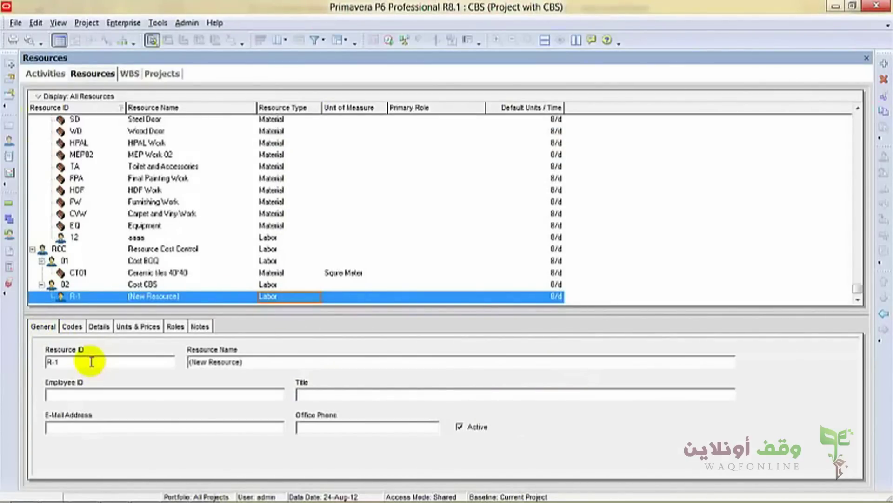
pyautogui.moveTo(91, 362); pyautogui.dragTo(31, 371)
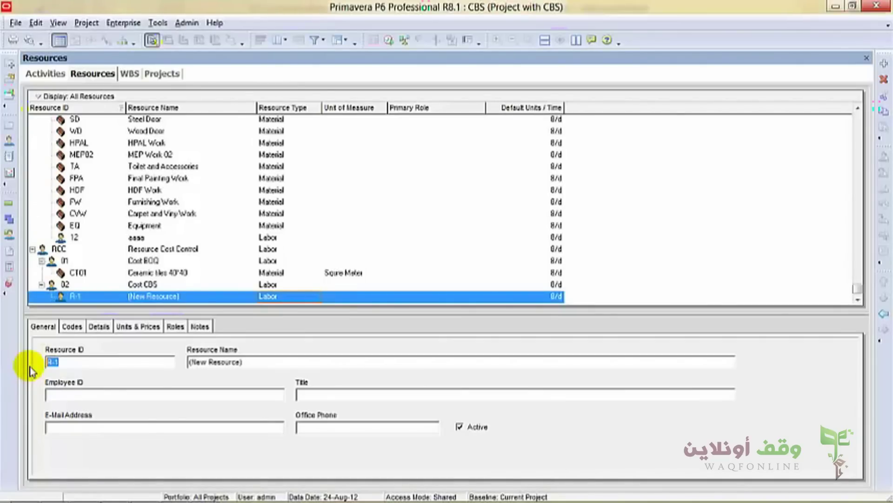
pyautogui.click(138, 274)
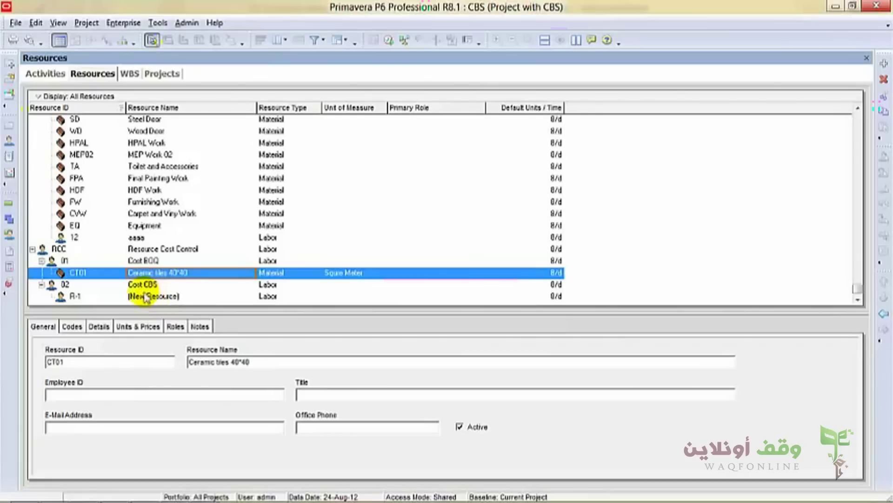
pyautogui.click(88, 297)
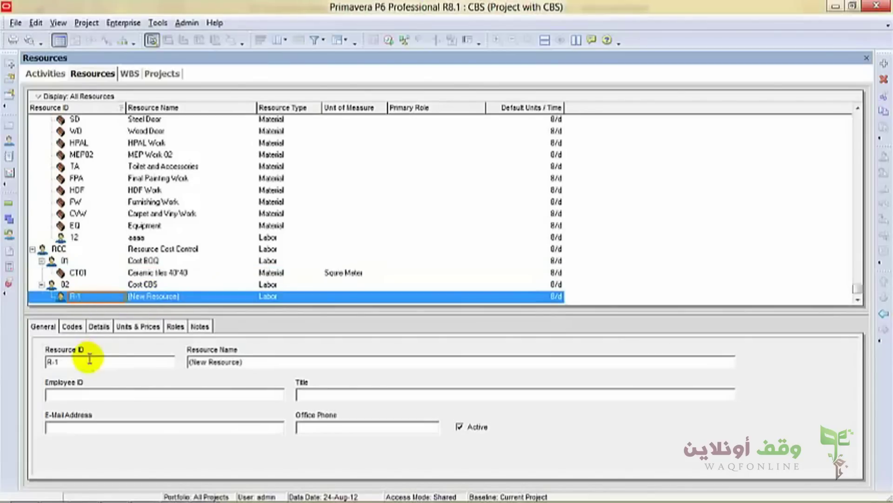
pyautogui.doubleClick(70, 361)
pyautogui.write('CT02')
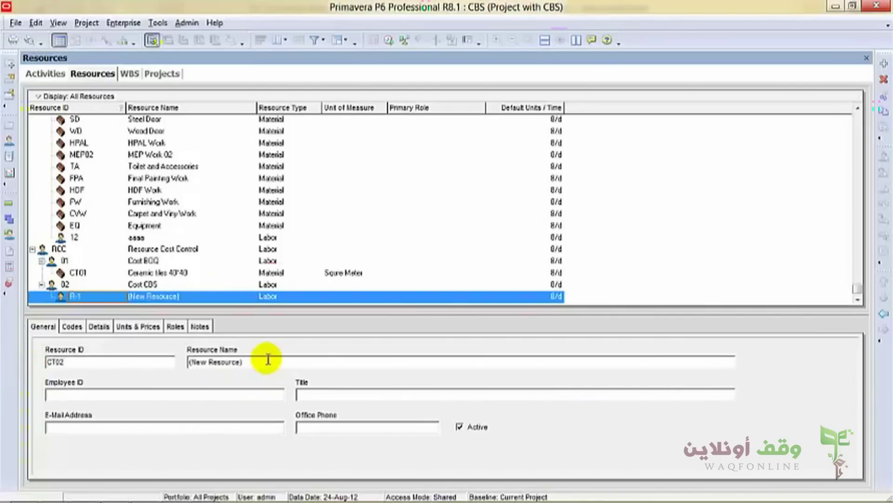
pyautogui.press('Tab')
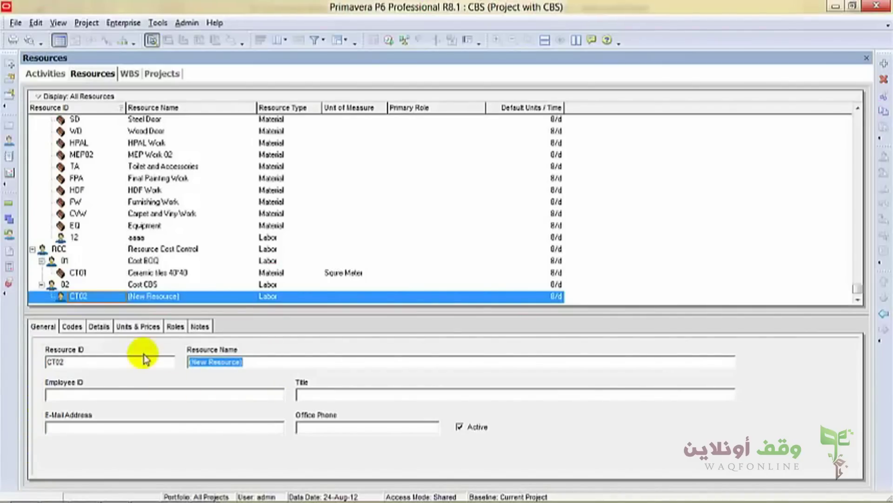
pyautogui.write('Ceramic Tiles 40*40')
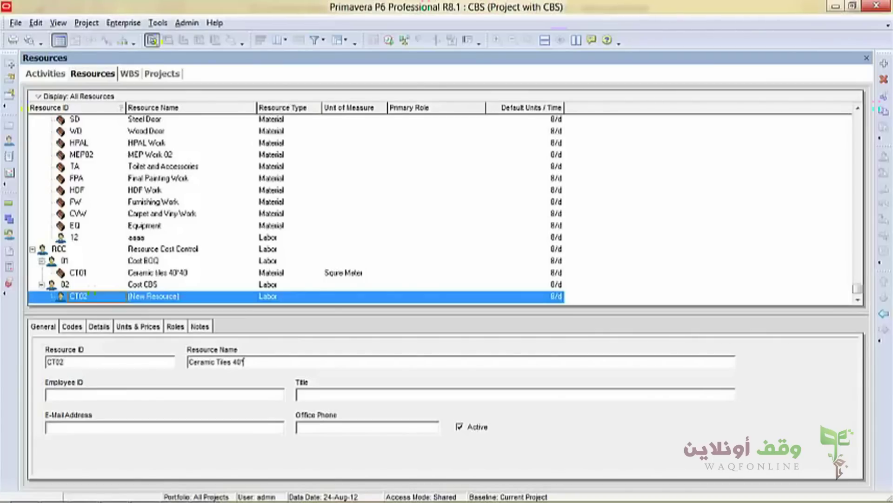
# - Change resource CT02 to the Material type and set its unit of measure to Squre Meter
pyautogui.click(72, 326)
pyautogui.click(99, 327)
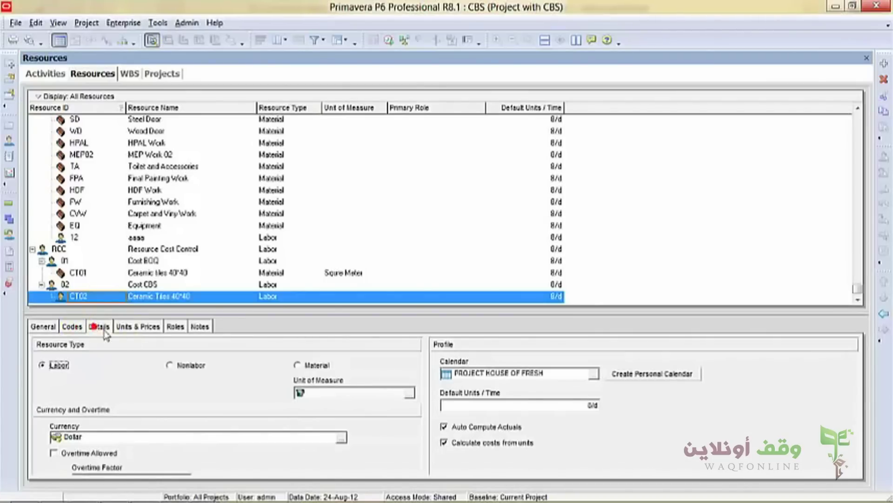
pyautogui.click(321, 367)
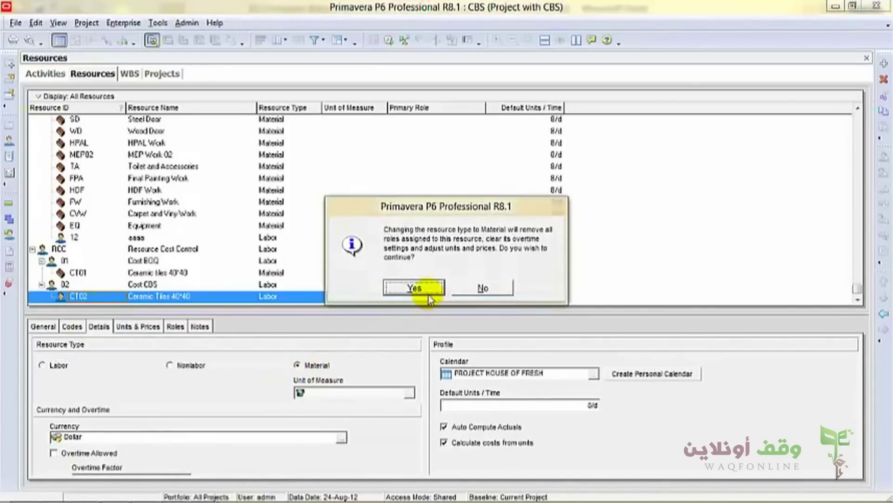
pyautogui.click(425, 290)
pyautogui.click(409, 393)
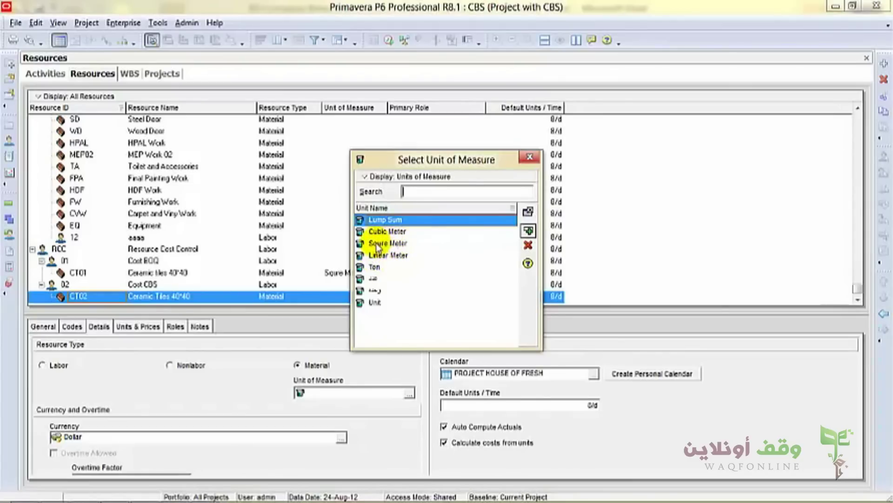
pyautogui.doubleClick(384, 243)
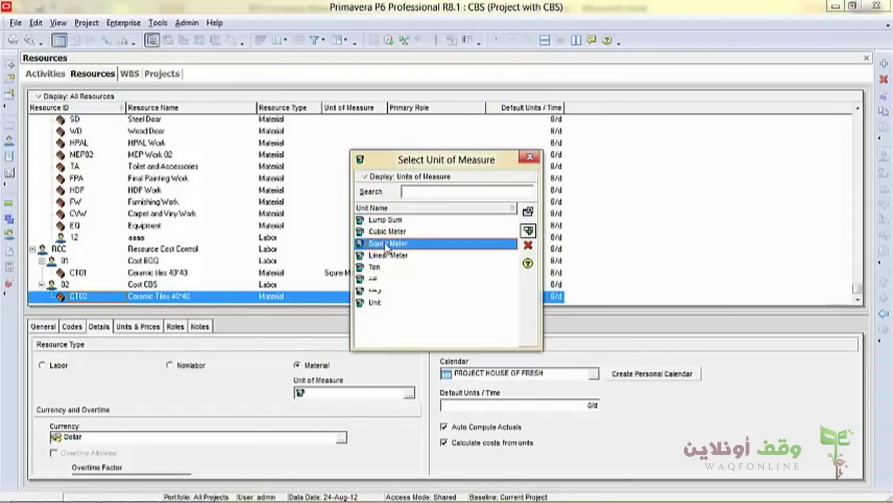
# - Look up the ceramic supply unit cost in the B3-Company Breakdown workbook and set CT02's price per unit to 20 in Primavera P6
pyautogui.click(134, 331)
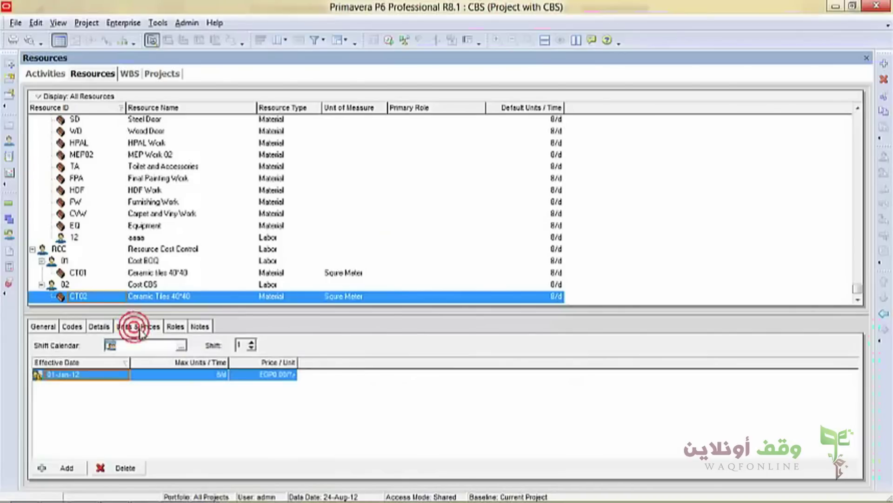
pyautogui.moveTo(175, 498)
pyautogui.moveTo(142, 494)
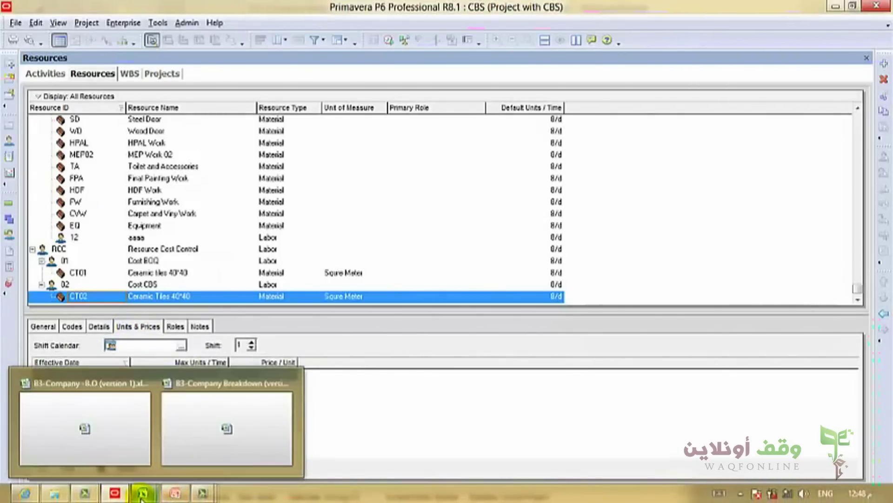
pyautogui.click(185, 428)
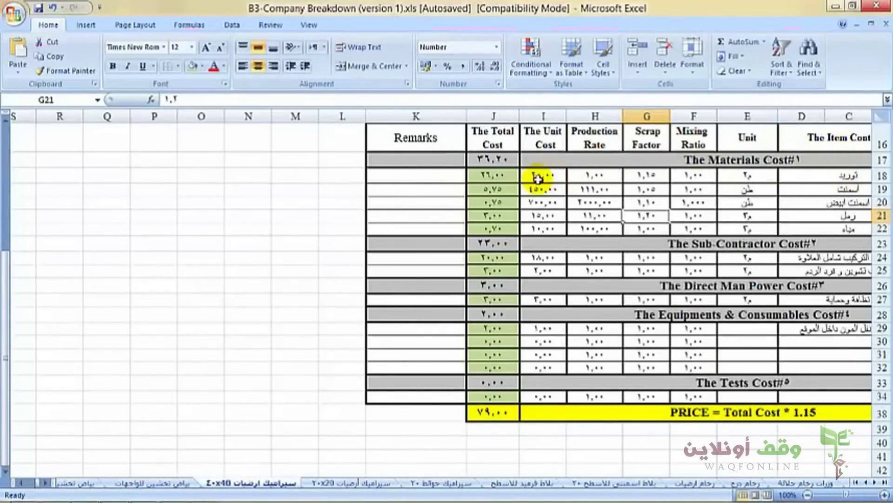
pyautogui.moveTo(329, 470)
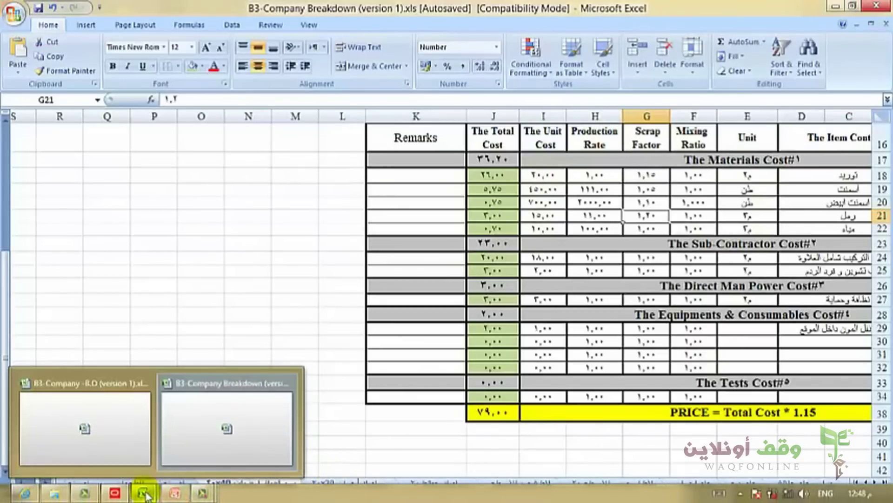
pyautogui.click(120, 495)
pyautogui.click(281, 377)
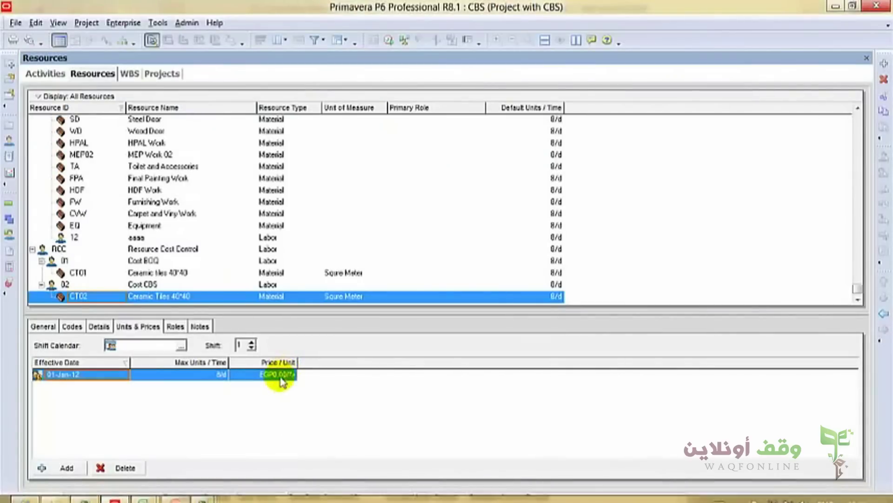
pyautogui.write('20')
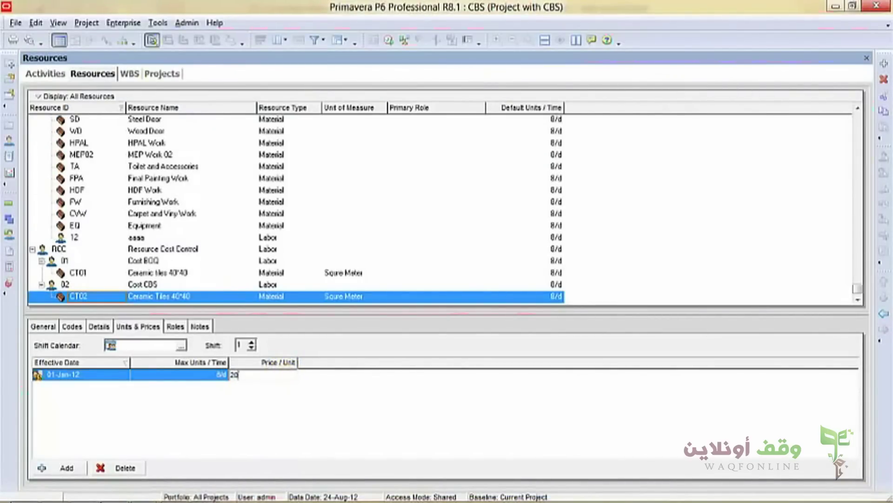
pyautogui.press('Return')
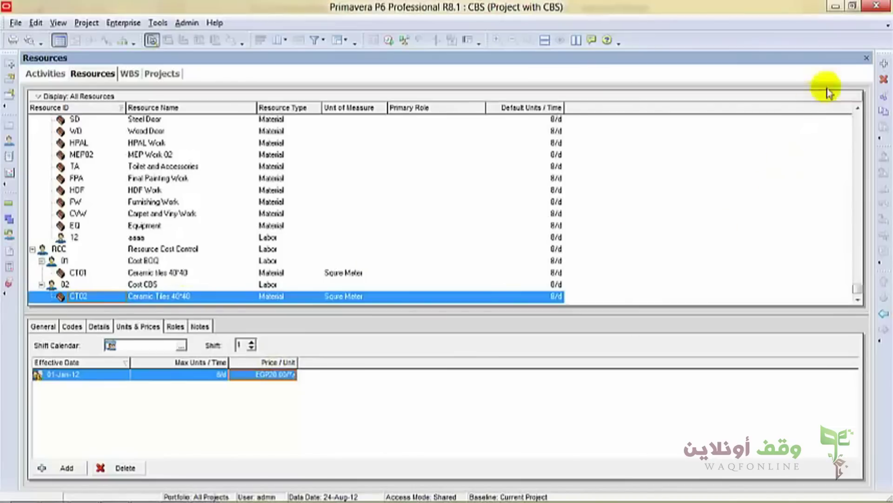
# - Add a resource under Cost CBS on the same level as CT02, with ID BC and name "Black Cement"
pyautogui.click(884, 68)
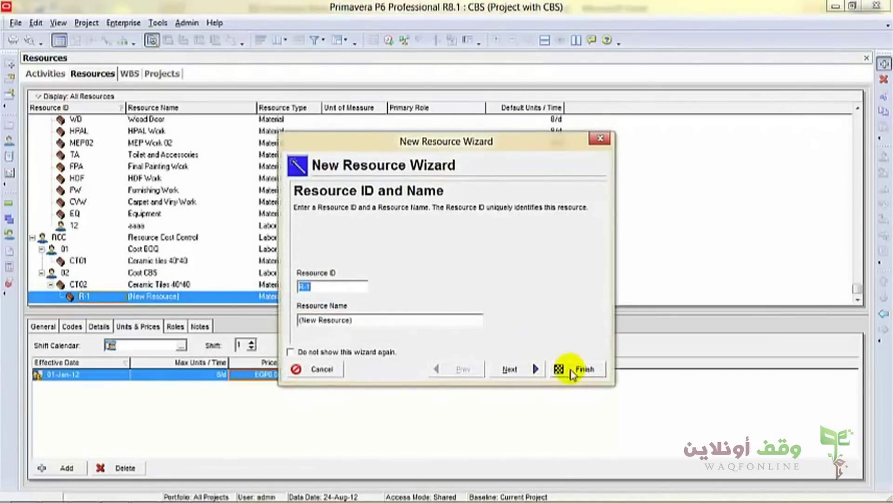
pyautogui.click(573, 369)
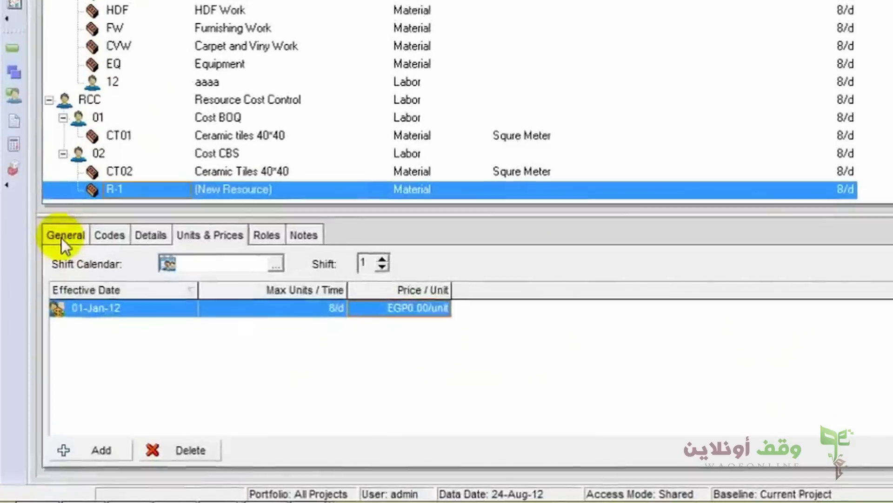
pyautogui.click(52, 288)
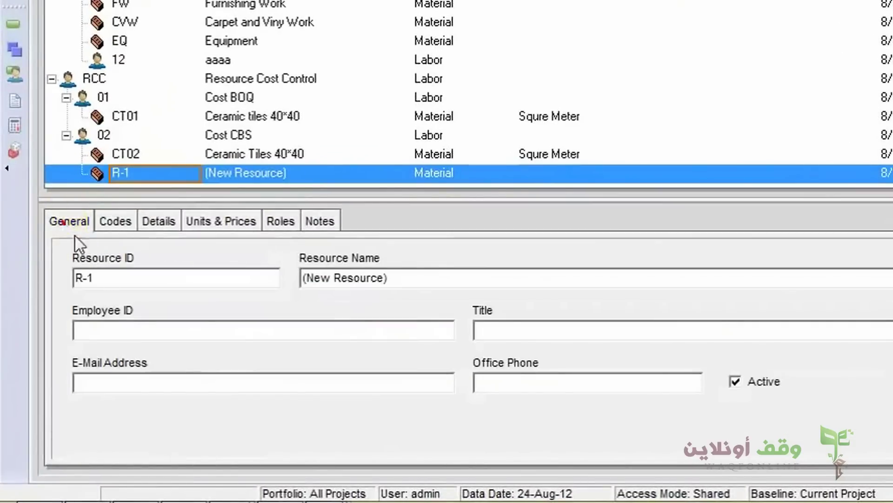
pyautogui.doubleClick(129, 279)
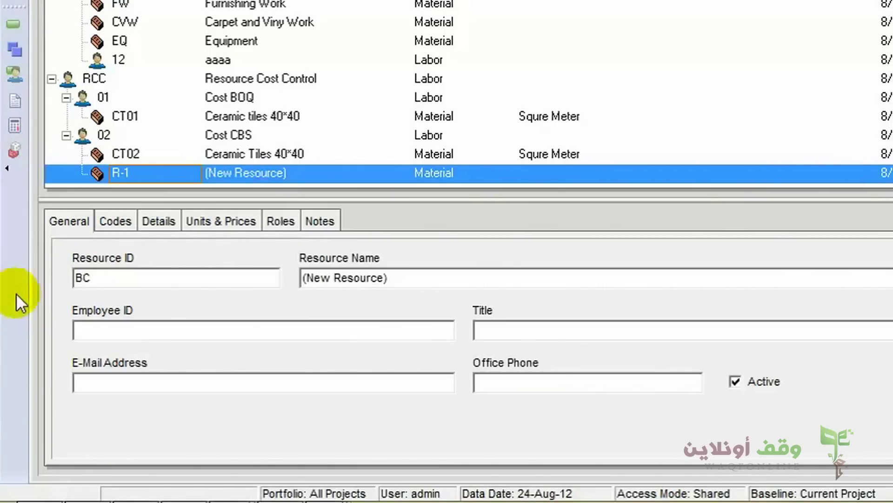
pyautogui.click(401, 276)
pyautogui.moveTo(400, 275); pyautogui.dragTo(259, 275)
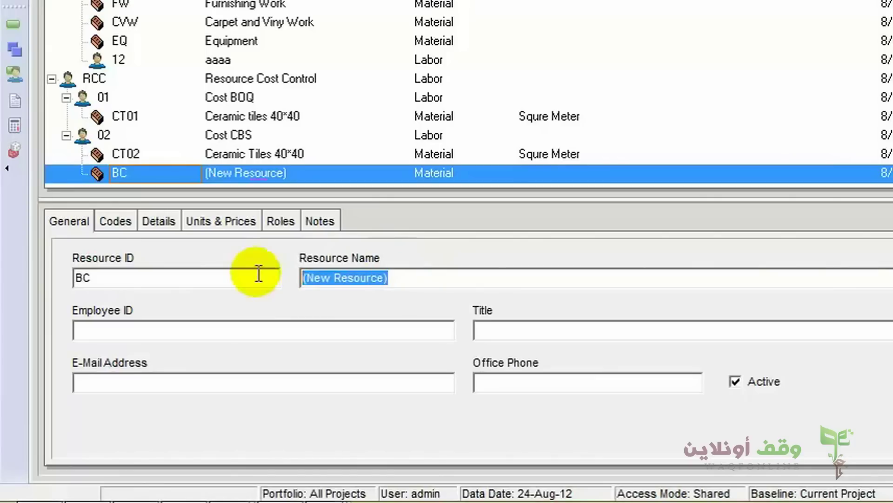
pyautogui.write('Black Cement')
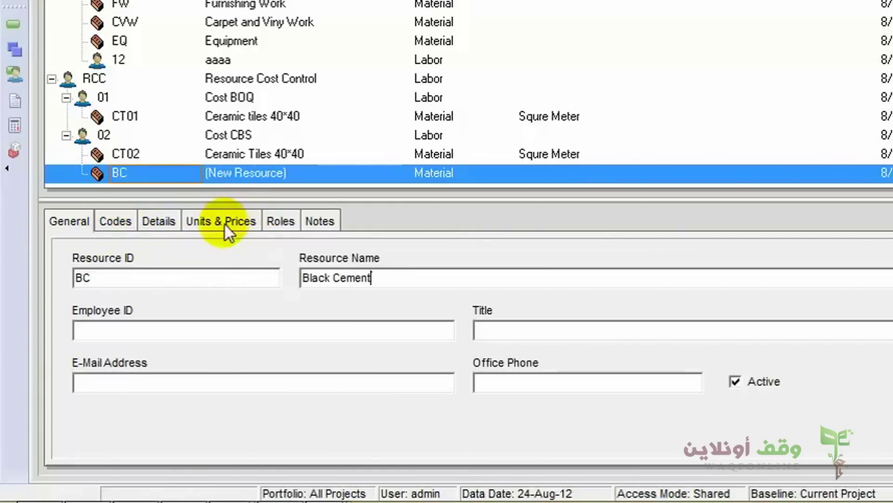
# - Set the Black Cement resource's unit of measure to Ton and its currency to Egyption Pound
pyautogui.click(114, 221)
pyautogui.click(172, 220)
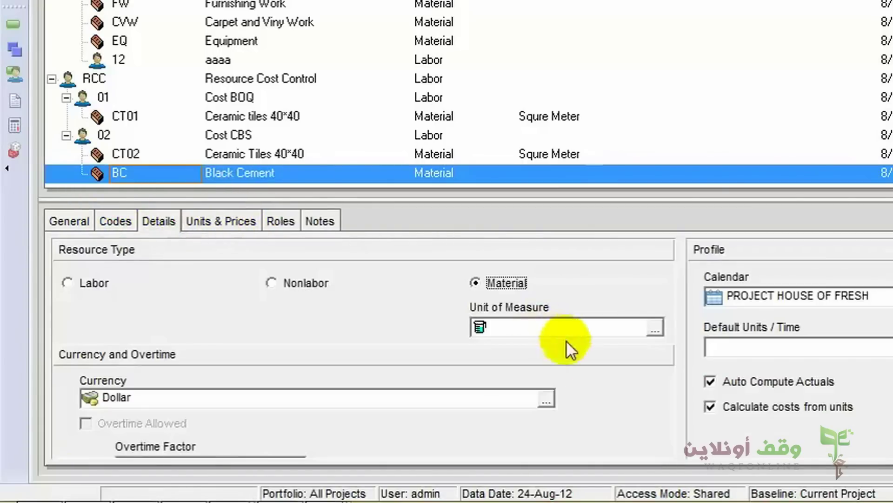
pyautogui.click(655, 325)
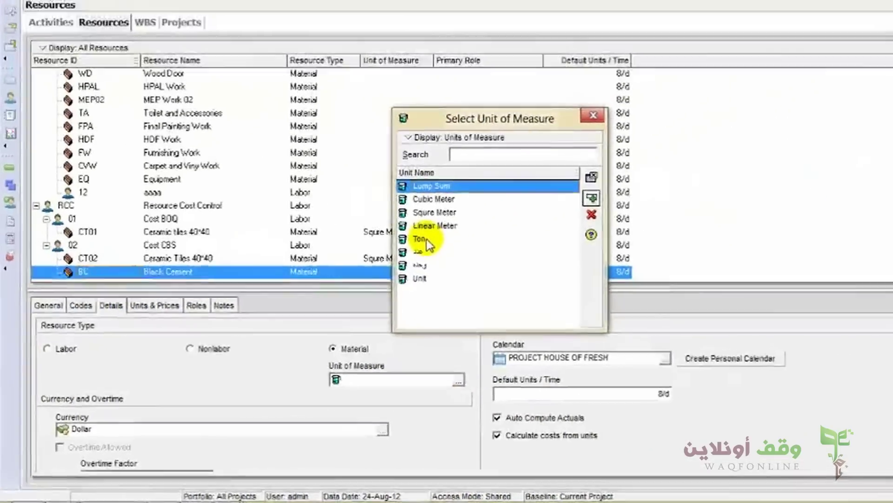
pyautogui.doubleClick(420, 239)
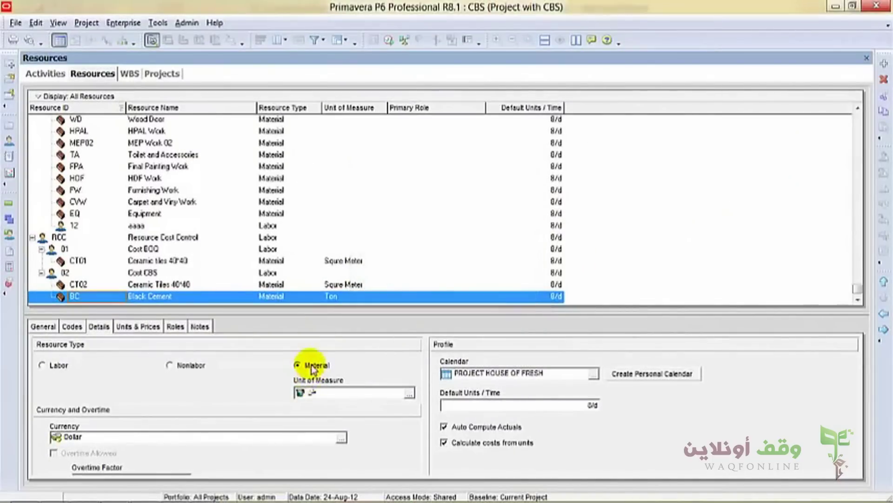
pyautogui.click(341, 438)
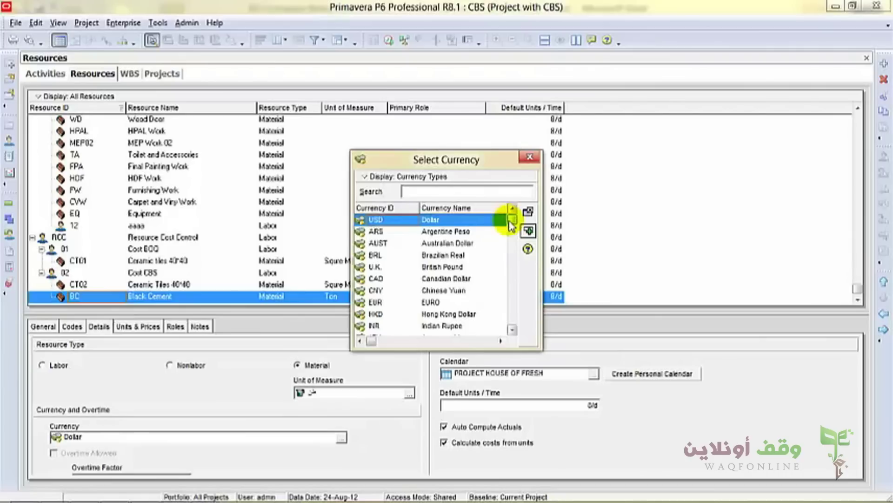
pyautogui.moveTo(512, 220); pyautogui.dragTo(504, 323)
pyautogui.doubleClick(447, 326)
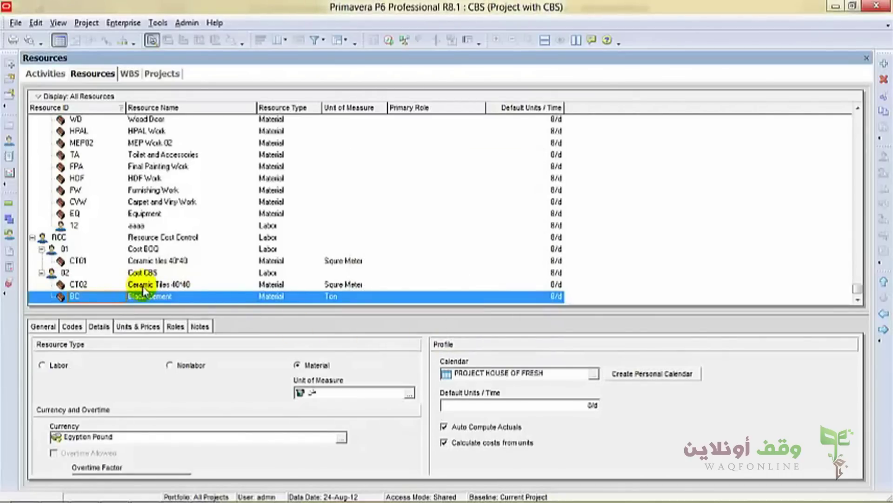
# - Set the currency of the CT02 Ceramic Tiles 40*40 resource to Egyption Pound and check its unit price
pyautogui.click(161, 284)
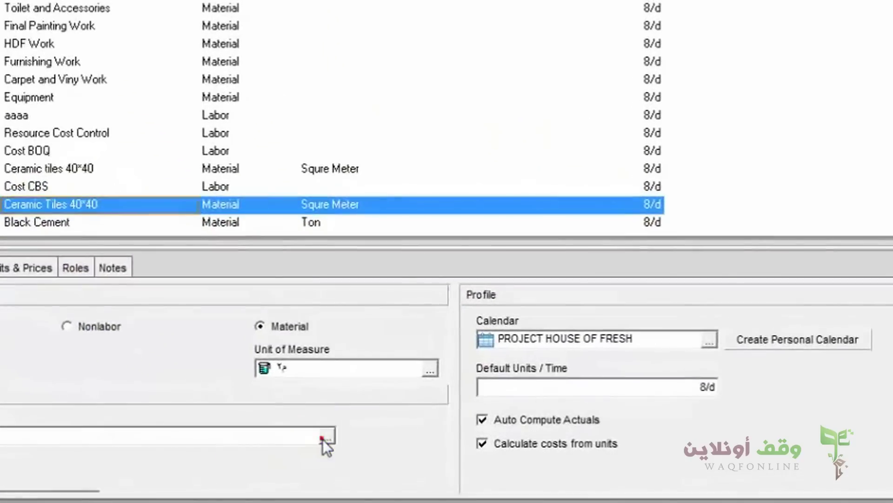
pyautogui.click(337, 437)
pyautogui.moveTo(585, 106); pyautogui.dragTo(586, 256)
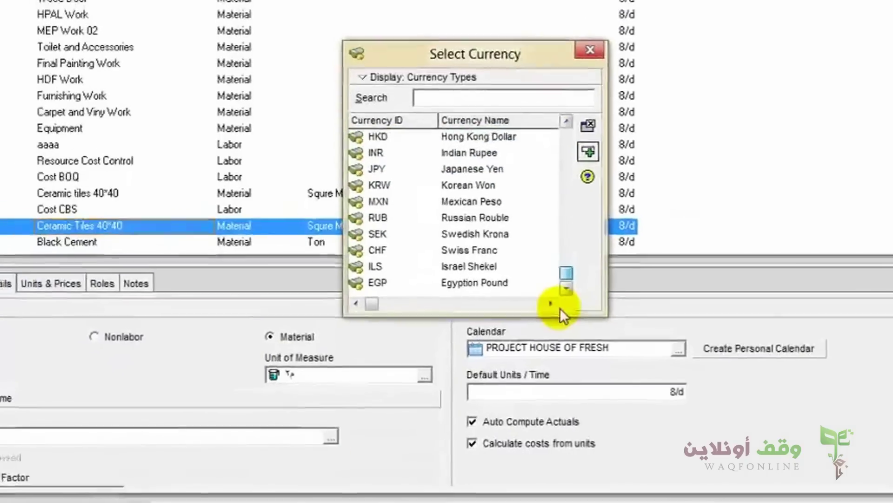
pyautogui.click(491, 267)
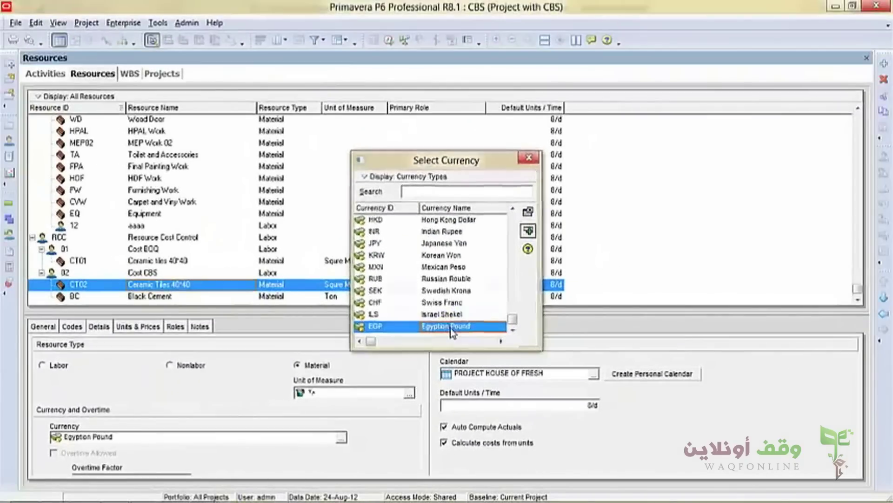
pyautogui.doubleClick(451, 326)
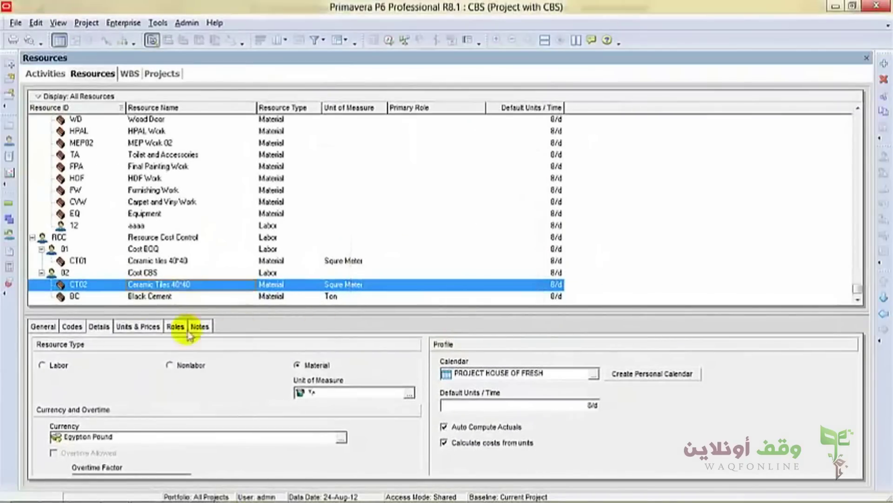
pyautogui.click(138, 327)
pyautogui.click(277, 377)
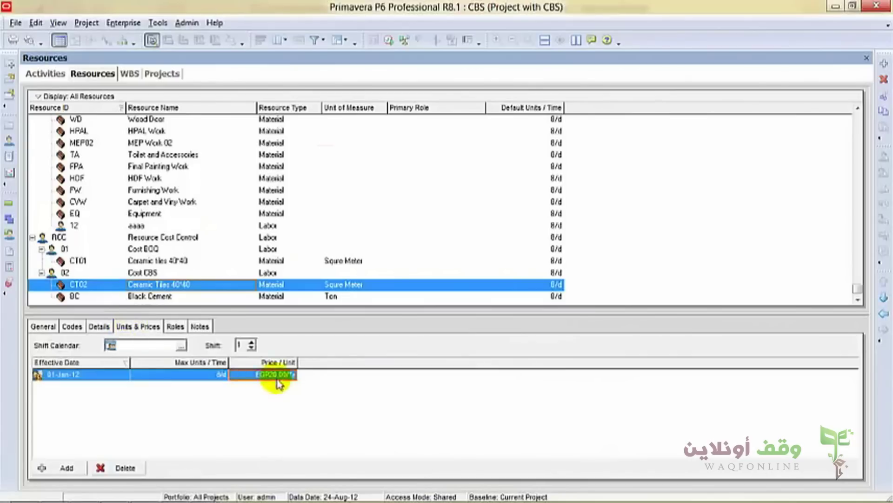
# - Look up the cement unit cost in the B3-Company Breakdown workbook and set the Black Cement resource's price per unit to 450
pyautogui.click(142, 298)
pyautogui.moveTo(186, 494)
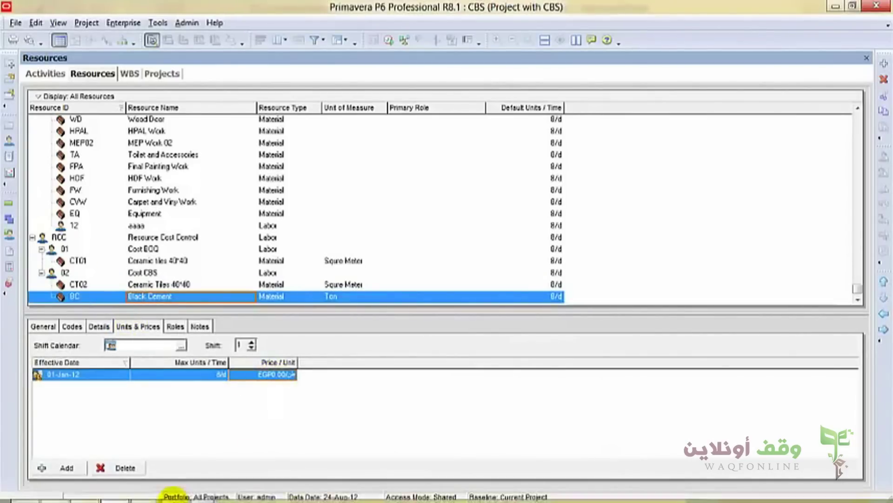
pyautogui.moveTo(145, 496)
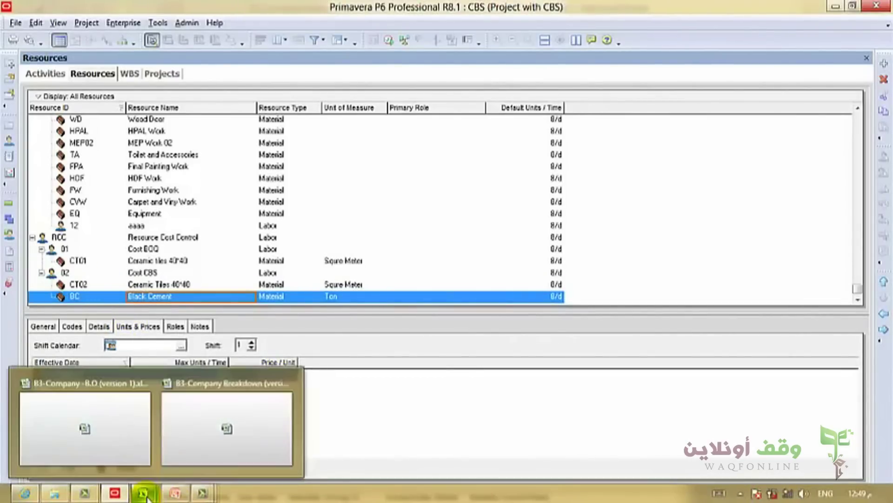
pyautogui.click(205, 443)
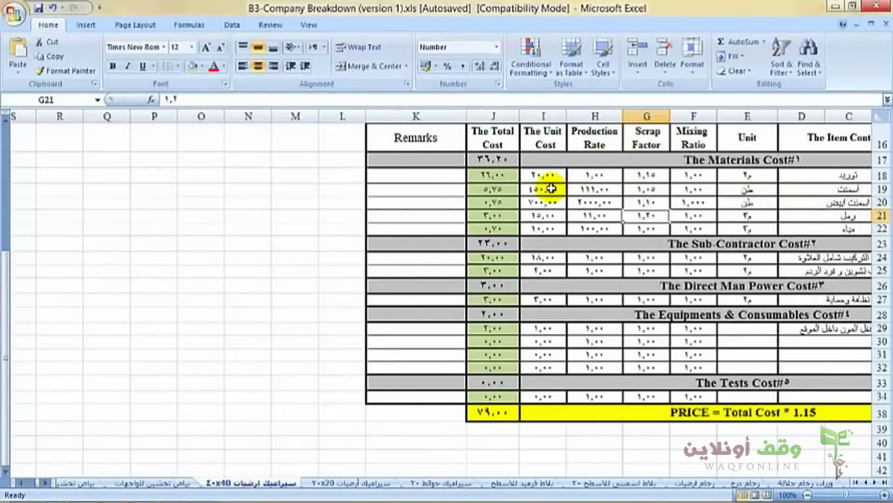
pyautogui.click(836, 6)
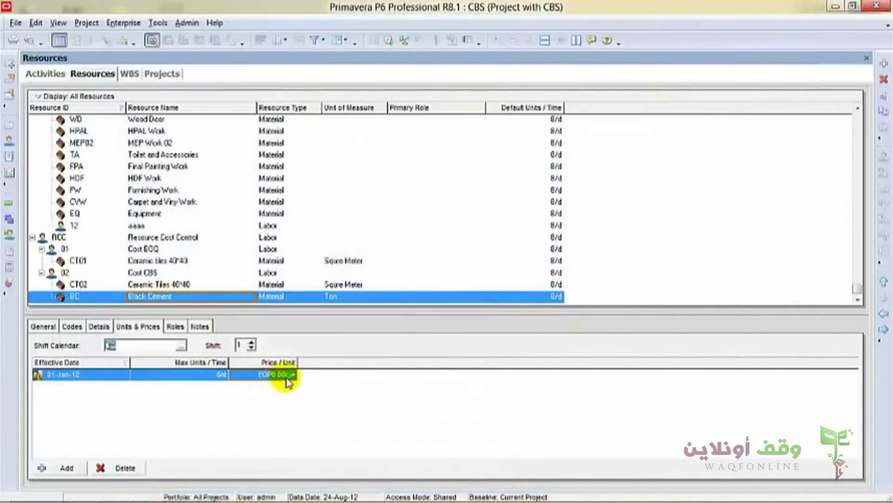
pyautogui.click(288, 376)
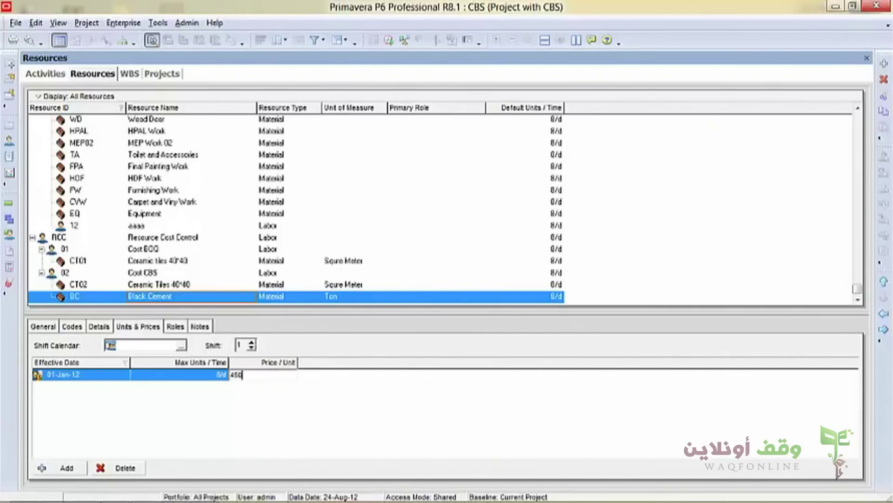
pyautogui.click(201, 377)
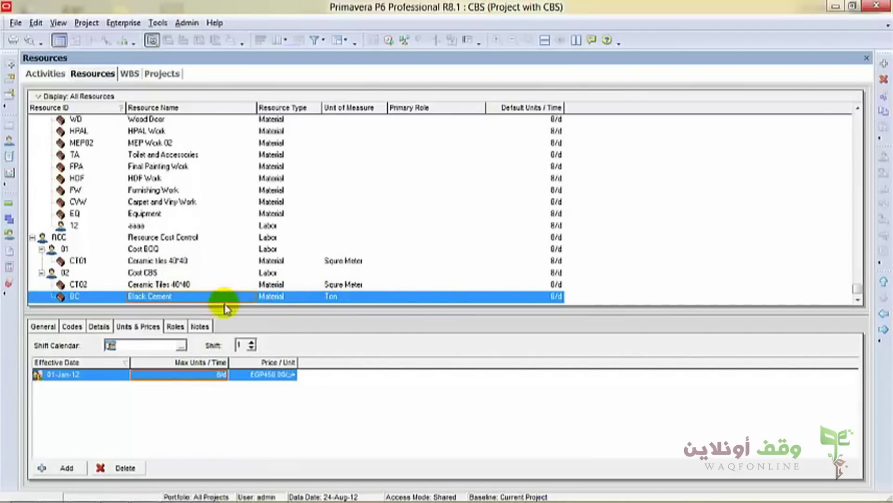
# - Add a material resource with ID WC and name White Cement under Cost CBS, at the same level as Black Cement
pyautogui.click(883, 68)
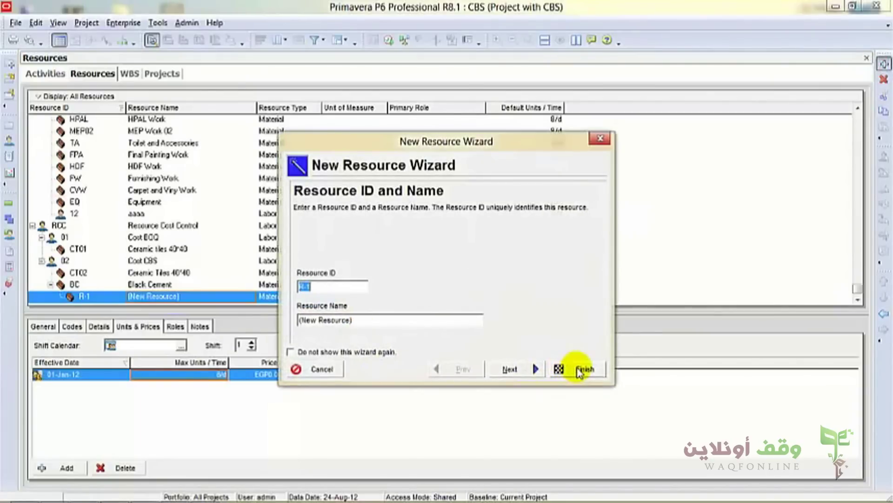
pyautogui.click(582, 369)
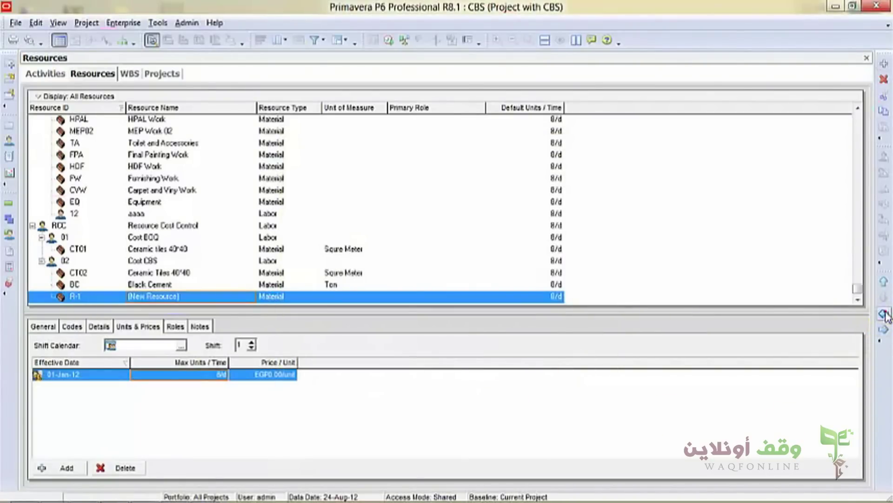
pyautogui.click(108, 296)
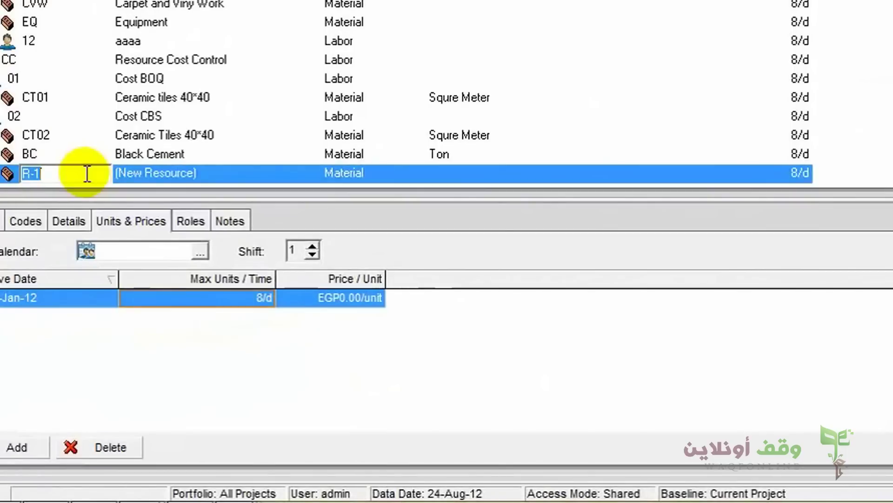
pyautogui.write('W')
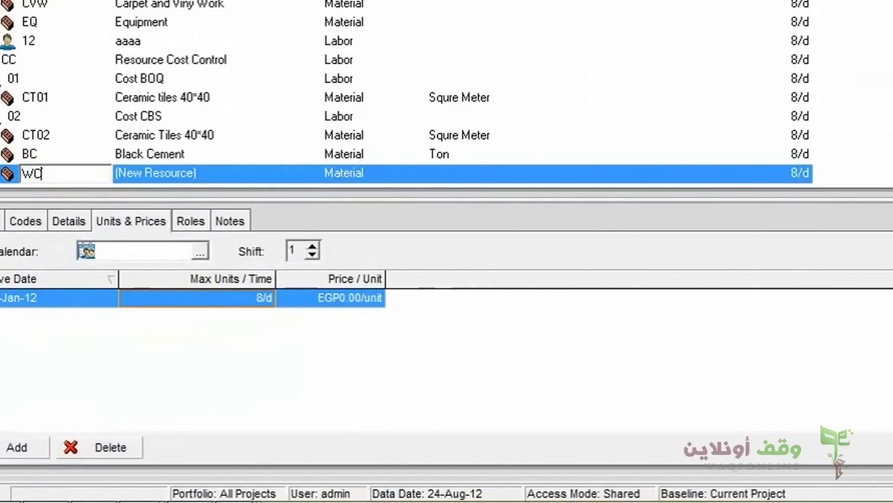
pyautogui.write('C')
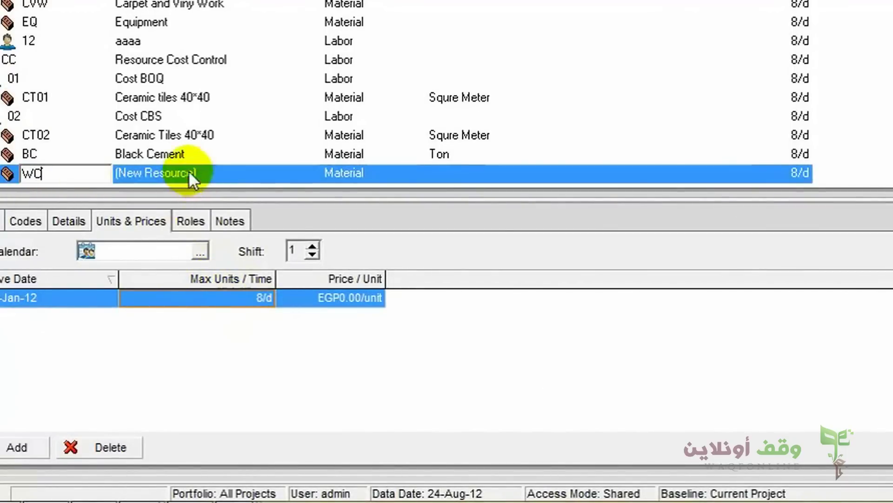
pyautogui.click(206, 177)
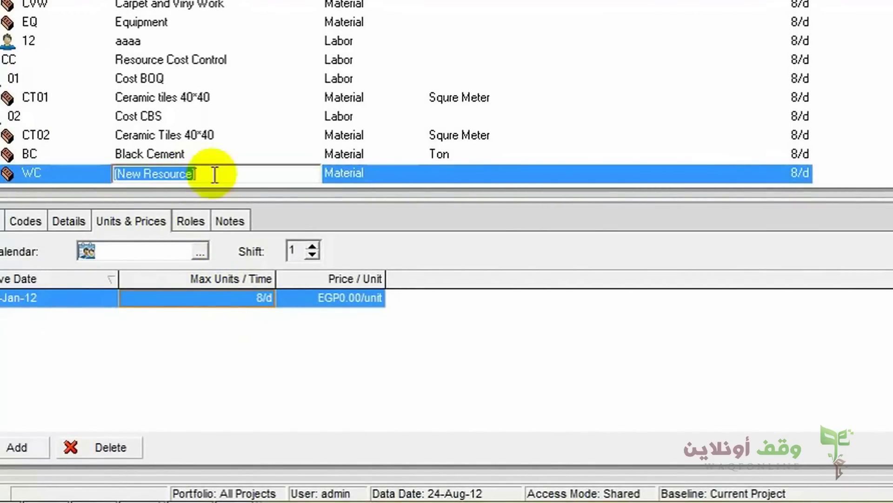
pyautogui.write('White Cement')
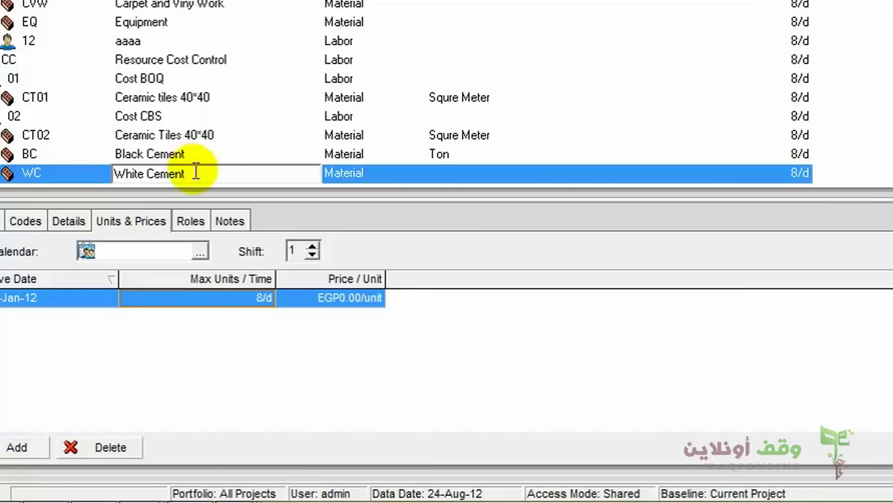
# - Set White Cement's price per unit to 700 and its unit of measure to Ton
pyautogui.click(356, 297)
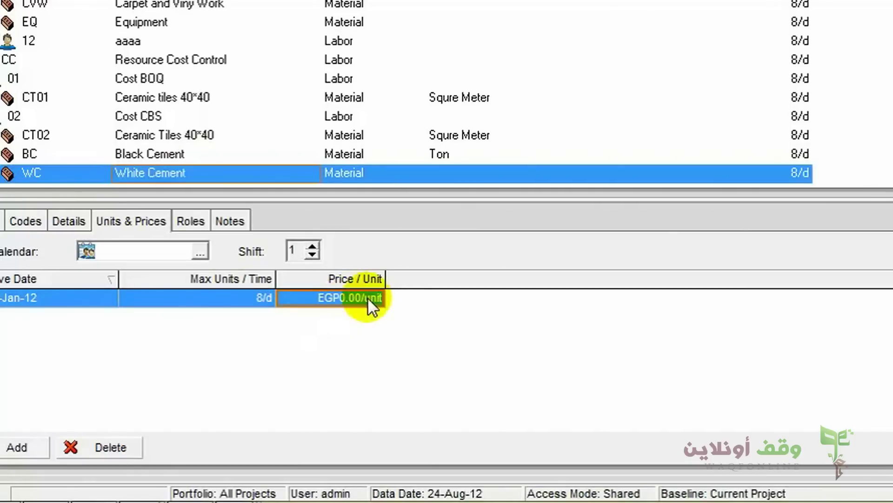
pyautogui.write('700')
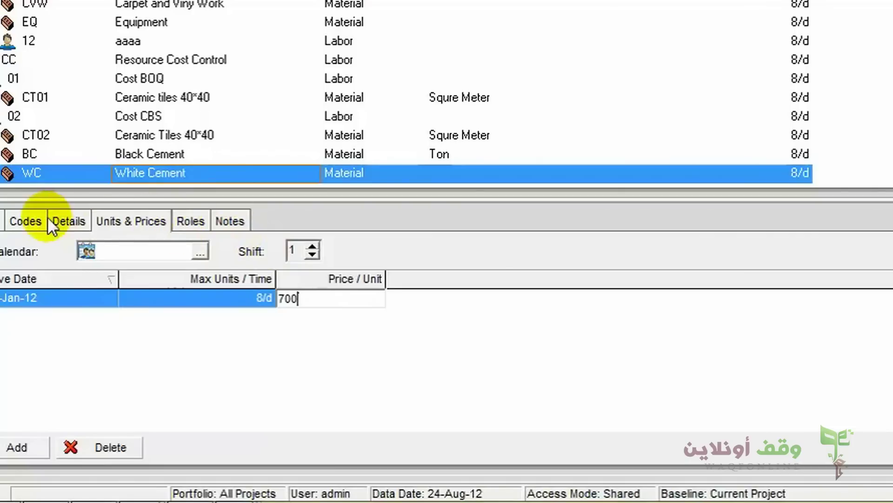
pyautogui.click(70, 221)
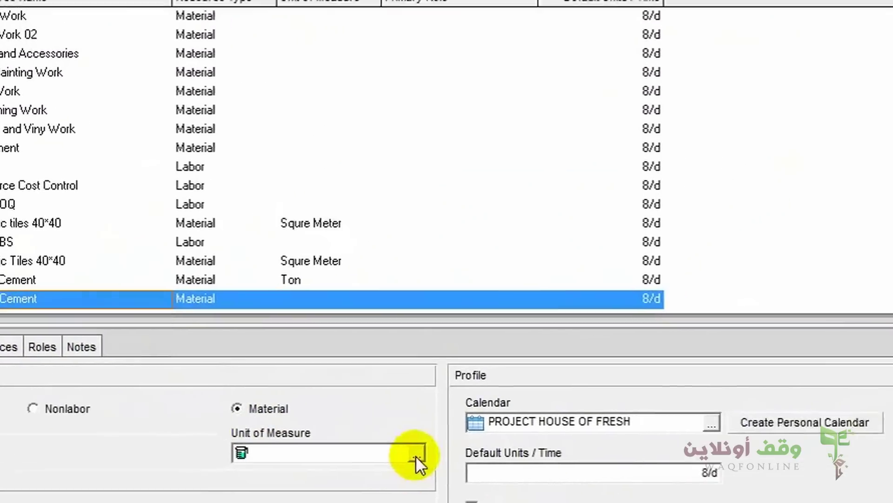
pyautogui.click(565, 328)
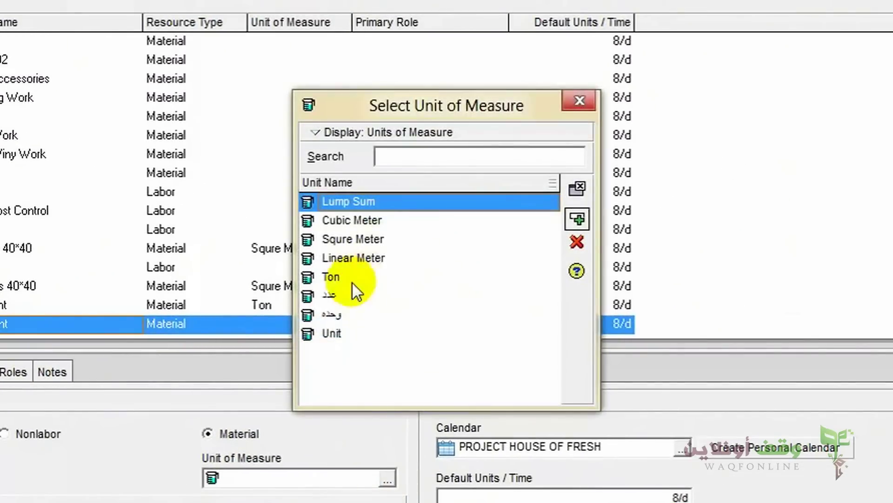
pyautogui.doubleClick(334, 279)
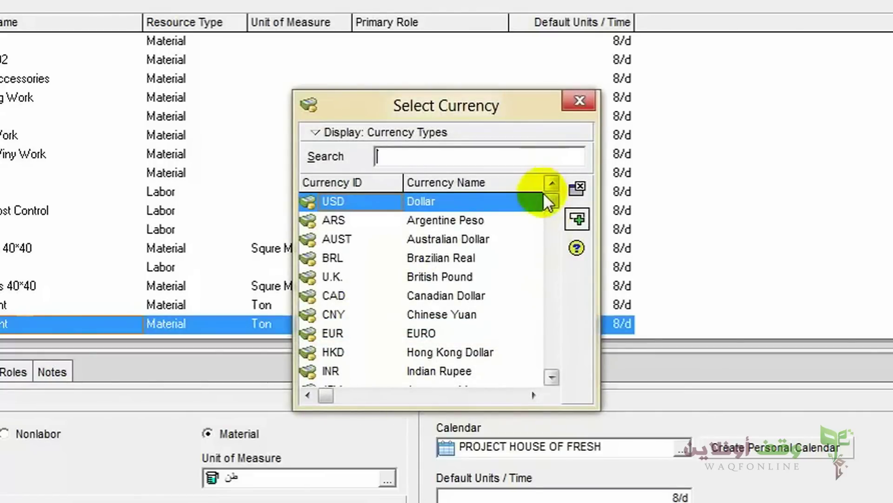
# - Set White Cement's currency to Egyption Pound and check its general ID and name details
pyautogui.moveTo(552, 201); pyautogui.dragTo(552, 372)
pyautogui.doubleClick(465, 374)
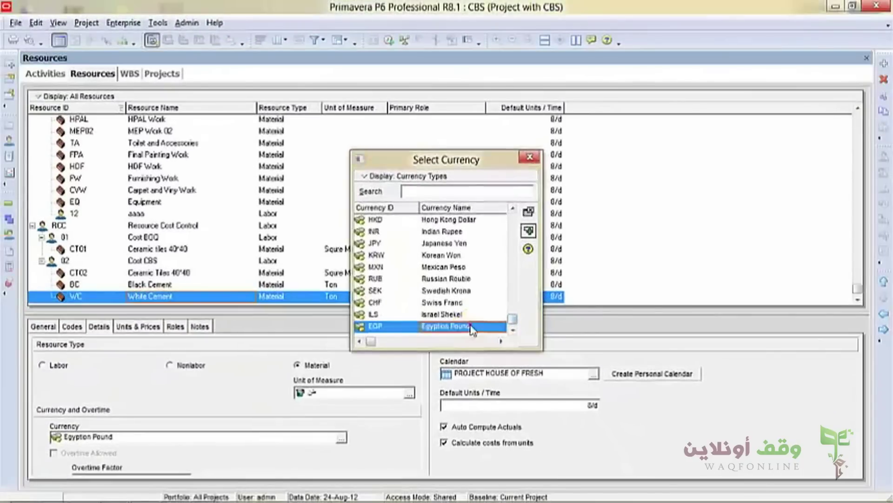
pyautogui.click(51, 327)
pyautogui.click(195, 361)
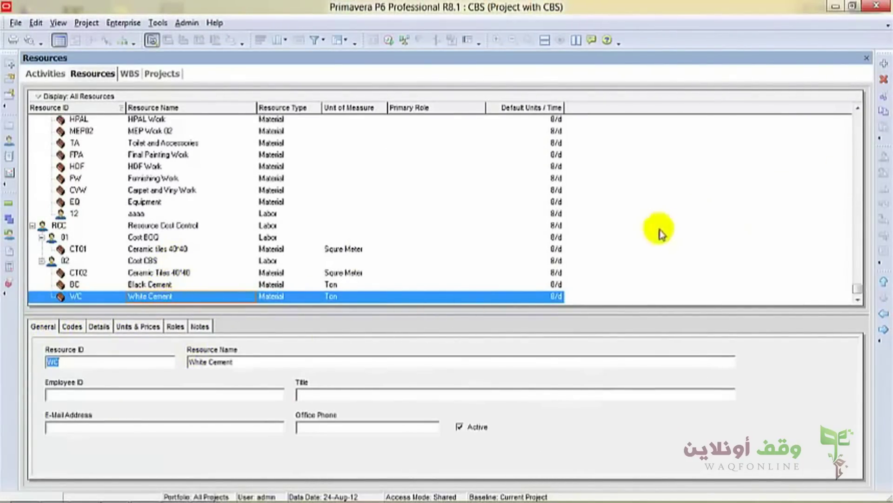
# - Add a material resource with ID SA and name Sand under Cost CBS, at the same level as White Cement
pyautogui.click(884, 65)
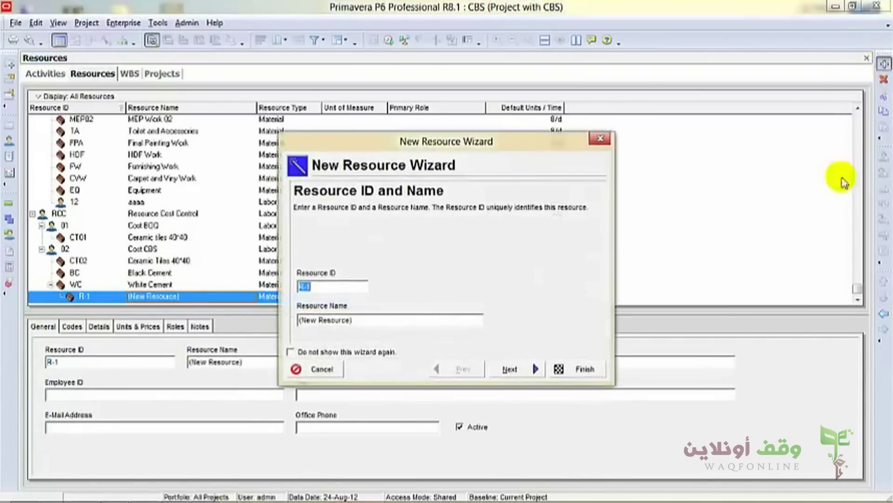
pyautogui.click(582, 369)
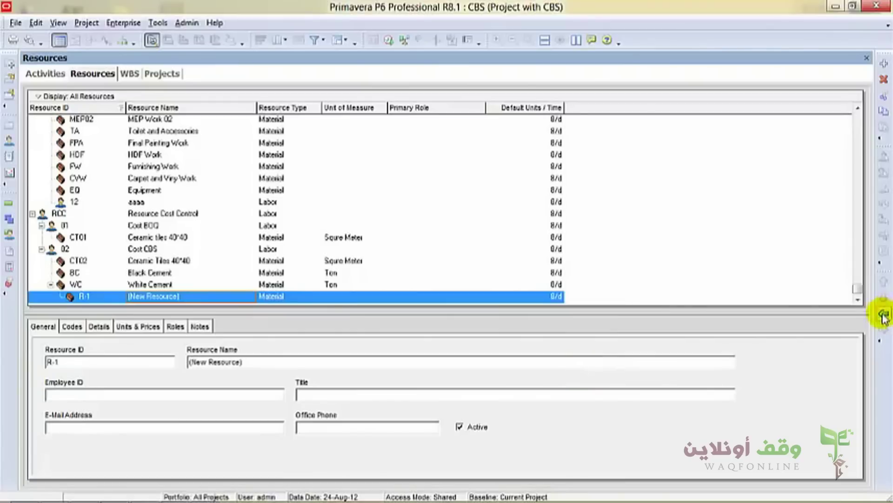
pyautogui.click(101, 297)
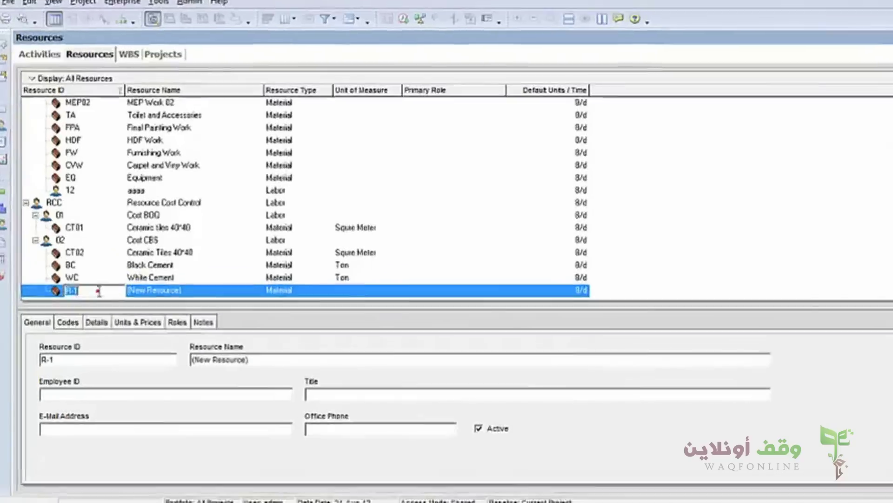
pyautogui.write('SA')
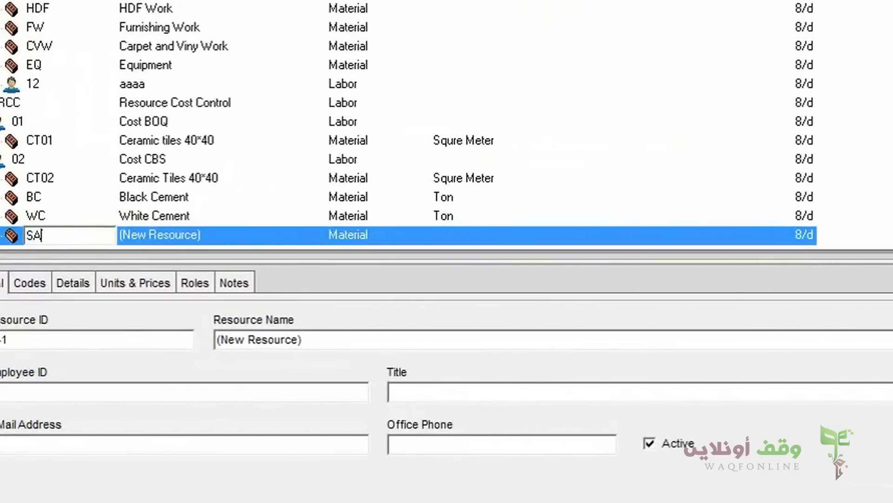
pyautogui.click(216, 233)
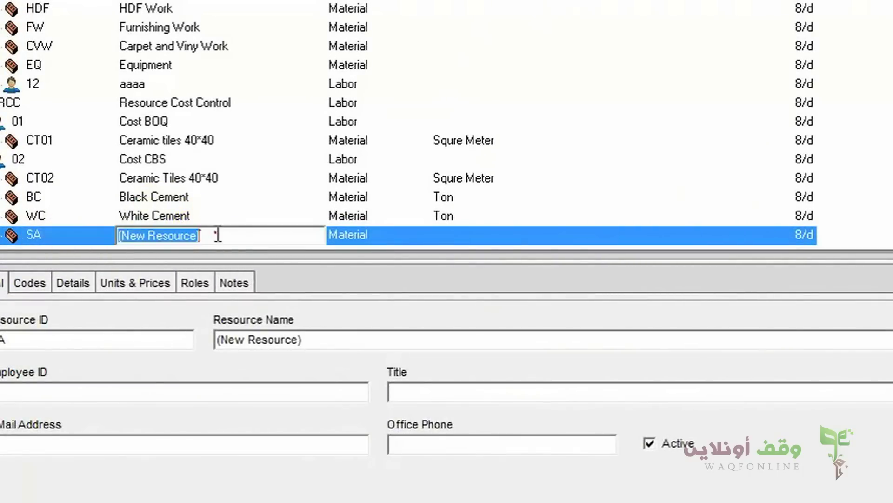
pyautogui.write('Sand')
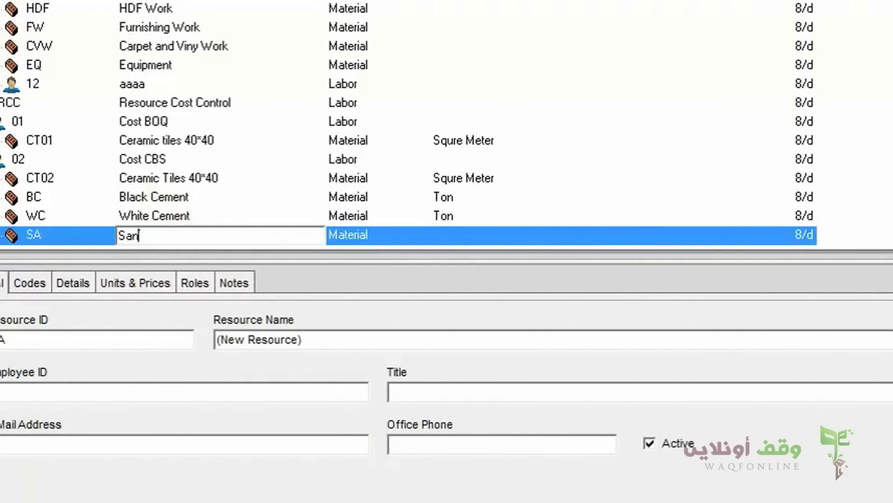
pyautogui.click(351, 239)
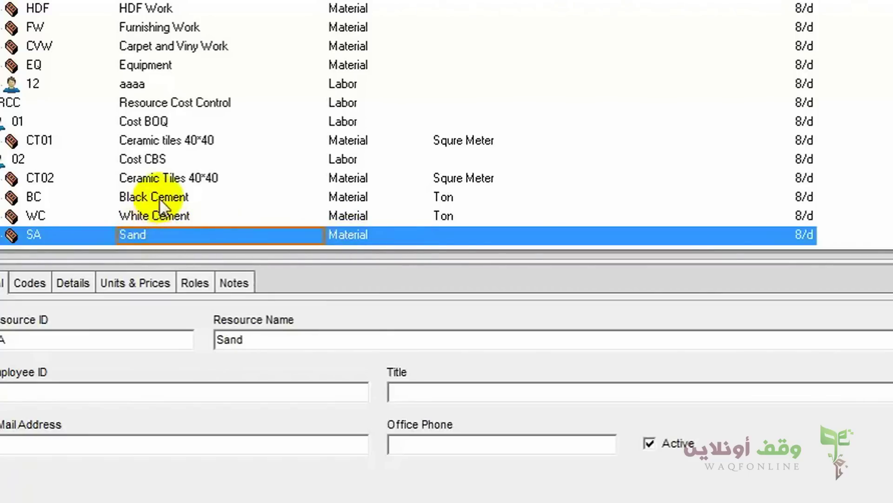
# - Set the Sand resource's unit of measure to Cubic Meter
pyautogui.click(68, 279)
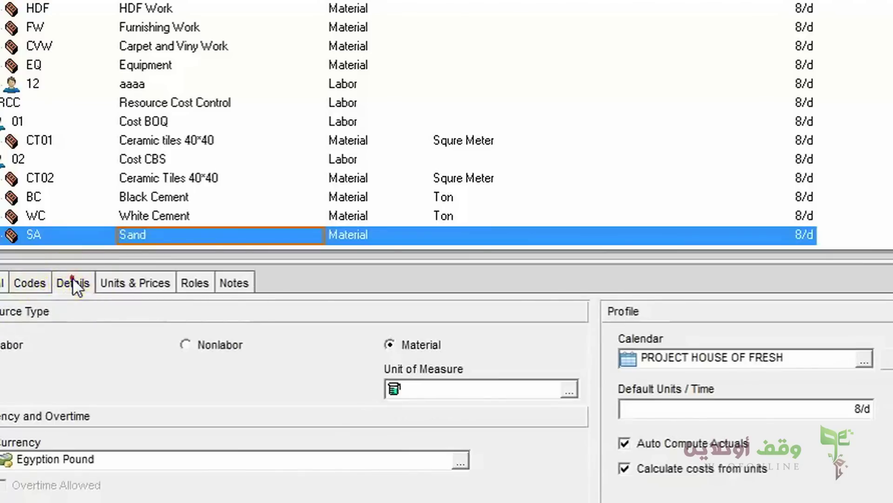
pyautogui.click(572, 387)
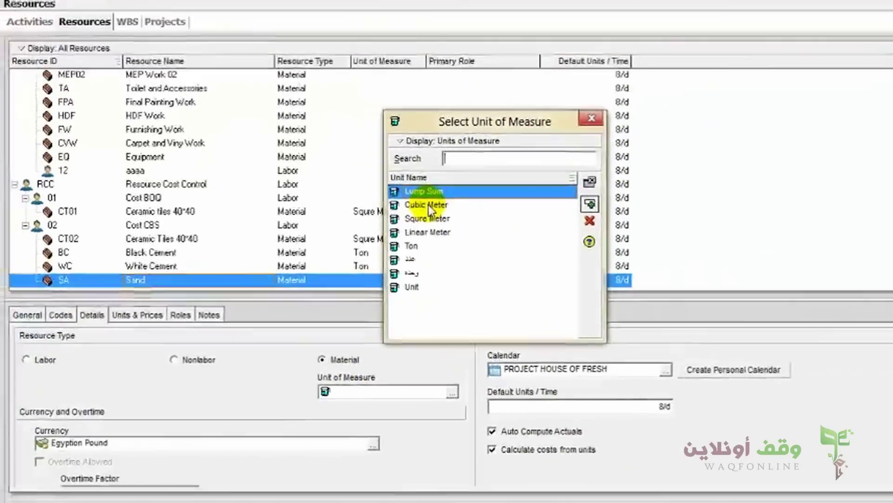
pyautogui.doubleClick(501, 154)
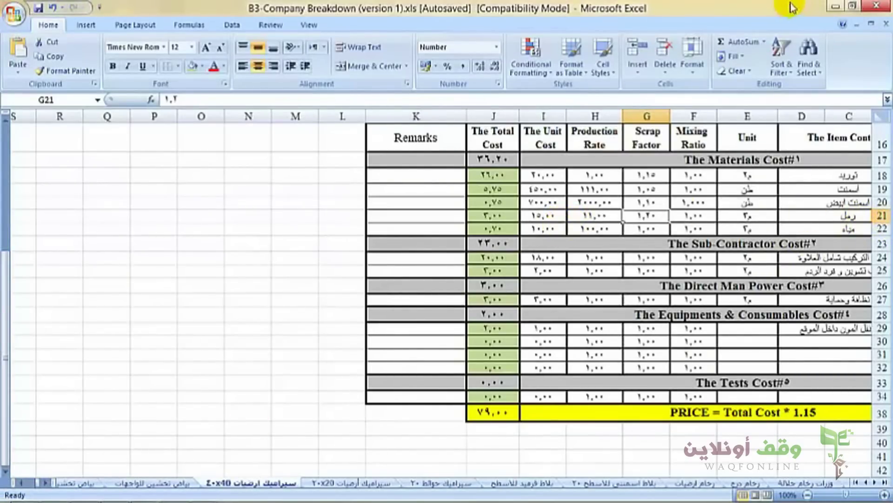
# - Return from the Excel cost breakdown to Primavera P6 and set the Sand resource's price per unit to 15
pyautogui.click(833, 8)
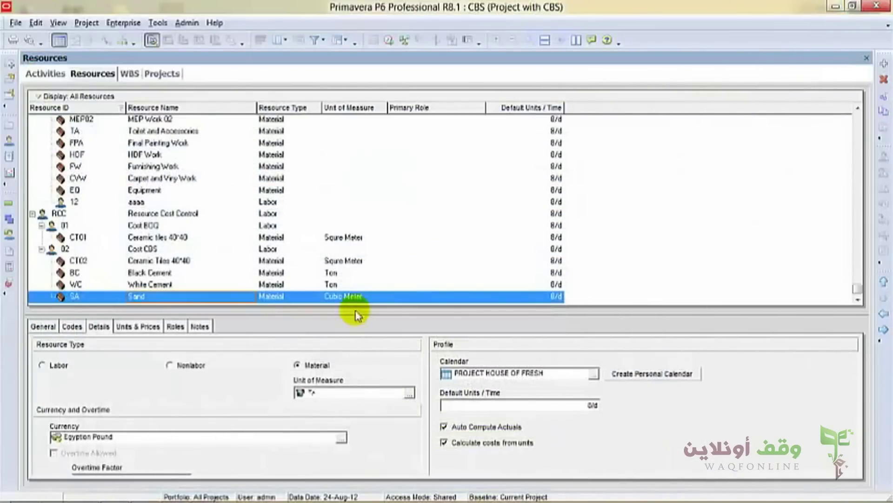
pyautogui.click(125, 326)
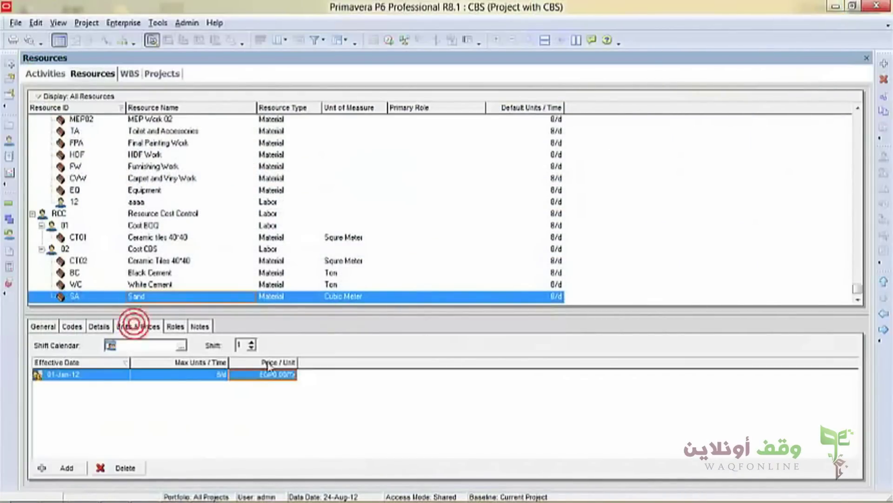
pyautogui.click(284, 373)
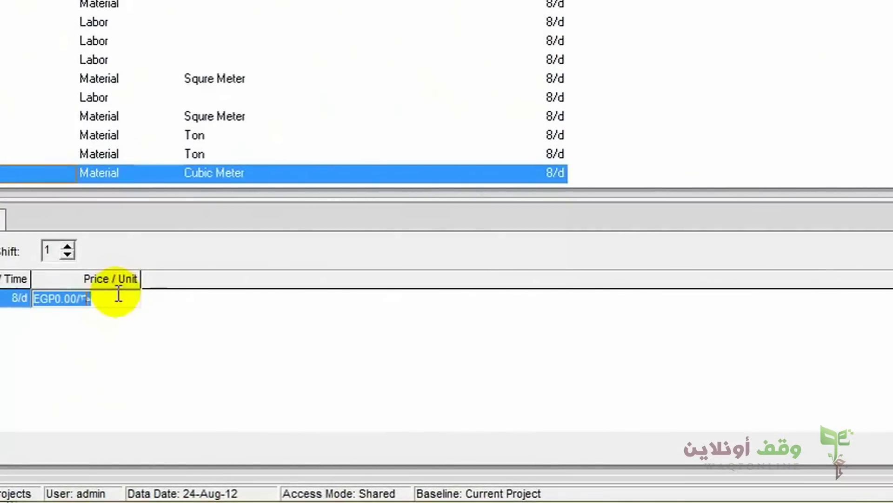
pyautogui.write('1')
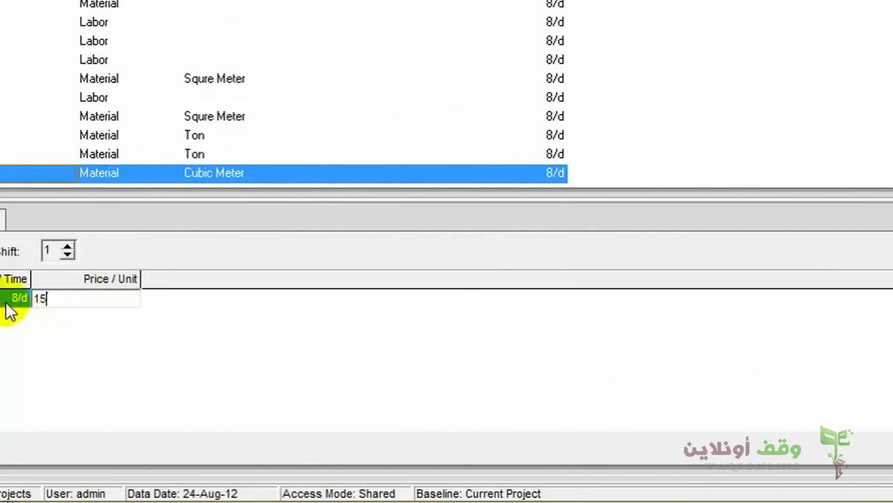
pyautogui.write('5')
pyautogui.press('Return')
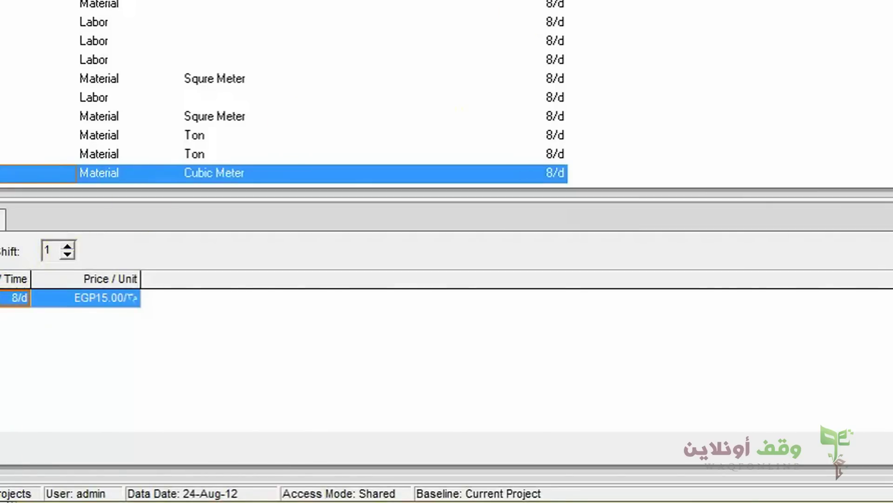
# - Add a material resource with ID WA and name Water under Cost CBS, at the same level as Sand
pyautogui.press('Insert')
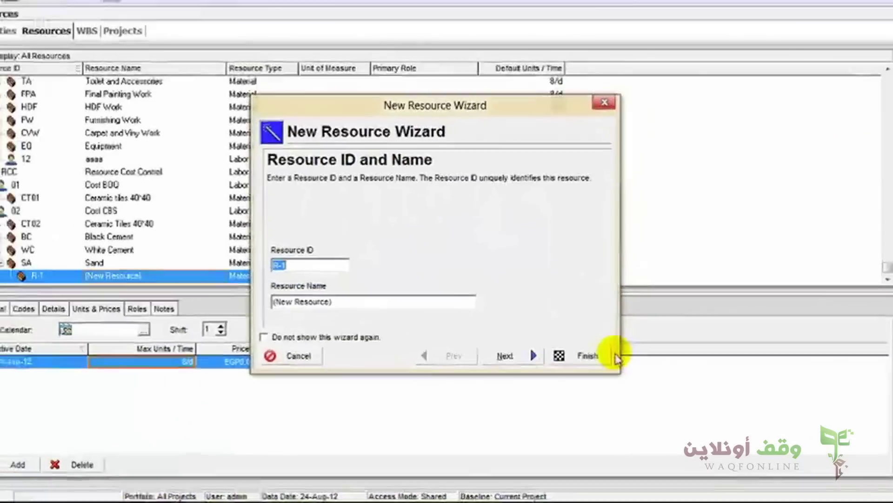
pyautogui.click(605, 356)
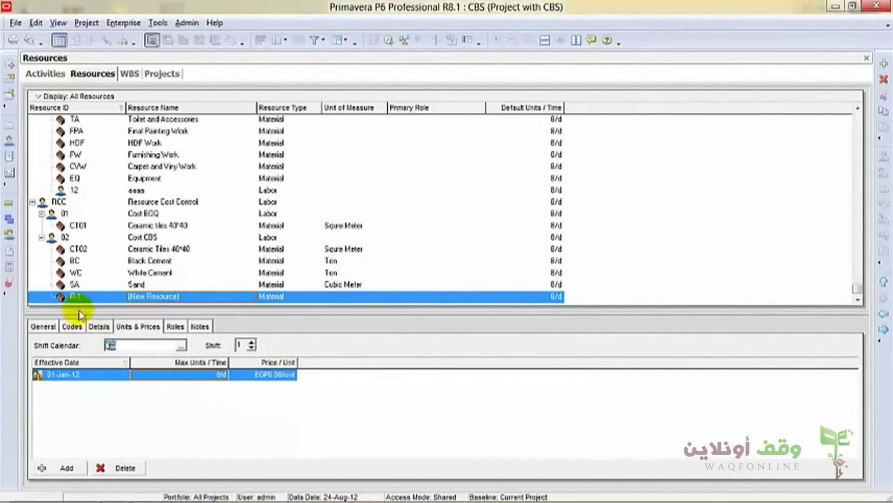
pyautogui.click(85, 298)
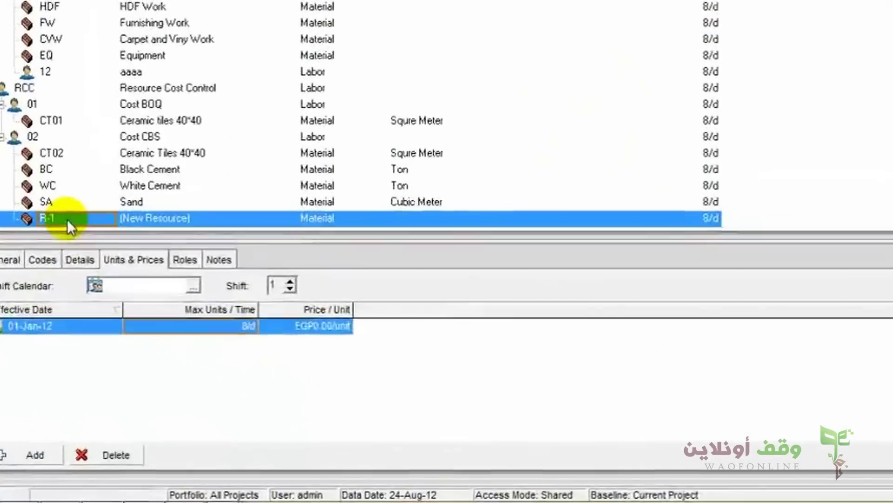
pyautogui.write('WA')
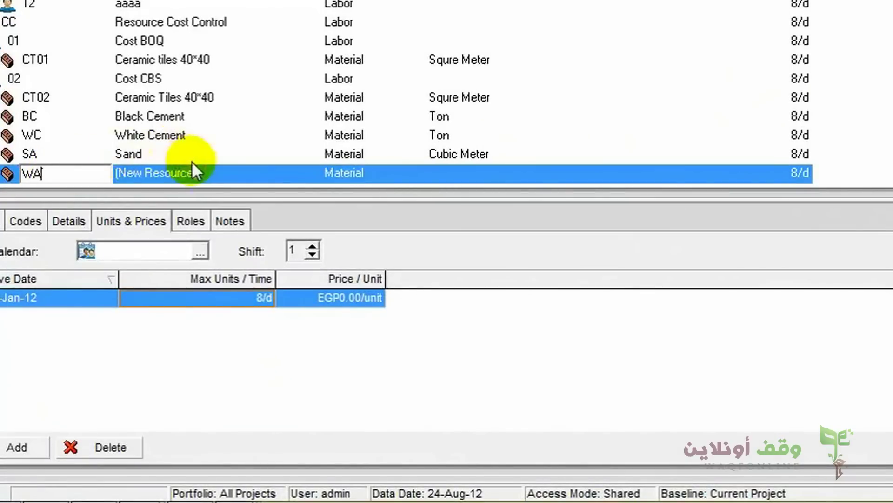
pyautogui.click(213, 168)
pyautogui.write('Wa')
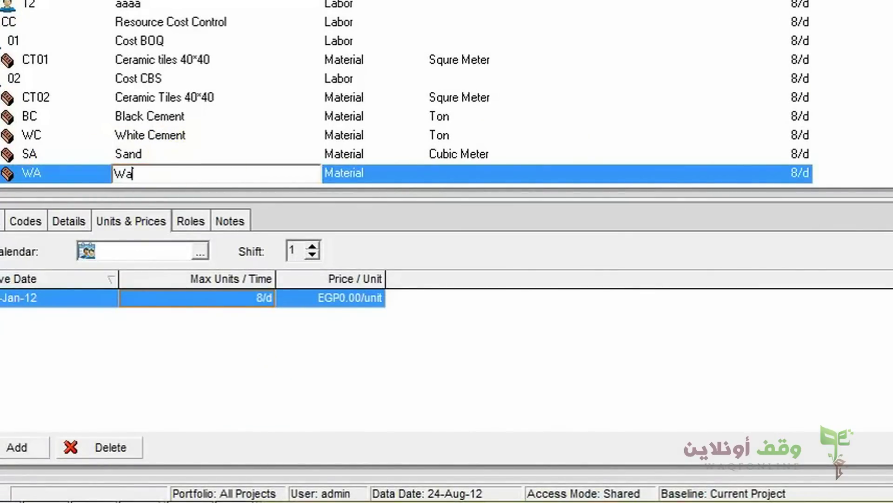
pyautogui.write('ter')
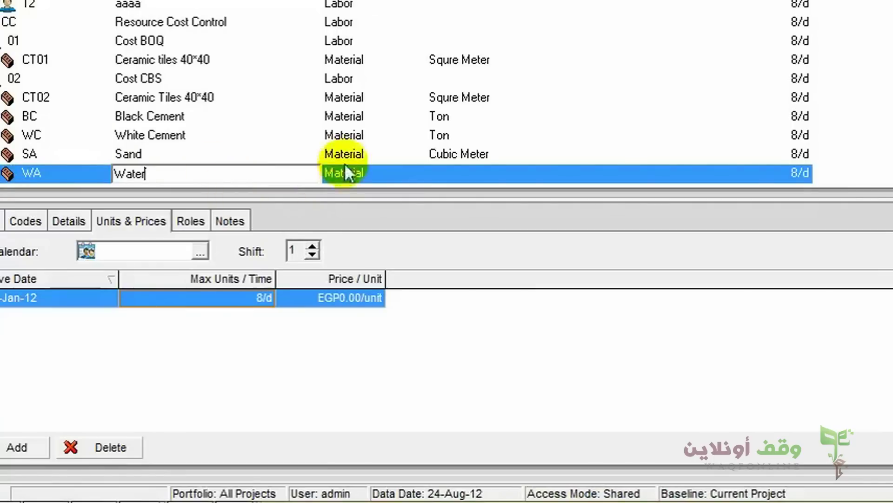
# - Set the Water resource's price per unit to 10 and its unit of measure to Cubic Meter
pyautogui.click(330, 292)
pyautogui.click(331, 292)
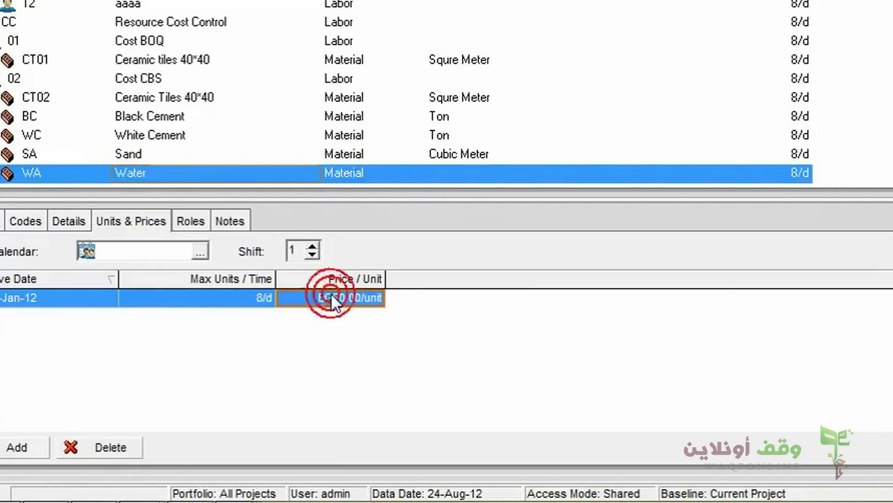
pyautogui.write('10')
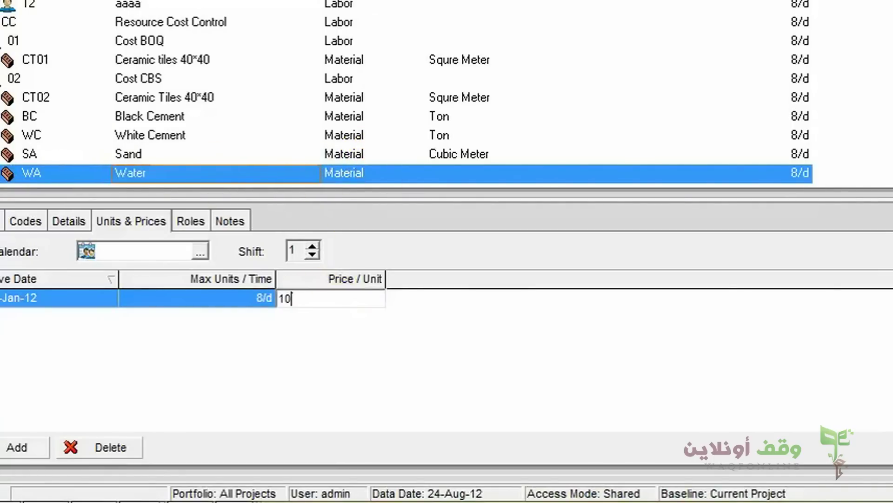
pyautogui.click(69, 222)
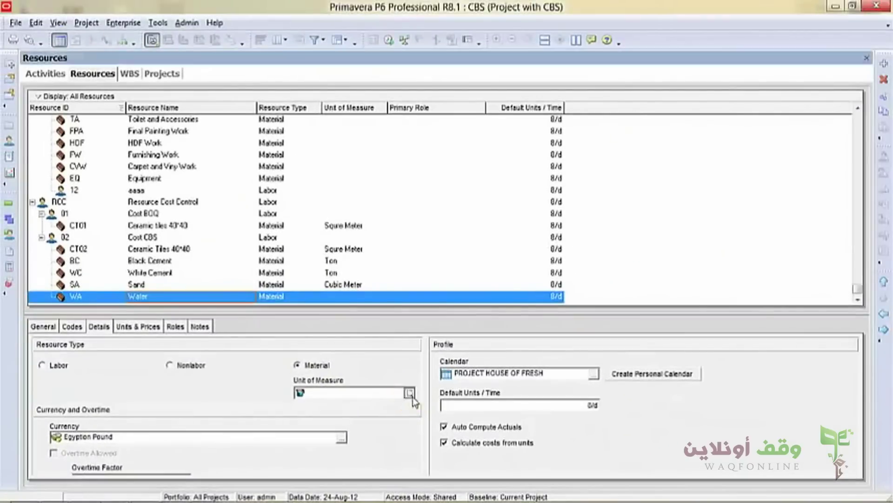
pyautogui.click(528, 344)
pyautogui.doubleClick(388, 232)
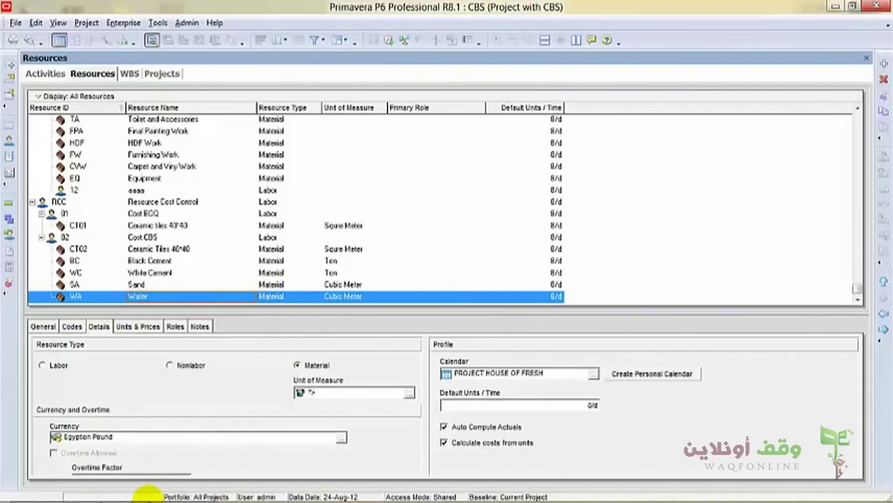
# - Examine the two sub-contractor cost items in the B3-Company Breakdown workbook in Excel, and return to Primavera P6
pyautogui.moveTo(143, 493)
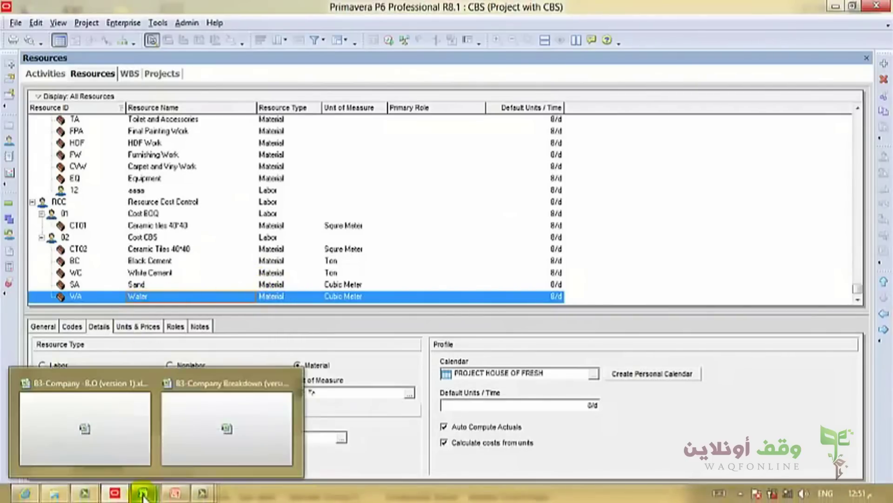
pyautogui.click(214, 433)
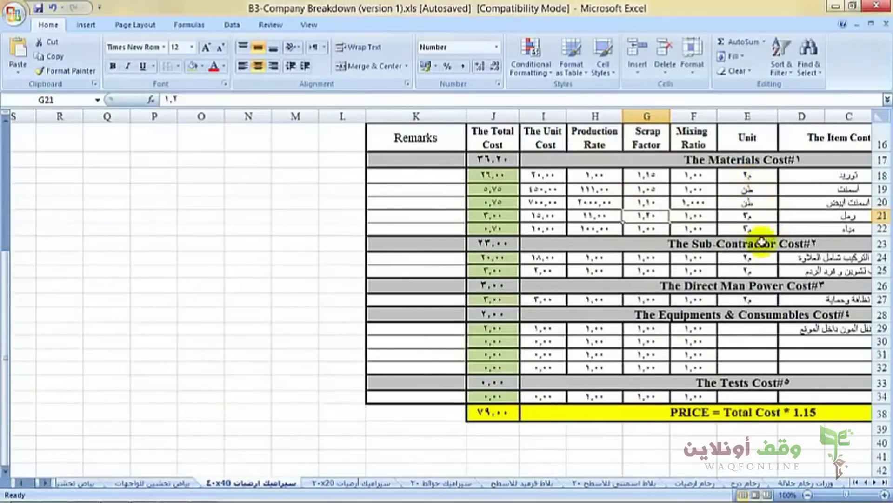
pyautogui.click(833, 257)
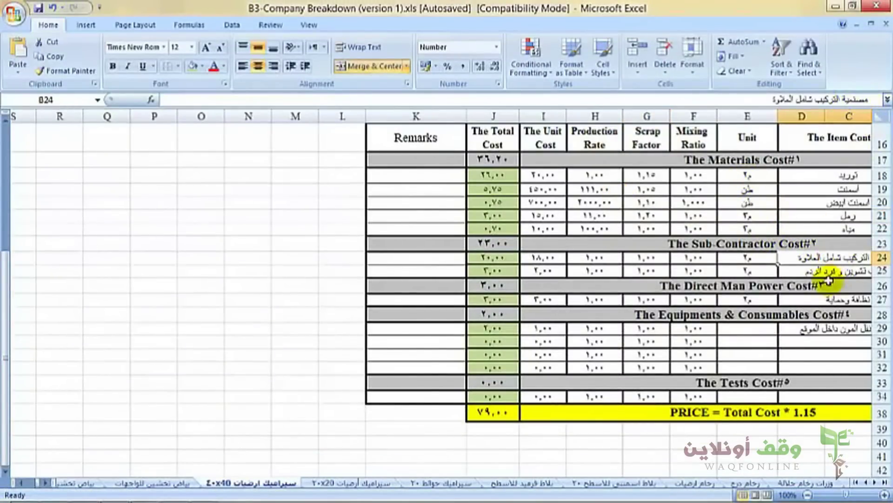
pyautogui.click(824, 272)
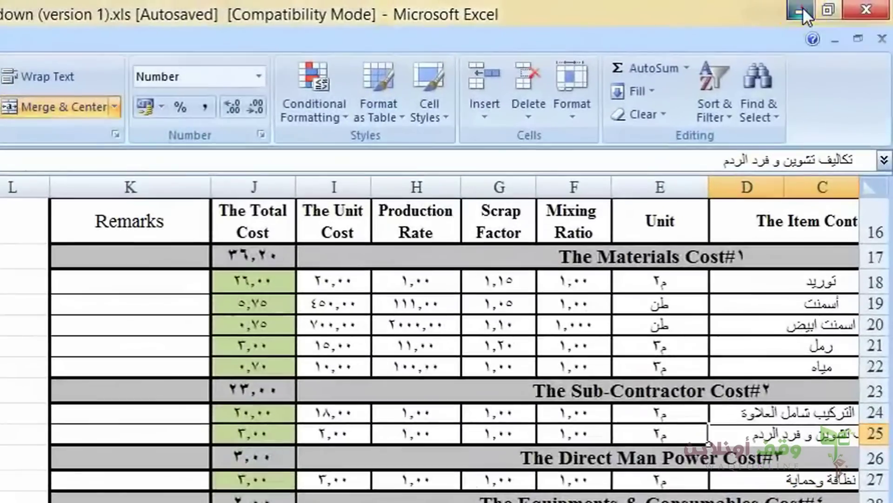
pyautogui.click(835, 6)
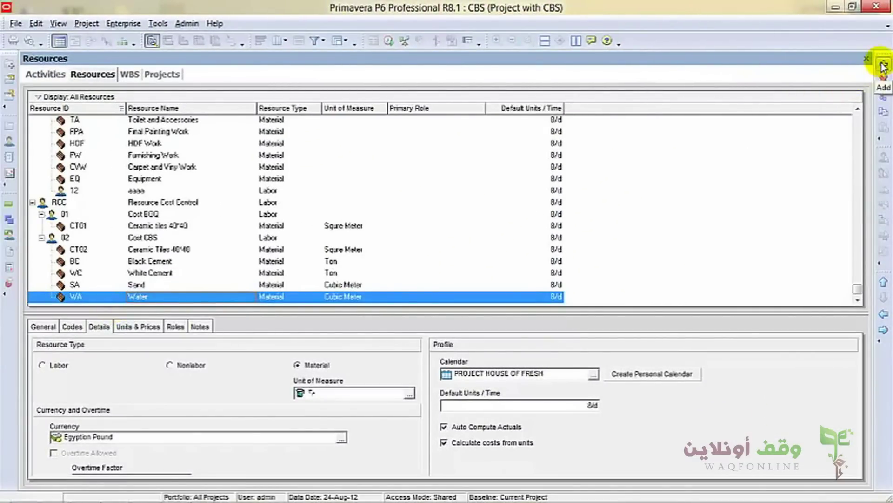
pyautogui.moveTo(75, 494)
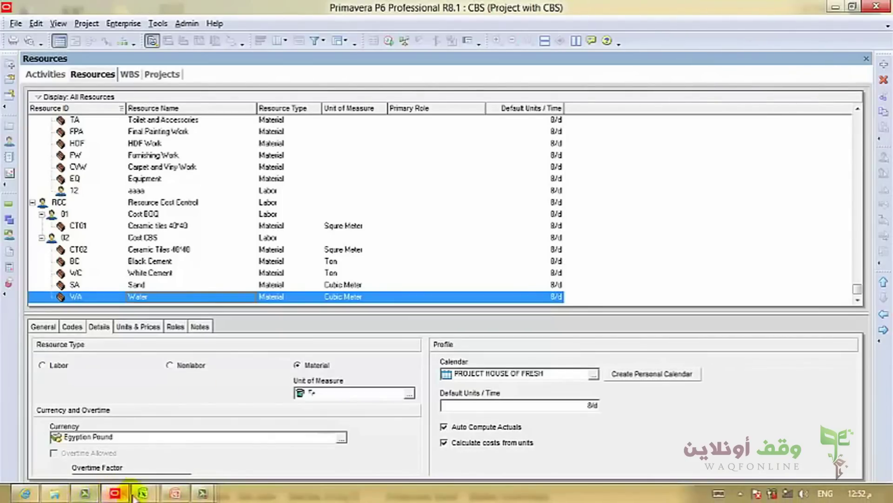
pyautogui.moveTo(202, 495)
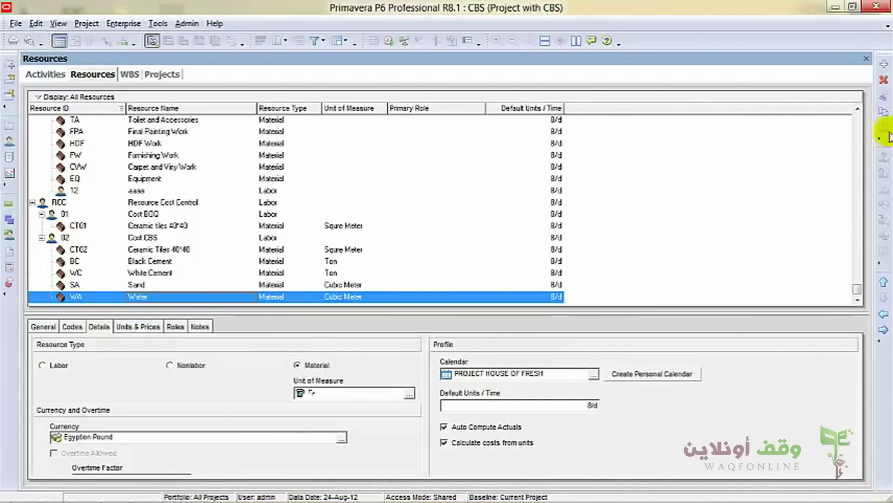
# - Add a material resource with ID FI and name Fixed under Cost CBS, at the same level as Water, consulting the Excel cost breakdown
pyautogui.click(882, 70)
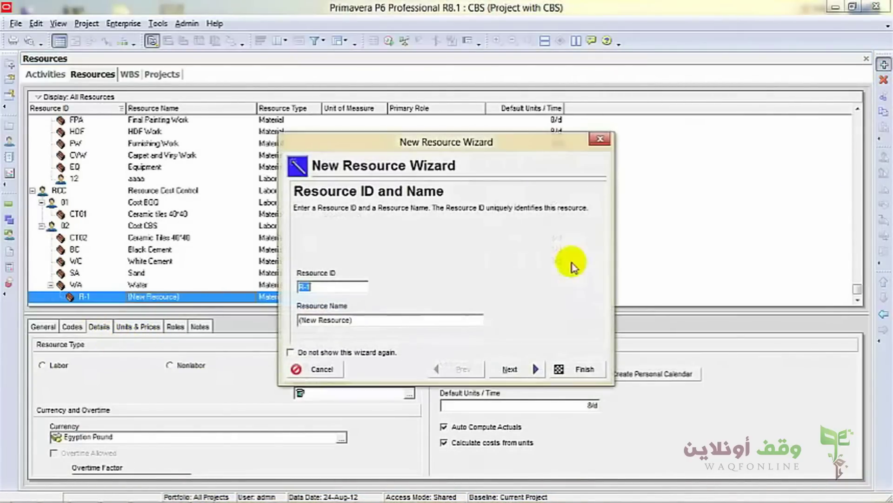
pyautogui.click(585, 370)
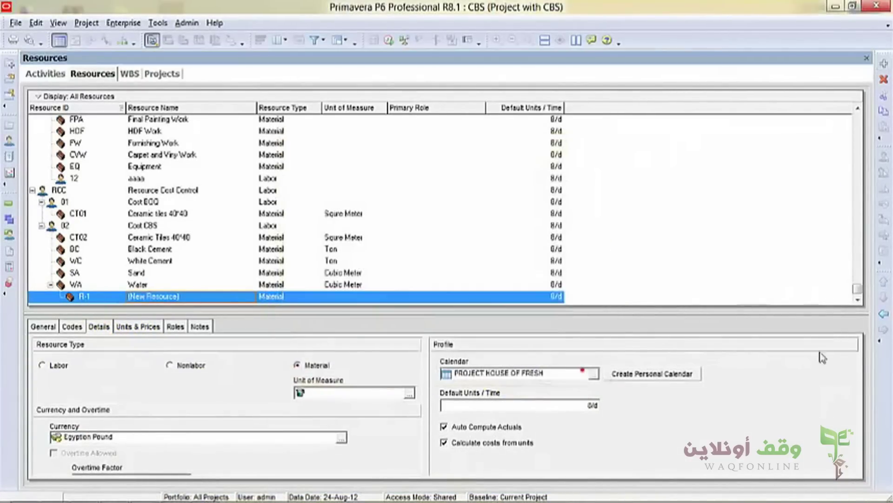
pyautogui.click(883, 314)
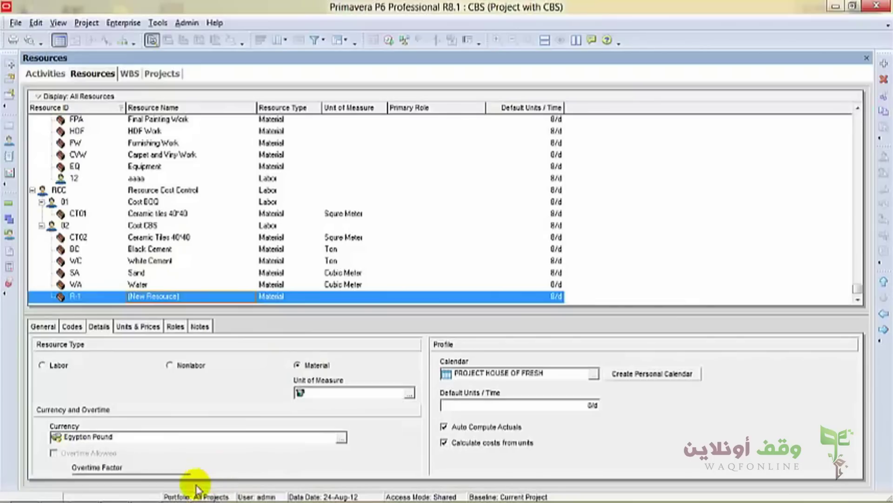
pyautogui.moveTo(140, 495)
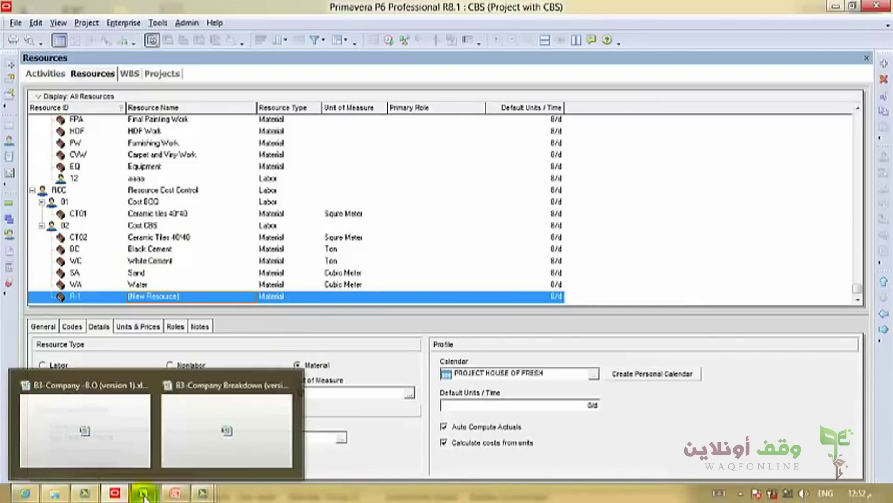
pyautogui.click(201, 440)
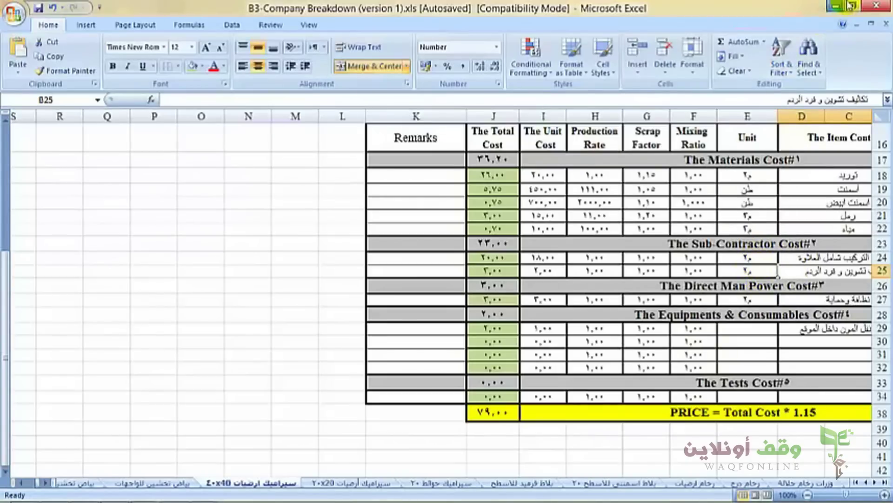
pyautogui.click(835, 7)
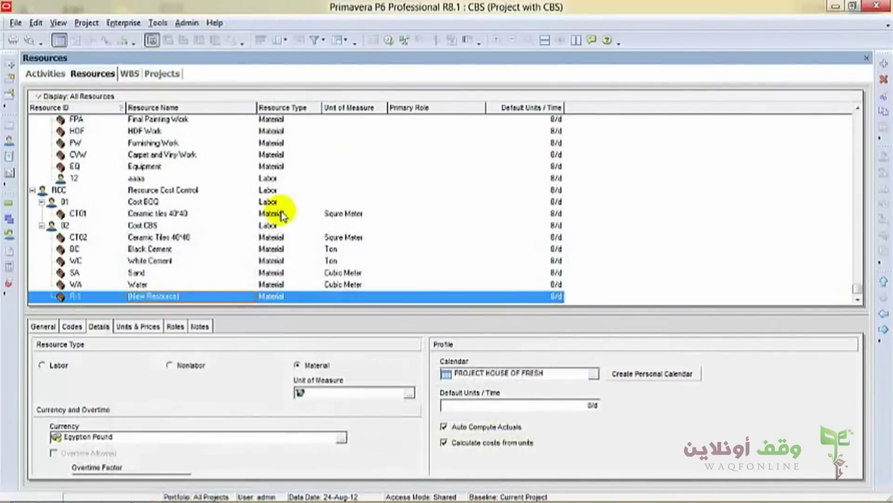
pyautogui.click(102, 298)
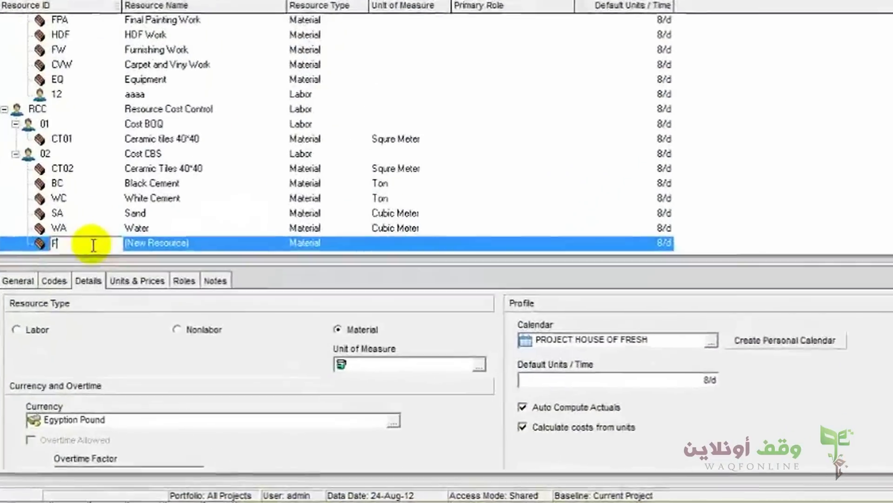
pyautogui.write('FI')
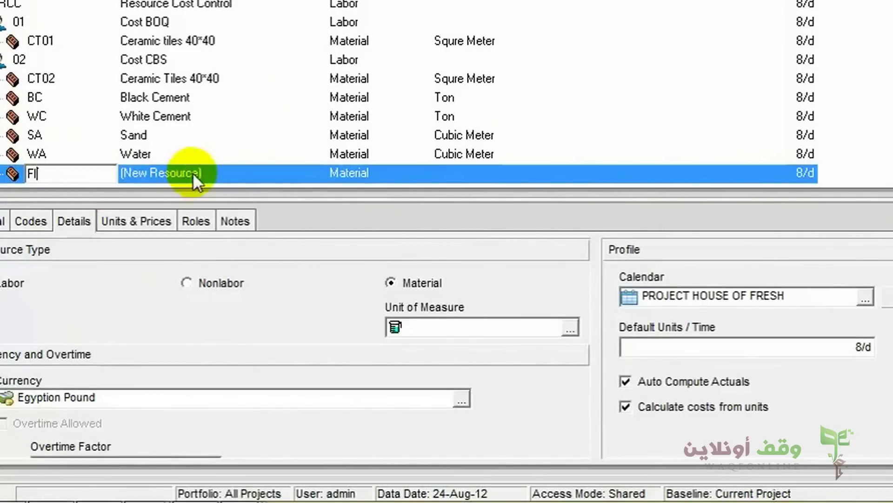
pyautogui.click(214, 175)
pyautogui.click(218, 174)
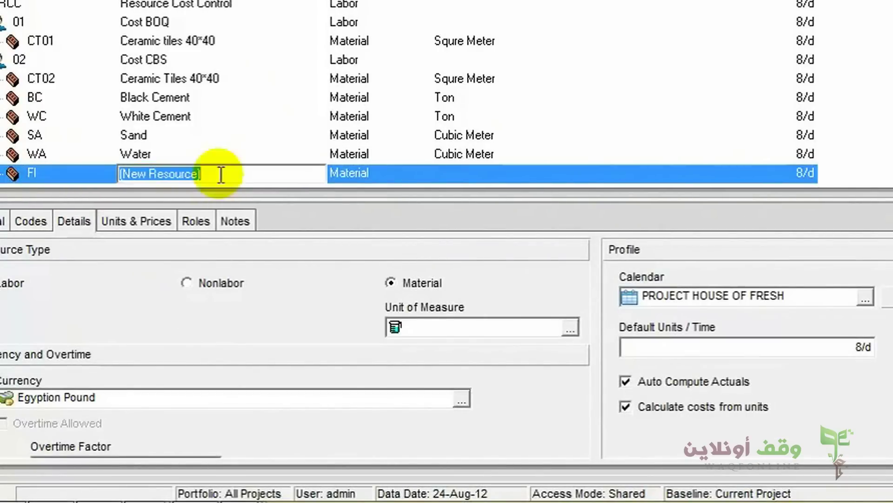
pyautogui.write('Fixed')
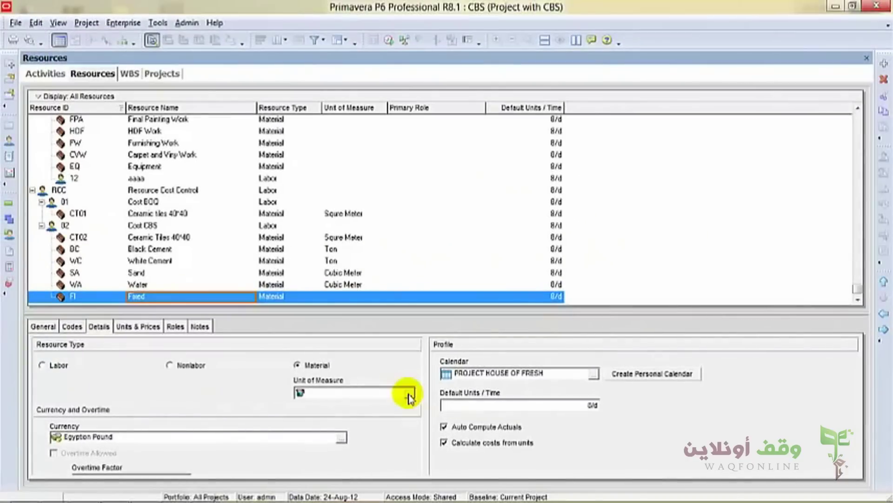
# - Set the Fixed resource's unit of measure to Squre Meter
pyautogui.click(571, 327)
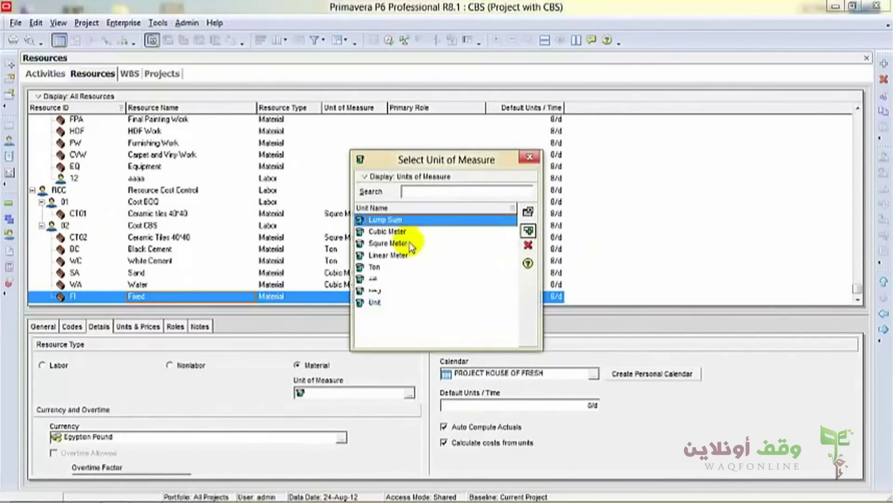
pyautogui.doubleClick(395, 244)
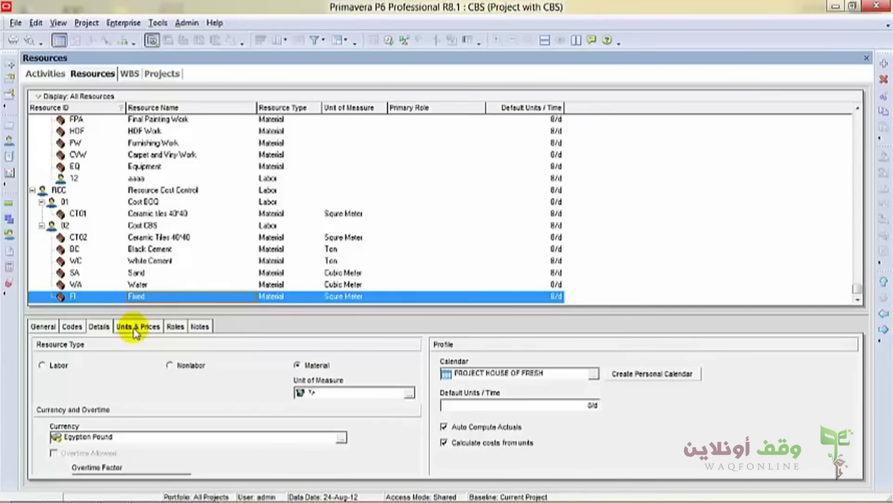
pyautogui.click(858, 299)
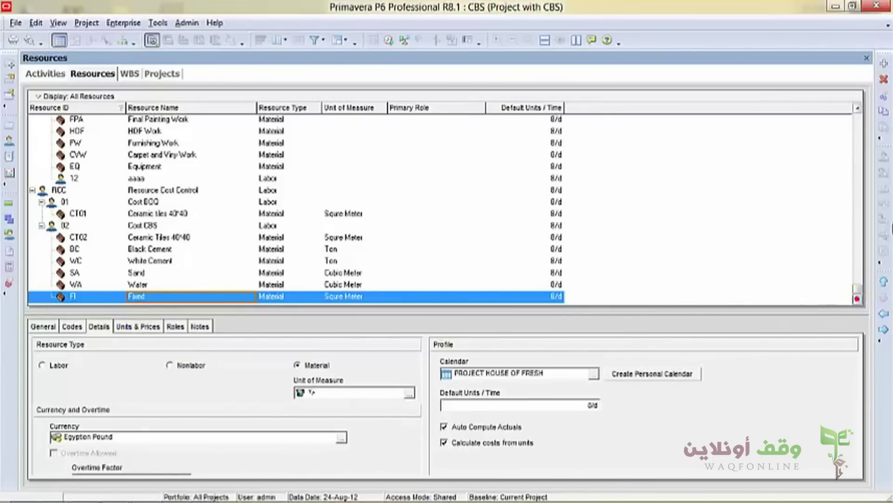
# - Add a material resource with ID ST and name Storge under Cost CBS, at the same level as Fixed
pyautogui.click(883, 63)
pyautogui.click(558, 365)
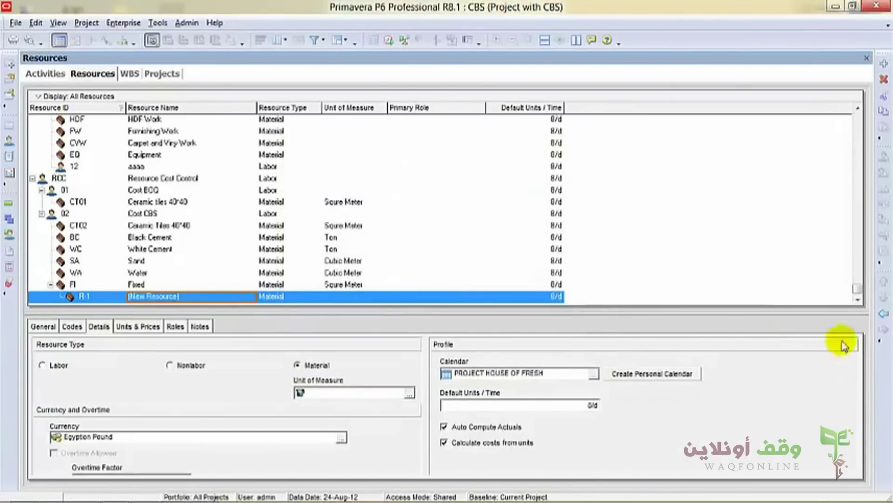
pyautogui.click(93, 296)
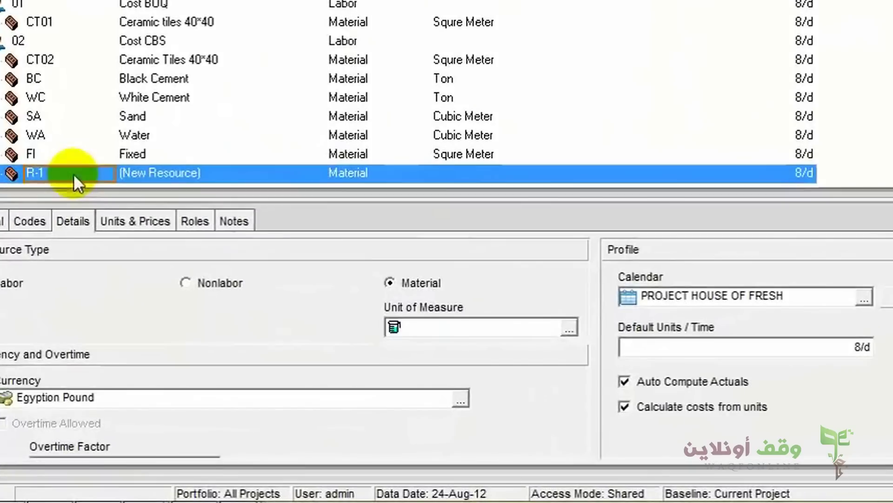
pyautogui.click(84, 227)
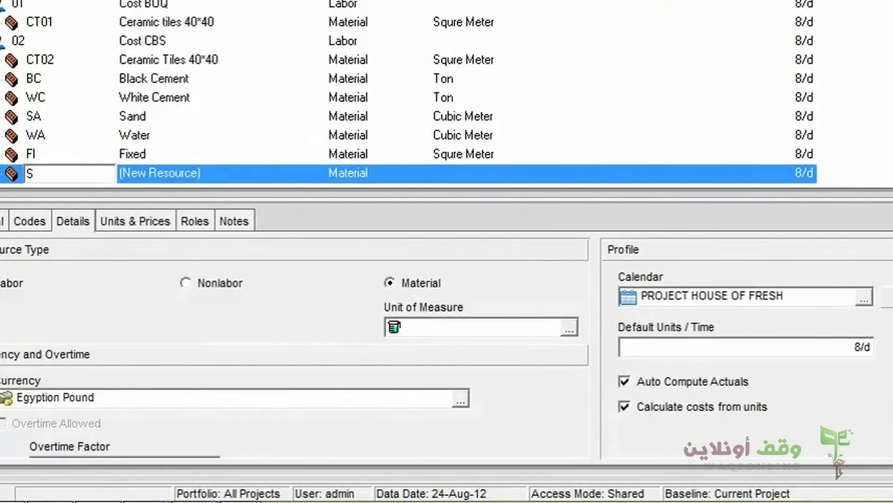
pyautogui.write('ST')
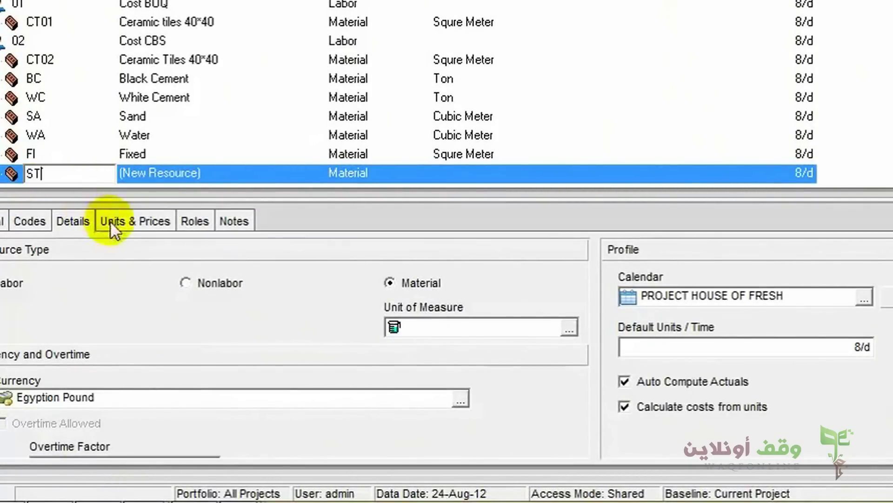
pyautogui.click(206, 169)
pyautogui.click(206, 169)
pyautogui.write('S')
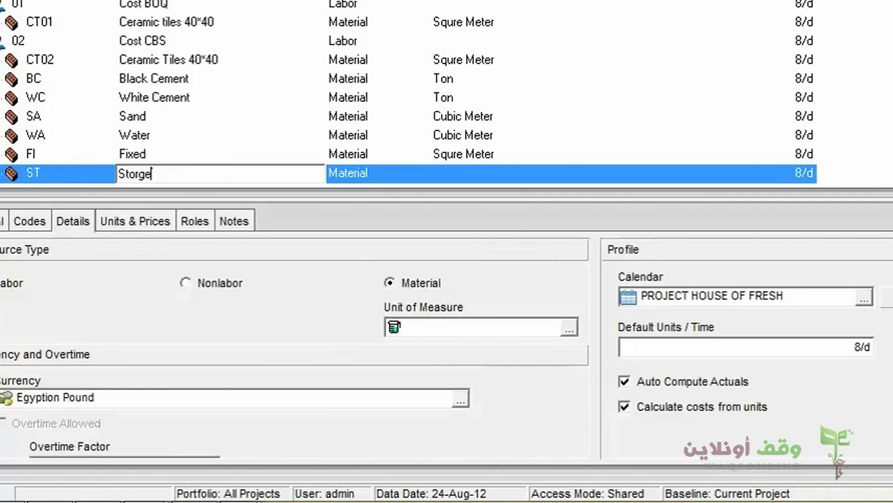
pyautogui.write('torge')
# - Set the Storge resource's unit of measure to Squre Meter
pyautogui.click(570, 329)
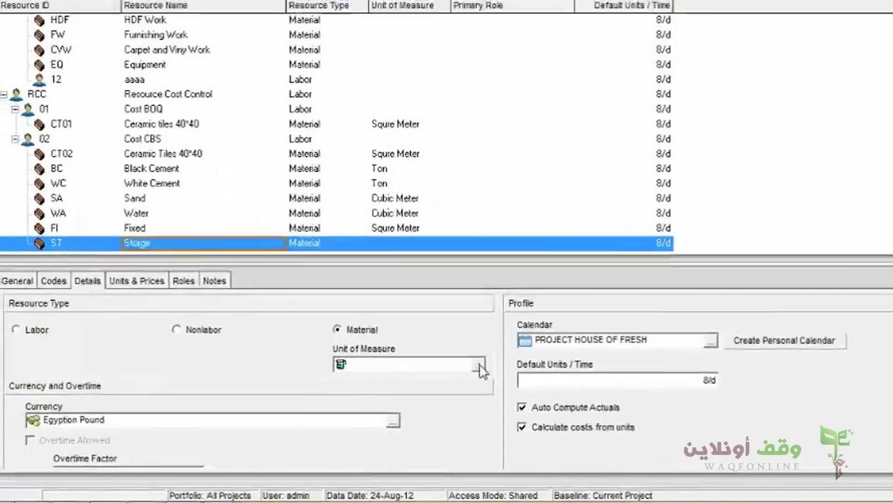
pyautogui.click(479, 366)
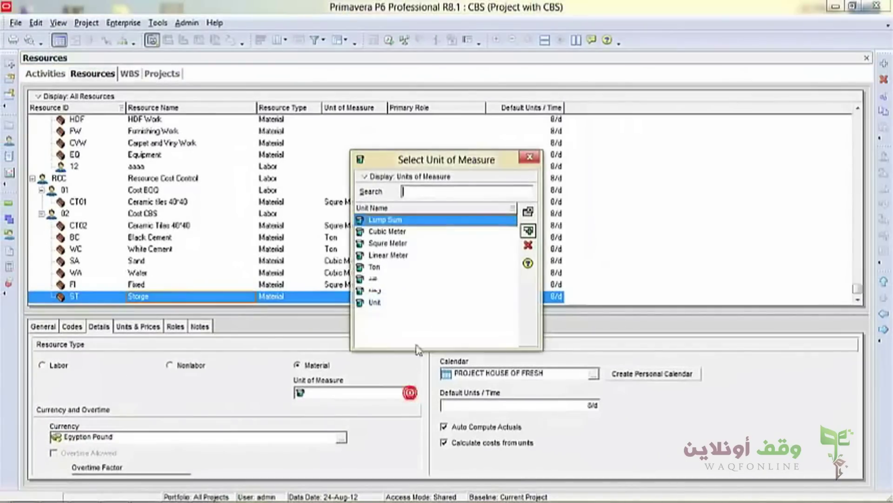
pyautogui.doubleClick(385, 243)
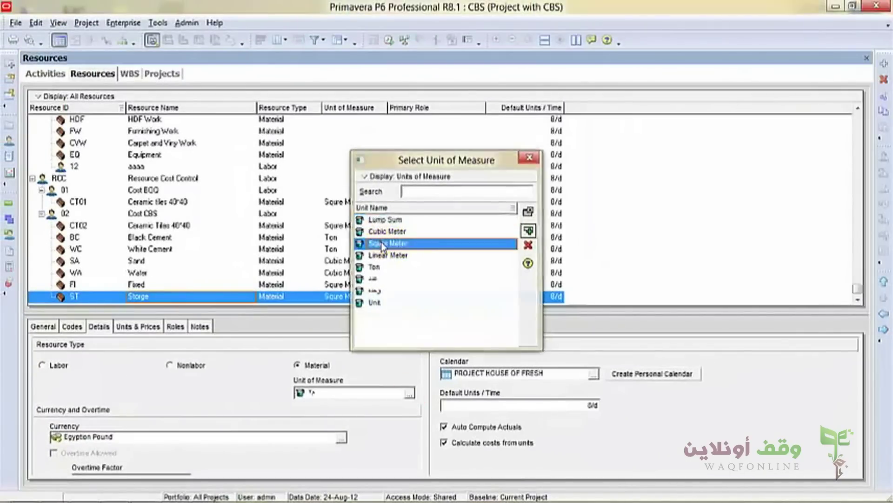
# - Set the Fixed resource's price per unit to 18, consulting the sub-contractor costs in the B3-Company Breakdown workbook in Excel
pyautogui.click(161, 331)
pyautogui.click(140, 284)
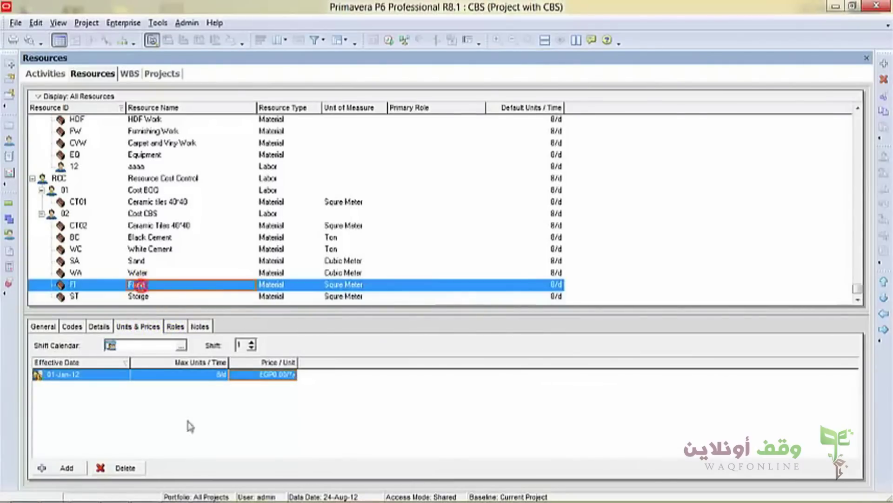
pyautogui.moveTo(143, 492)
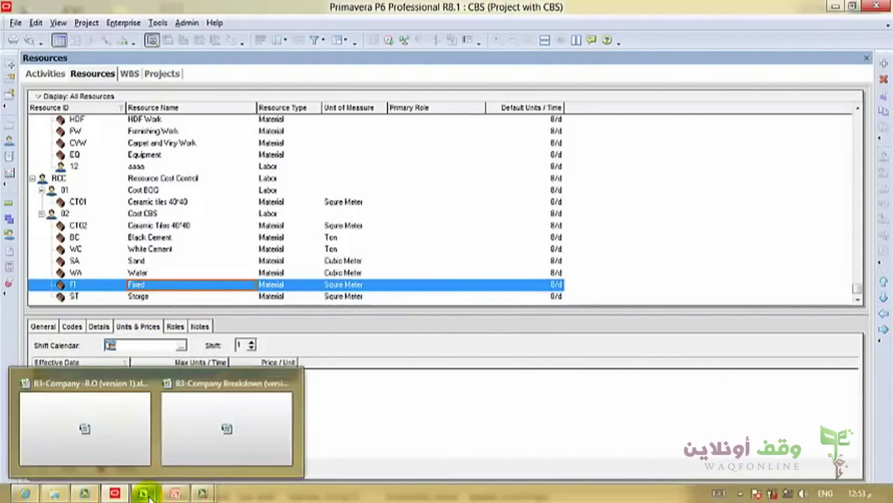
pyautogui.click(201, 444)
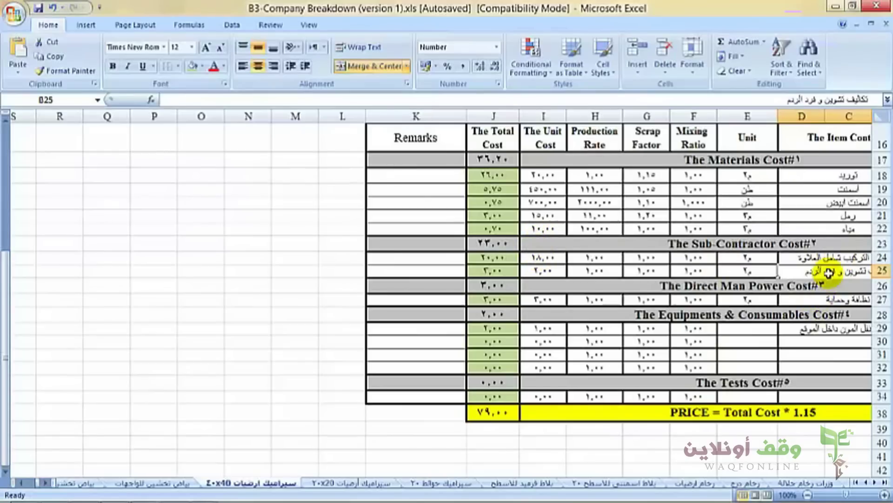
pyautogui.click(835, 6)
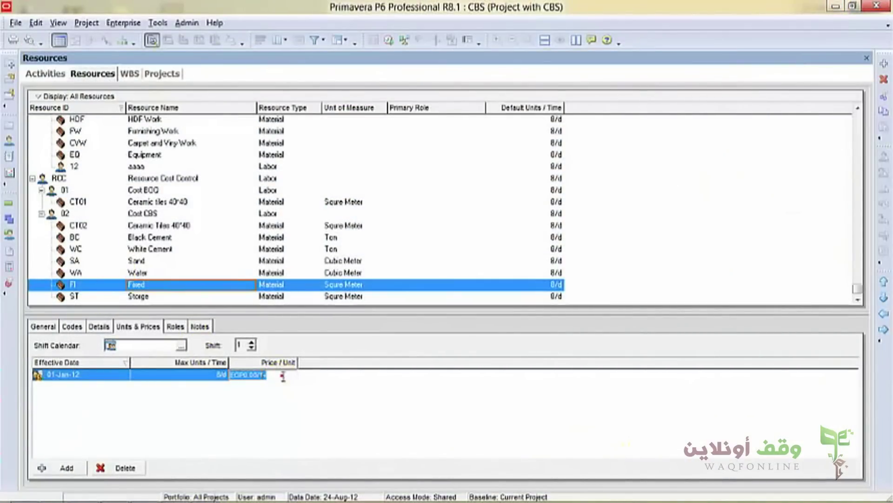
pyautogui.click(282, 375)
pyautogui.write('18')
pyautogui.press('Return')
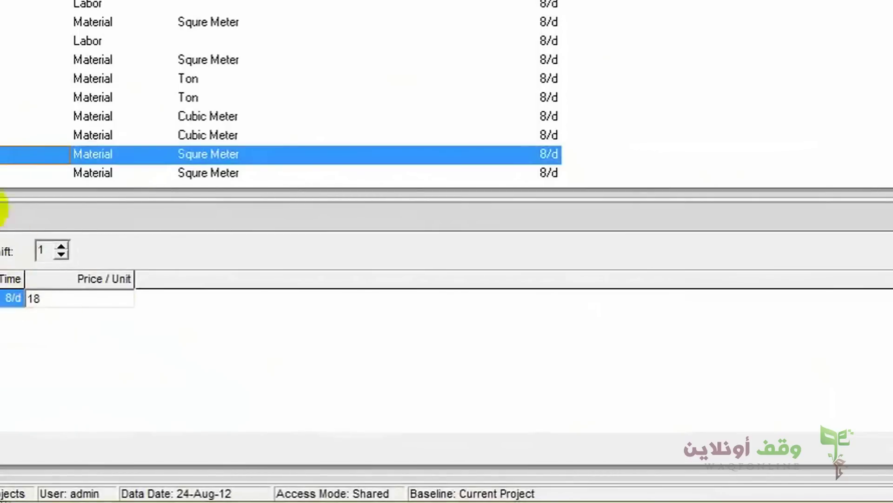
# - Set the Storge resource's price per unit to 2
pyautogui.click(35, 173)
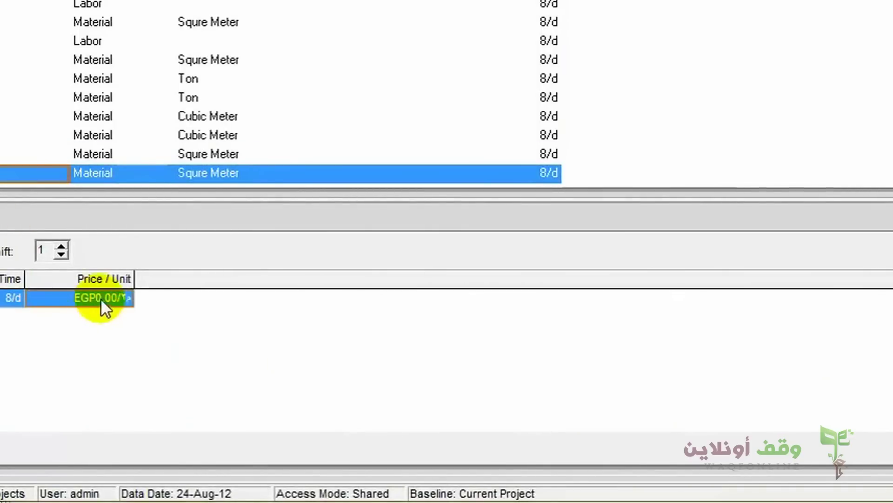
pyautogui.click(117, 299)
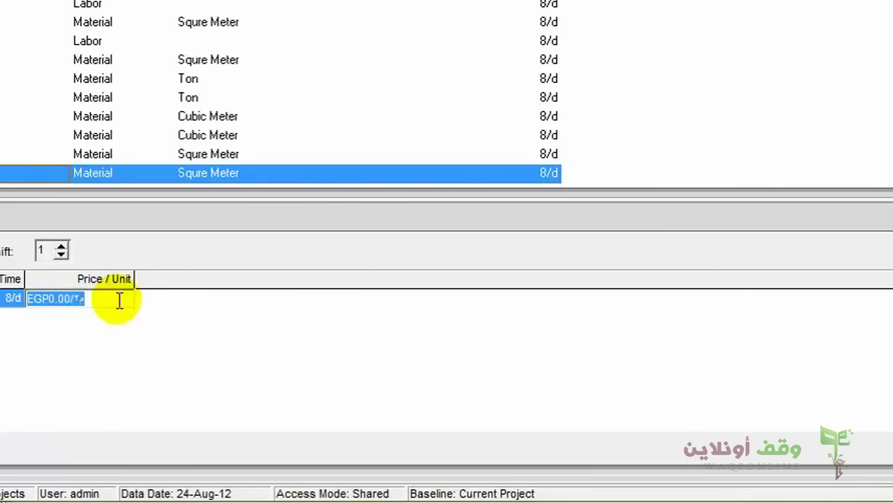
pyautogui.write('2')
pyautogui.press('Return')
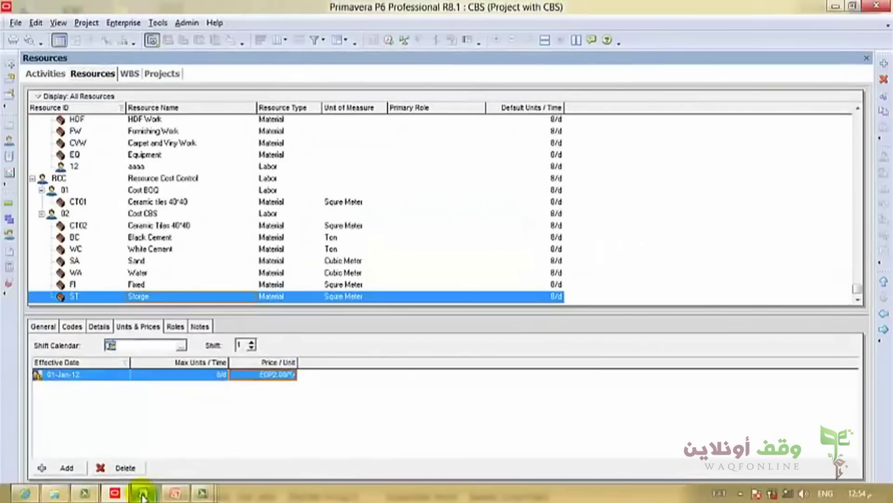
# - Examine the direct man power and equipment cost items in the B3-Company Breakdown workbook in Excel, and return to Primavera P6
pyautogui.moveTo(145, 495)
pyautogui.click(181, 454)
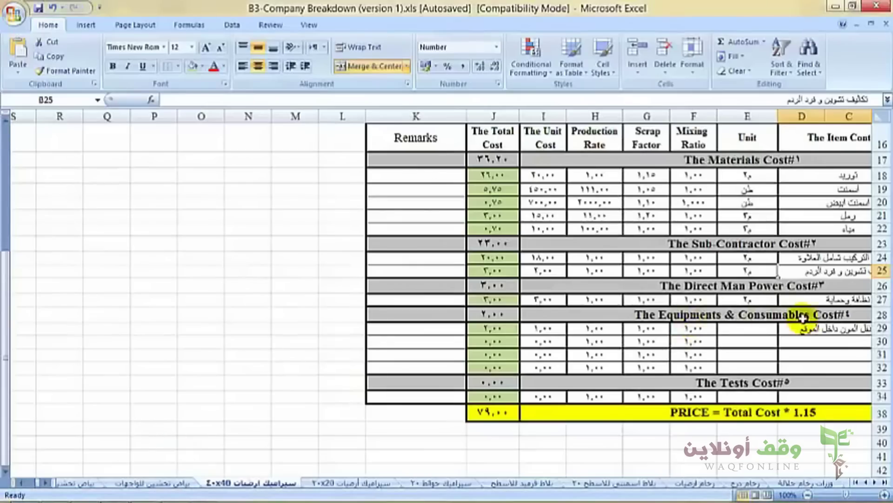
pyautogui.click(814, 298)
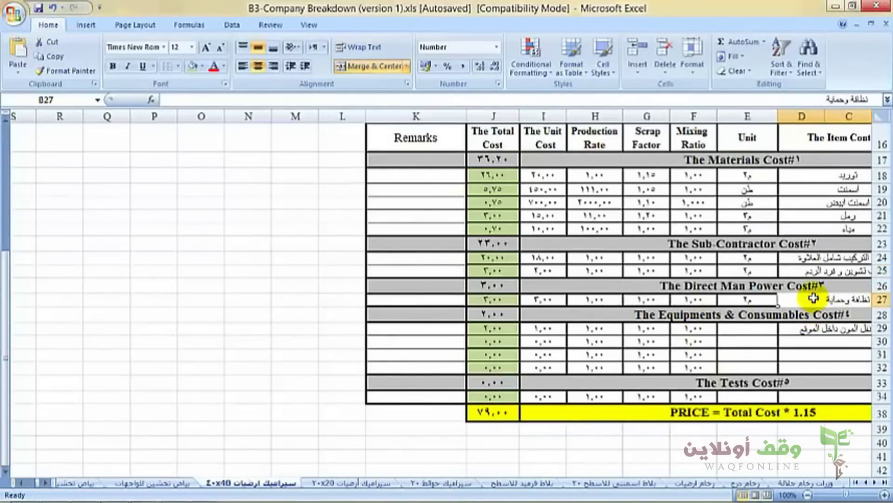
pyautogui.click(807, 328)
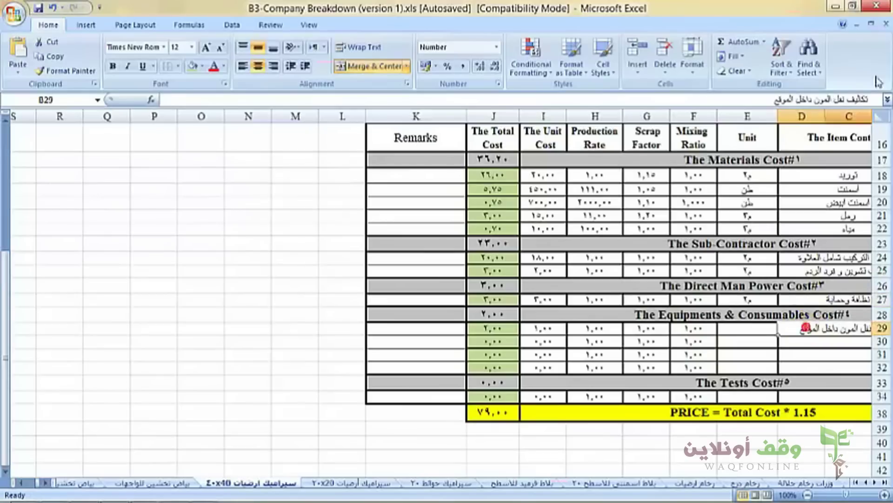
pyautogui.click(836, 7)
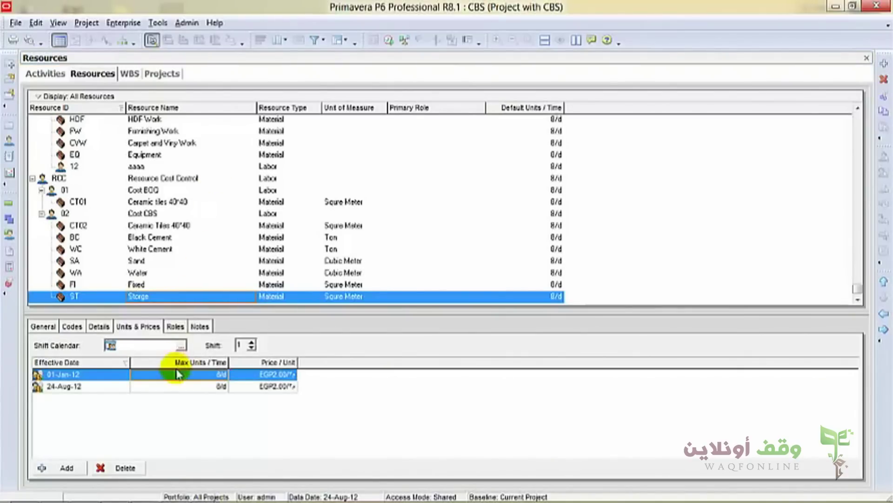
# - Delete the extra rate entry dated 24-Aug-12 from the Storge resource
pyautogui.click(171, 388)
pyautogui.rightClick(171, 386)
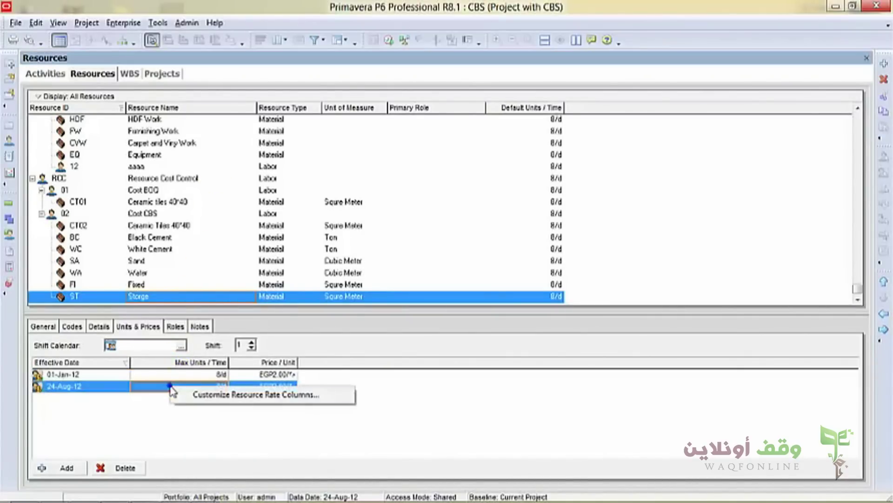
pyautogui.click(119, 467)
pyautogui.click(413, 279)
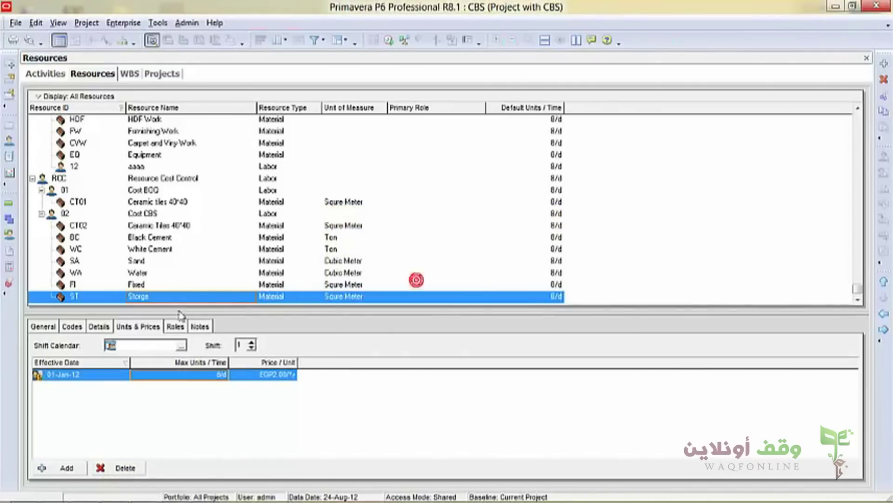
# - Add a material resource with ID CL and name Cleaning under Cost CBS, at the same level as Storge
pyautogui.click(289, 298)
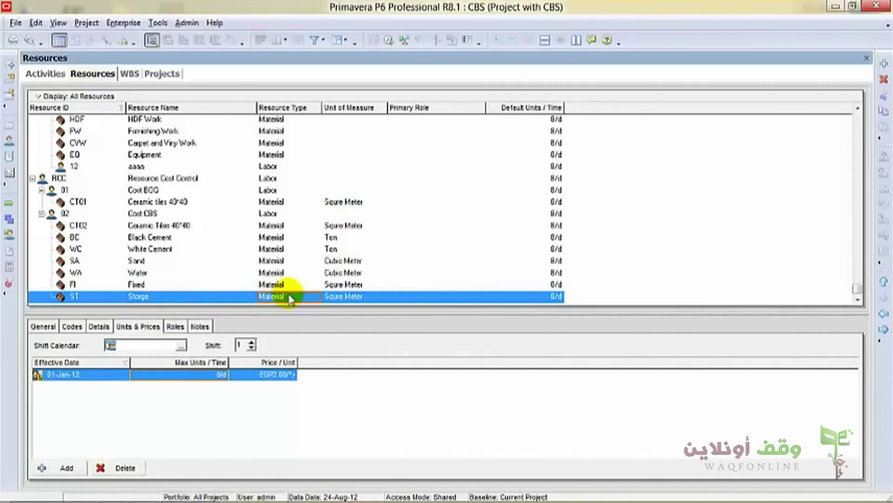
pyautogui.click(884, 64)
pyautogui.click(580, 368)
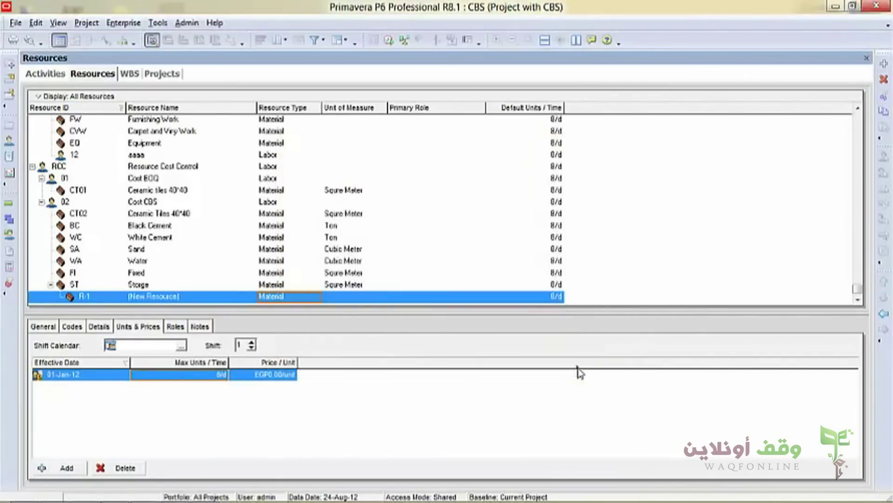
pyautogui.click(883, 313)
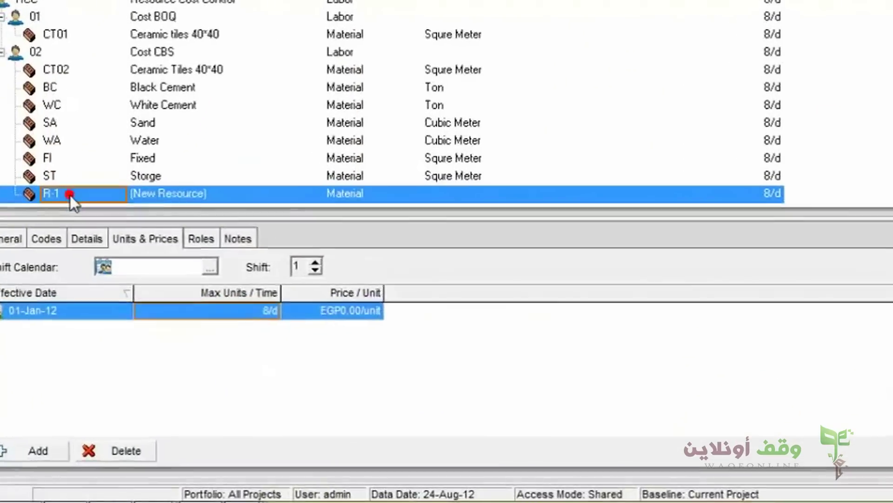
pyautogui.click(87, 296)
pyautogui.click(69, 175)
pyautogui.write('CL')
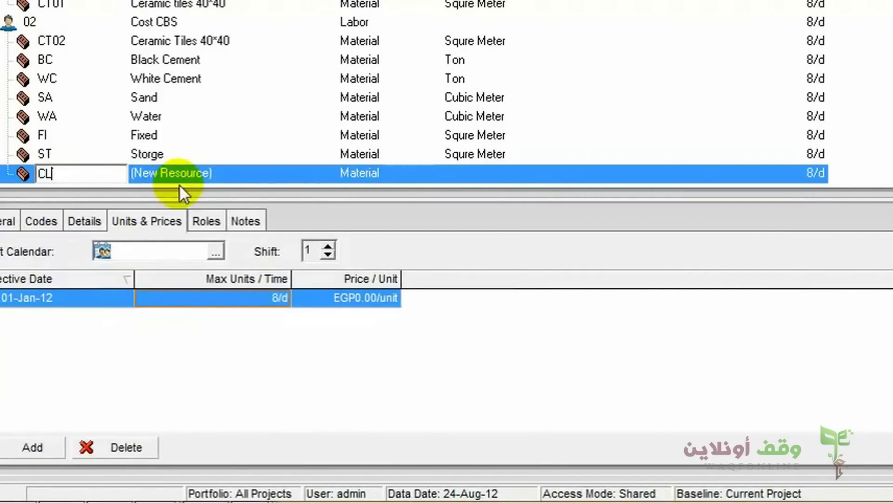
pyautogui.click(225, 171)
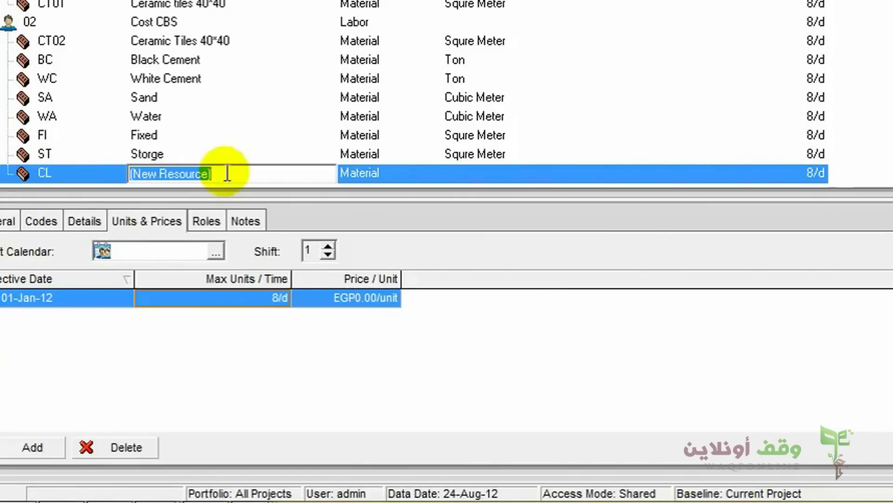
pyautogui.write('Cleaning')
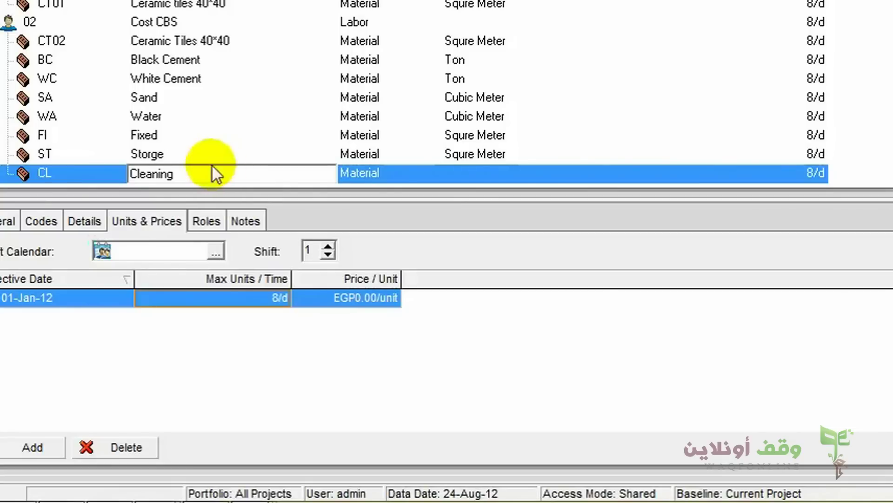
pyautogui.click(368, 172)
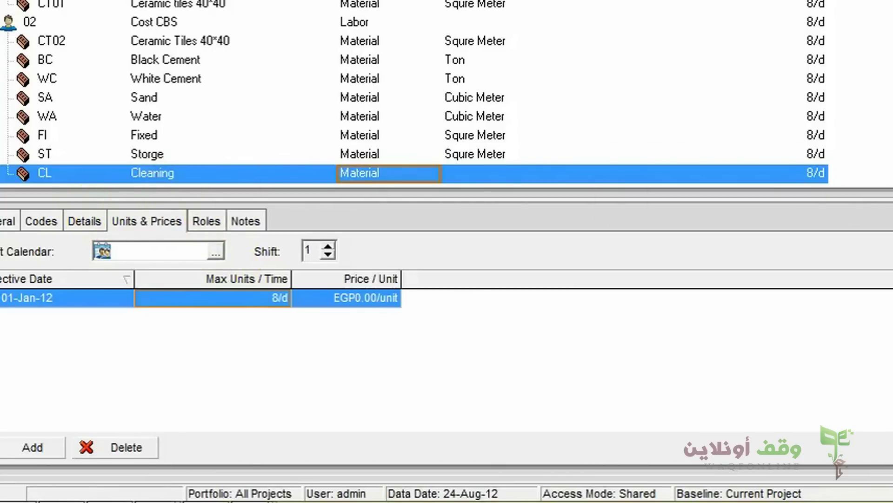
# - Add a material resource with ID TR and name Transportation under Cost CBS, at the same level as Cleaning
pyautogui.press('Insert')
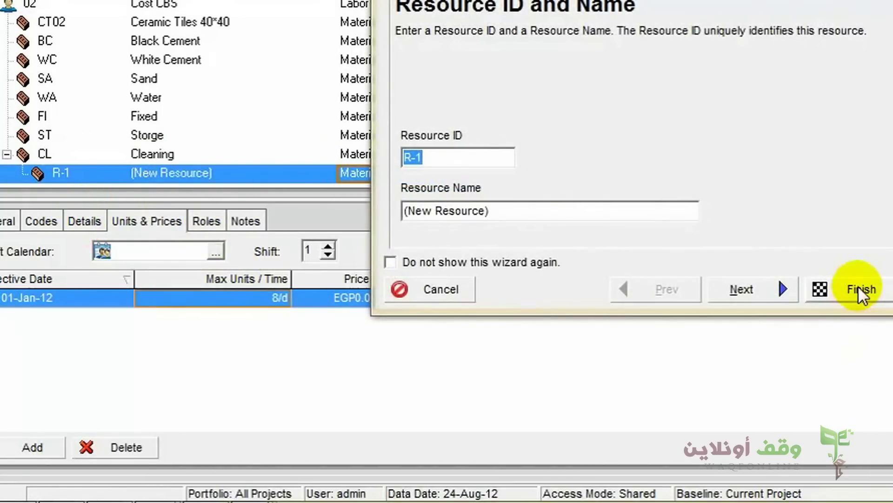
pyautogui.click(857, 287)
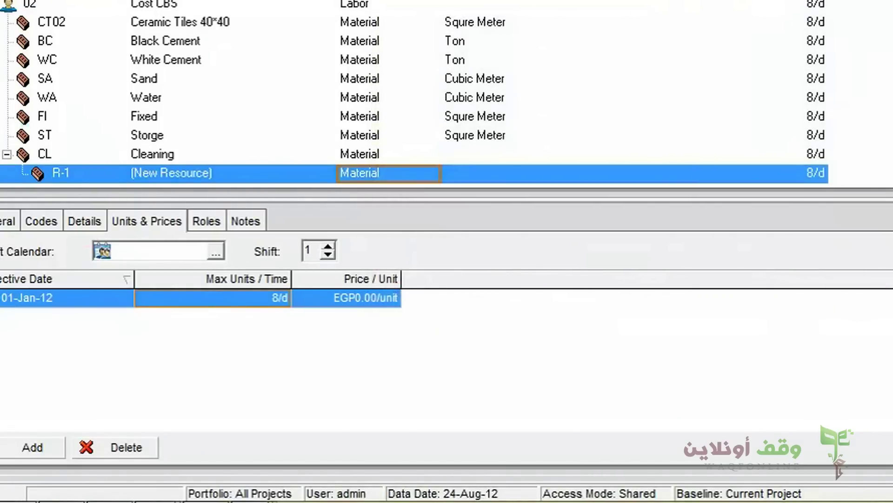
pyautogui.hotkey('ctrl', 'Left')
pyautogui.click(93, 168)
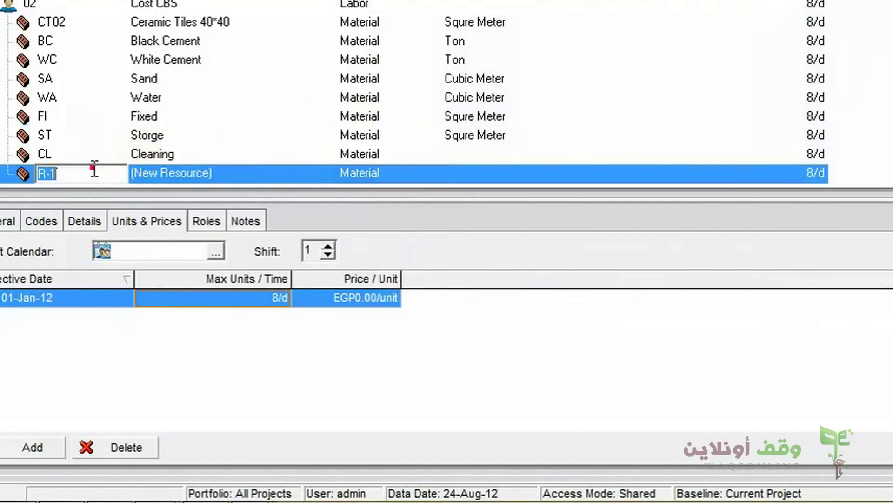
pyautogui.write('TR')
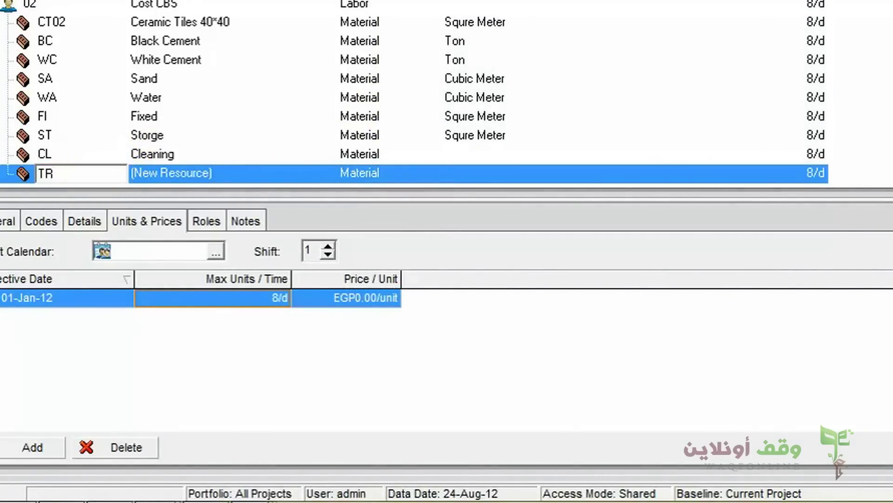
pyautogui.click(256, 173)
pyautogui.click(256, 173)
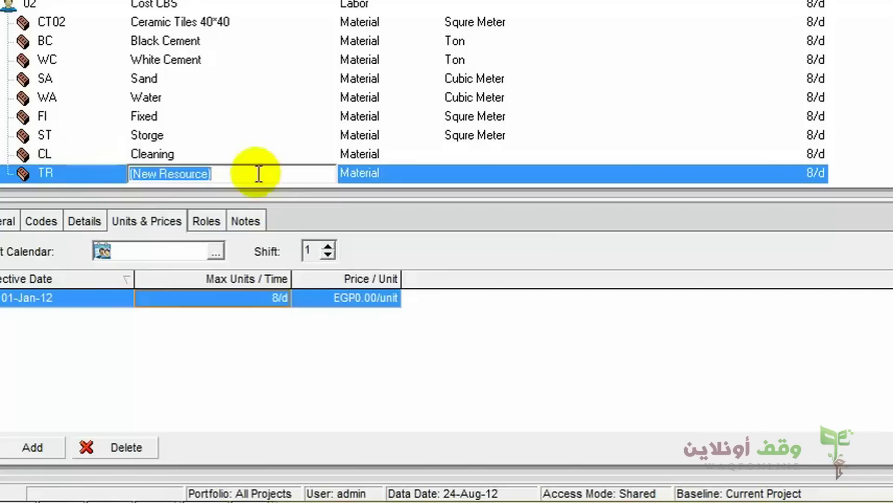
pyautogui.write('Trans')
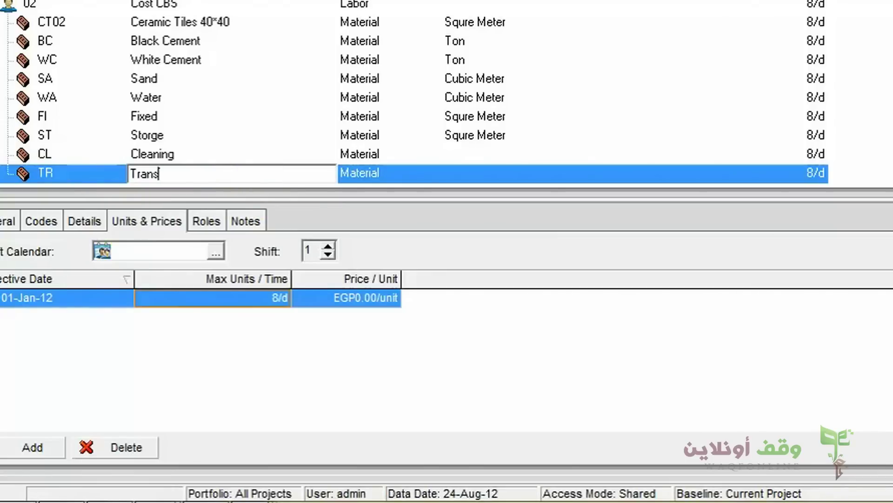
pyautogui.write('portation')
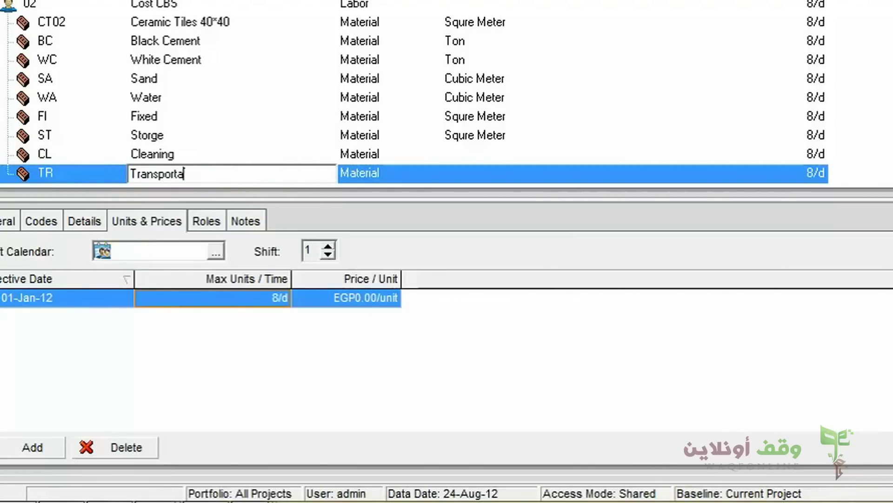
pyautogui.click(393, 172)
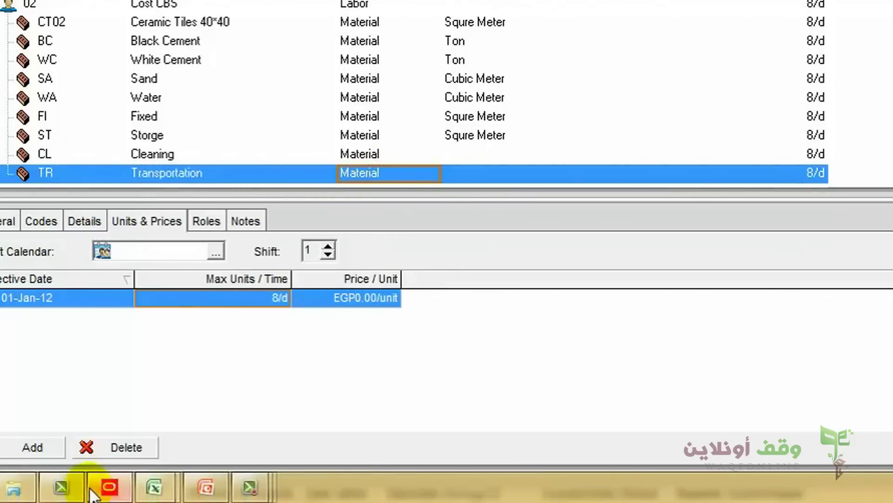
# - Examine the equipment and consumables cost rows in the B3-Company Breakdown workbook in Excel, and return to Primavera P6
pyautogui.moveTo(155, 482)
pyautogui.click(261, 400)
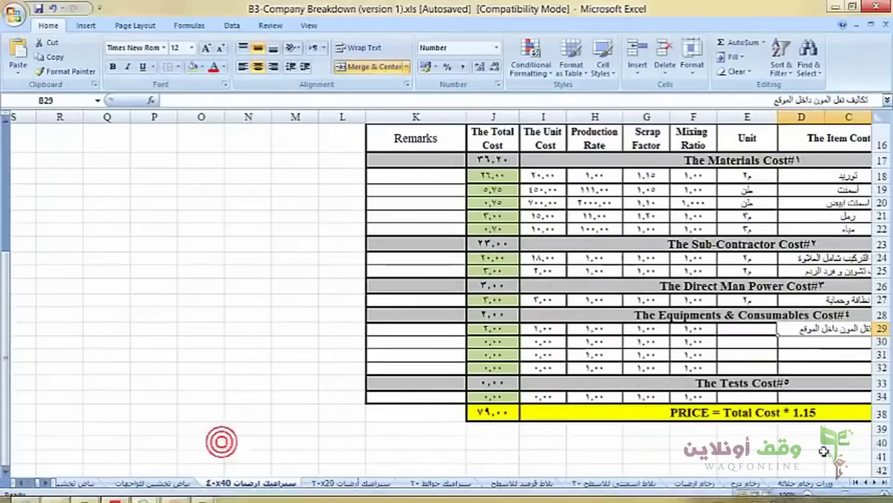
pyautogui.click(813, 344)
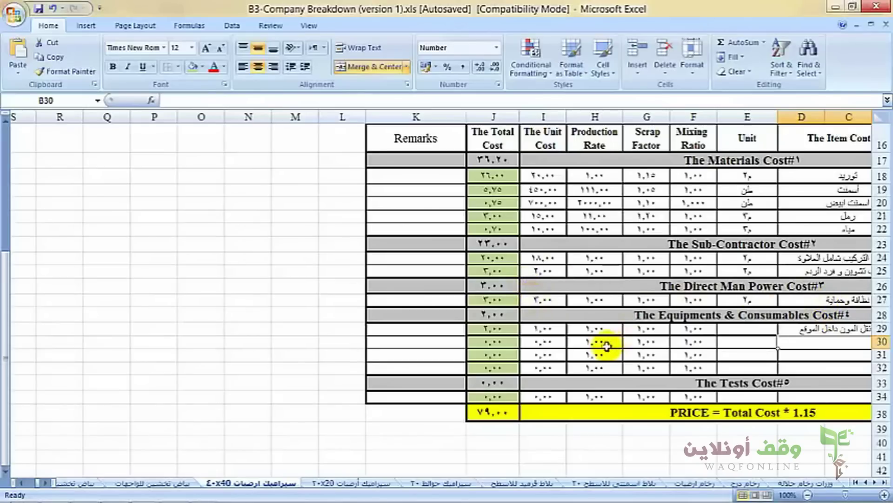
pyautogui.click(842, 9)
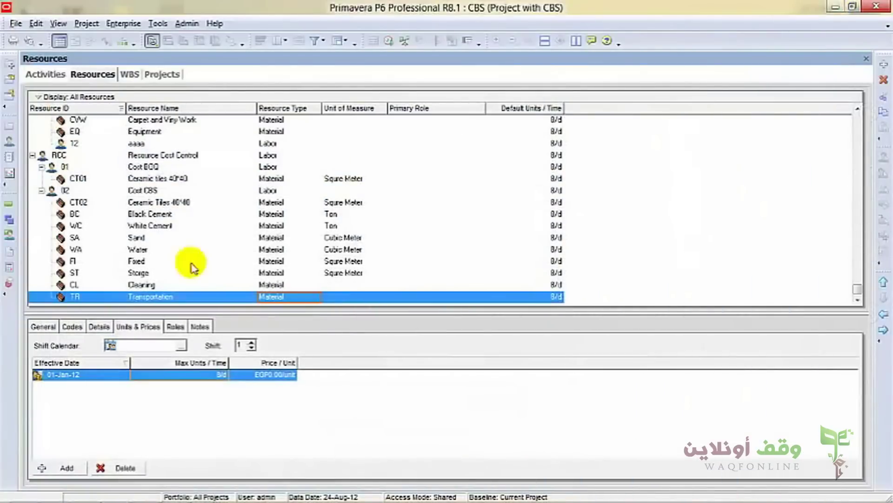
# - Set the Cleaning resource's unit of measure to Squre Meter and its price per unit to 3
pyautogui.click(160, 273)
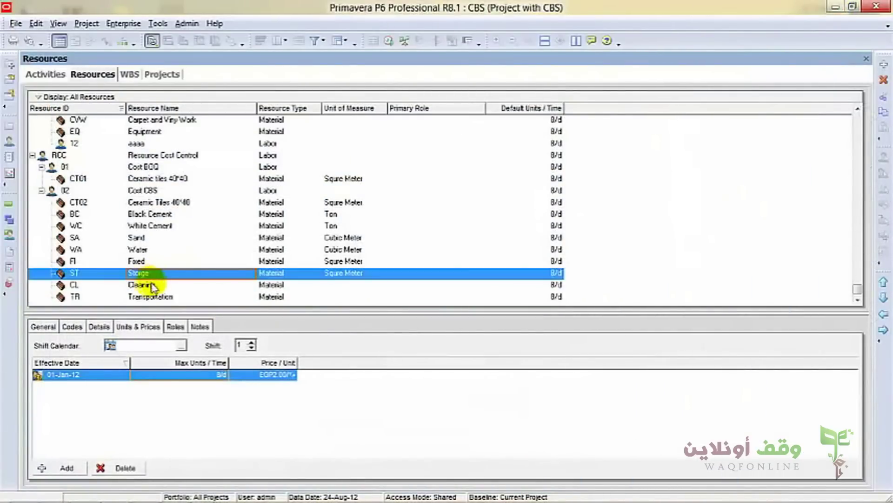
pyautogui.click(152, 285)
pyautogui.click(99, 326)
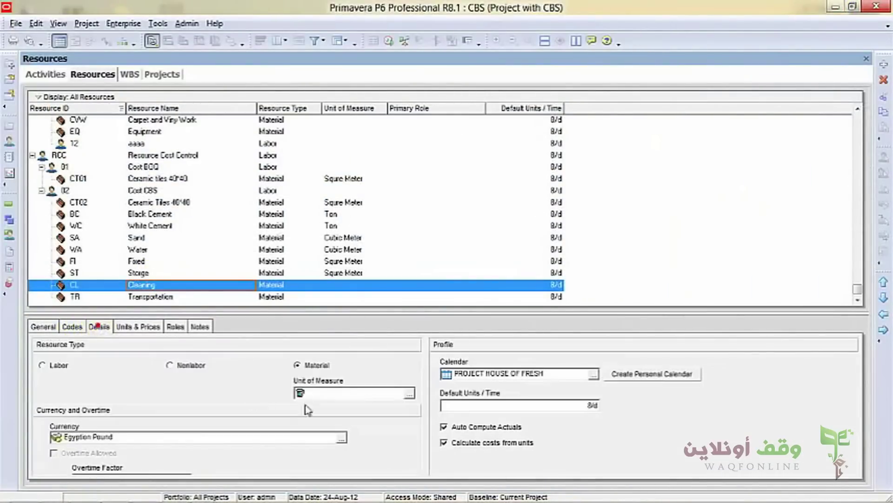
pyautogui.click(409, 395)
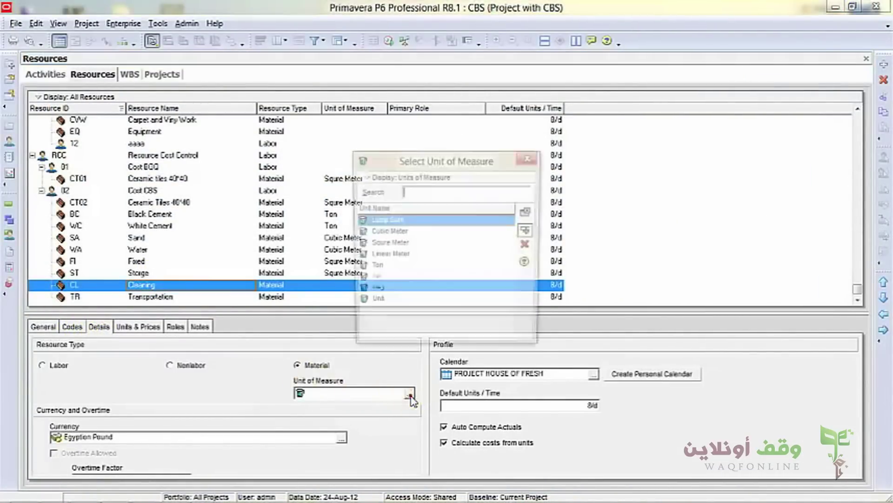
pyautogui.doubleClick(401, 244)
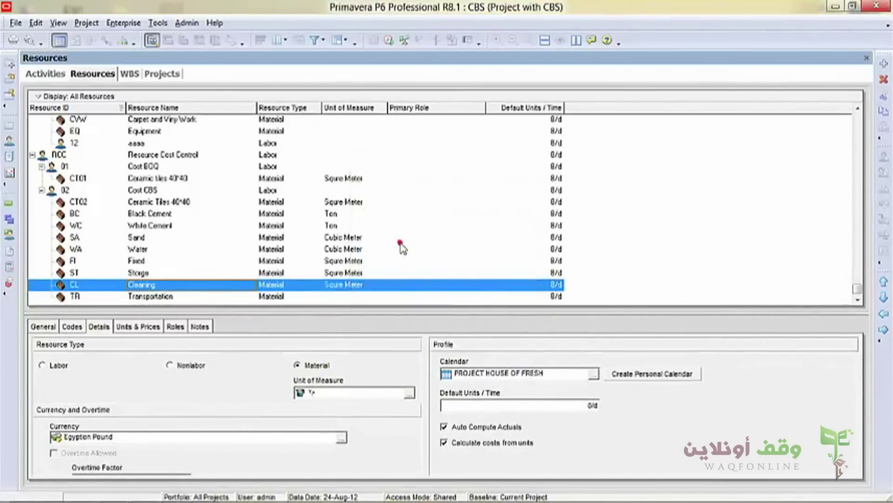
pyautogui.click(144, 328)
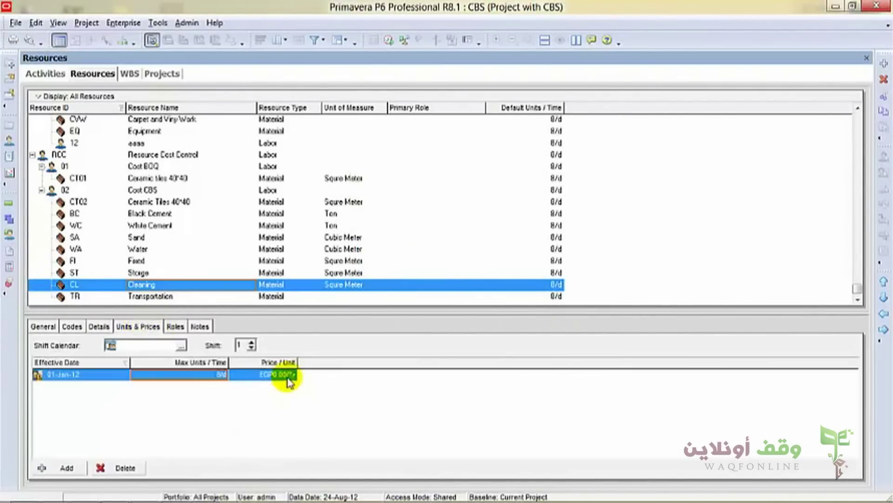
pyautogui.click(287, 377)
pyautogui.write('3')
pyautogui.press('Return')
# - Check the unit cost of on-site material transport in the Excel cost breakdown, and return to Primavera P6
pyautogui.moveTo(113, 493)
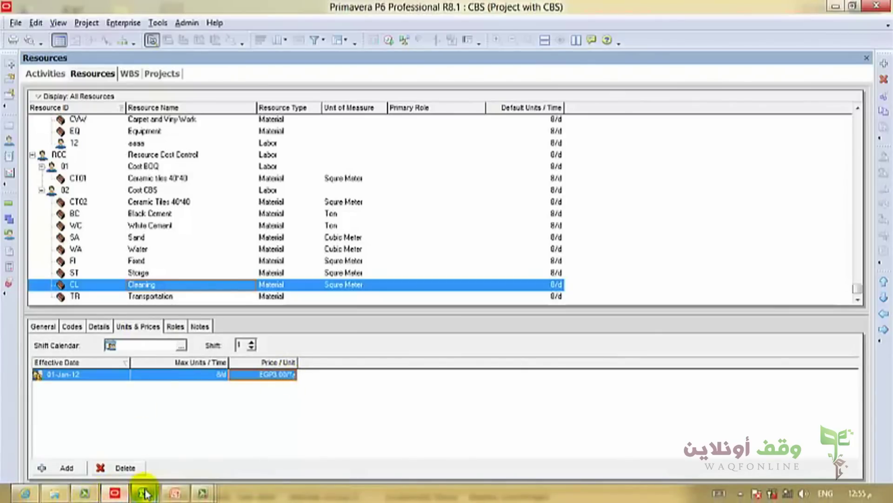
pyautogui.moveTo(143, 492)
pyautogui.click(200, 438)
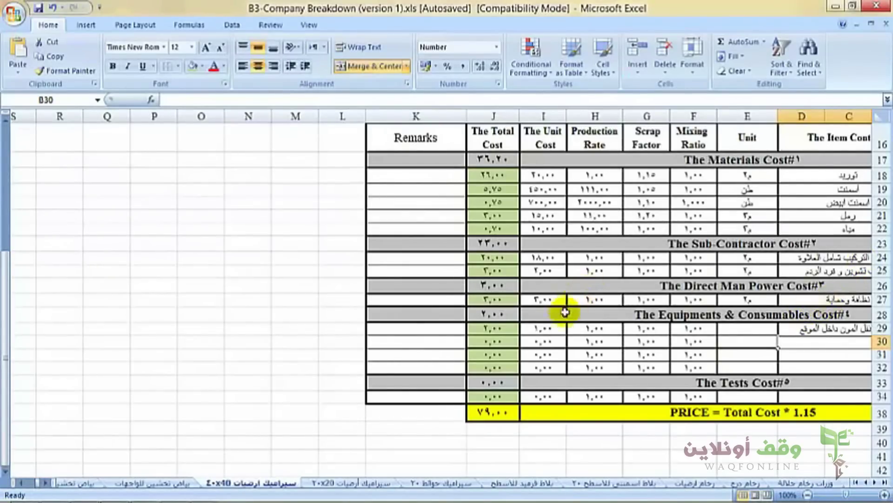
pyautogui.click(836, 7)
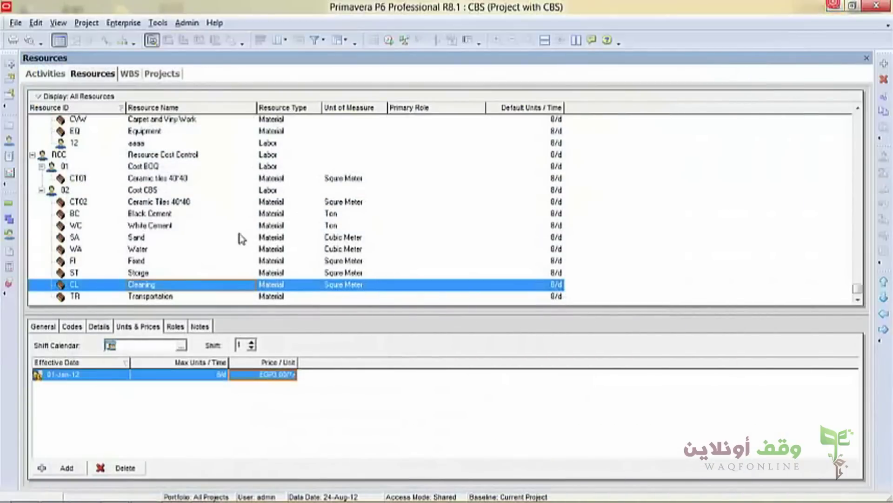
# - Set the Transportation resource's price per unit to 1 and its unit of measure to Unit
pyautogui.click(278, 296)
pyautogui.click(283, 375)
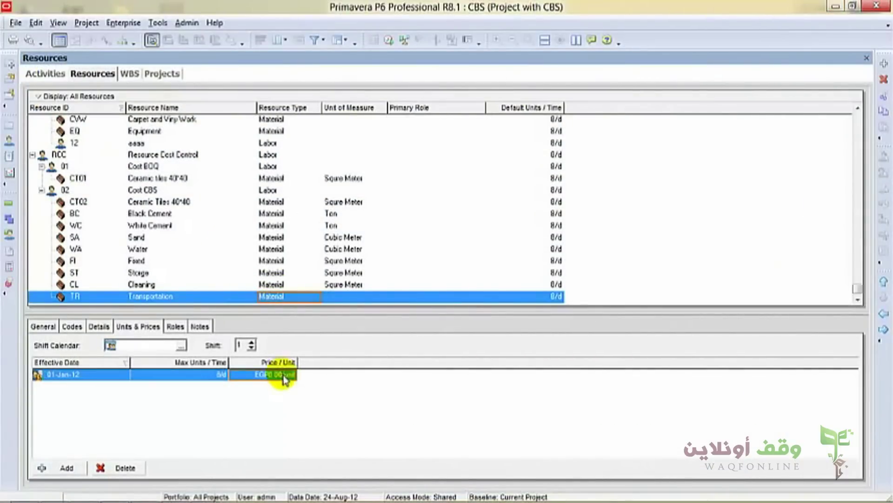
pyautogui.write('1')
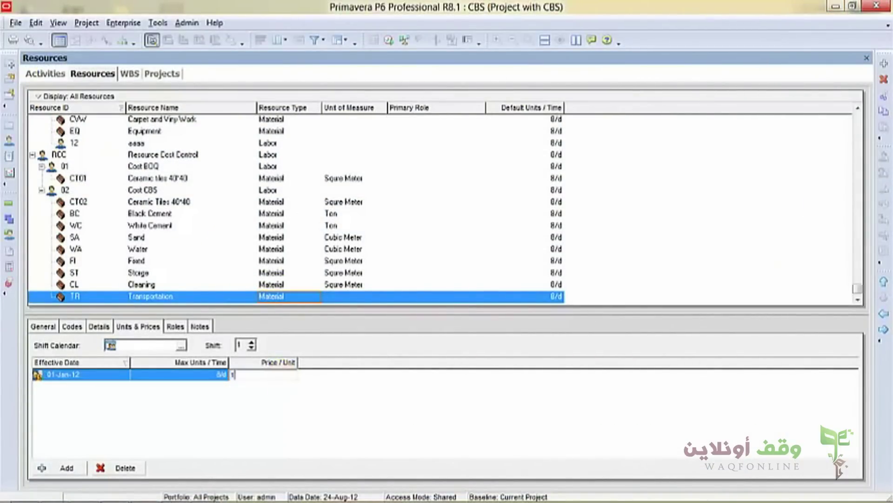
pyautogui.press('Return')
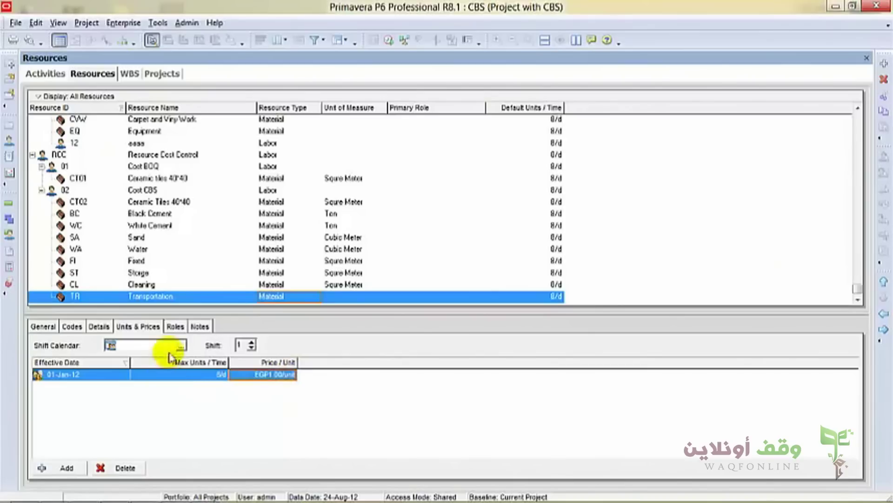
pyautogui.click(99, 327)
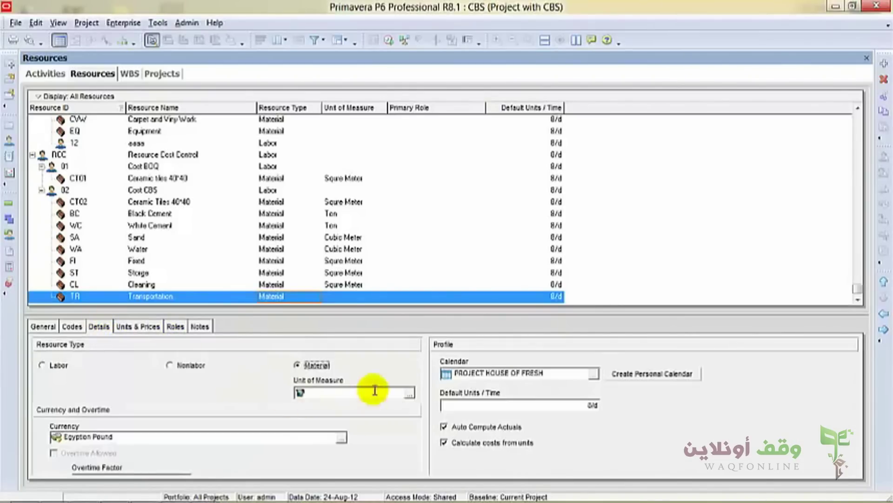
pyautogui.click(408, 397)
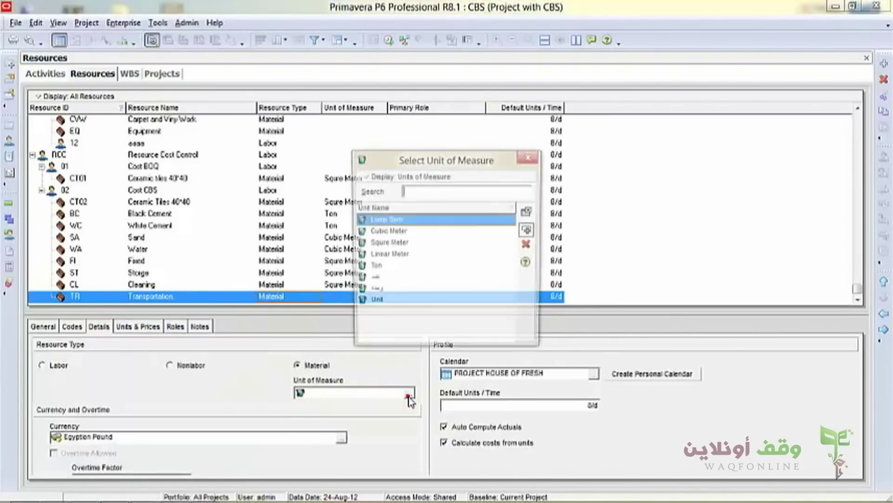
pyautogui.doubleClick(375, 303)
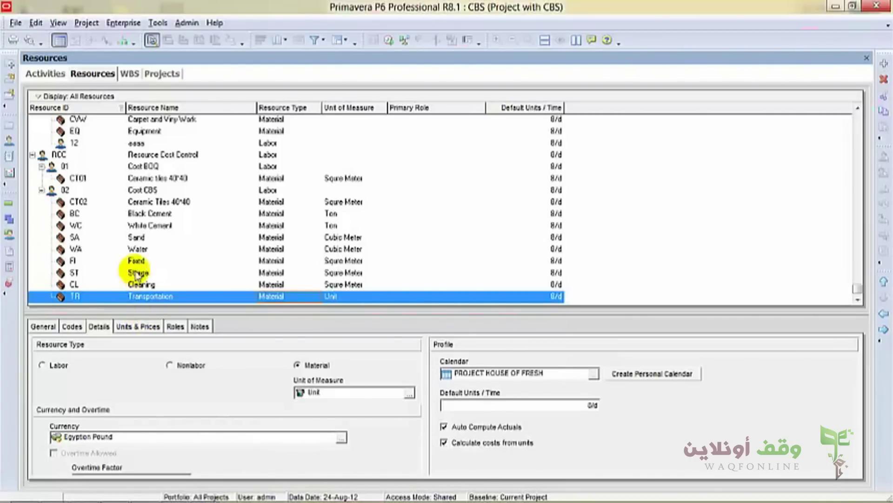
pyautogui.click(148, 261)
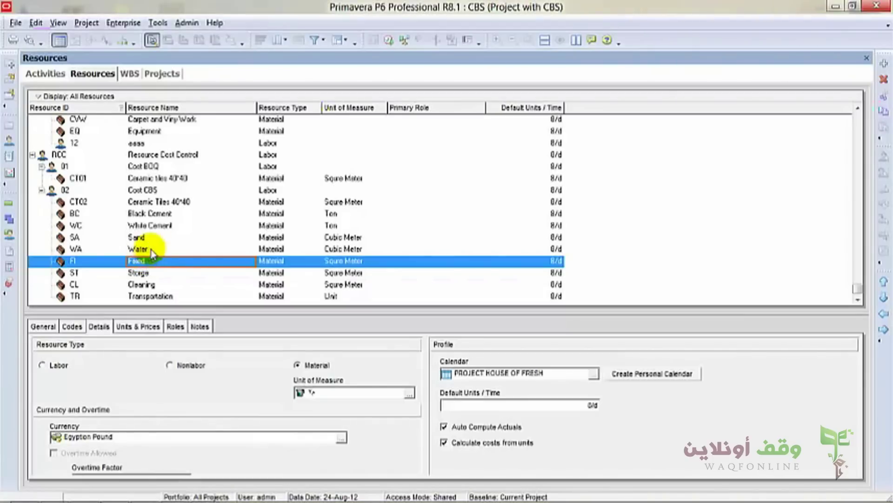
pyautogui.moveTo(262, 498)
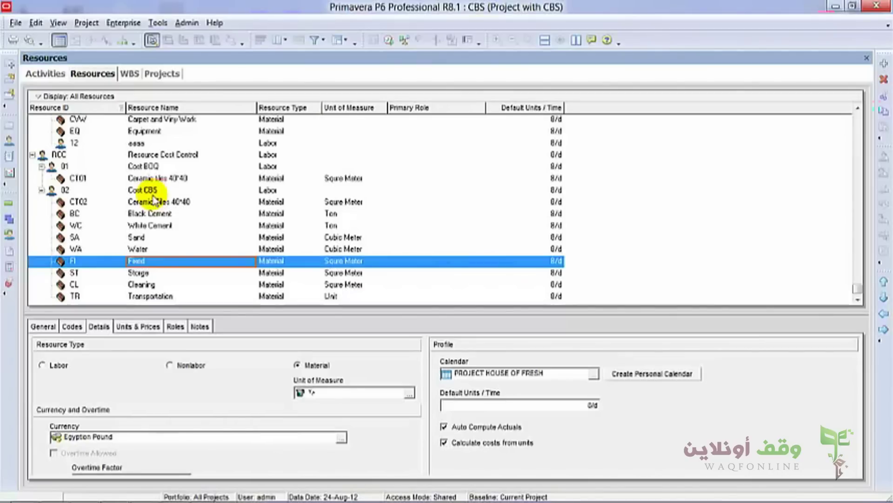
# - Assign all Cost CBS resources, from CT02 Ceramic Tiles 40*40 through TR Transportation, to activity A1000, and widen the assignments' resource name column
pyautogui.click(47, 74)
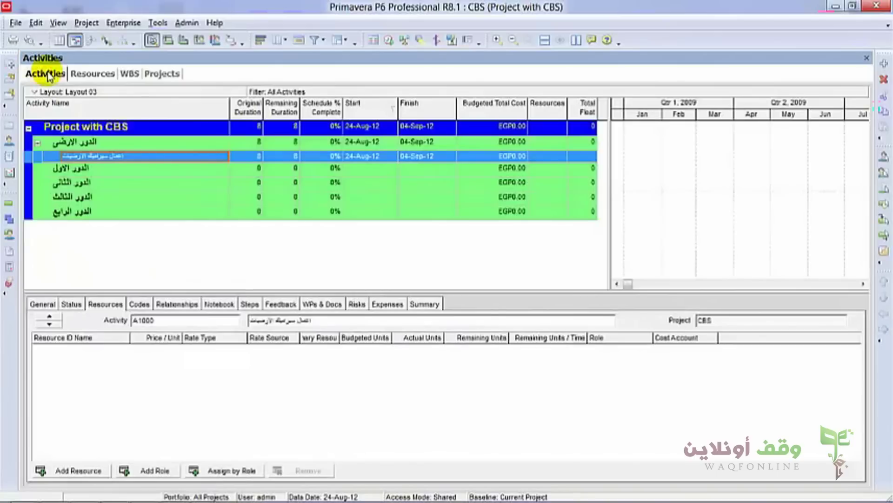
pyautogui.click(186, 160)
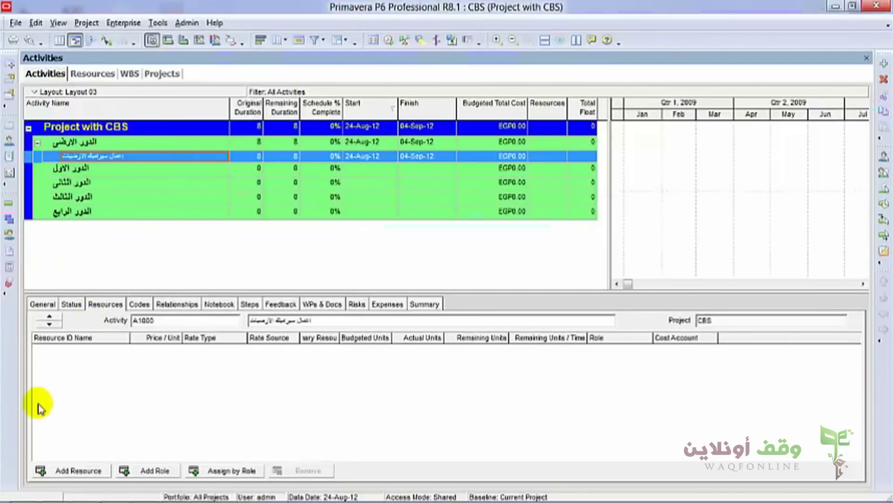
pyautogui.click(78, 471)
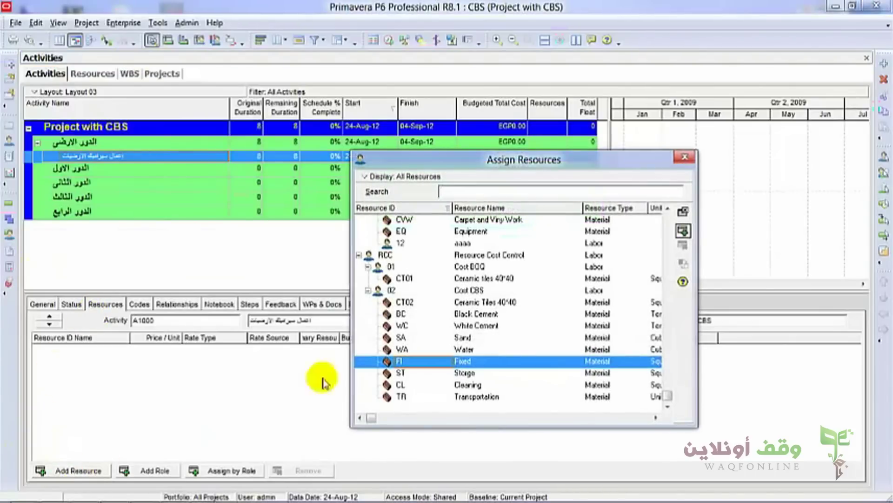
pyautogui.click(486, 303)
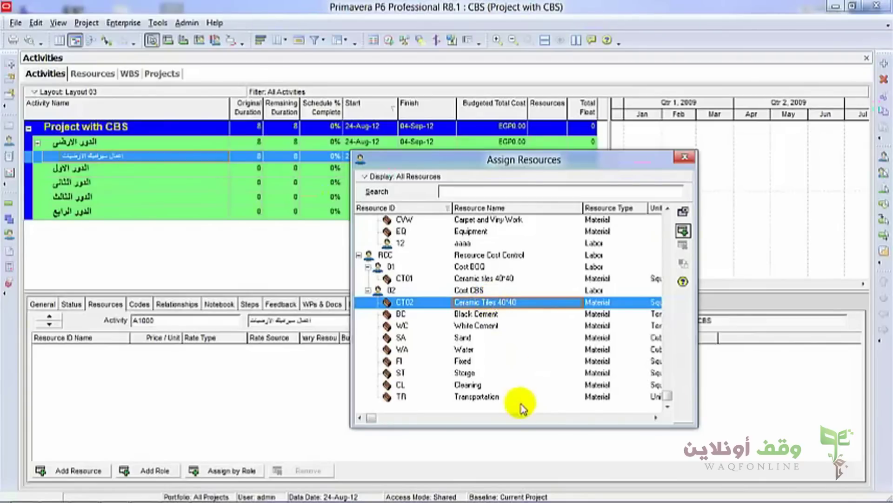
pyautogui.keyDown('shift'); pyautogui.click(486, 399); pyautogui.keyUp('shift')
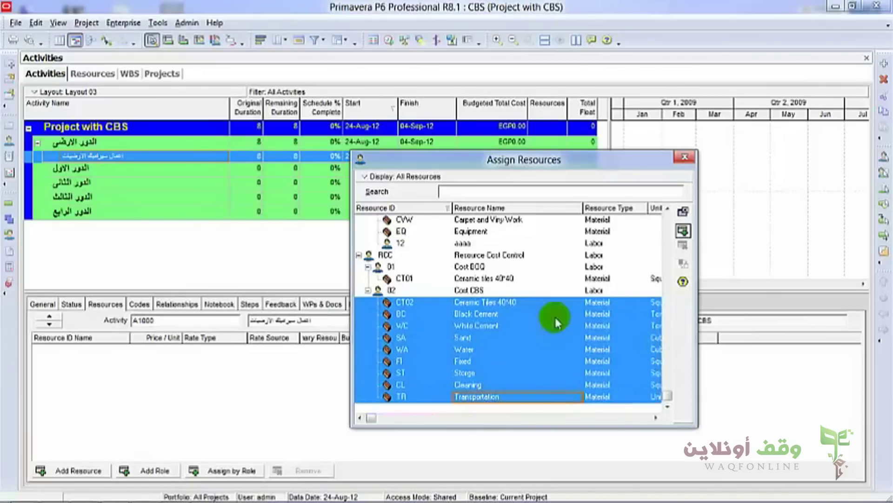
pyautogui.click(683, 231)
pyautogui.click(685, 157)
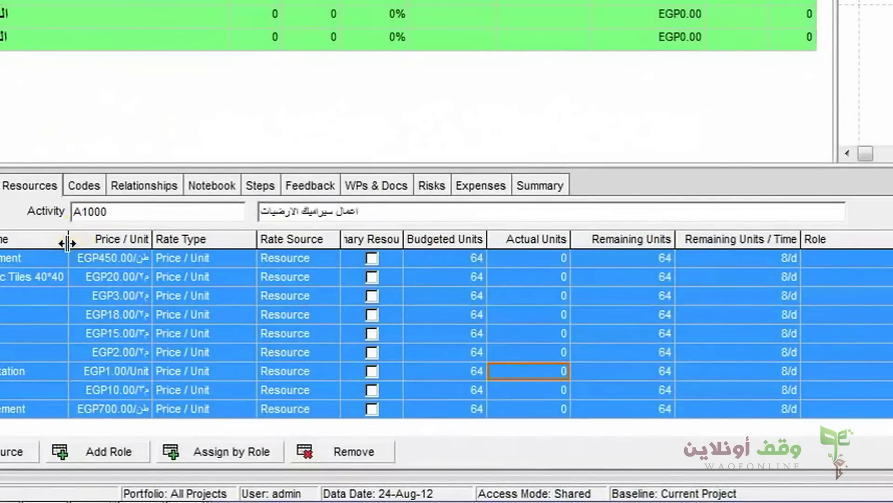
pyautogui.moveTo(68, 243); pyautogui.dragTo(128, 231)
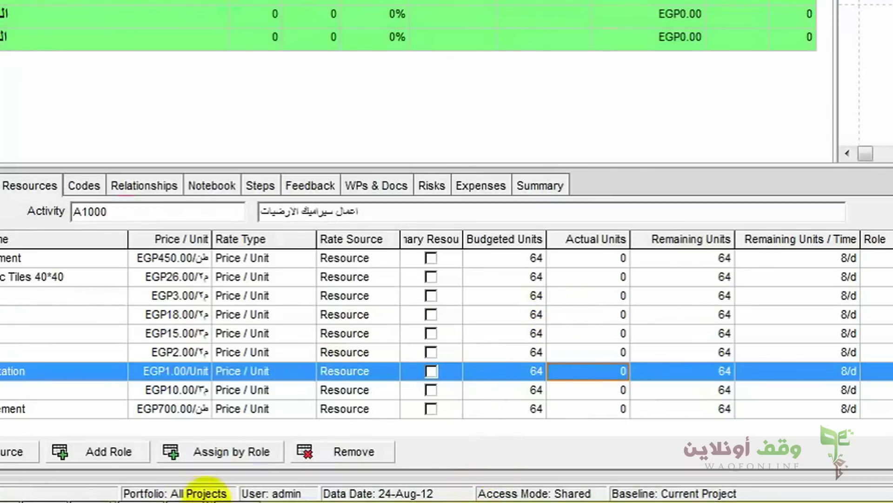
# - Switch to the B3-Company Breakdown workbook in Excel, enter the quantity 367 in cell M16, and inspect the total cost formula in J40
pyautogui.moveTo(209, 492)
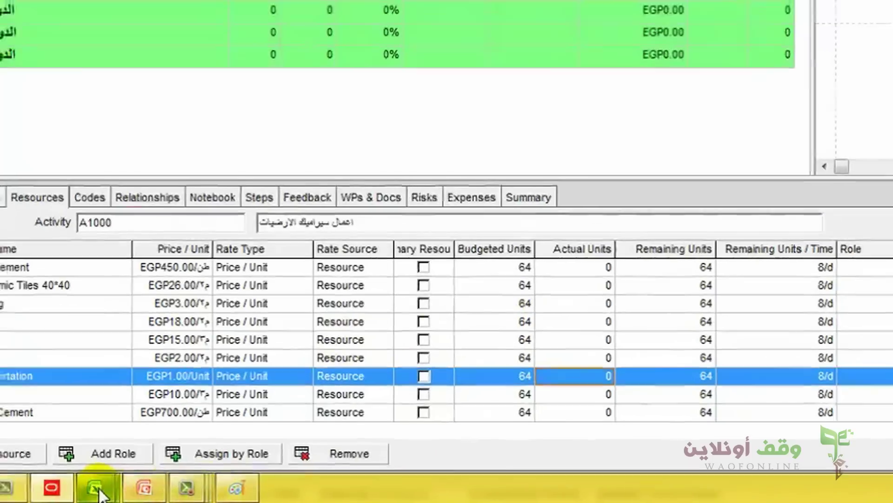
pyautogui.moveTo(89, 487)
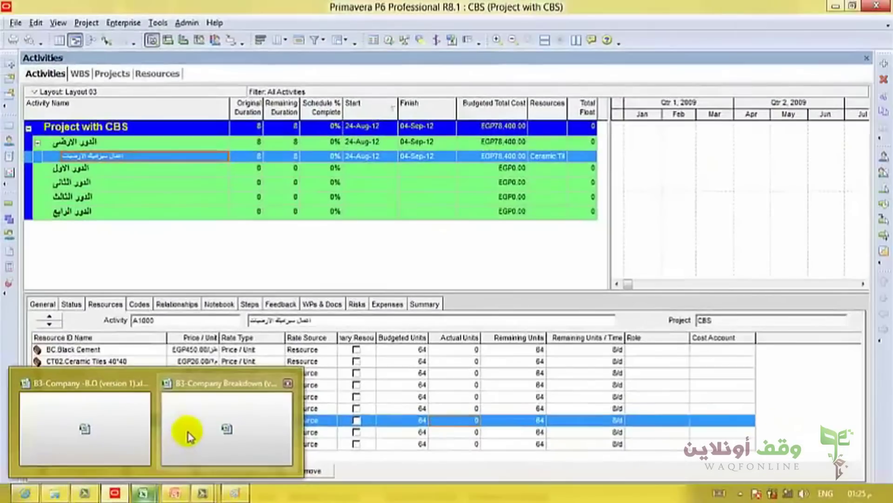
pyautogui.click(188, 434)
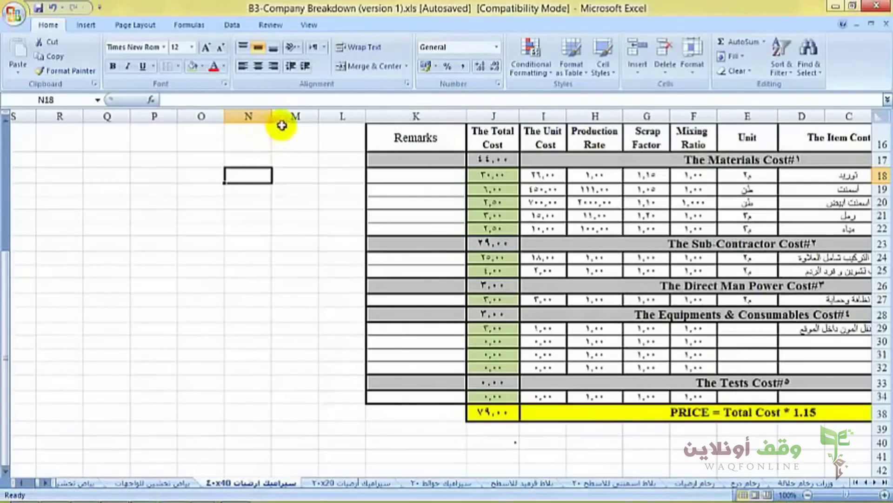
pyautogui.click(304, 138)
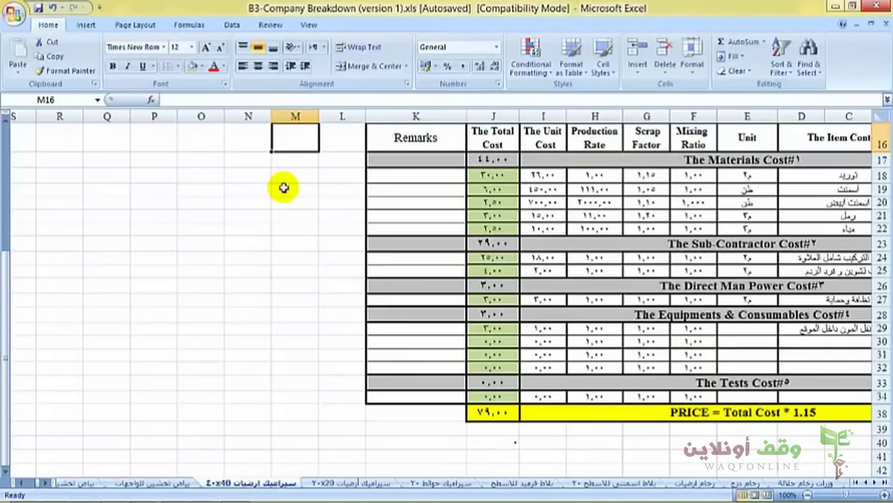
pyautogui.write('٣٦٧')
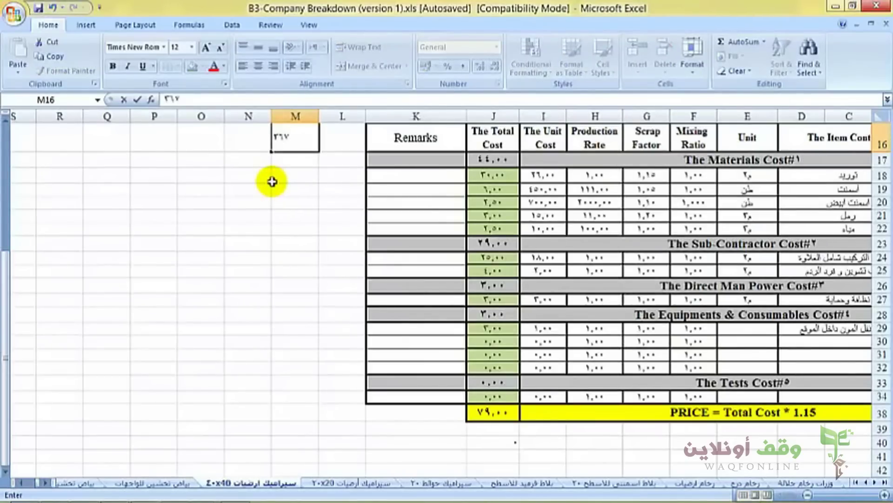
pyautogui.click(279, 186)
pyautogui.click(284, 140)
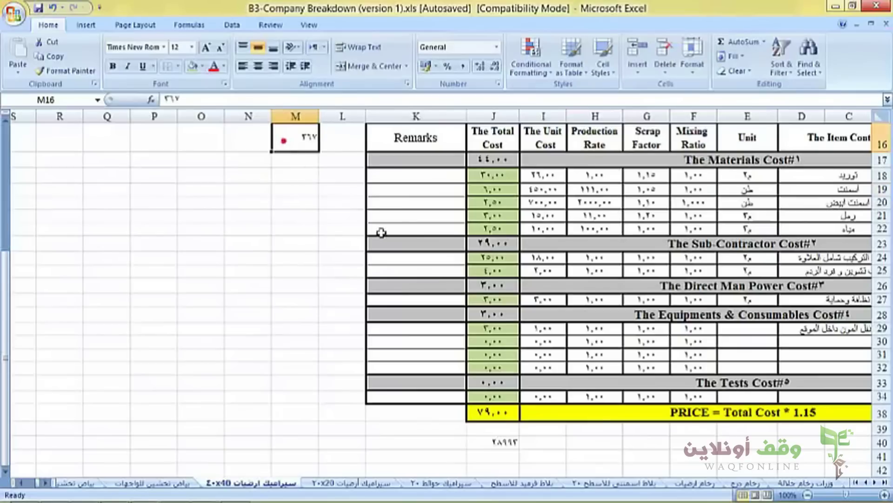
pyautogui.click(493, 443)
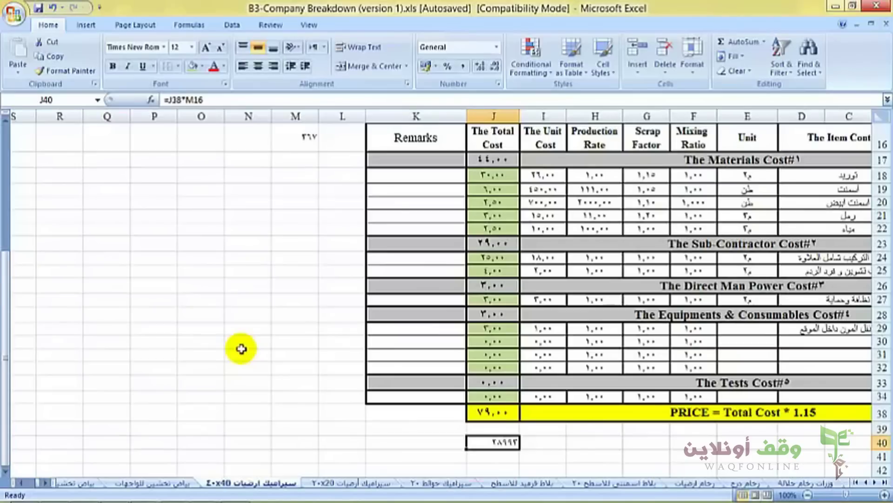
# - Switch to Paint and handwrite m² with an arrow to 26 as the first line of a proportion
pyautogui.moveTo(142, 499)
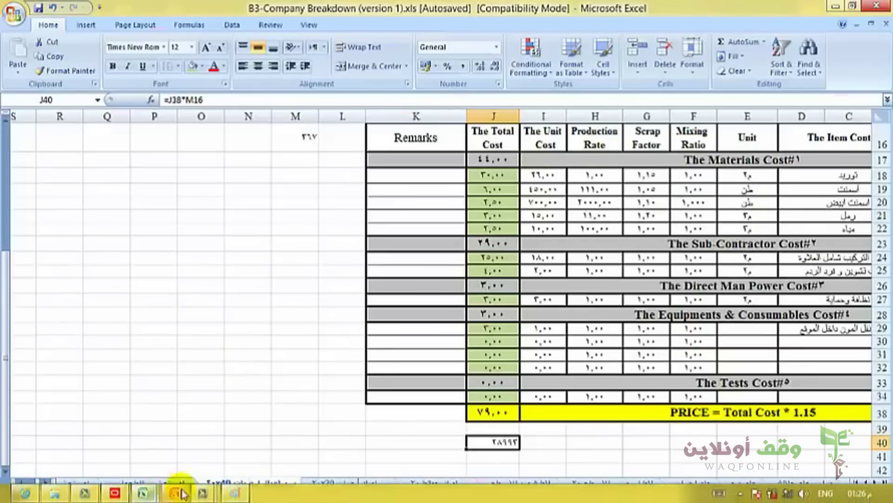
pyautogui.click(235, 493)
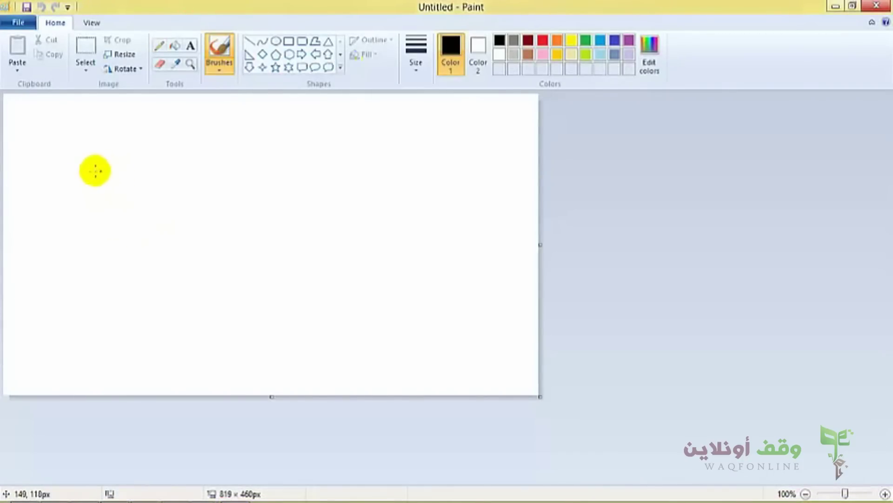
pyautogui.moveTo(113, 171); pyautogui.dragTo(167, 174)
pyautogui.moveTo(163, 141); pyautogui.dragTo(176, 151)
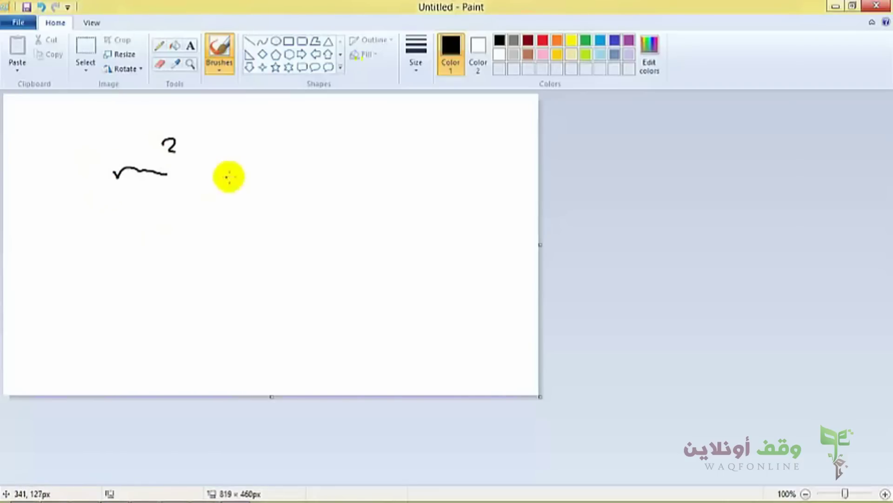
pyautogui.moveTo(237, 175); pyautogui.dragTo(320, 169)
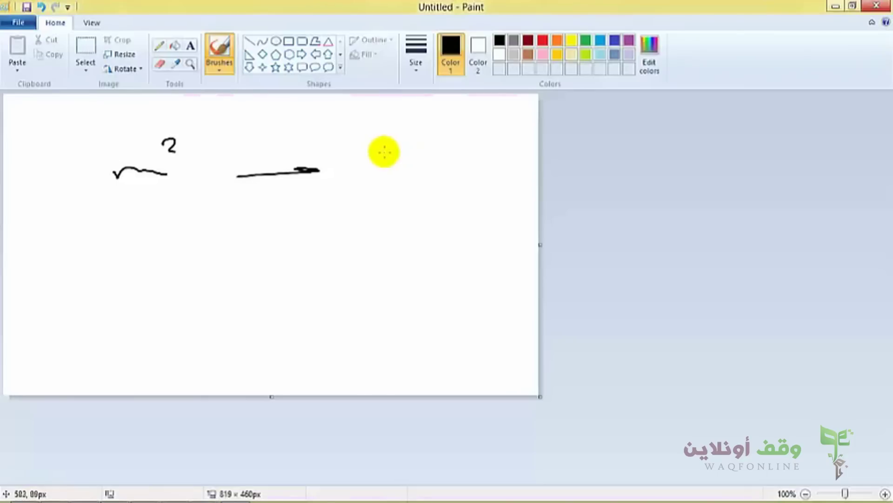
pyautogui.moveTo(375, 153); pyautogui.dragTo(391, 175)
pyautogui.moveTo(423, 148); pyautogui.dragTo(407, 163)
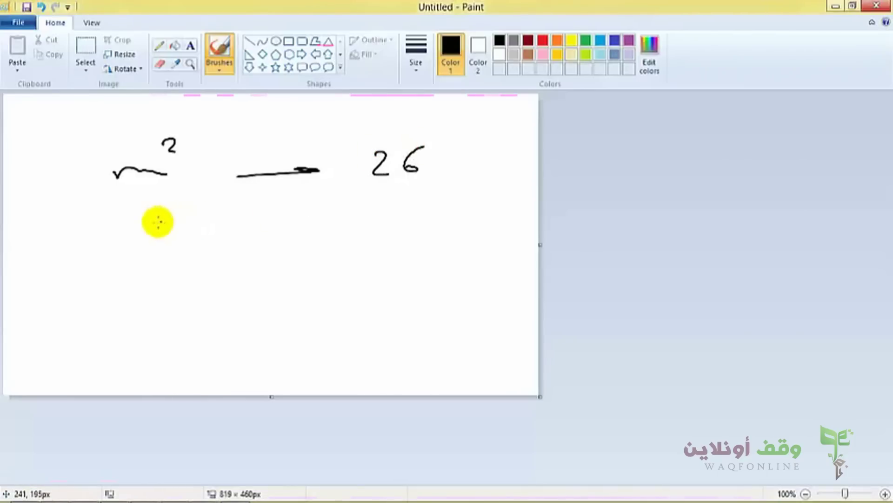
# - Put a 1 before the m² and handwrite a second line below with a question mark and an arrow to 30
pyautogui.moveTo(134, 225)
pyautogui.mouseDown()
pyautogui.moveTo(144, 220)
pyautogui.moveTo(142, 241)
pyautogui.mouseUp()
pyautogui.click(147, 254)
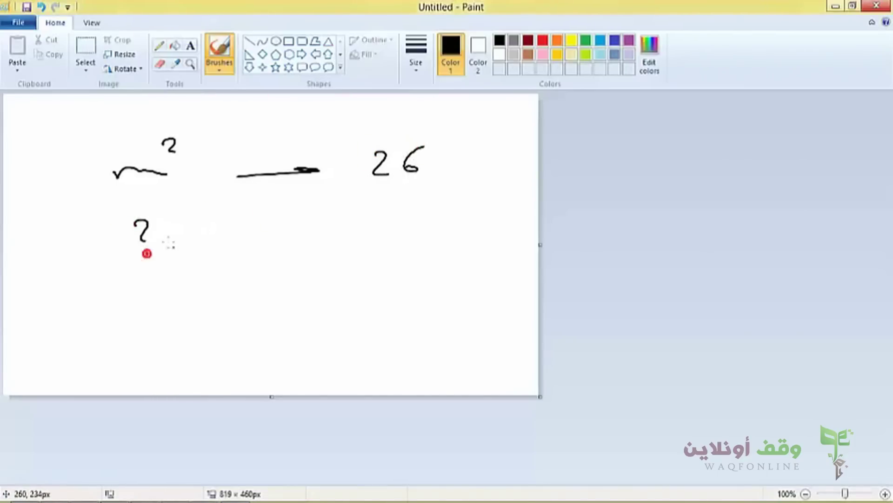
pyautogui.moveTo(62, 154); pyautogui.dragTo(73, 195)
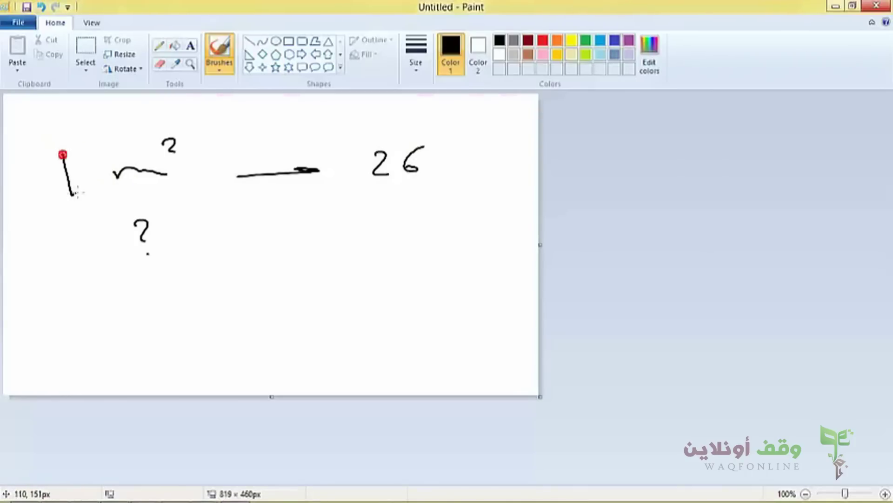
pyautogui.moveTo(235, 235)
pyautogui.mouseDown()
pyautogui.moveTo(378, 227)
pyautogui.moveTo(370, 244)
pyautogui.mouseUp()
pyautogui.moveTo(407, 223); pyautogui.dragTo(410, 224)
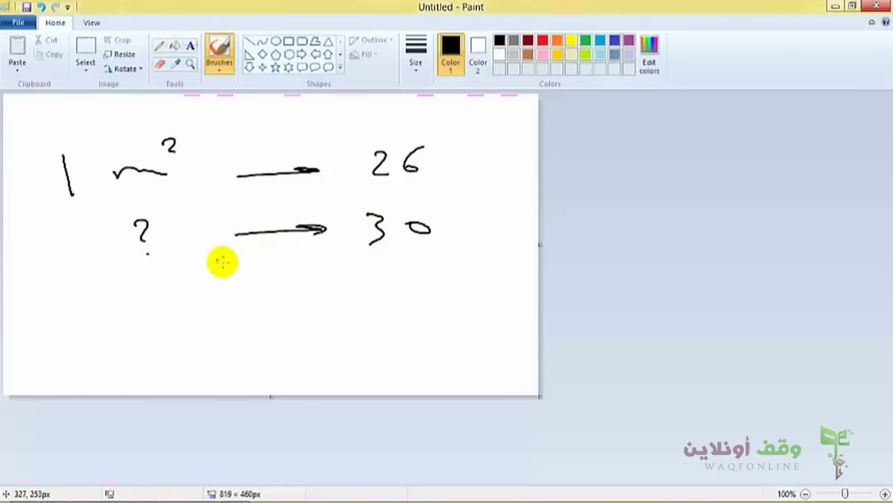
# - Handwrite the fraction 30 × 1 over 26 beneath the two proportion lines
pyautogui.moveTo(218, 282); pyautogui.dragTo(219, 304)
pyautogui.moveTo(252, 291)
pyautogui.mouseDown()
pyautogui.moveTo(321, 287)
pyautogui.moveTo(298, 289)
pyautogui.mouseUp()
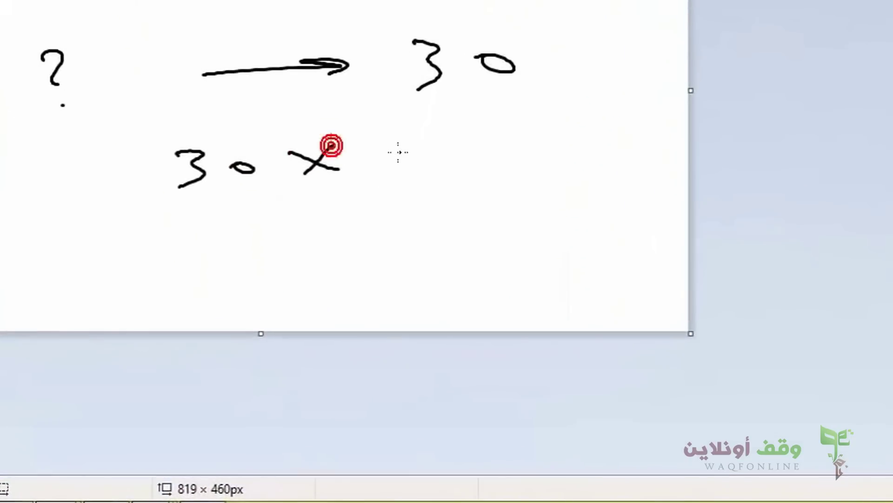
pyautogui.moveTo(339, 263); pyautogui.dragTo(350, 286)
pyautogui.moveTo(420, 177); pyautogui.dragTo(194, 213)
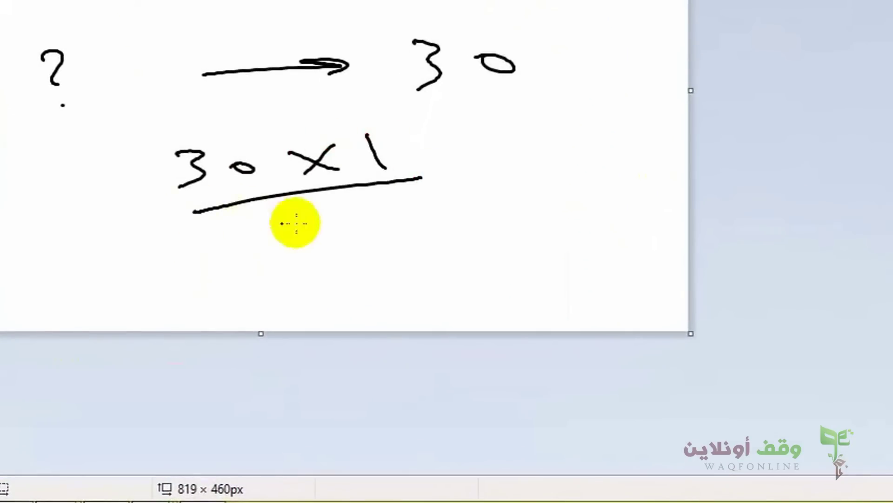
pyautogui.moveTo(288, 213); pyautogui.dragTo(319, 231)
pyautogui.moveTo(346, 196)
pyautogui.mouseDown()
pyautogui.moveTo(333, 213)
pyautogui.moveTo(342, 209)
pyautogui.mouseUp()
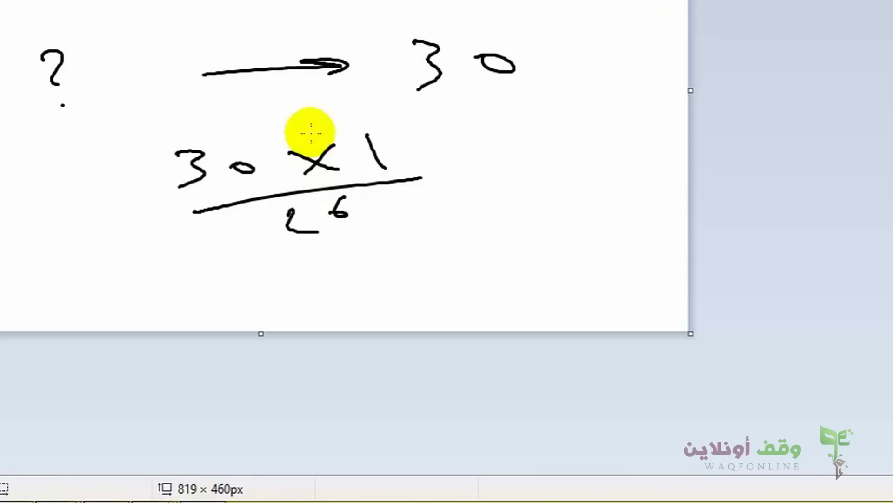
# - Return to the B3-Company Breakdown workbook in Excel and enter 26, 1 and 30 in cells M18, N18 and O18
pyautogui.moveTo(110, 497)
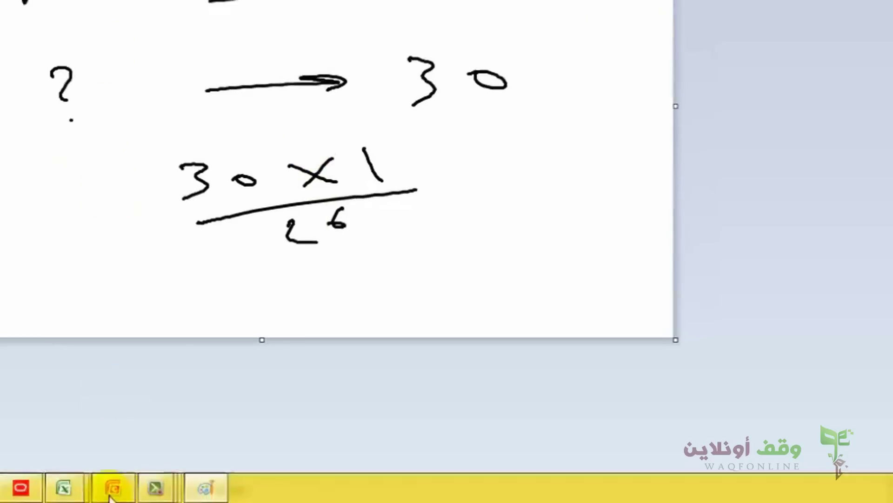
pyautogui.moveTo(144, 491)
pyautogui.click(199, 425)
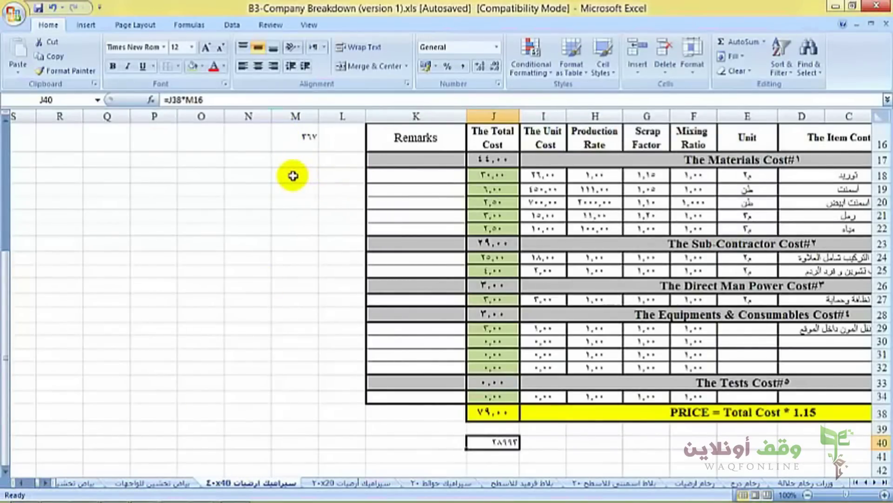
pyautogui.click(293, 175)
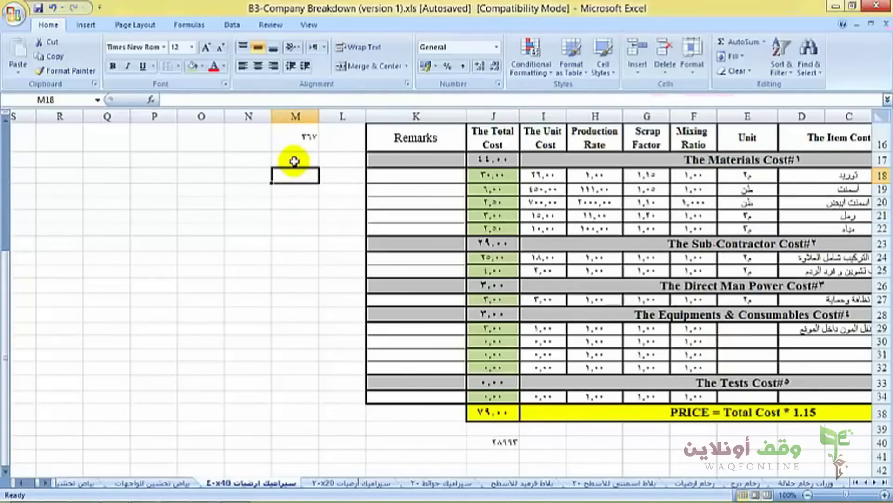
pyautogui.write('26')
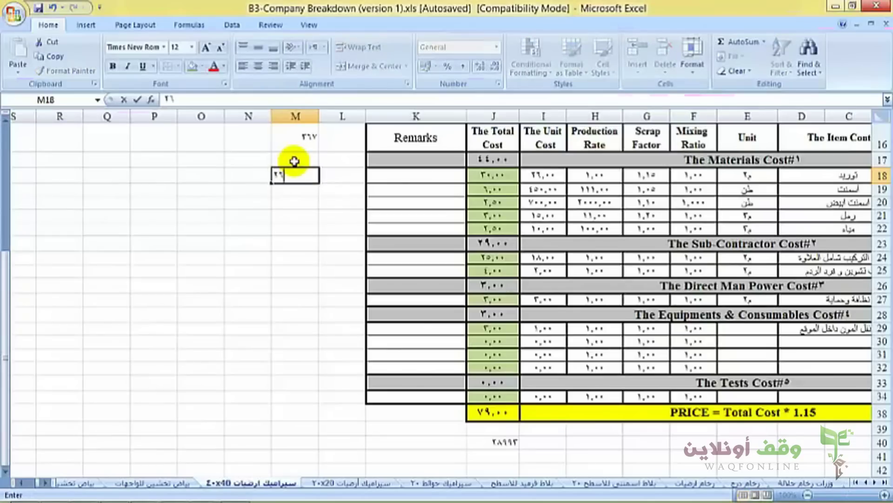
pyautogui.click(254, 174)
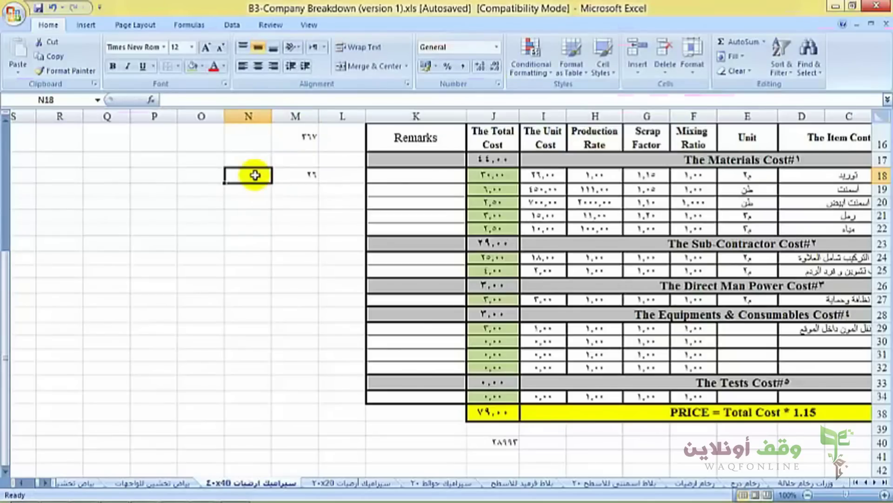
pyautogui.write('1')
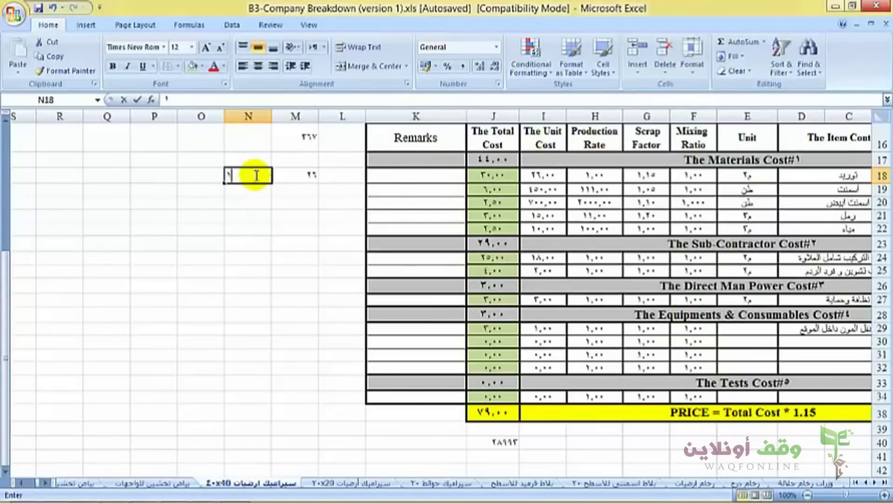
pyautogui.click(209, 176)
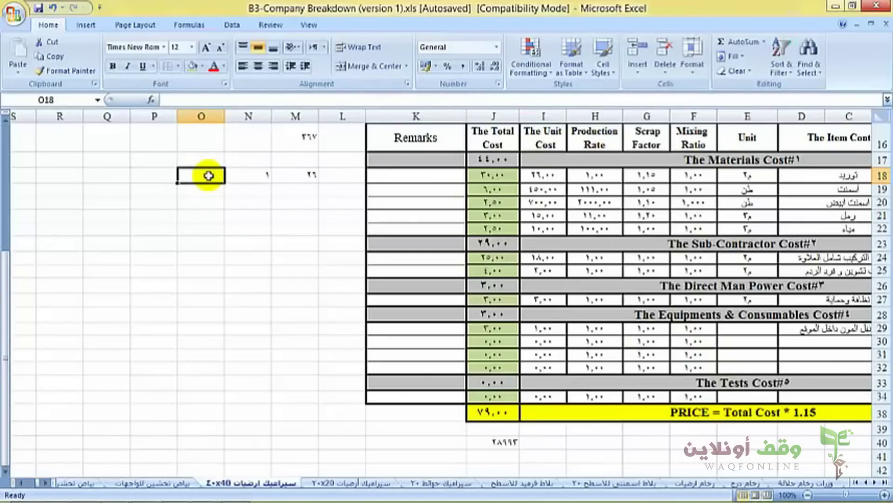
pyautogui.write('30')
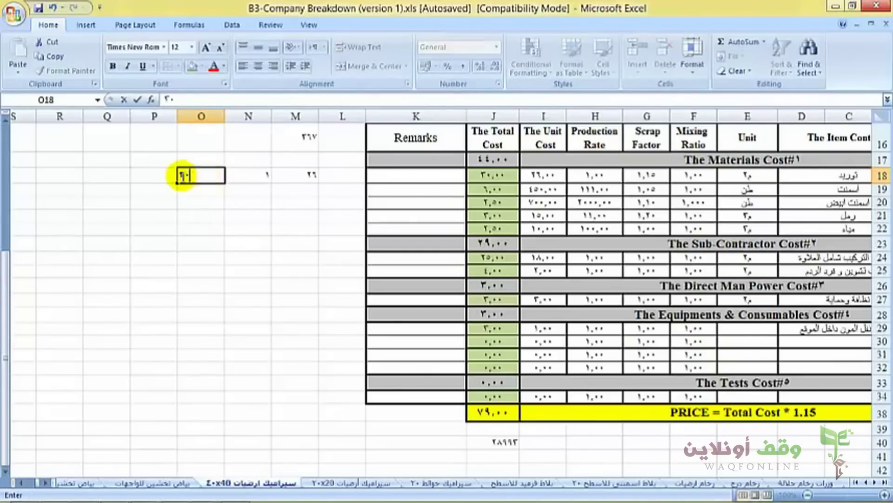
pyautogui.click(152, 175)
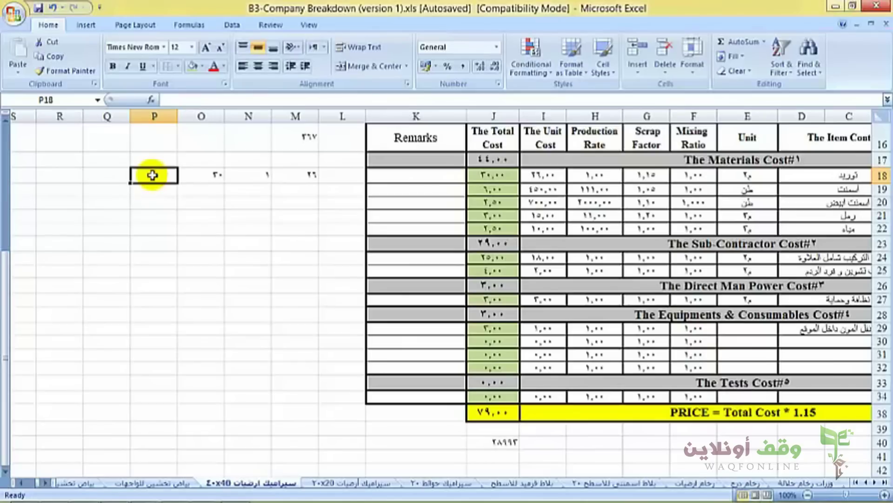
# - Label the values with the headings cost 1, q 1 and cost 2 in cells M17, N17 and O17
pyautogui.click(295, 159)
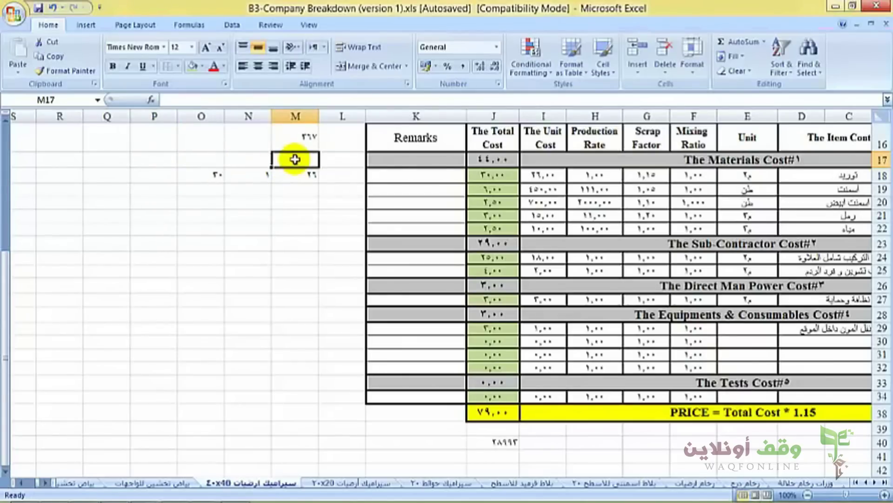
pyautogui.write('ost')
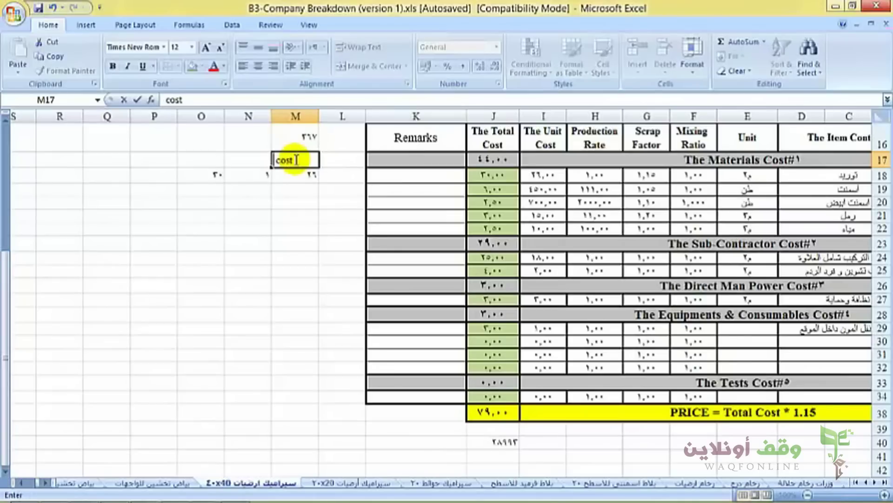
pyautogui.write(' 1')
pyautogui.click(252, 162)
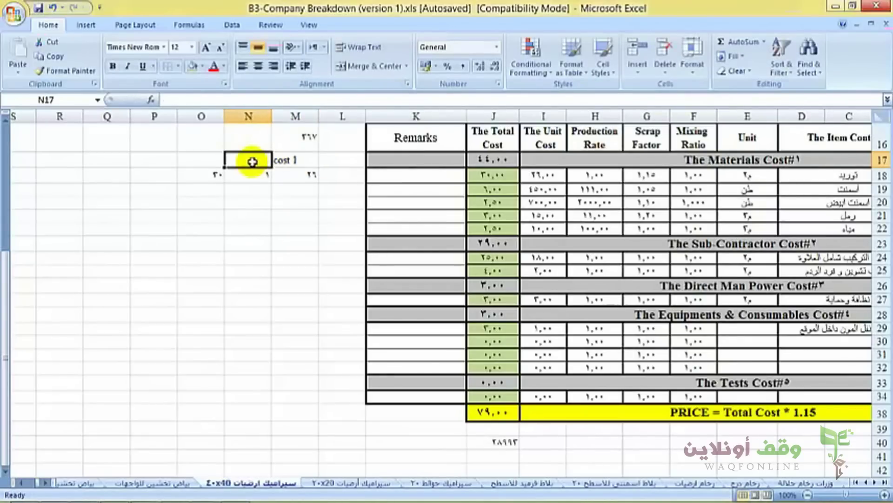
pyautogui.write('q 1')
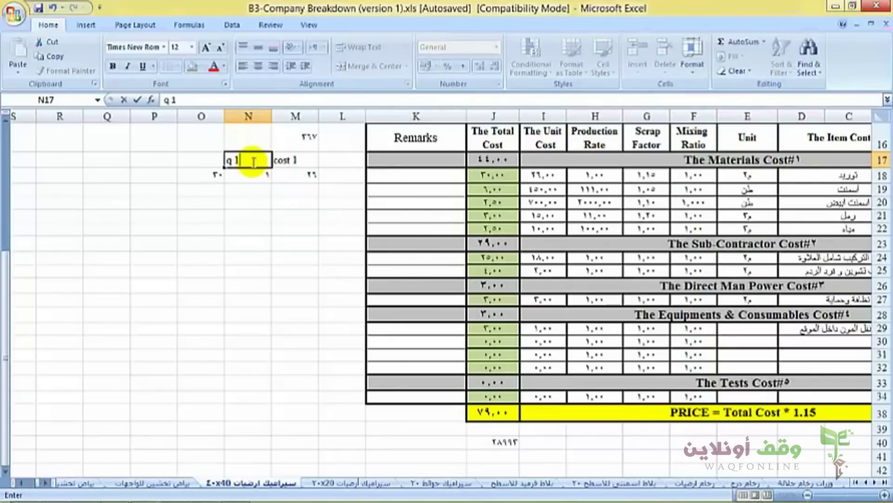
pyautogui.click(205, 161)
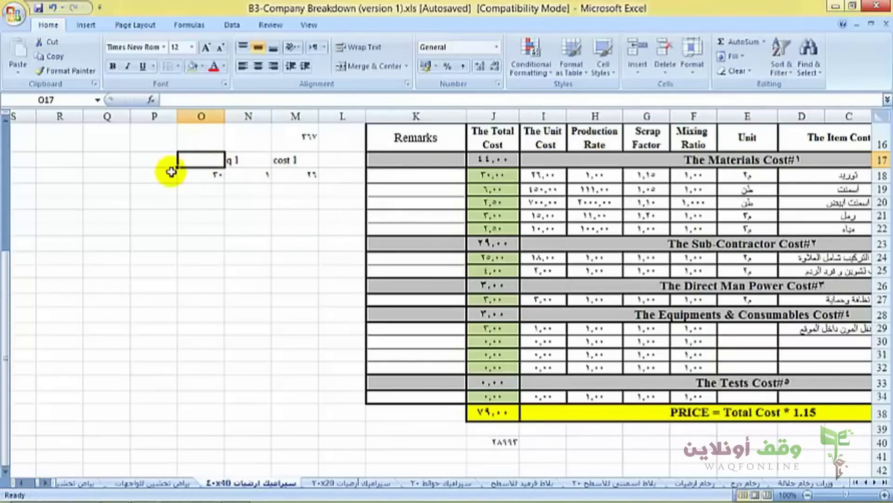
pyautogui.write('cost')
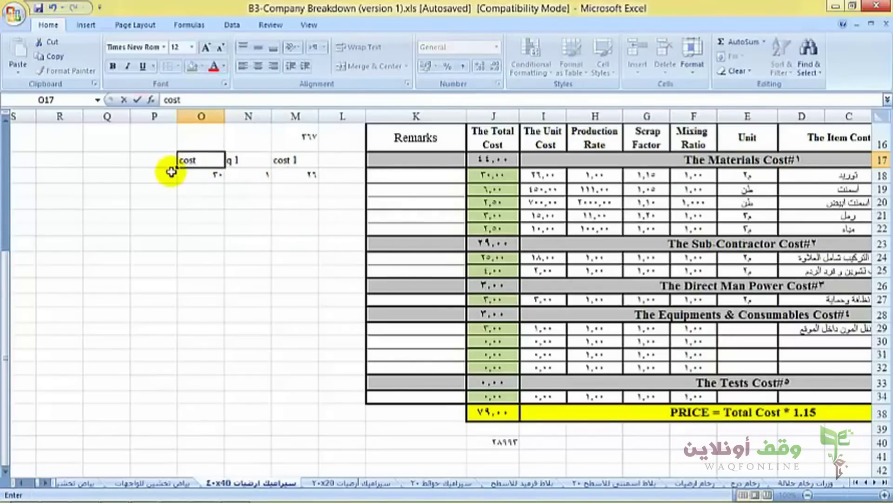
pyautogui.write(' 2')
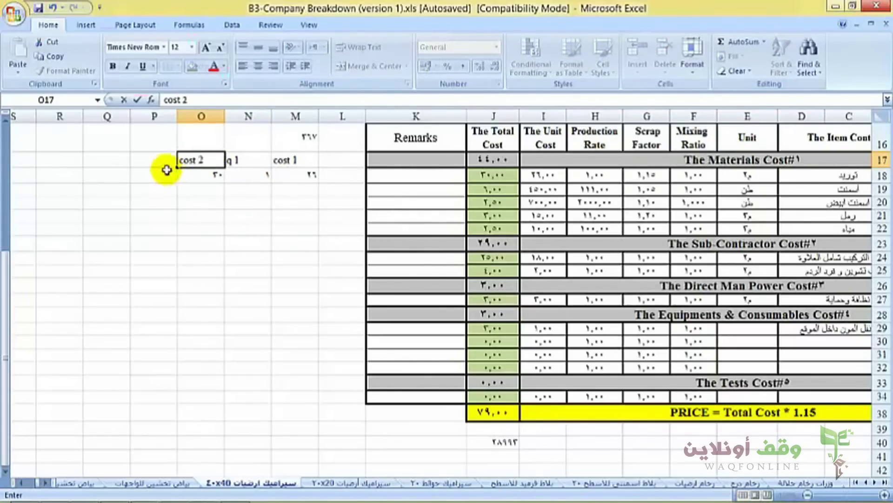
pyautogui.click(141, 159)
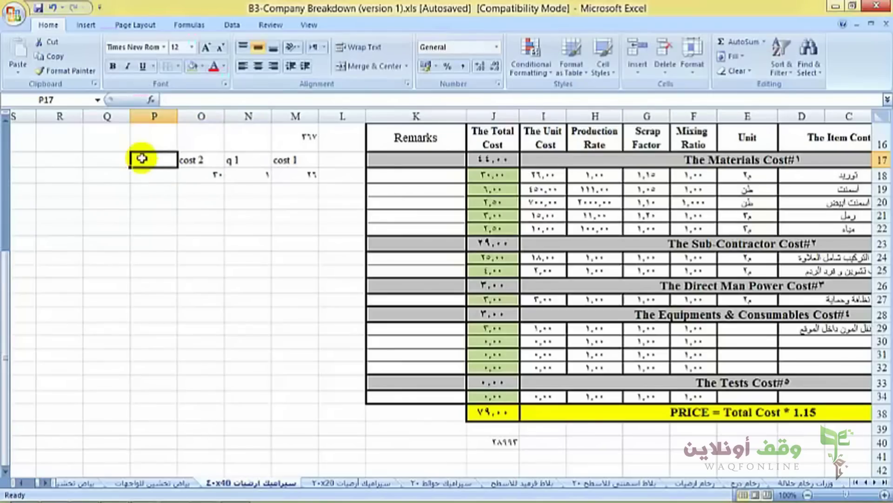
# - Add the heading q 2 in cell P17 and calculate it in P18 with the formula =(O18*N18)/M18
pyautogui.write('q 2')
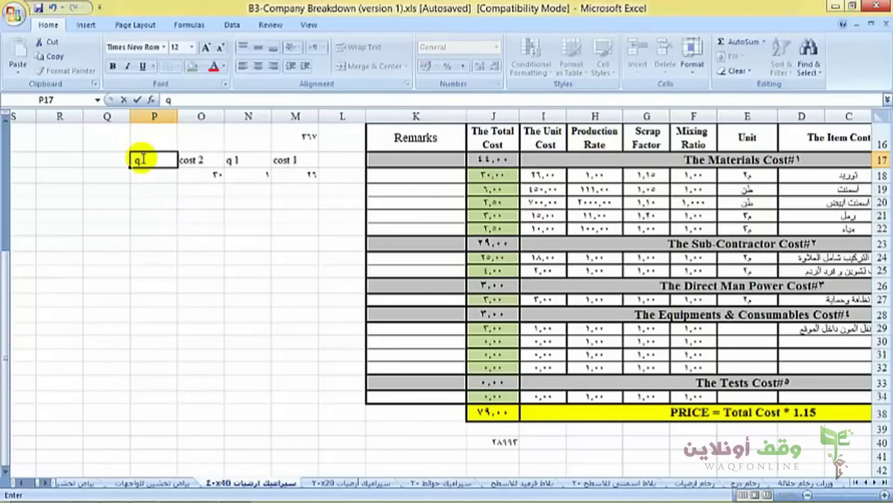
pyautogui.click(148, 175)
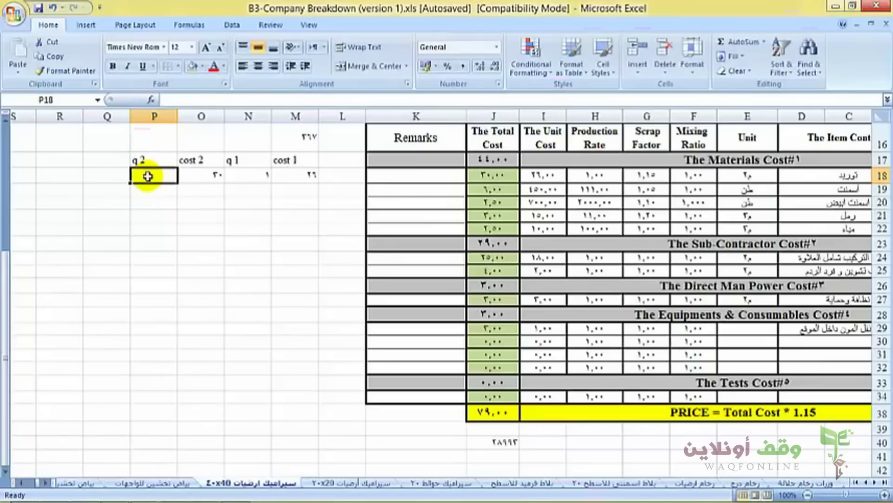
pyautogui.write('=')
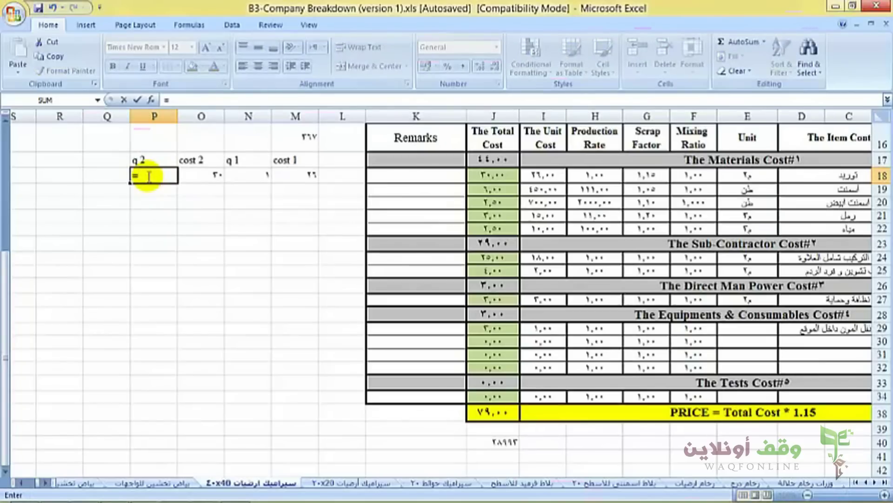
pyautogui.write('(')
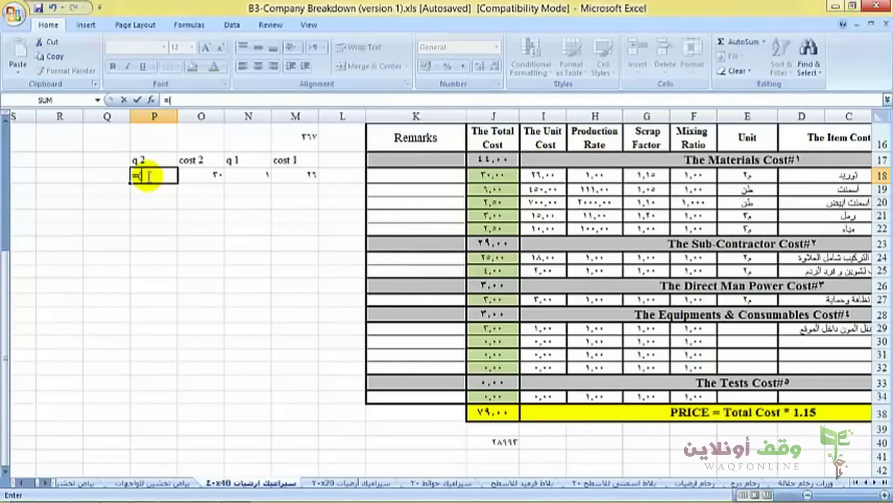
pyautogui.click(207, 174)
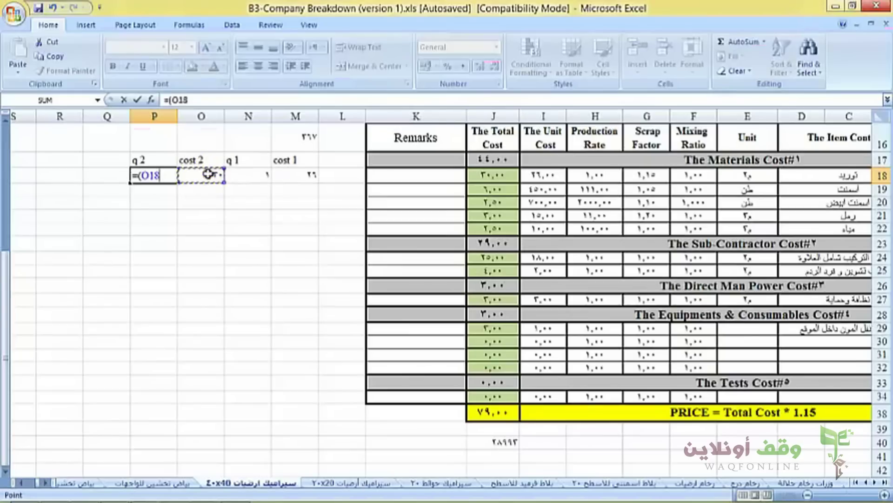
pyautogui.write('*')
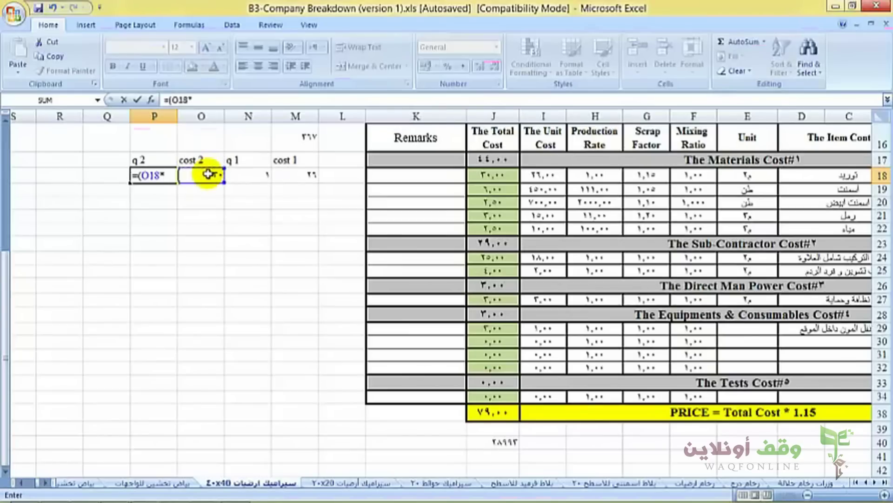
pyautogui.click(250, 177)
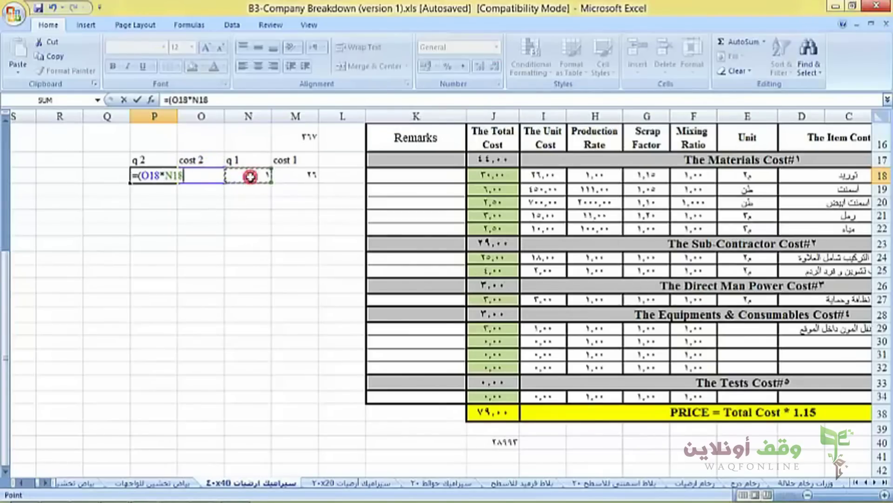
pyautogui.write(')')
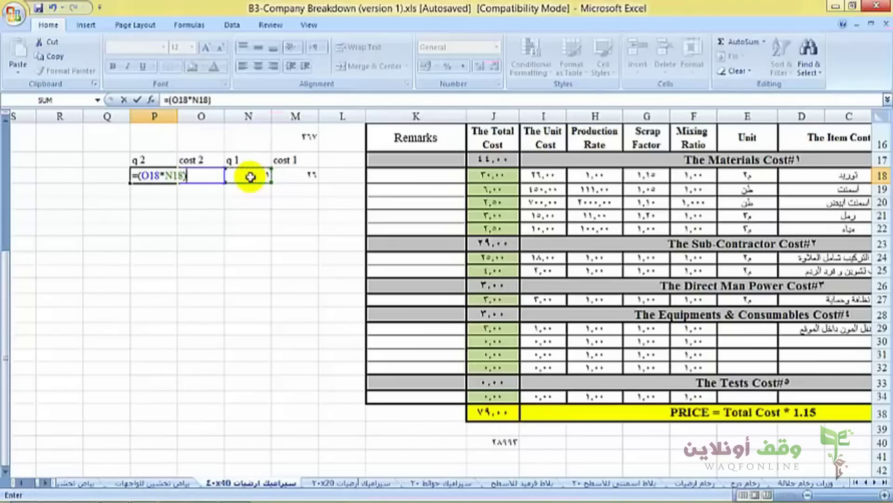
pyautogui.write('/')
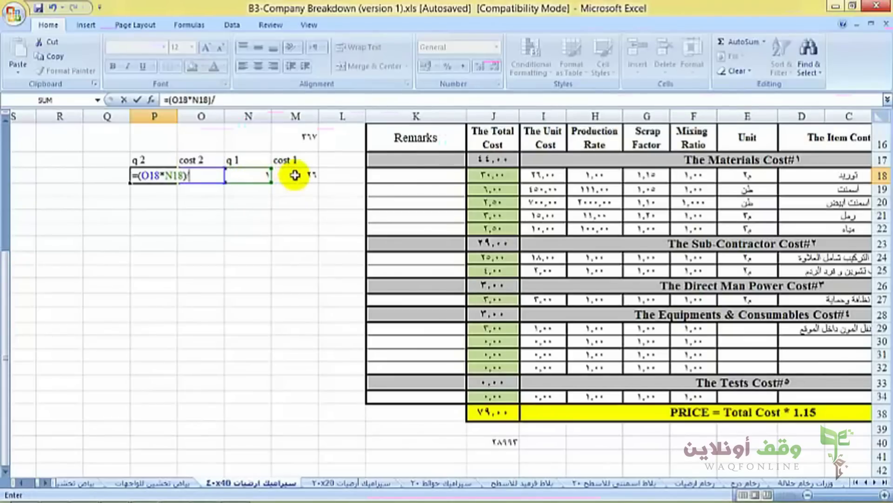
pyautogui.click(296, 175)
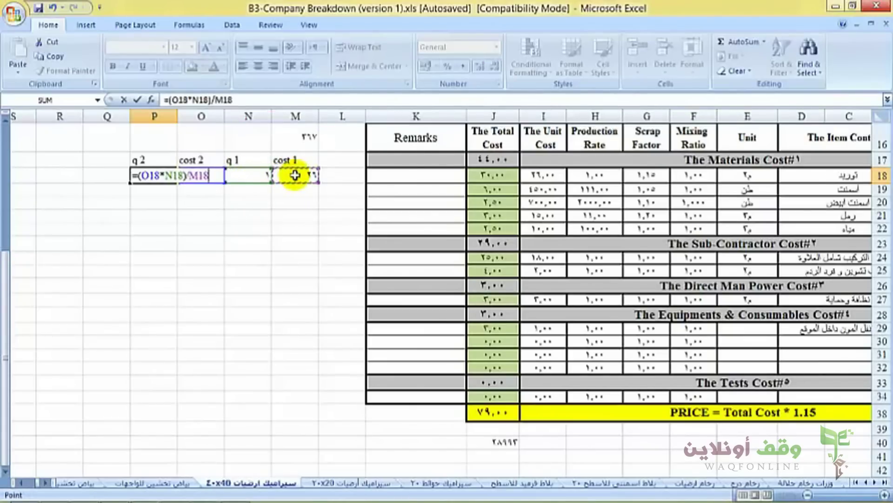
pyautogui.press('Return')
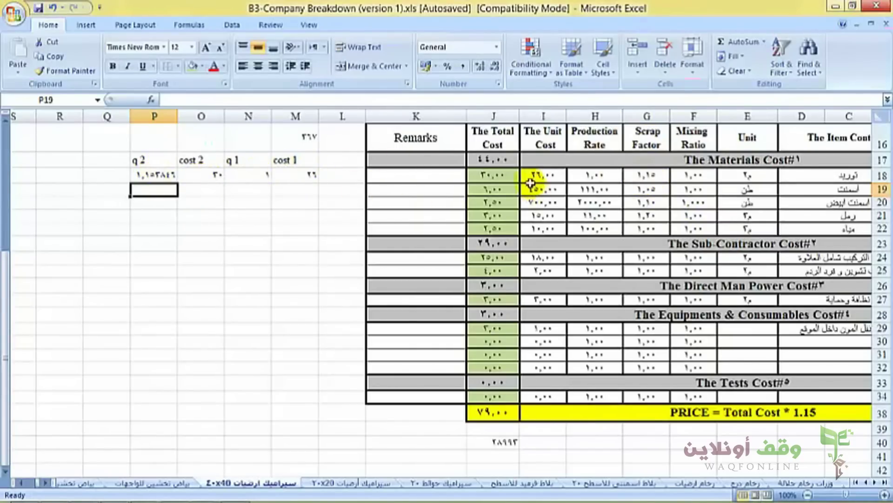
# - Fill in the cement row with cost 1 of 450, q 1 of 1 and cost 2 of 6 in cells M19, N19 and O19
pyautogui.click(305, 189)
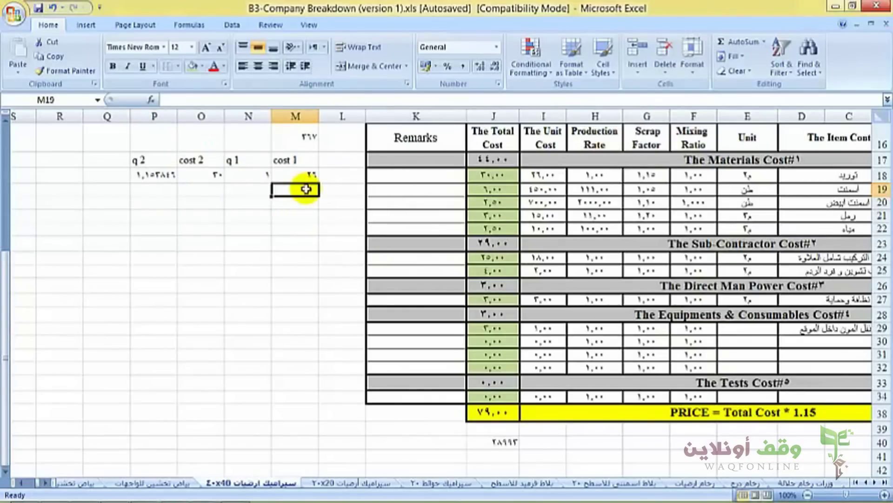
pyautogui.write('200')
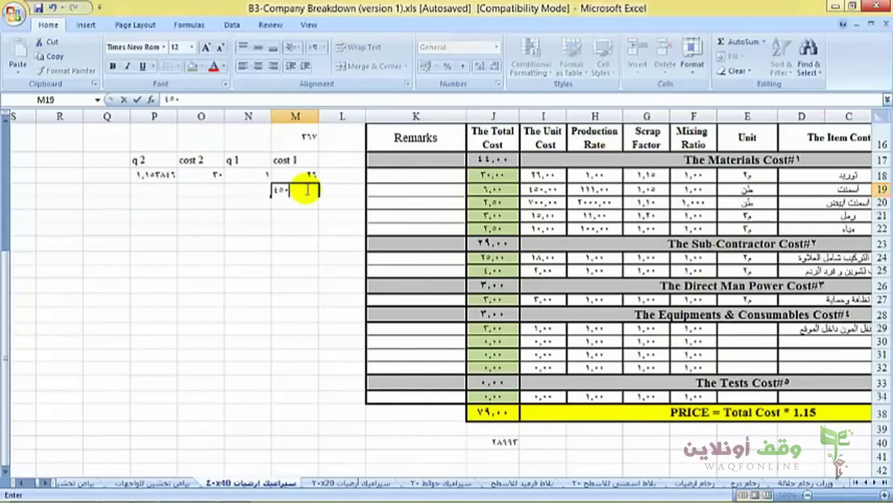
pyautogui.press('Tab')
pyautogui.write('1')
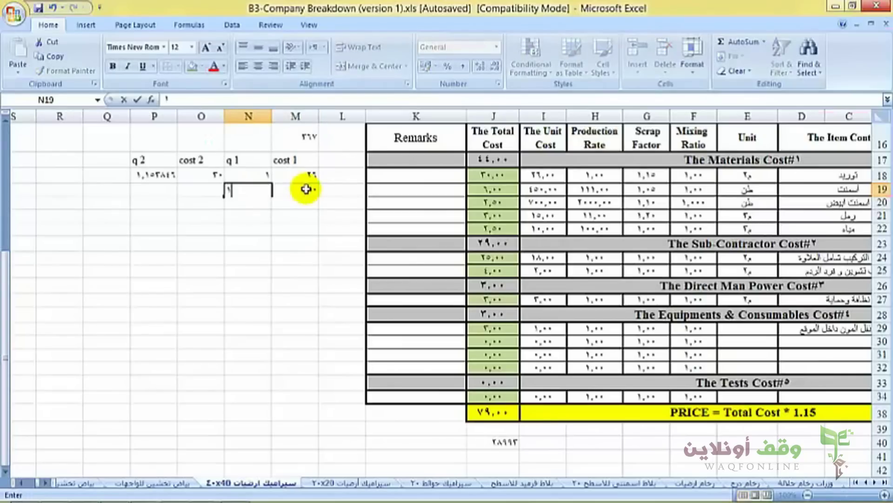
pyautogui.press('Tab')
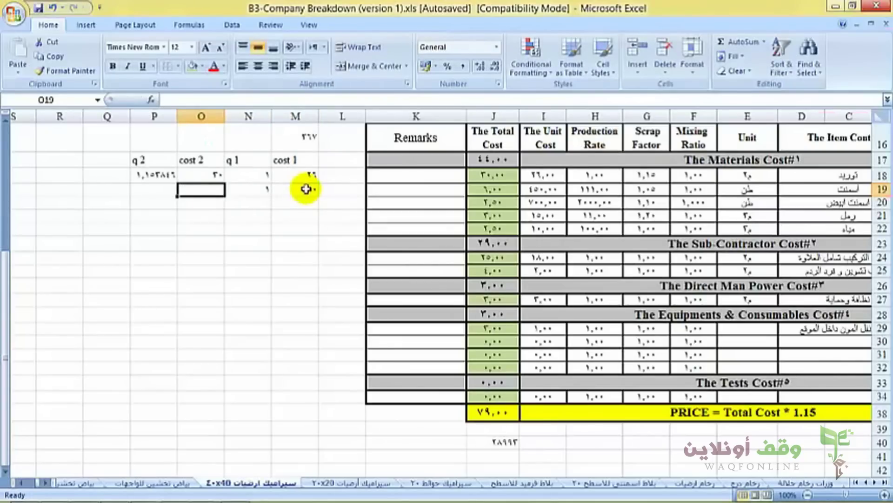
pyautogui.write('6')
pyautogui.press('Return')
# - Fill in the white cement row with 700, 1 and 2.5 in cells M20, N20 and O20
pyautogui.press('Left')
pyautogui.press('Left')
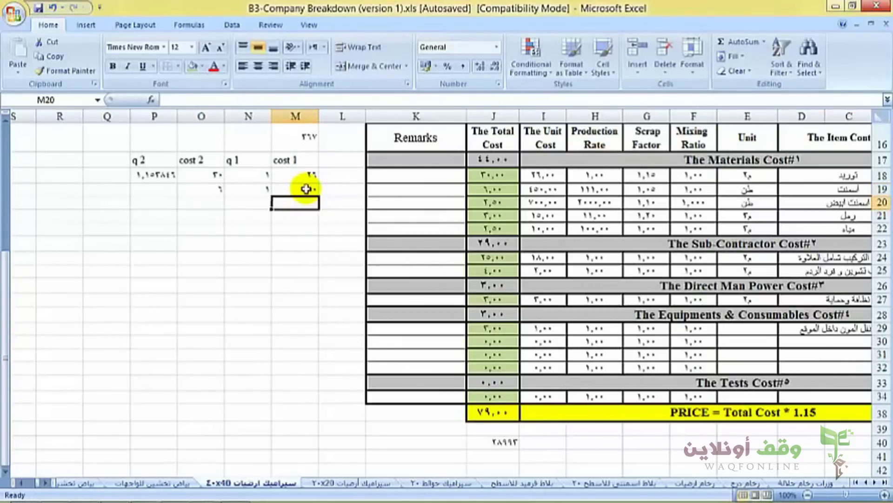
pyautogui.press('Left')
pyautogui.press('Right')
pyautogui.write('700')
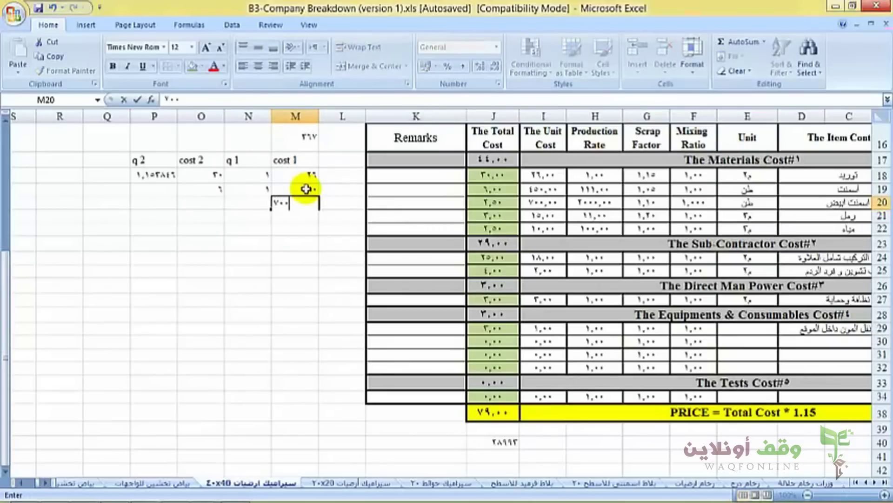
pyautogui.press('Tab')
pyautogui.write('1')
pyautogui.press('Tab')
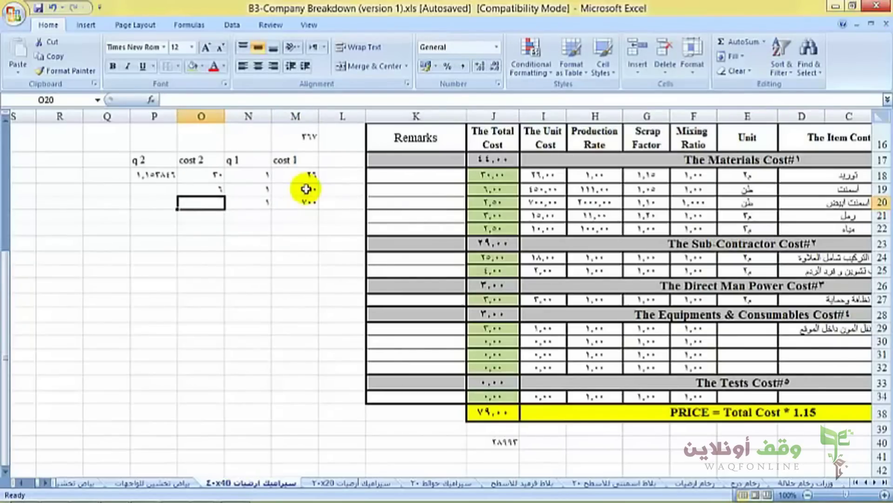
pyautogui.write('2.5')
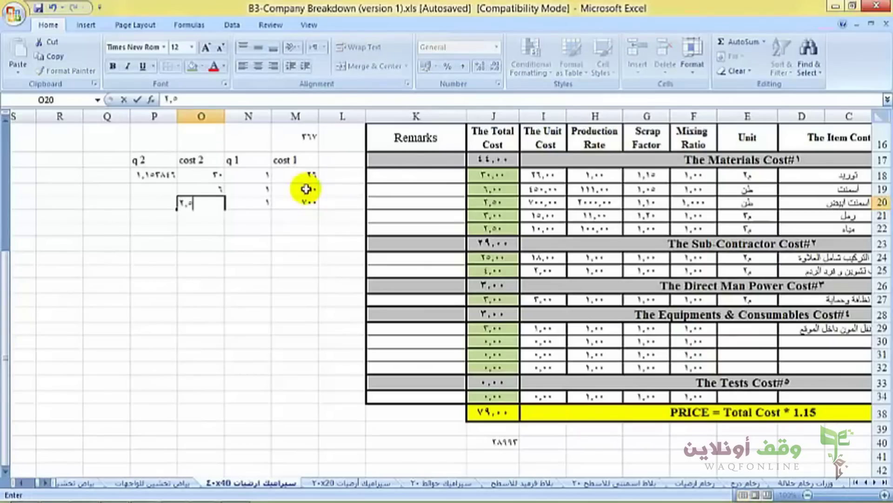
pyautogui.press('Return')
# - Fill in the sand row with 15, 1 and 3 in cells M21, N21 and O21
pyautogui.press('Left')
pyautogui.press('Left')
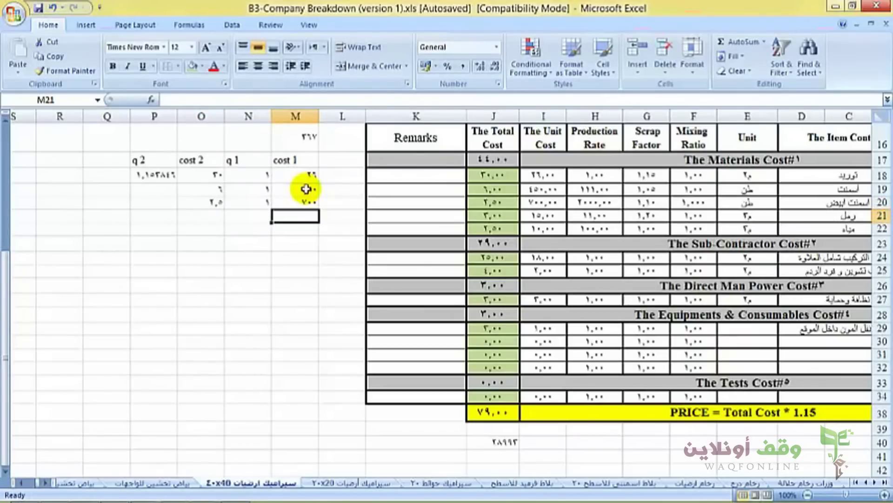
pyautogui.write('15')
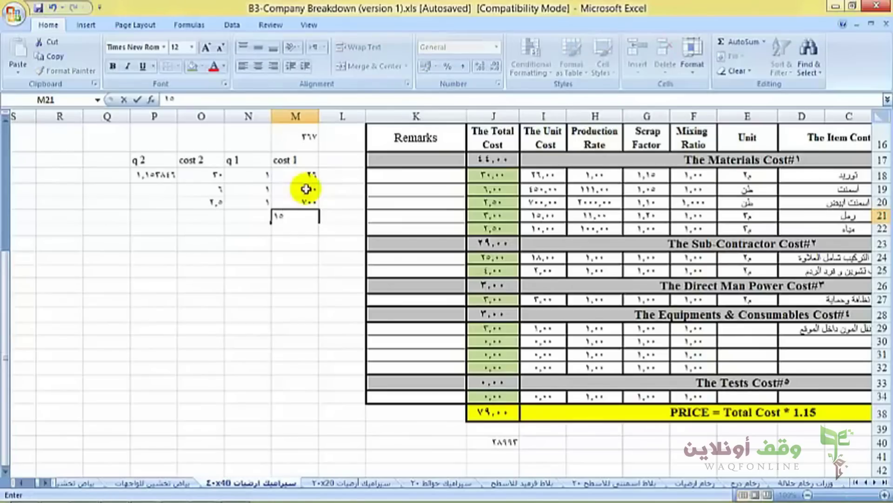
pyautogui.press('Tab')
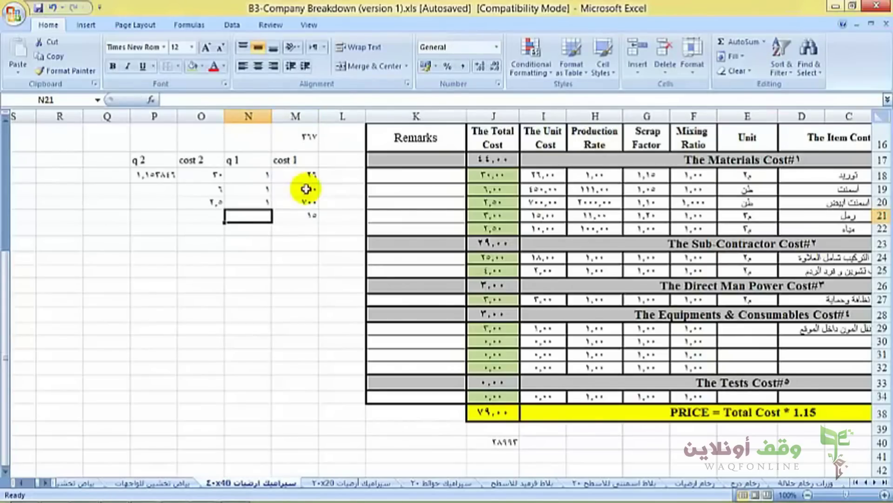
pyautogui.write('1')
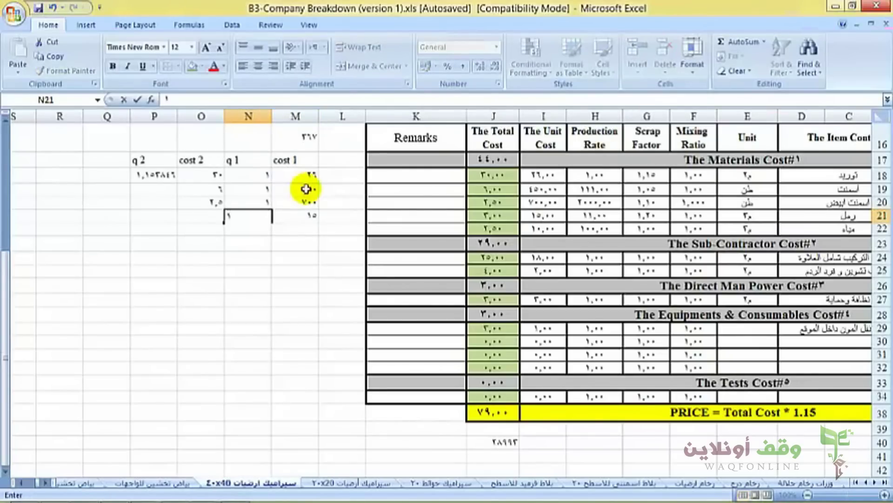
pyautogui.press('Tab')
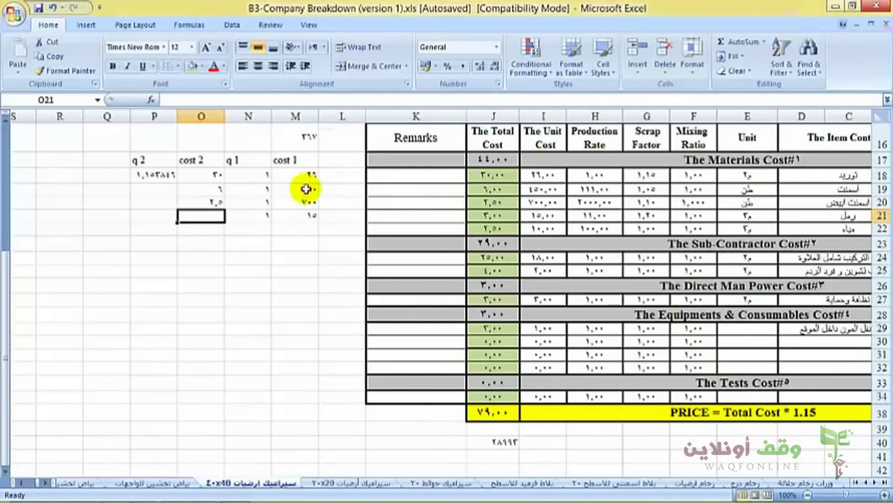
pyautogui.write('3')
pyautogui.press('Return')
# - Fill in the water row with 10, 1 and 2.5 in cells M22, N22 and O22
pyautogui.press('Left')
pyautogui.press('Left')
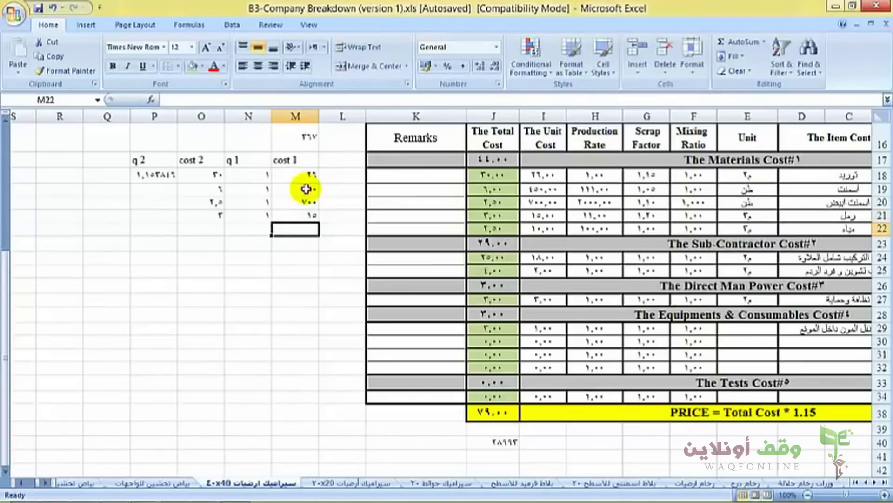
pyautogui.write('10')
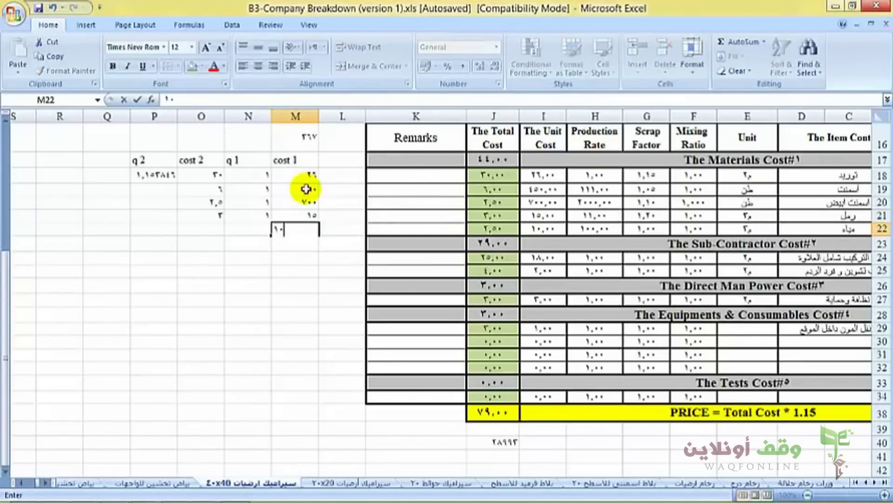
pyautogui.press('Tab')
pyautogui.write('1')
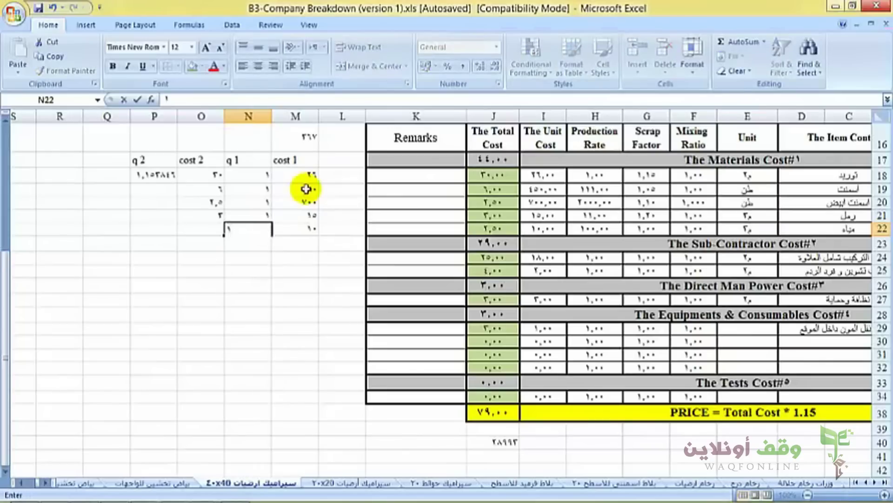
pyautogui.press('Tab')
pyautogui.write('2.5')
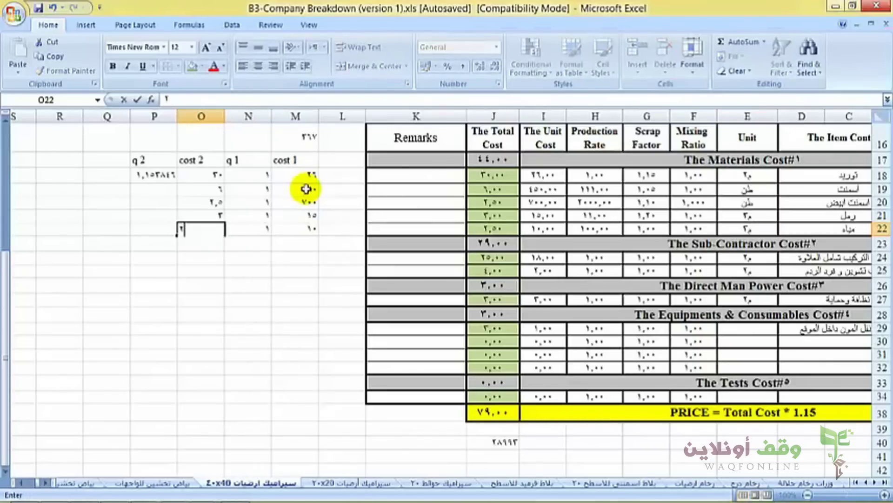
pyautogui.press('Return')
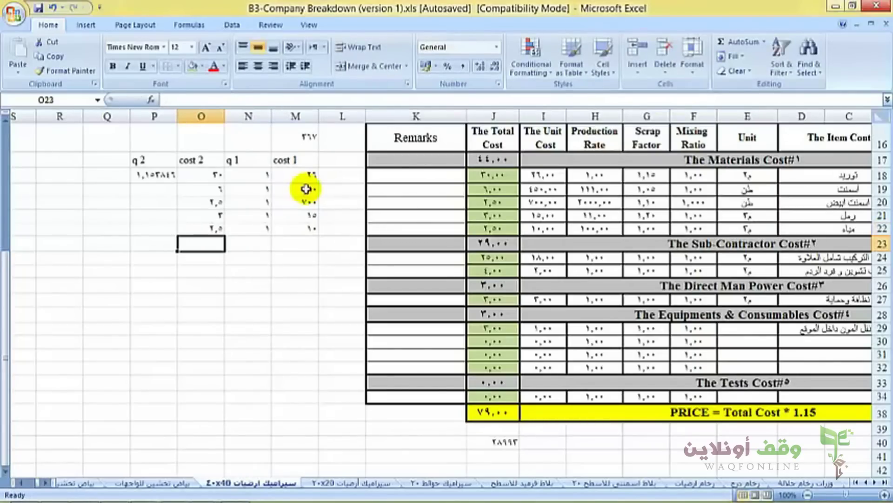
# - Fill in the first sub-contractor row with 18, 1 and 25 in cells M24, N24 and O24
pyautogui.press('Left')
pyautogui.press('Left')
pyautogui.press('Down')
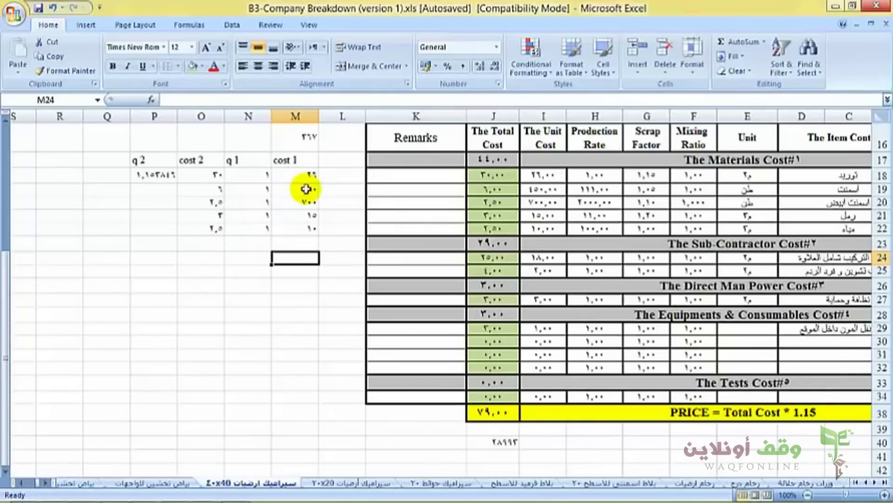
pyautogui.write('18')
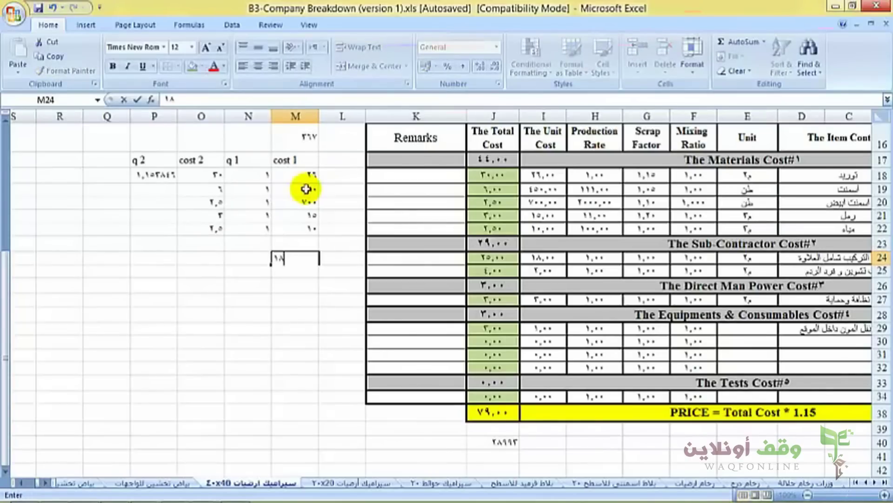
pyautogui.press('Tab')
pyautogui.write('1')
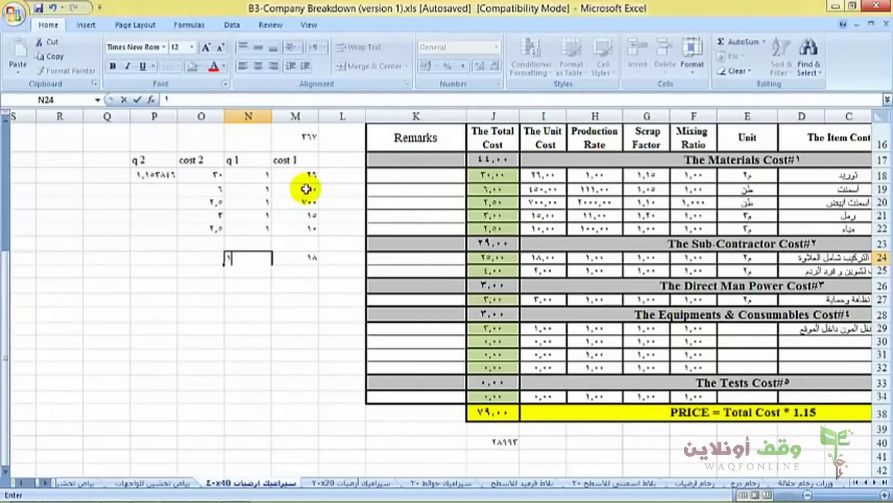
pyautogui.press('Tab')
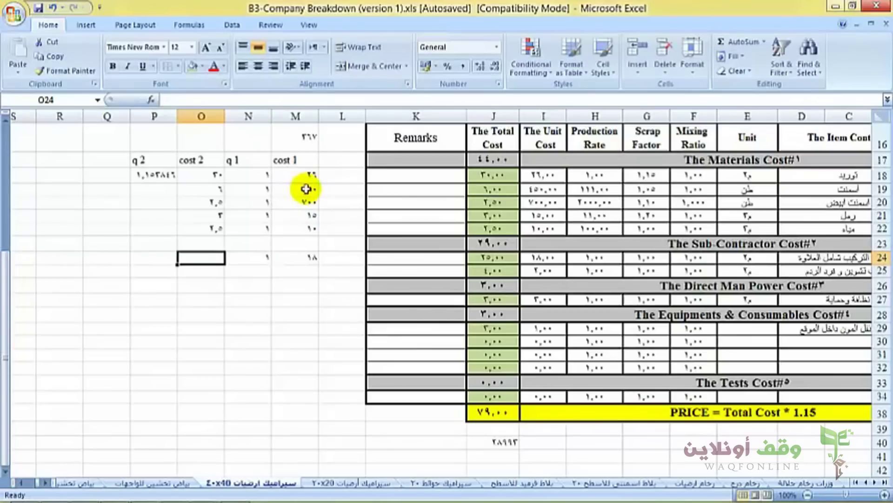
pyautogui.write('25')
pyautogui.press('Return')
# - Fill in the second sub-contractor row with 2, 1 and 4 in cells M25, N25 and O25
pyautogui.press('Right')
pyautogui.press('Right')
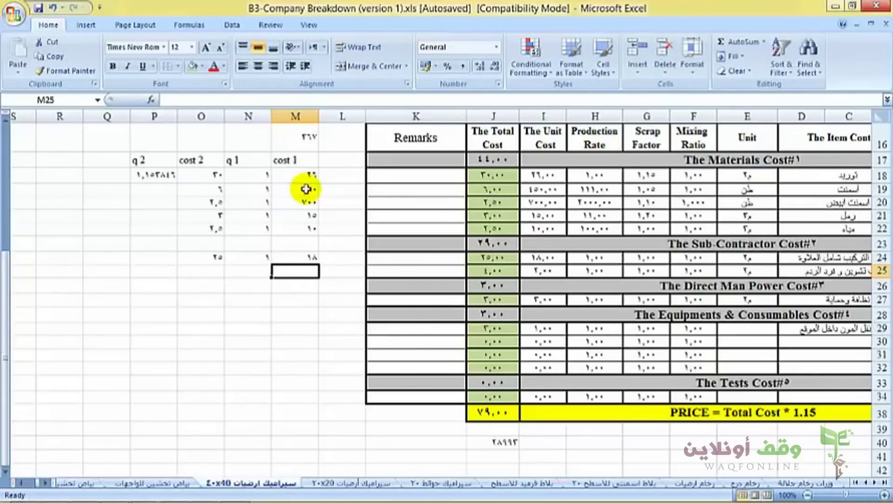
pyautogui.write('2')
pyautogui.press('Tab')
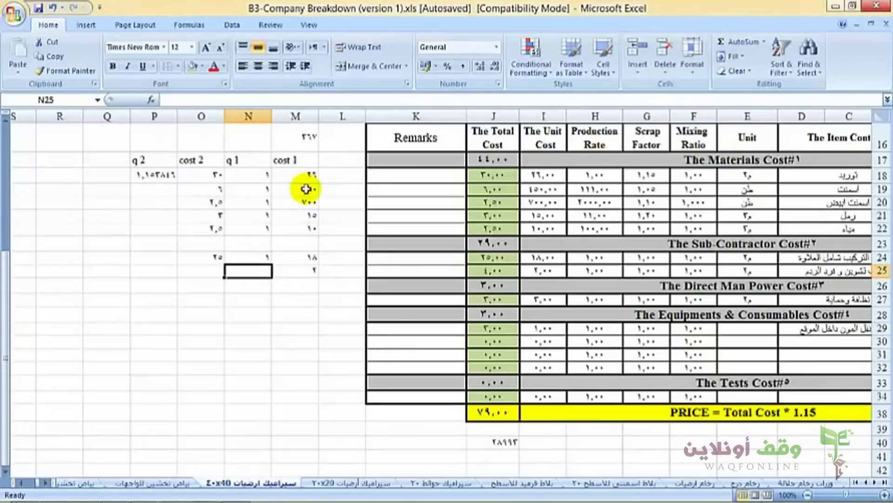
pyautogui.write('1')
pyautogui.press('Tab')
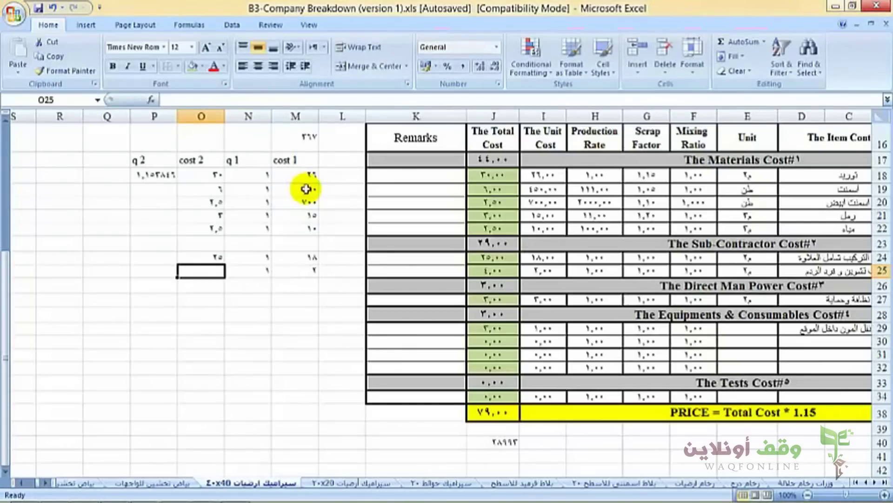
pyautogui.write('4')
pyautogui.press('Return')
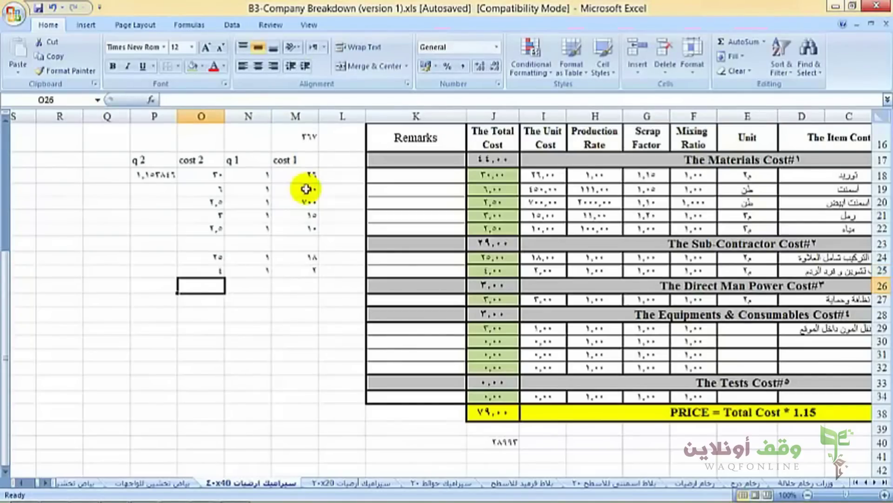
# - Fill in the direct man power row with 3, 1 and 3 in cells M27, N27 and O27
pyautogui.press('Down')
pyautogui.press('Right')
pyautogui.press('Right')
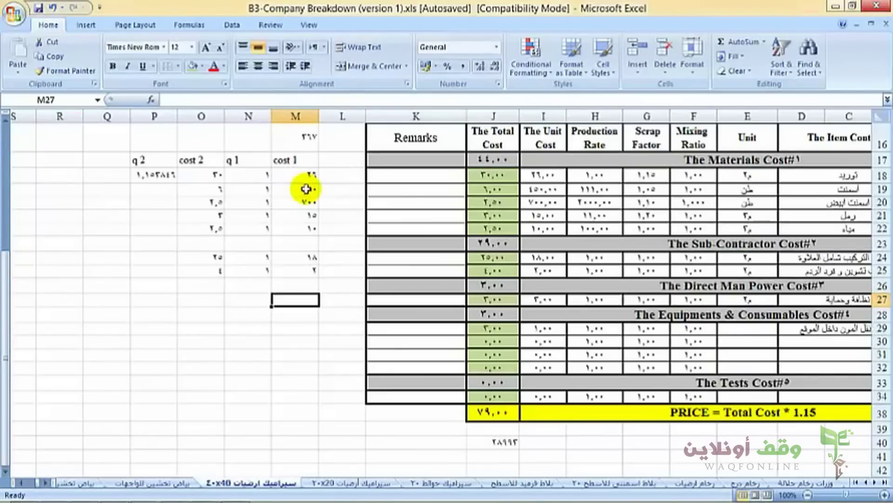
pyautogui.write('3')
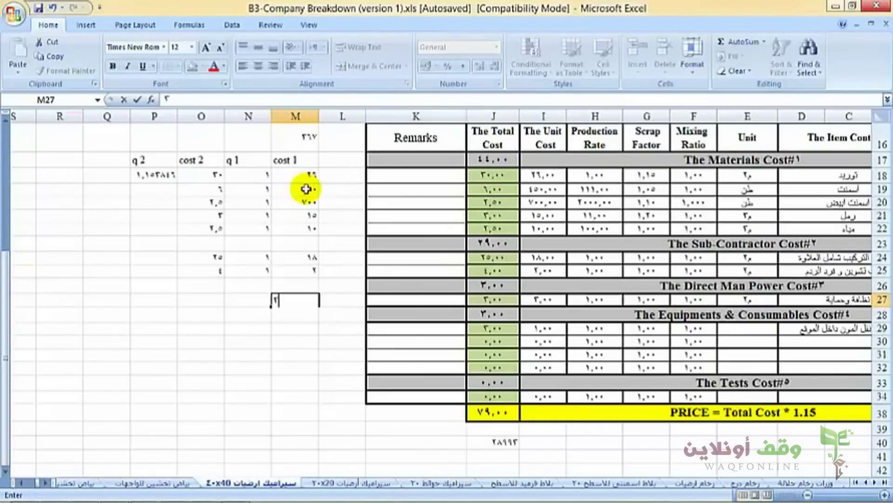
pyautogui.press('Tab')
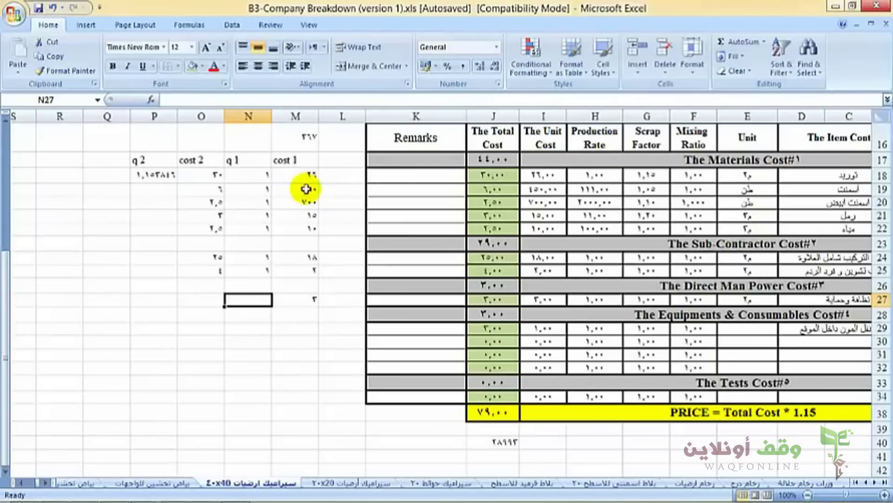
pyautogui.write('1')
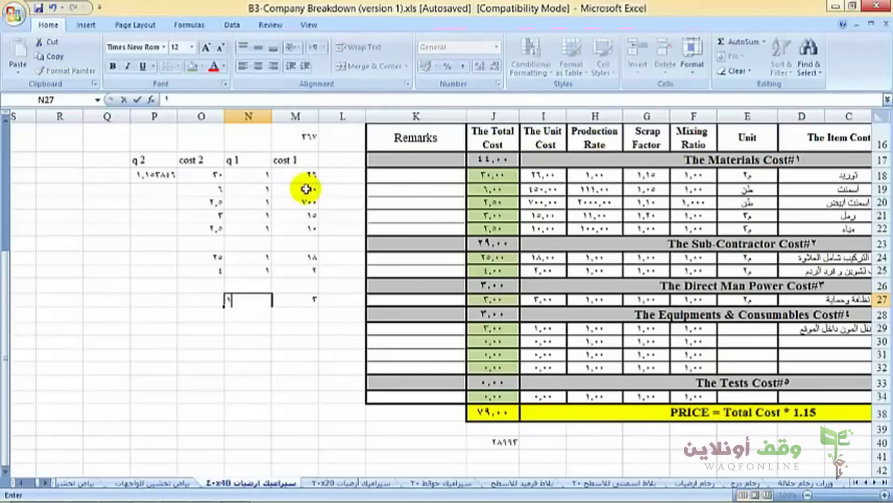
pyautogui.press('Tab')
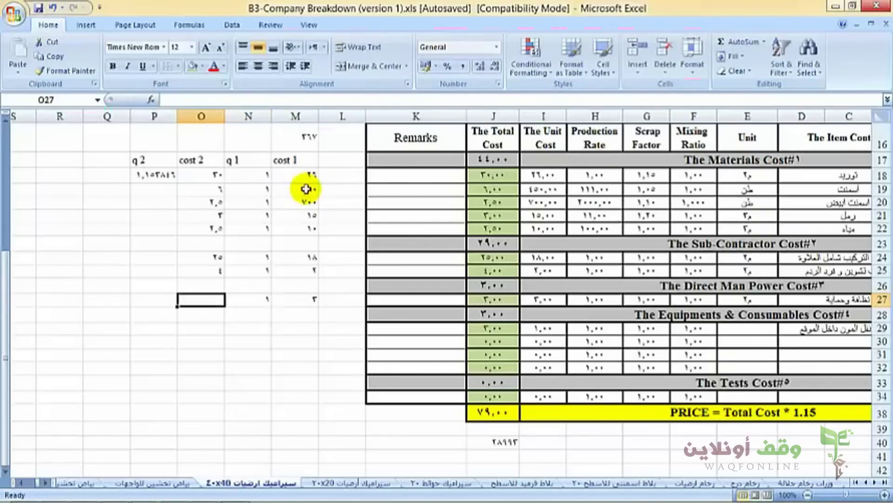
pyautogui.write('3')
pyautogui.press('Return')
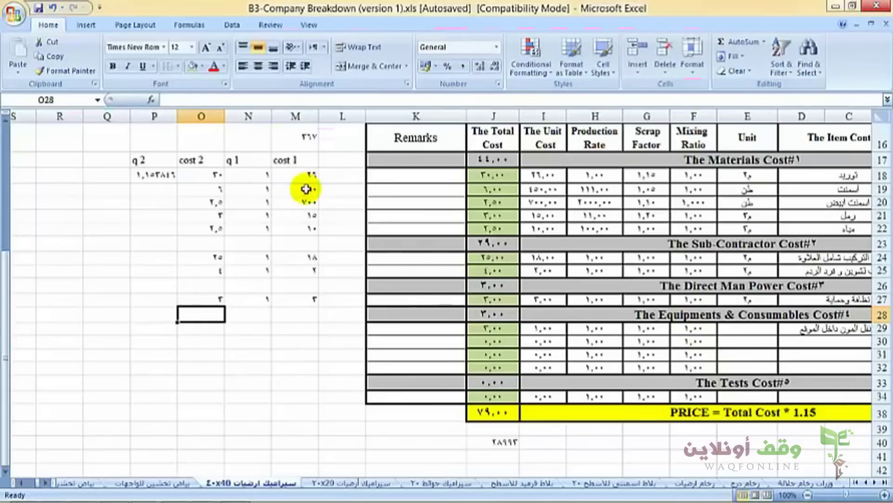
# - Fill in the first equipment and consumables row with 1, 1 and 3 in cells M29, N29 and O29
pyautogui.press('Down')
pyautogui.press('Right')
pyautogui.press('Right')
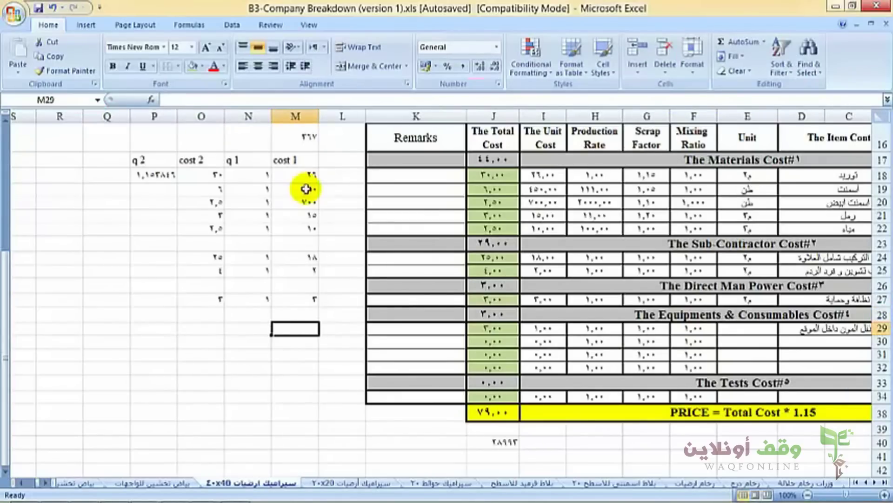
pyautogui.write('1')
pyautogui.press('Tab')
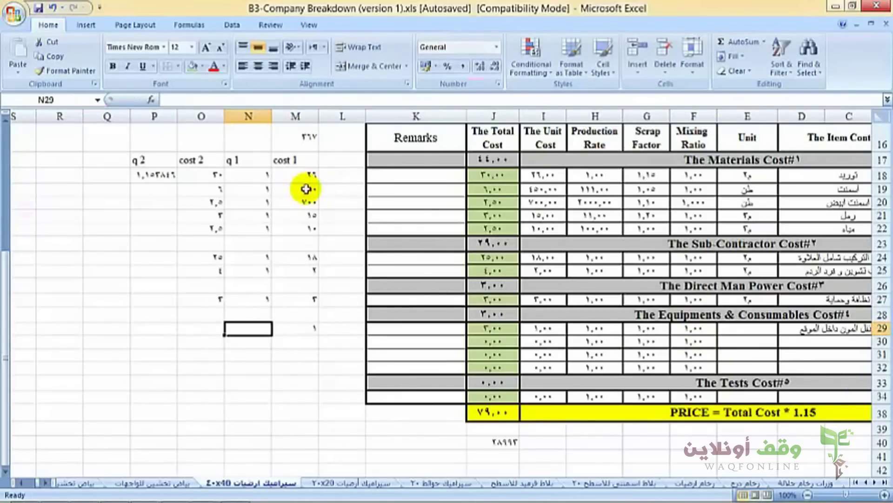
pyautogui.write('1')
pyautogui.press('Tab')
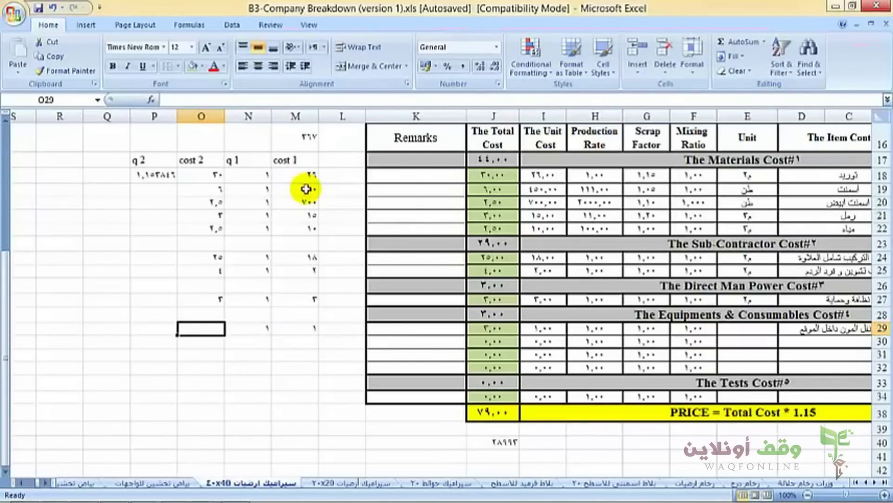
pyautogui.write('3')
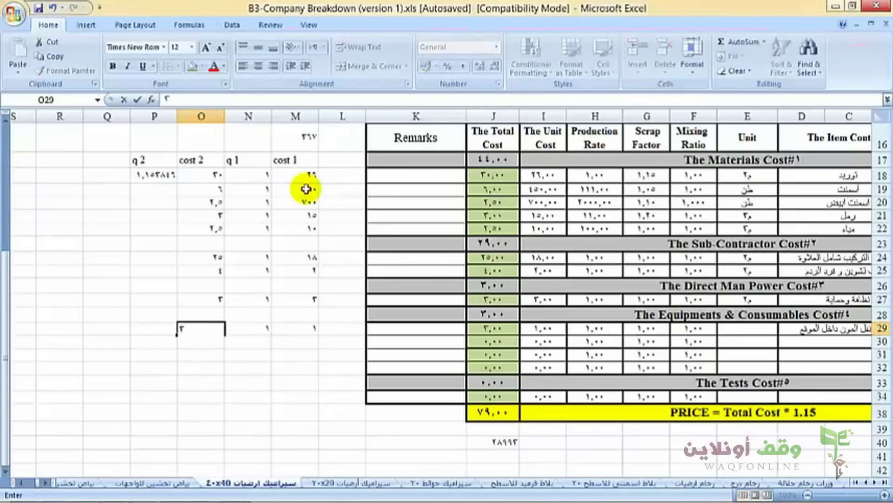
pyautogui.hotkey('shift', 'Tab')
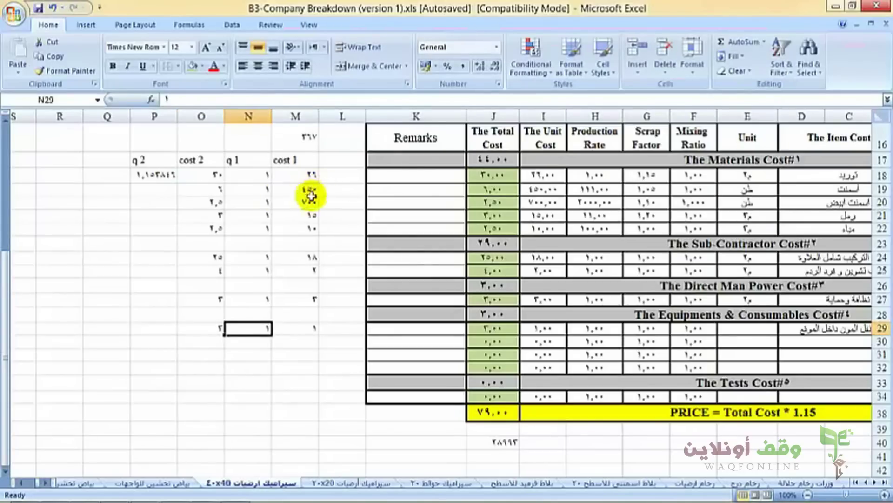
# - Copy the q 2 formula from P18 into cells P19:P22, P24, P25, P27 and P29
pyautogui.click(146, 174)
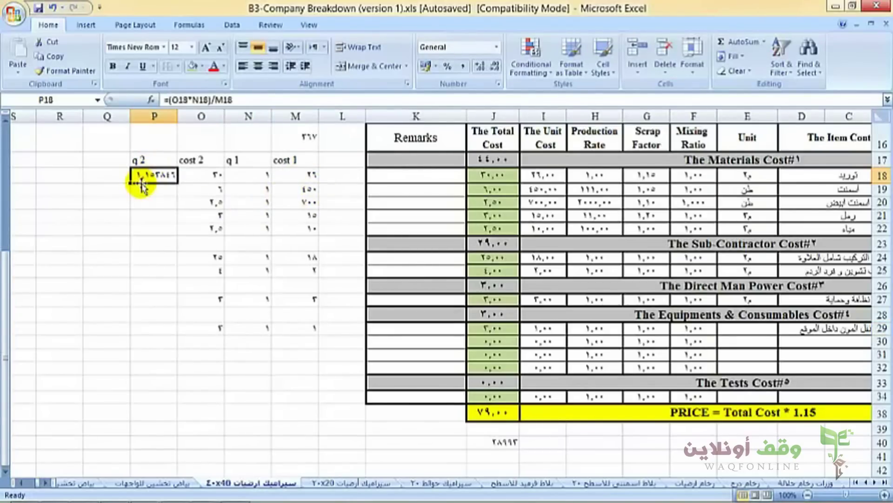
pyautogui.hotkey('ctrl', 'c')
pyautogui.click(150, 187)
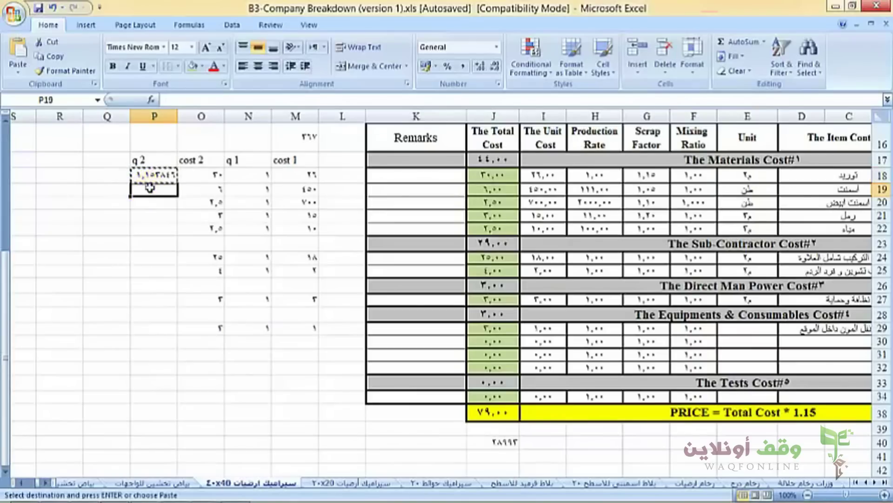
pyautogui.moveTo(150, 187); pyautogui.dragTo(152, 226)
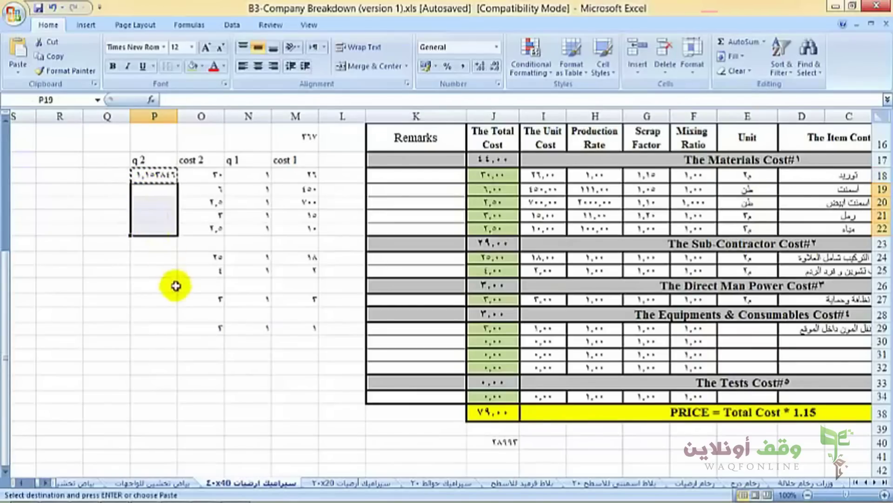
pyautogui.keyDown('ctrl'); pyautogui.click(164, 258); pyautogui.keyUp('ctrl')
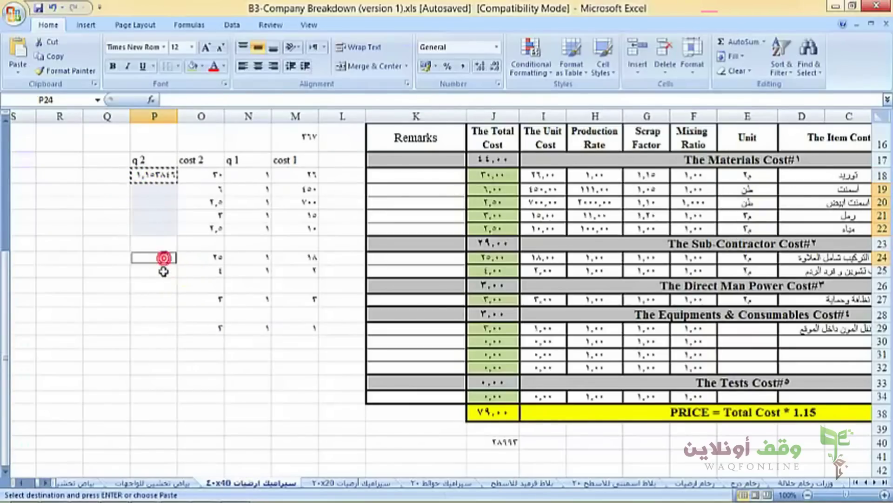
pyautogui.keyDown('ctrl'); pyautogui.click(163, 271); pyautogui.keyUp('ctrl')
pyautogui.keyDown('ctrl'); pyautogui.click(159, 300); pyautogui.keyUp('ctrl')
pyautogui.keyDown('ctrl'); pyautogui.click(169, 329); pyautogui.keyUp('ctrl')
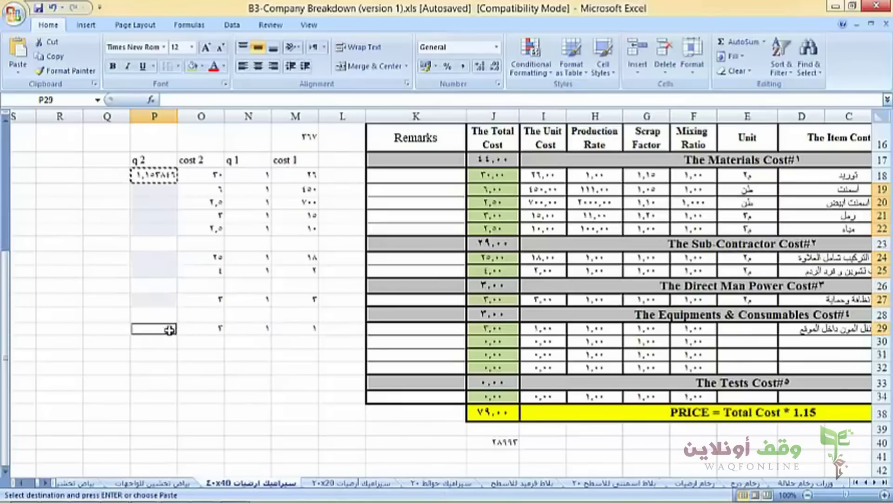
pyautogui.press('Return')
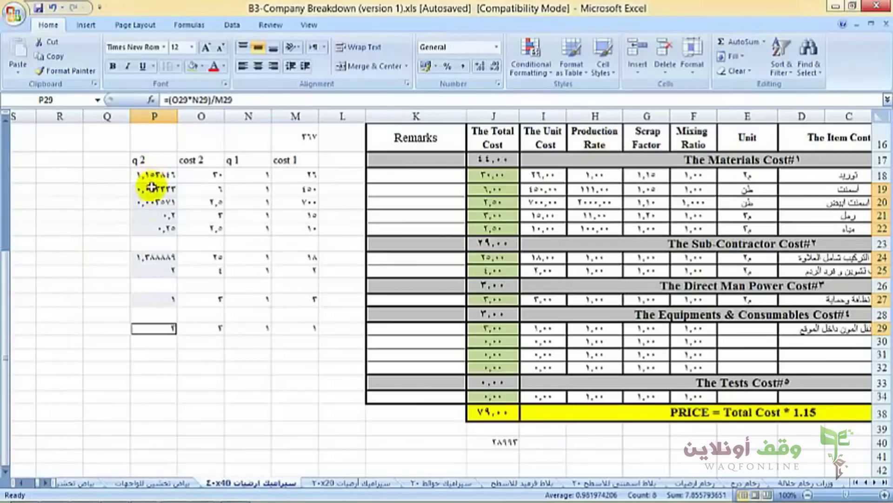
pyautogui.click(98, 333)
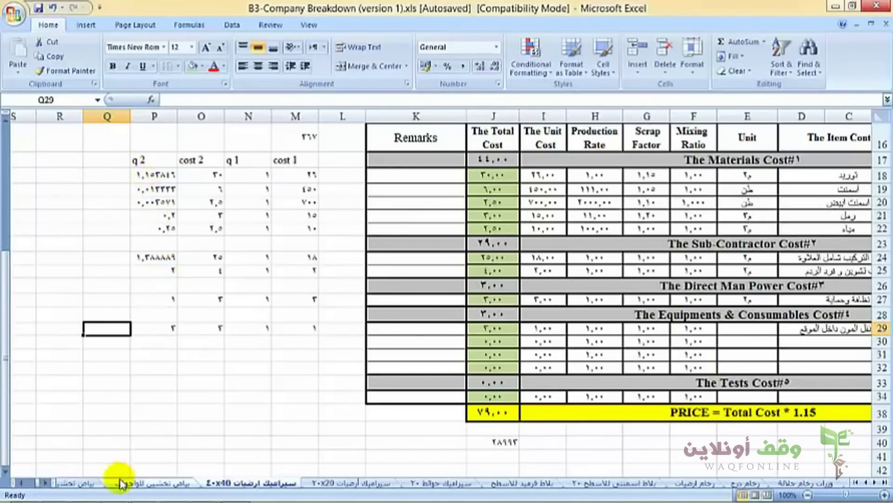
# - Switch to Primavera P6 and set Black Cement's Budgeted Units to 0.013333, checking its q 2 value in the Excel breakdown
pyautogui.moveTo(149, 469)
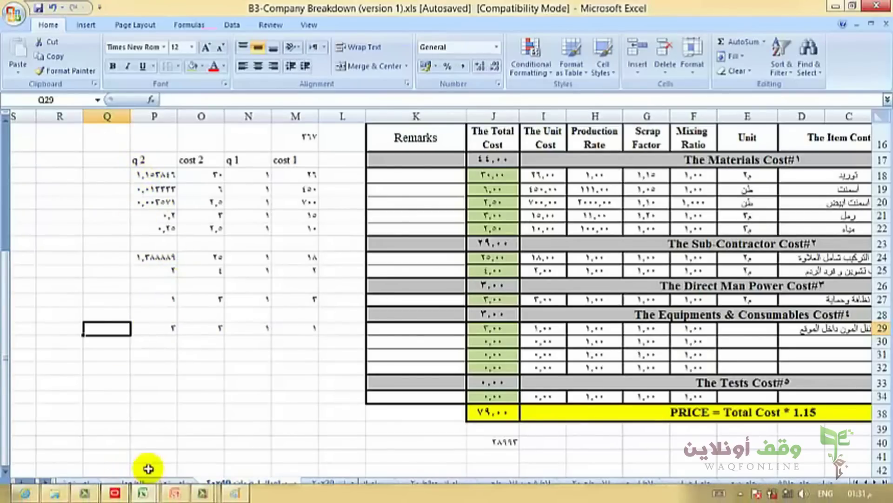
pyautogui.click(113, 493)
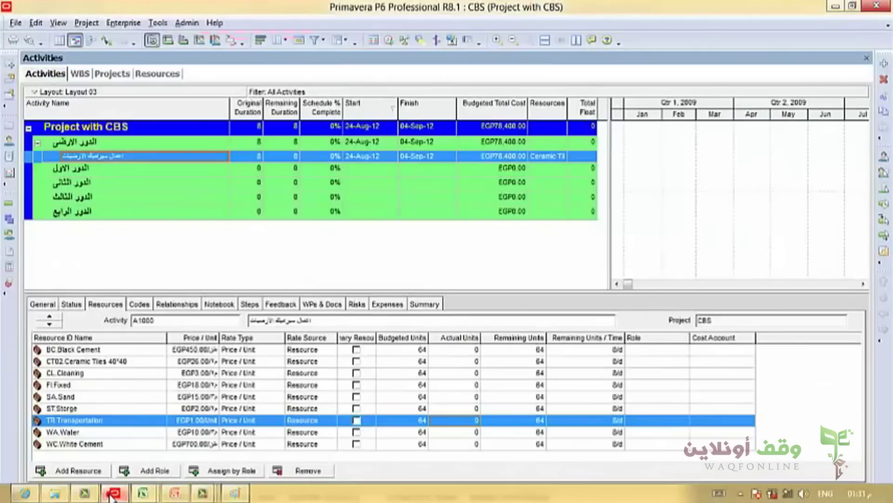
pyautogui.click(405, 350)
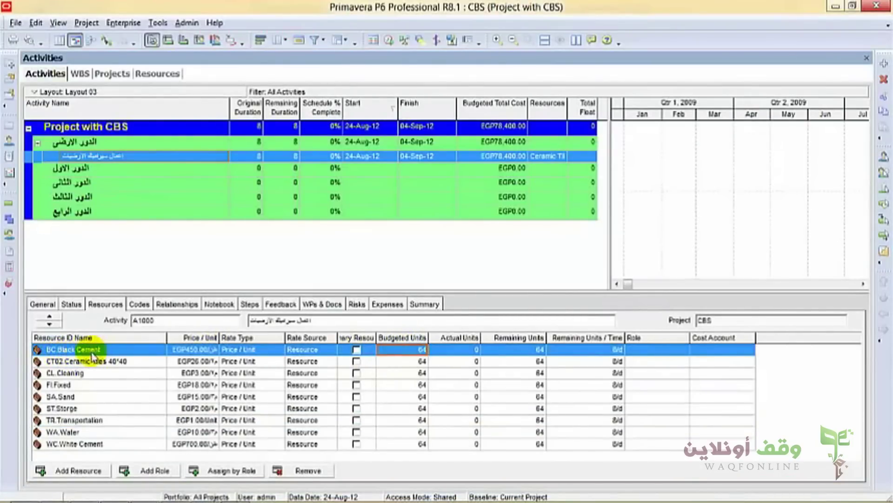
pyautogui.moveTo(180, 494)
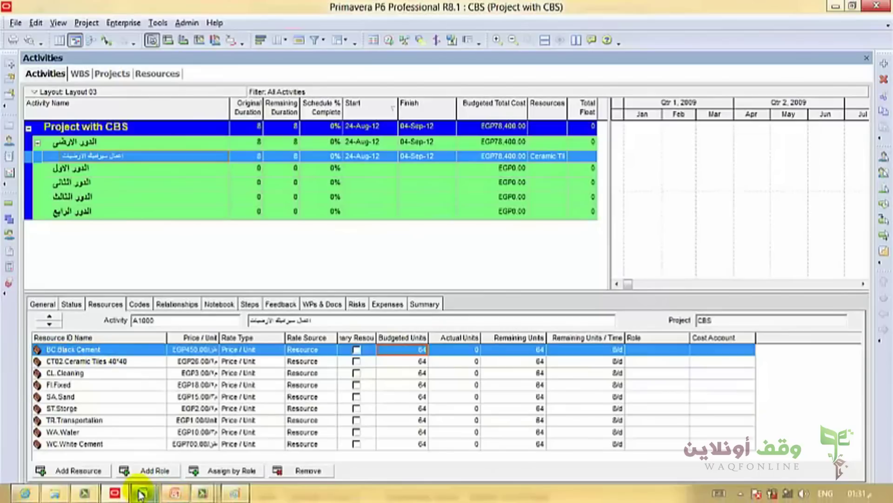
pyautogui.moveTo(148, 493)
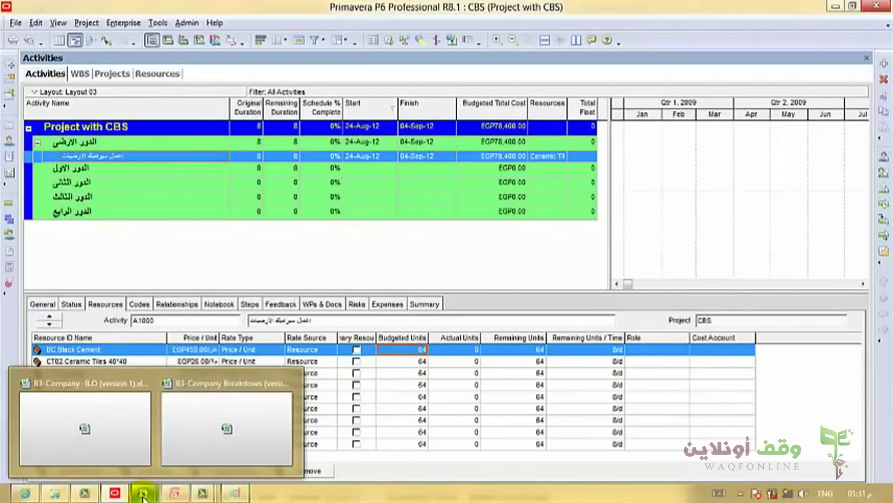
pyautogui.click(185, 427)
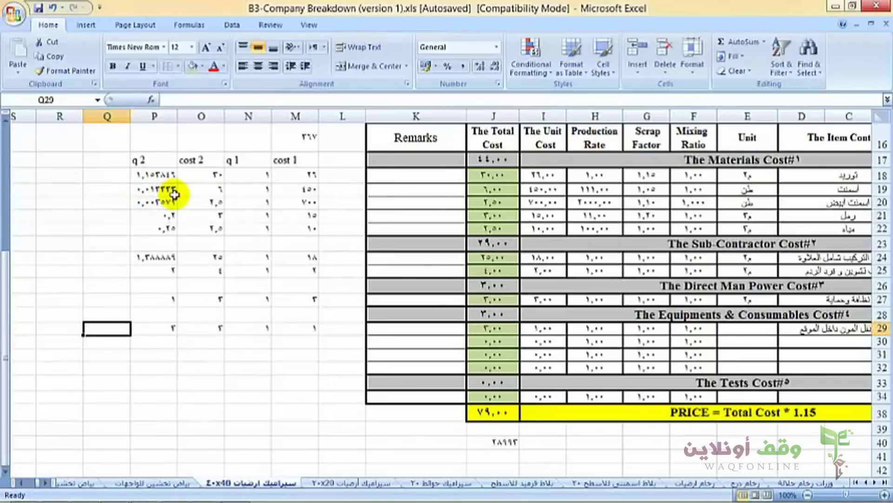
pyautogui.moveTo(204, 496)
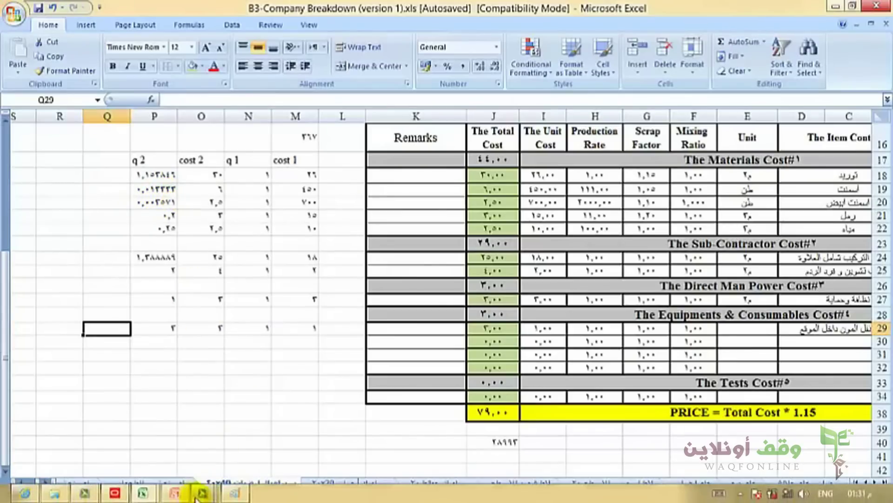
pyautogui.click(116, 494)
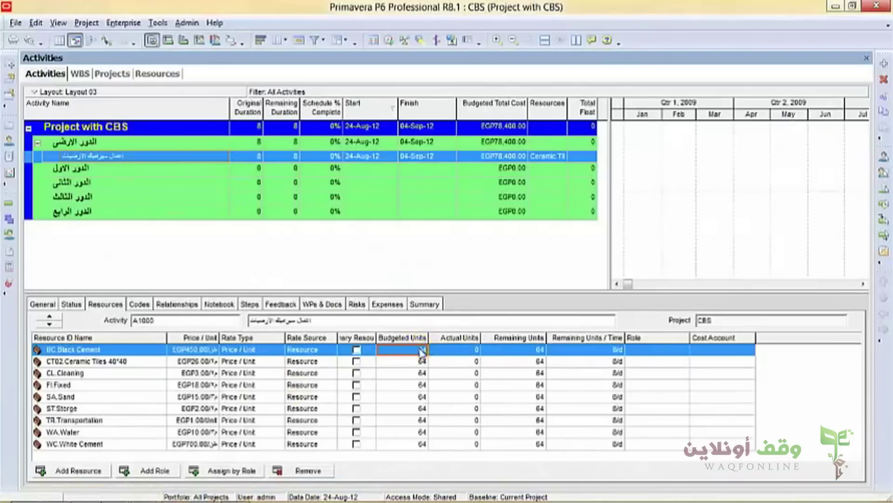
pyautogui.click(418, 348)
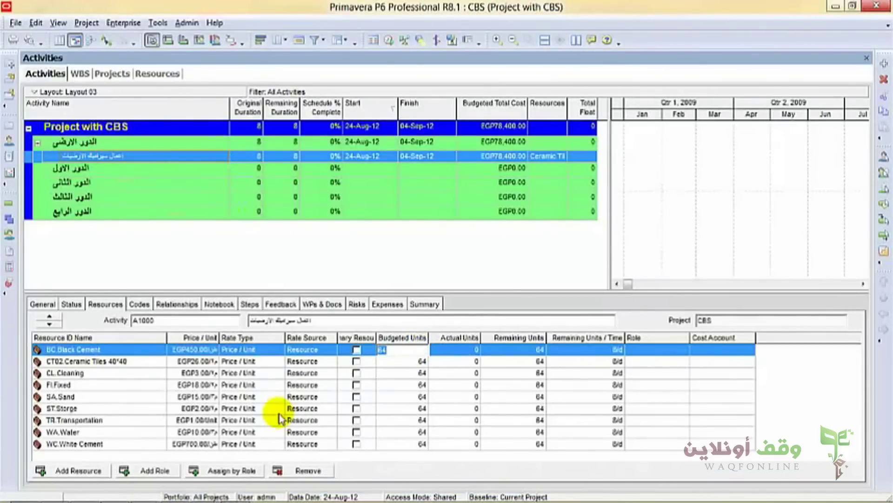
pyautogui.write('0.013333')
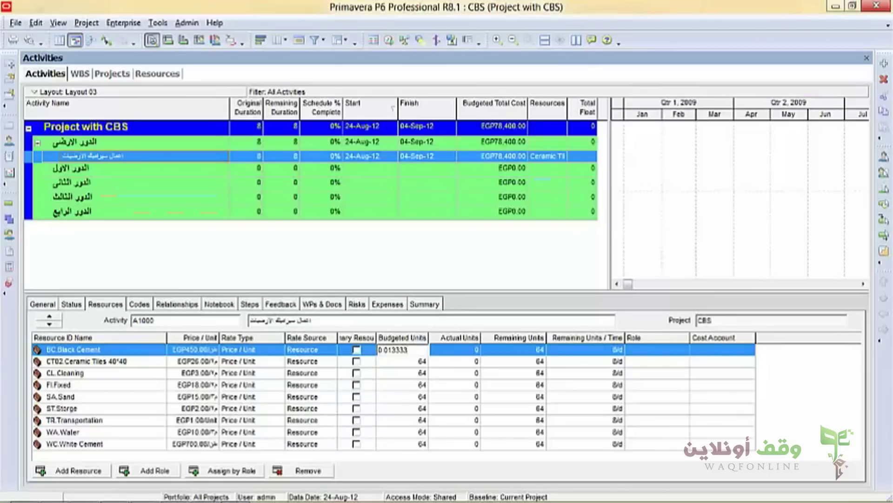
pyautogui.click(405, 363)
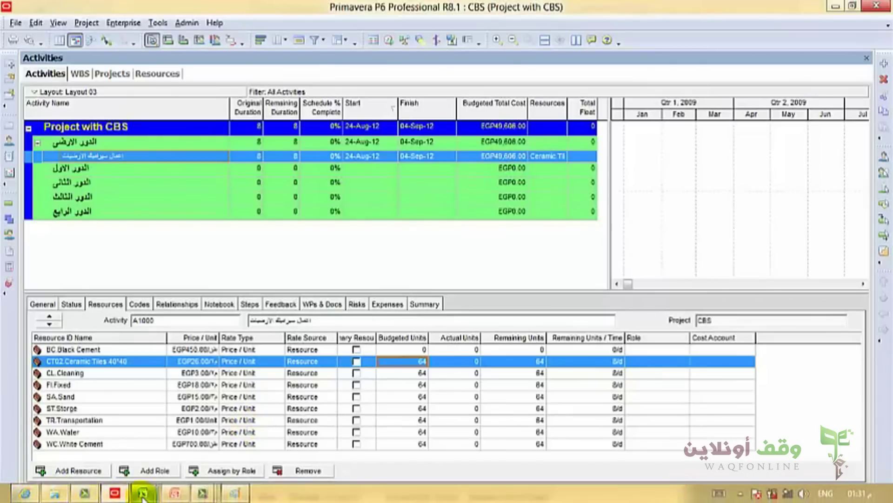
# - Look up the ceramic tiles' q 2 value in the Excel breakdown, and set Ceramic Tiles 40*40's Budgeted Units to 1.15 in Primavera P6
pyautogui.moveTo(143, 497)
pyautogui.click(181, 446)
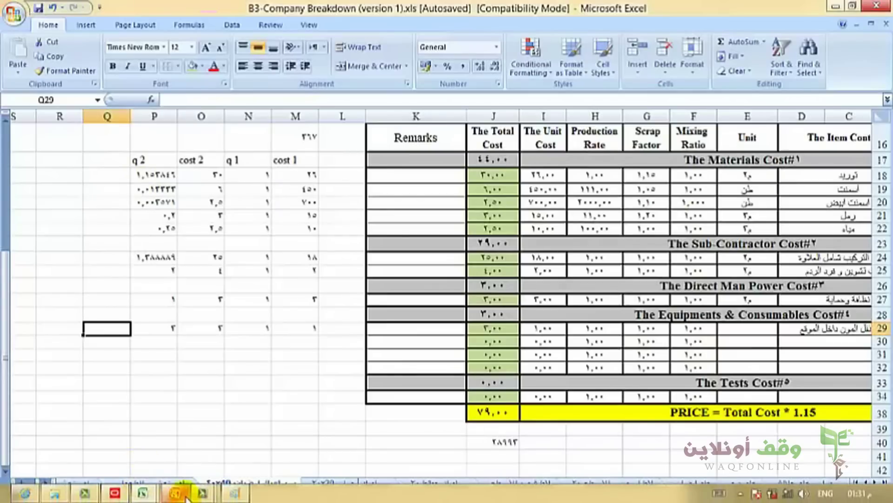
pyautogui.moveTo(183, 497)
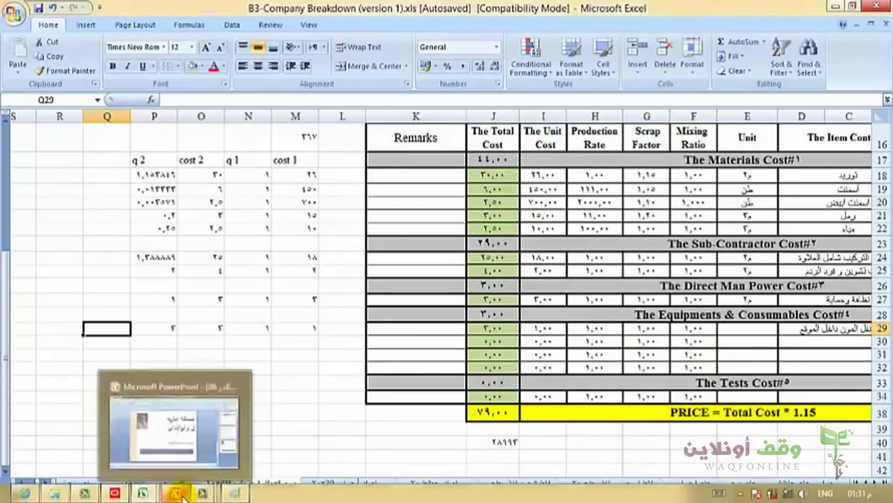
pyautogui.click(115, 494)
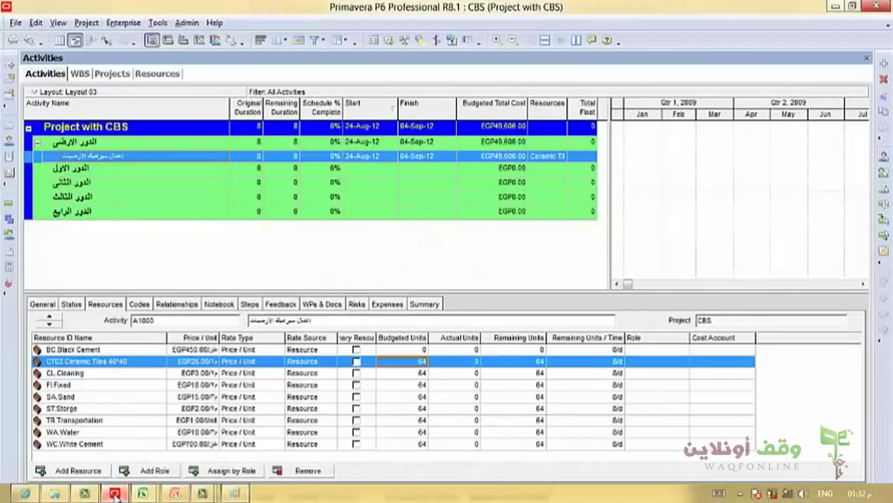
pyautogui.click(419, 361)
pyautogui.write('1.1')
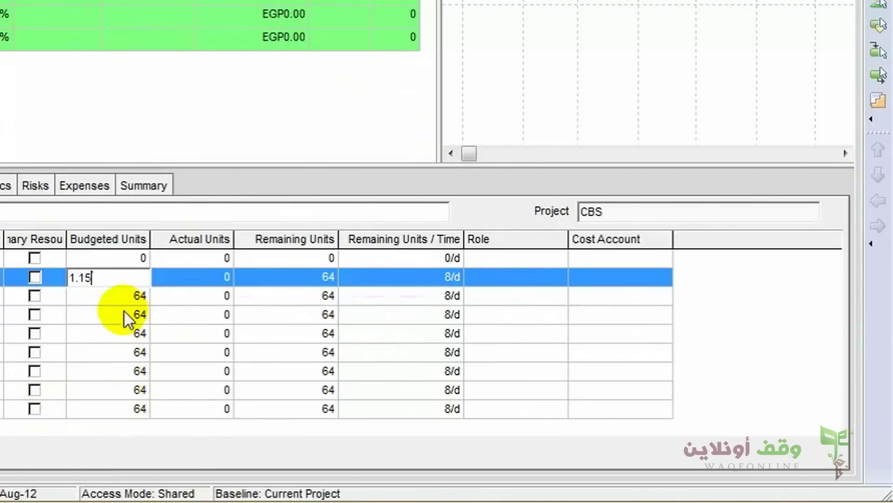
pyautogui.write('5')
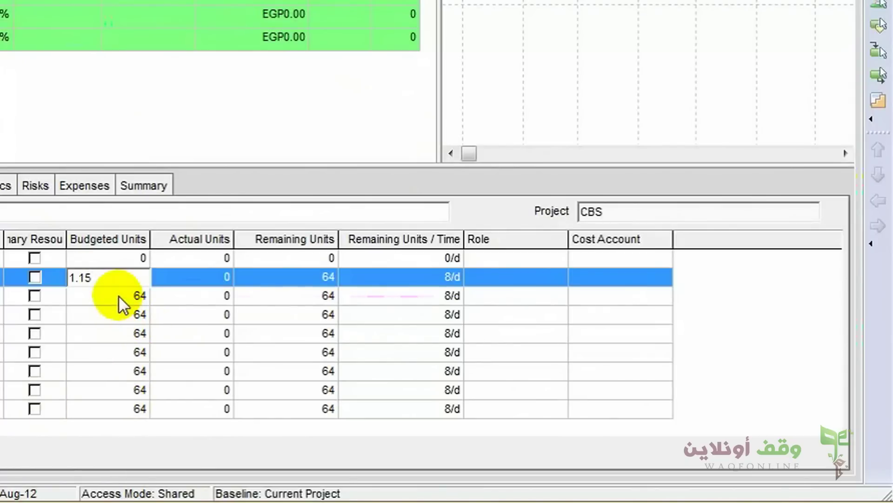
pyautogui.click(118, 295)
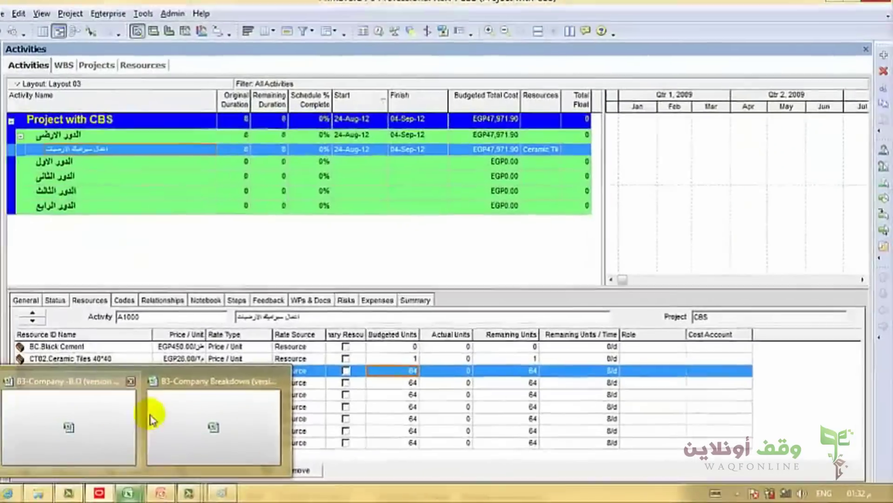
# - Switch to Excel, check the 400x400mm tile quantity in the BOQ, and enter =P18*$M$16 in cell Q18 of the cost breakdown
pyautogui.click(188, 420)
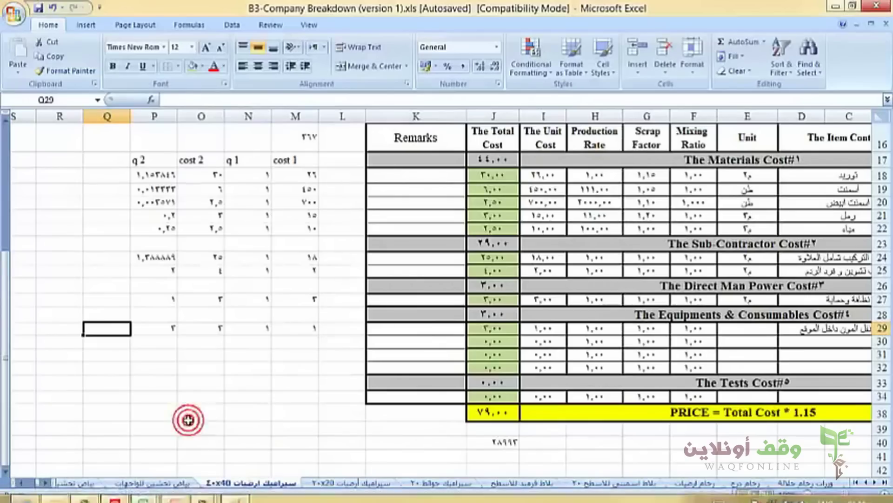
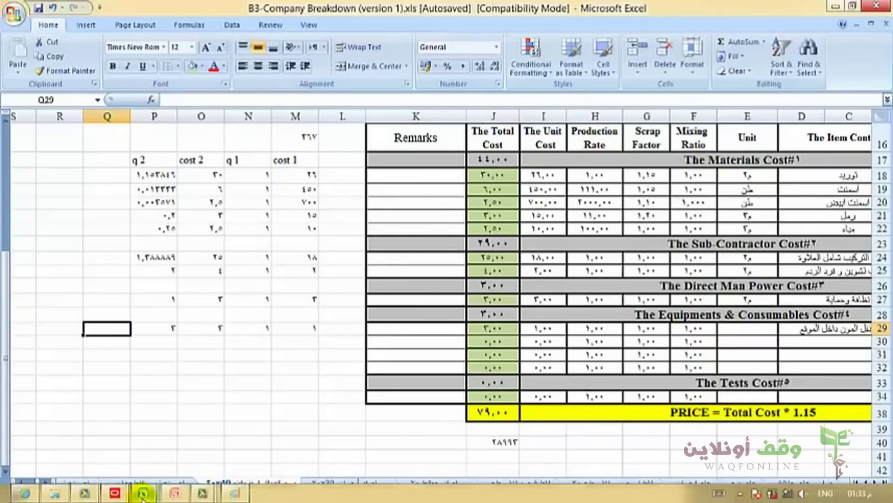
pyautogui.moveTo(144, 493)
pyautogui.click(127, 454)
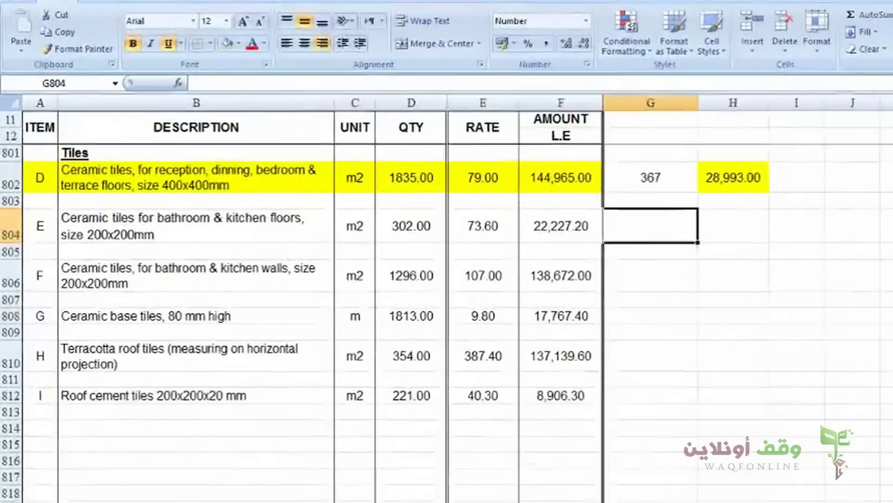
pyautogui.moveTo(144, 494)
pyautogui.click(228, 447)
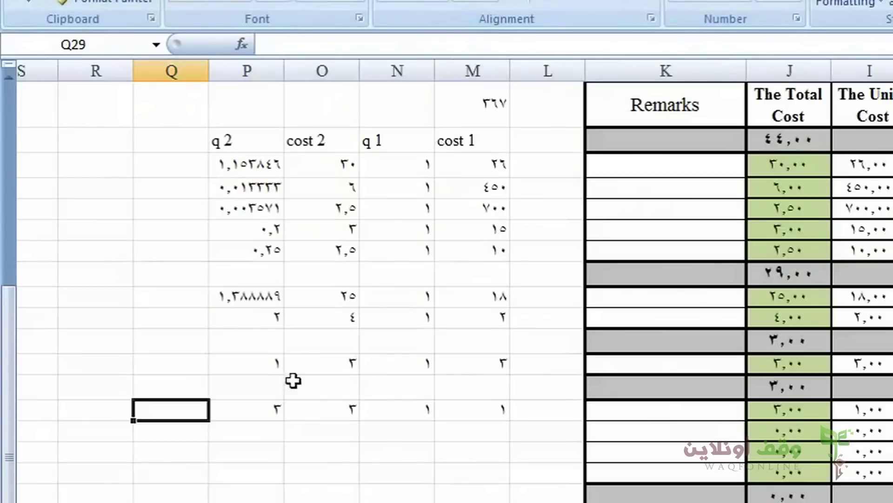
pyautogui.click(169, 162)
pyautogui.write('=')
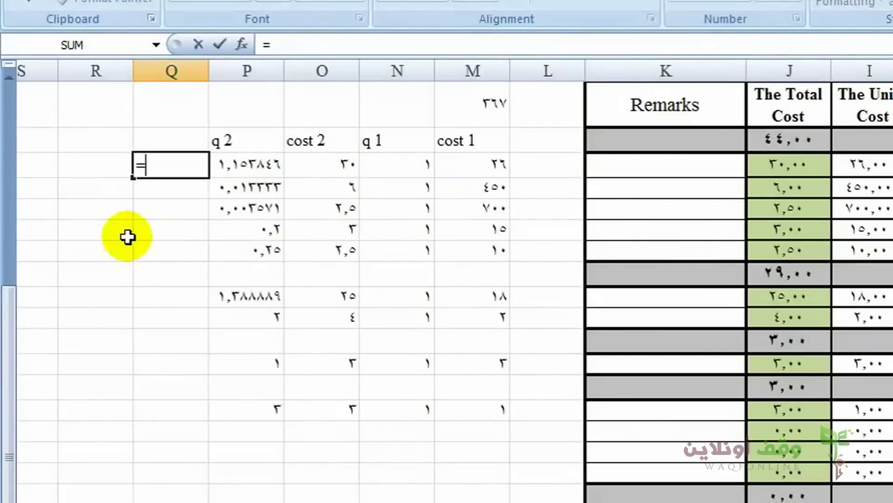
pyautogui.click(238, 165)
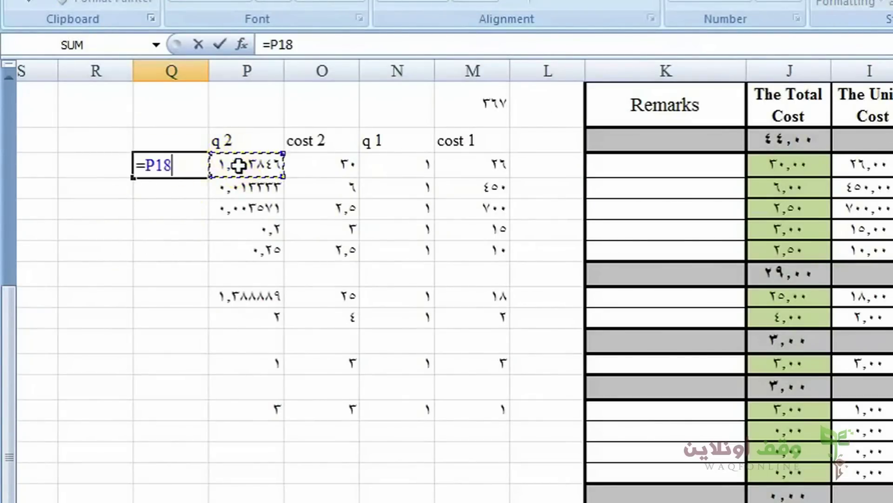
pyautogui.write('*')
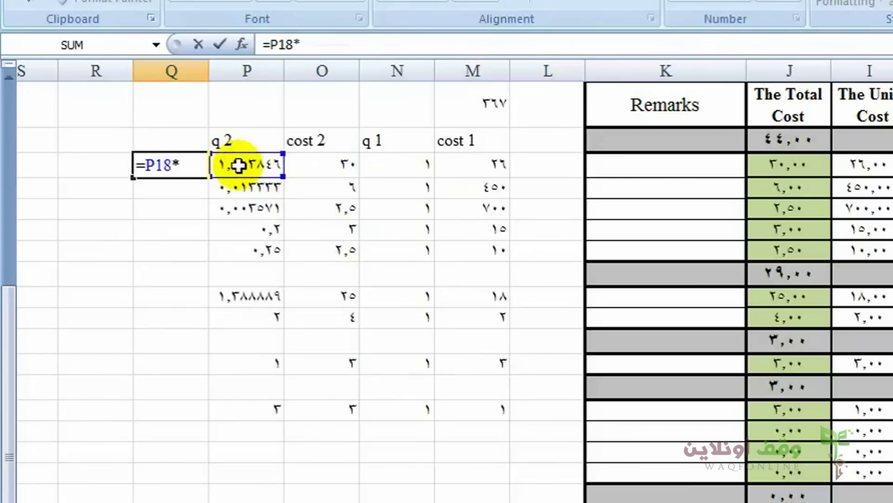
pyautogui.click(484, 106)
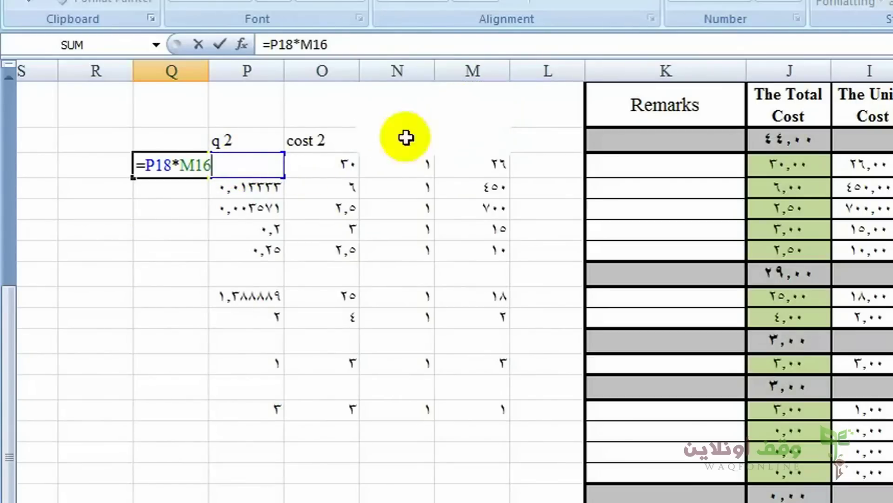
pyautogui.click(319, 45)
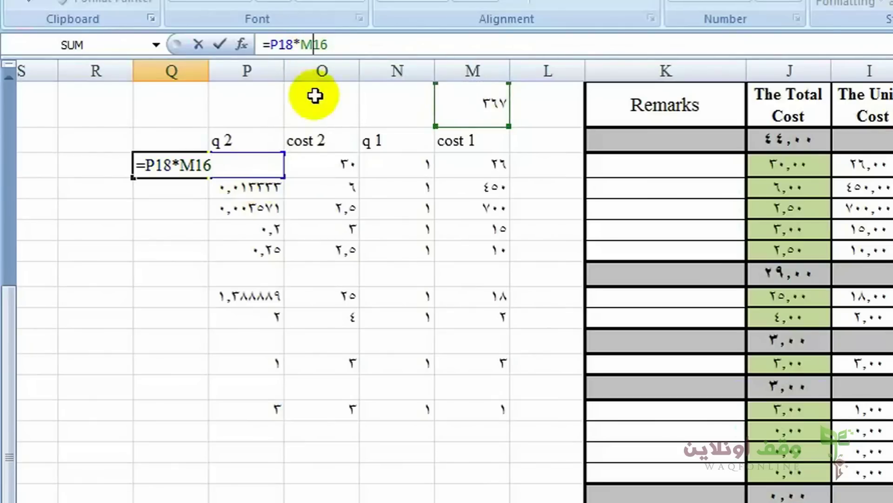
pyautogui.press('F4')
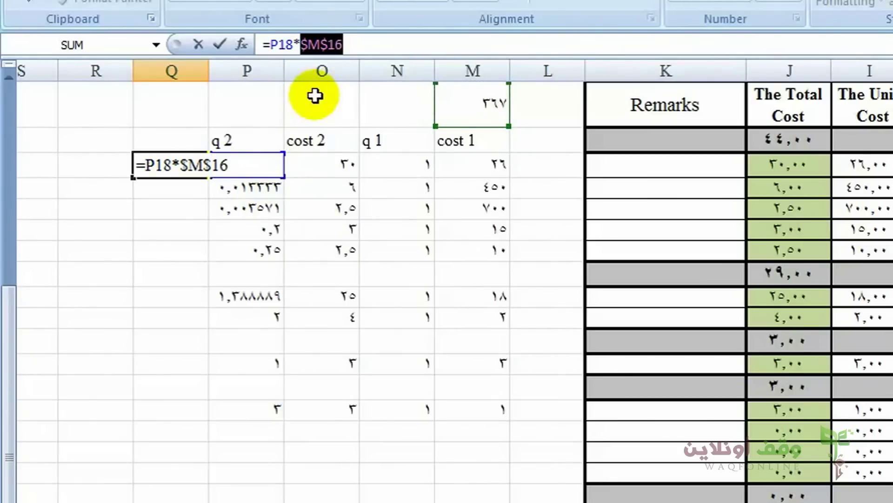
pyautogui.press('Return')
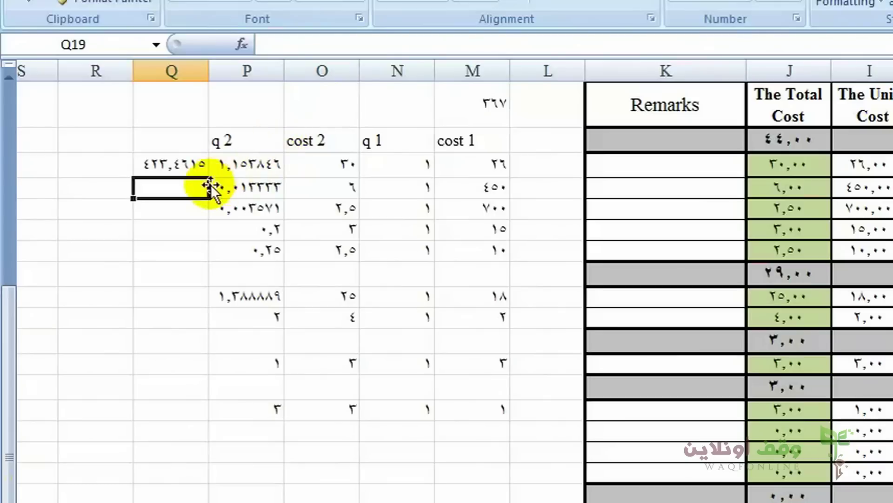
# - Copy the total quantity formula from Q18 into cells Q19:Q22 and Q24:Q25
pyautogui.click(174, 163)
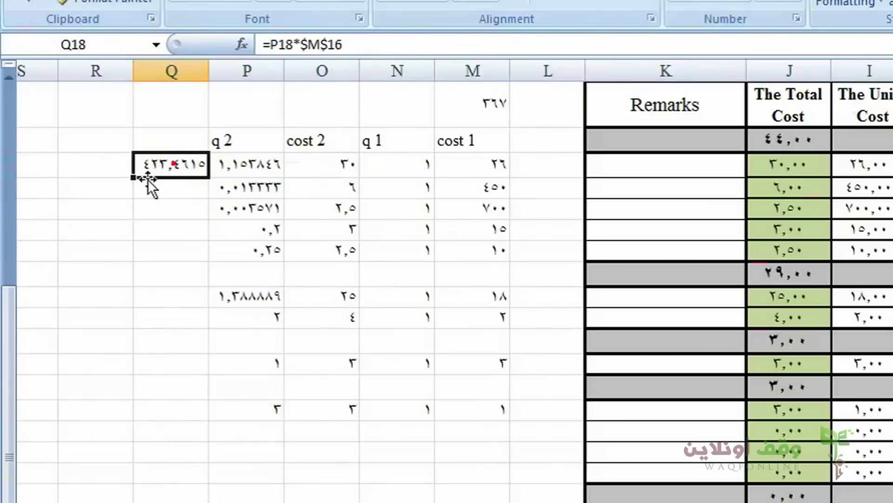
pyautogui.moveTo(134, 177); pyautogui.dragTo(169, 250)
pyautogui.click(169, 251)
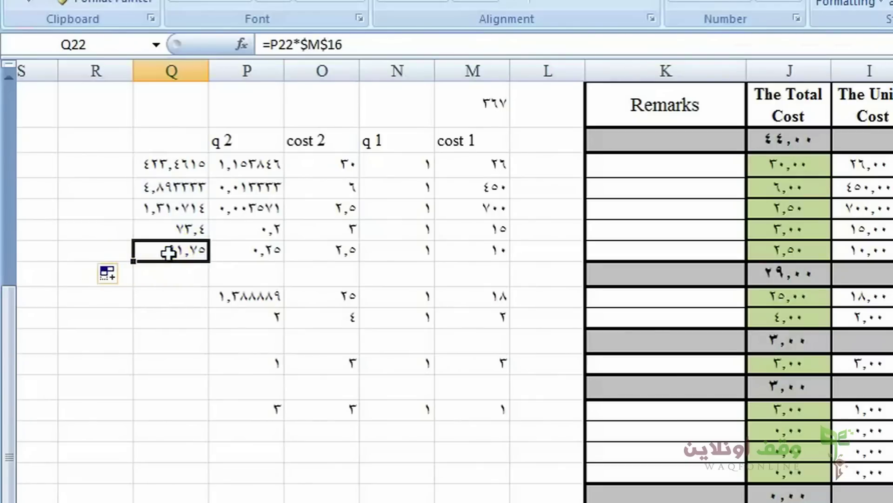
pyautogui.hotkey('ctrl', 'c')
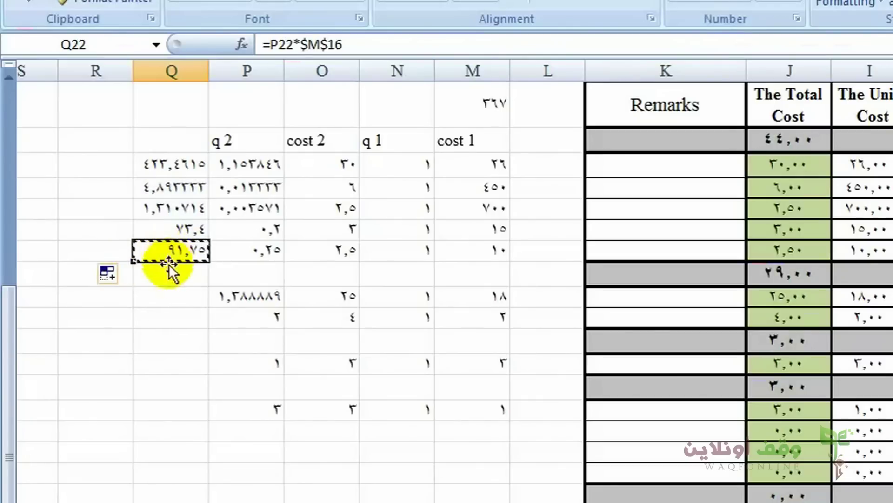
pyautogui.click(179, 293)
pyautogui.moveTo(180, 306); pyautogui.dragTo(179, 310)
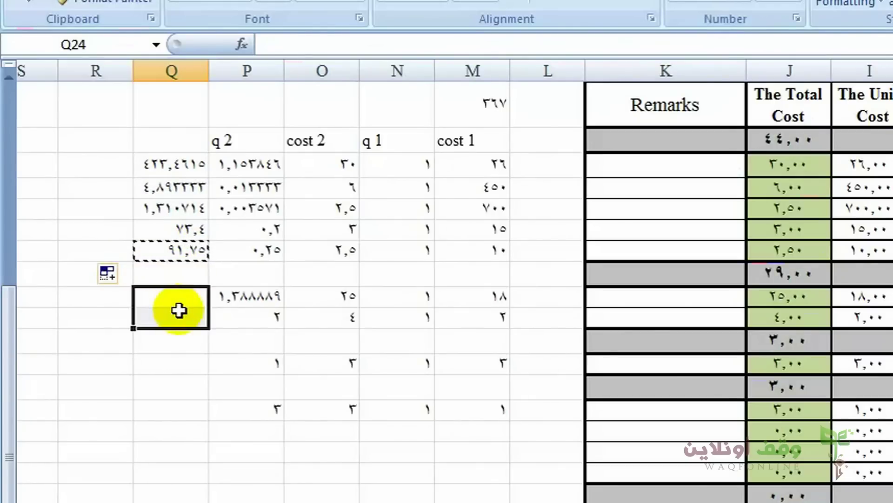
pyautogui.press('Return')
# - Copy the total quantity formula from Q25 into cells Q27 and Q29
pyautogui.click(179, 310)
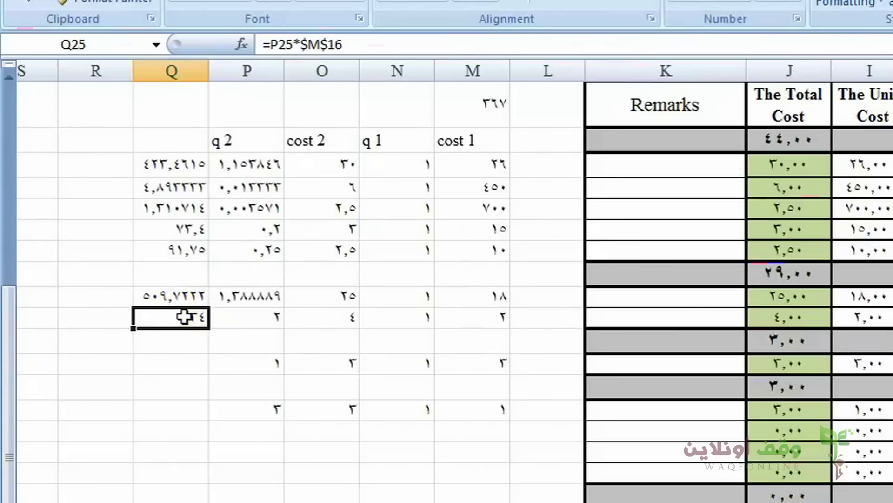
pyautogui.hotkey('ctrl', 'c')
pyautogui.click(189, 365)
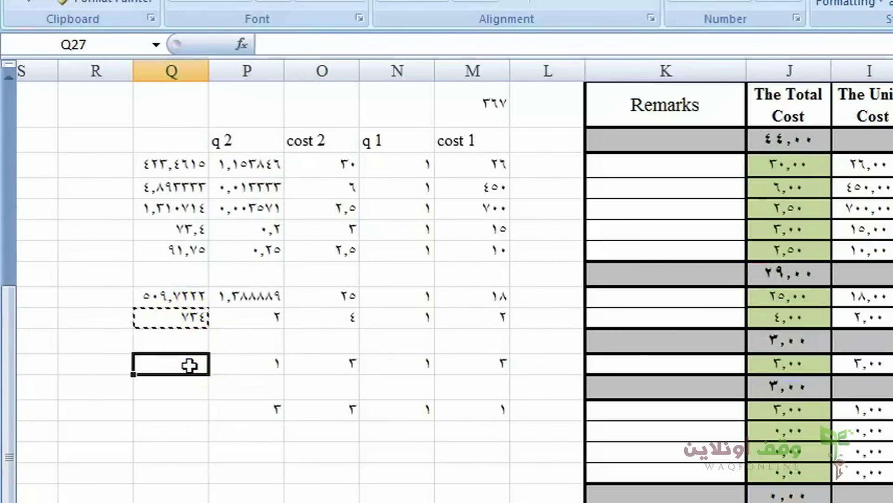
pyautogui.press('Return')
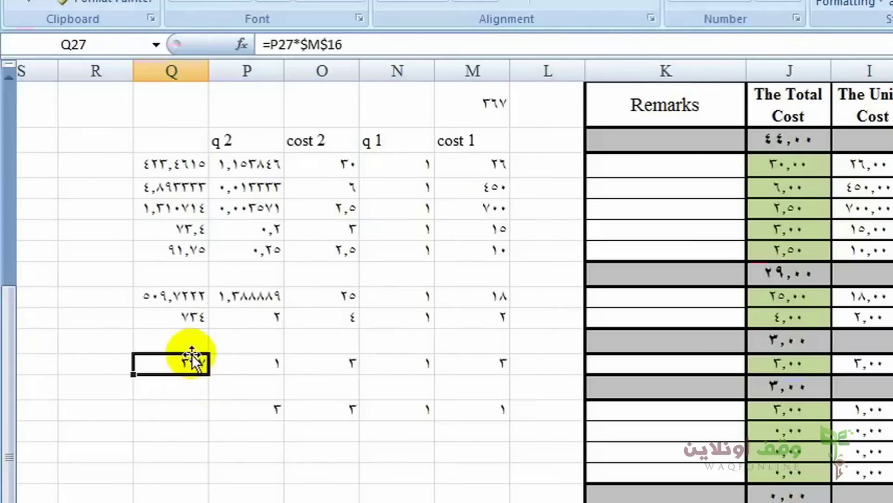
pyautogui.hotkey('ctrl', 'c')
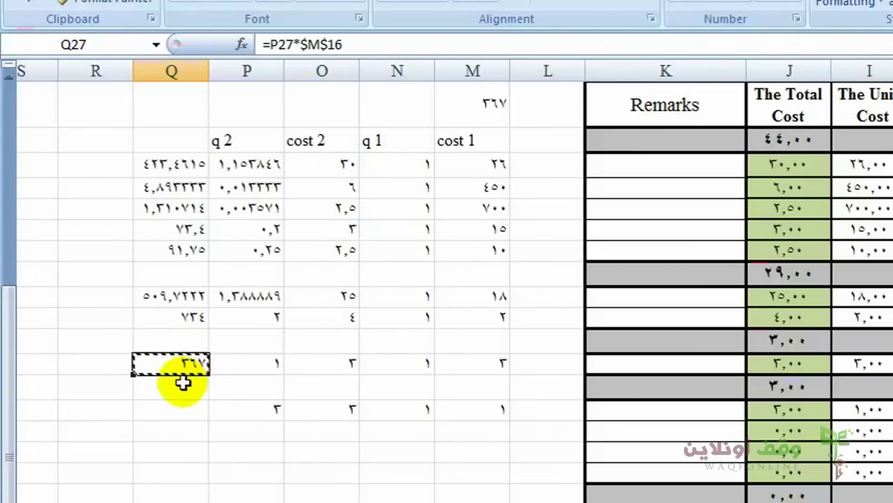
pyautogui.click(180, 412)
pyautogui.press('Return')
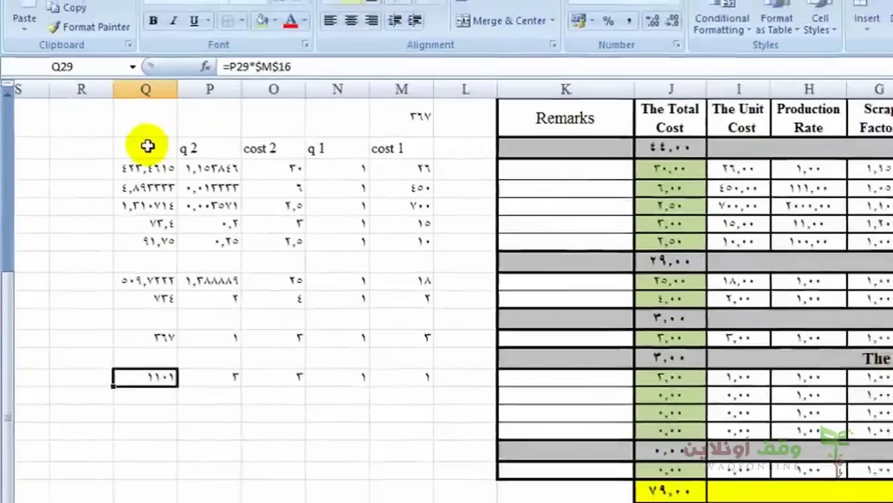
# - Fill the total quantity cells Q18:Q29 with light blue
pyautogui.moveTo(145, 168); pyautogui.dragTo(164, 370)
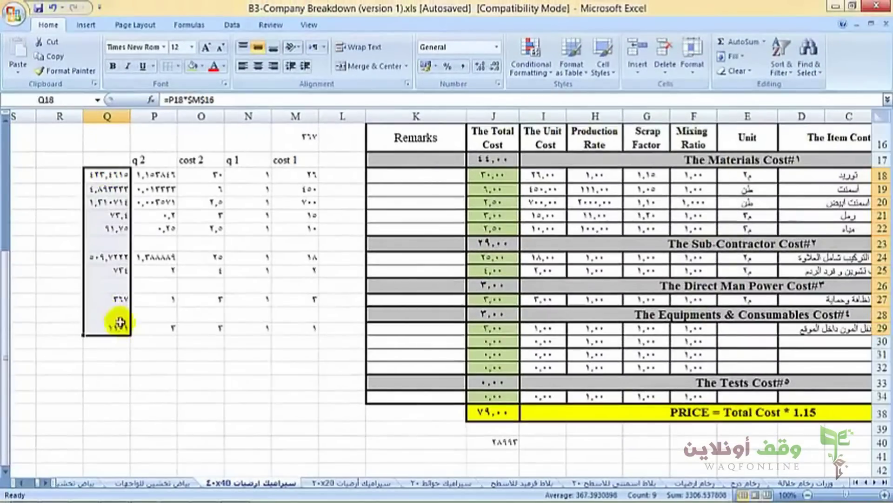
pyautogui.click(200, 66)
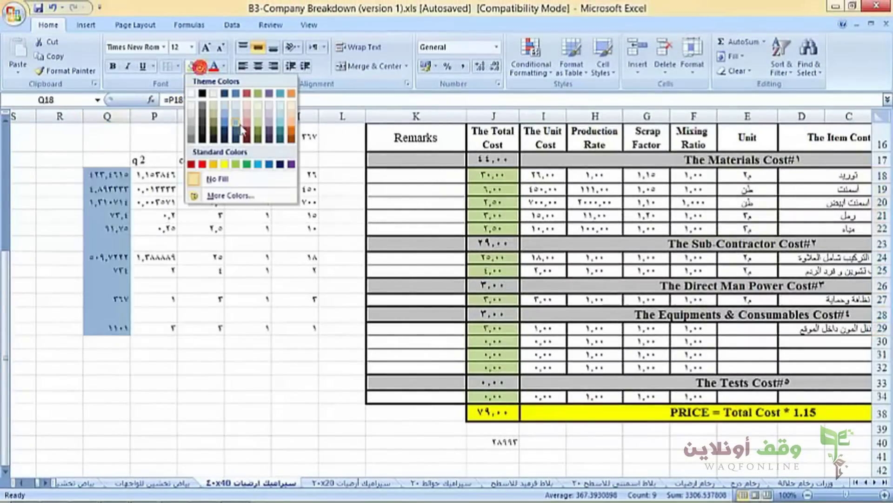
pyautogui.click(225, 105)
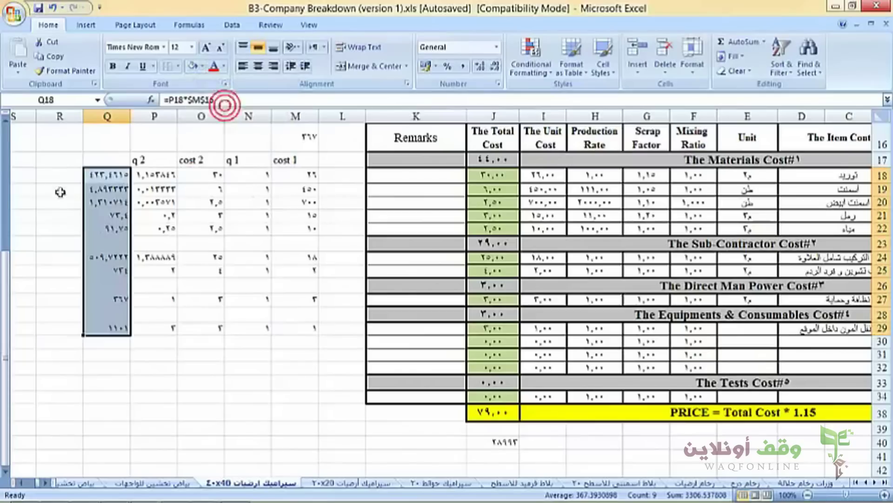
pyautogui.click(55, 175)
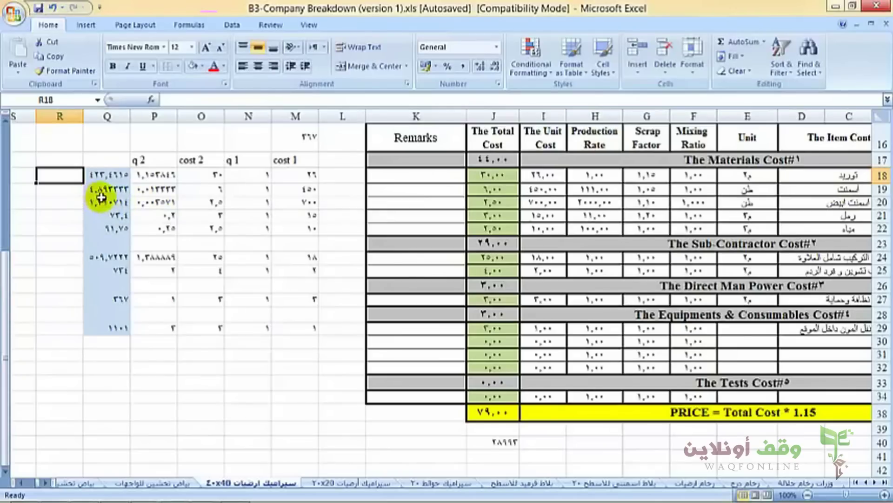
# - Switch to Primavera P6 and set Black Cement's Budgeted Units to 4.89333
pyautogui.moveTo(207, 498)
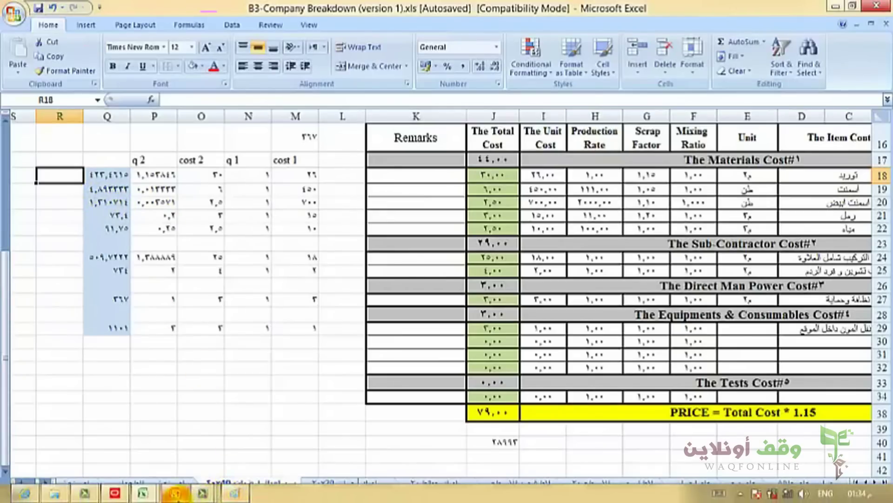
pyautogui.moveTo(175, 493)
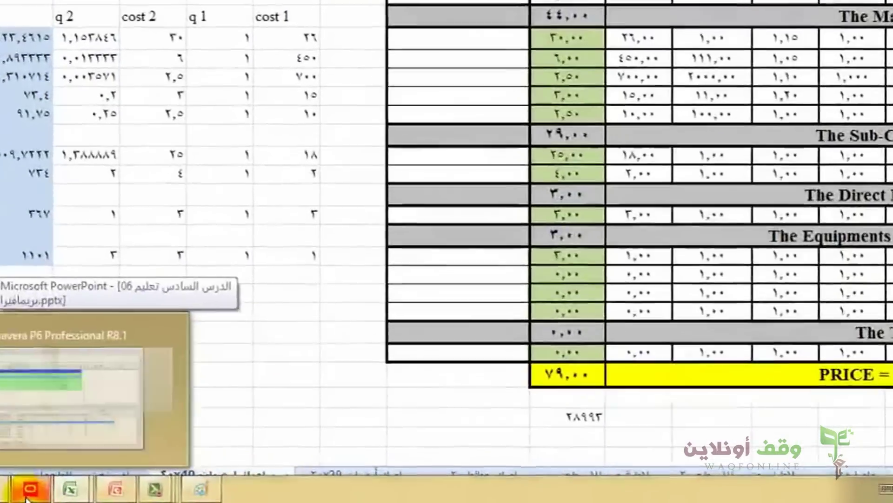
pyautogui.click(224, 492)
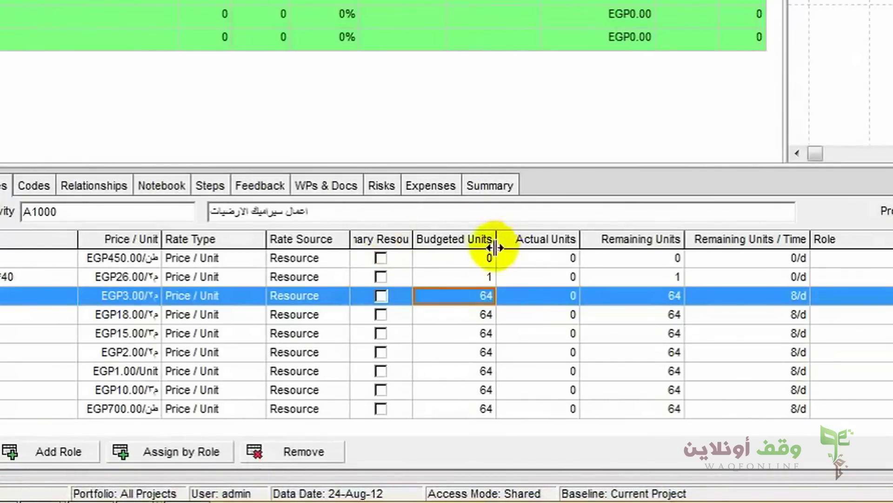
pyautogui.click(470, 258)
pyautogui.write('4.89333')
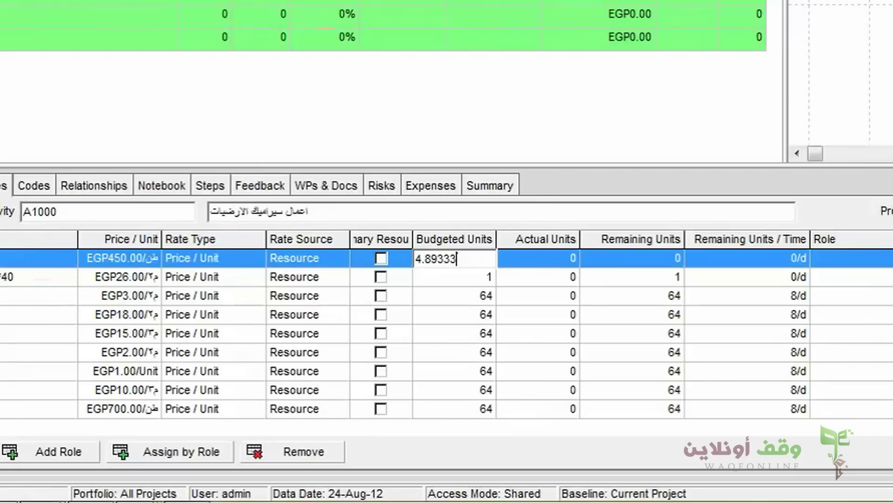
pyautogui.click(467, 277)
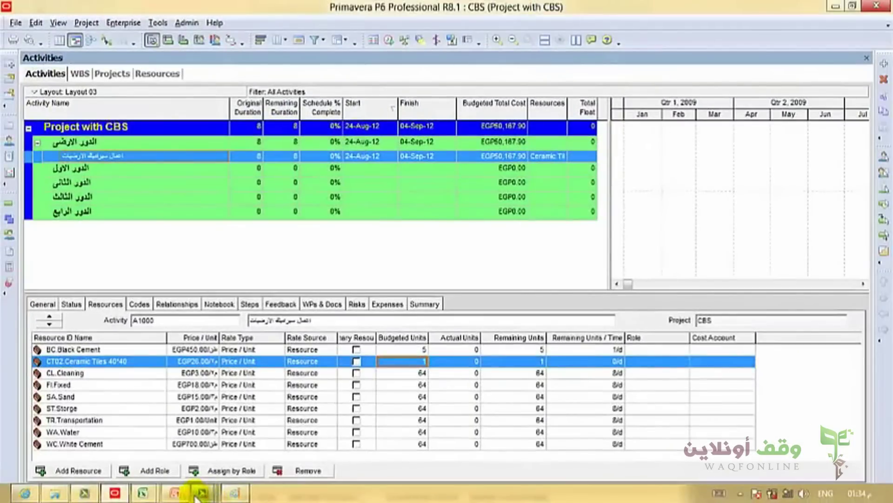
# - Look up the ceramic tiles' total quantity in Excel's cell Q18 and float the Primavera P6 window so Excel's column Q stays visible
pyautogui.moveTo(202, 493)
pyautogui.click(193, 417)
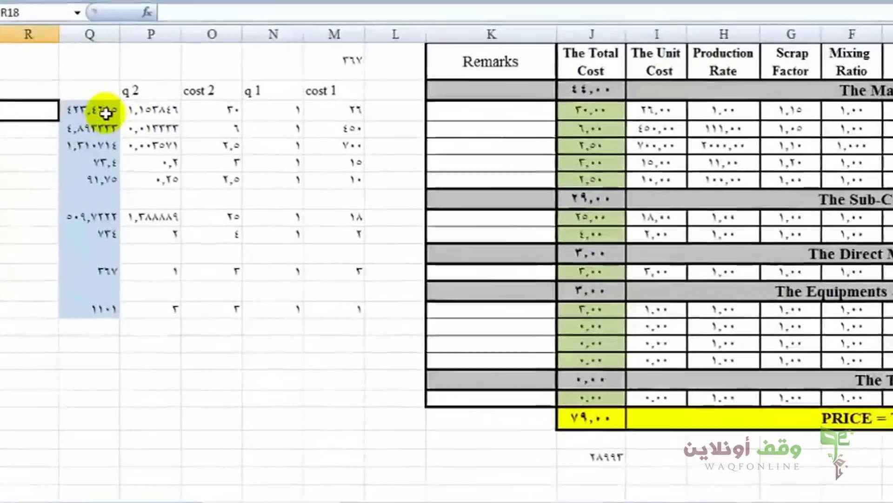
pyautogui.click(63, 108)
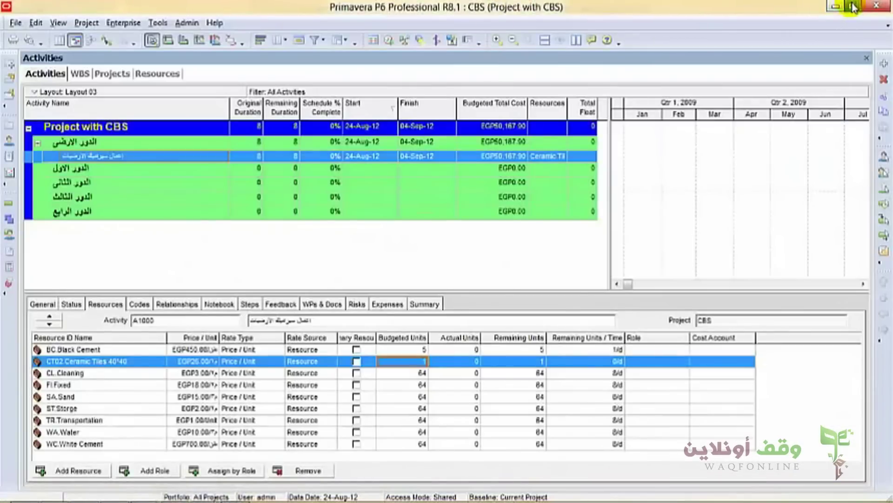
pyautogui.click(853, 6)
pyautogui.moveTo(472, 236); pyautogui.dragTo(546, 17)
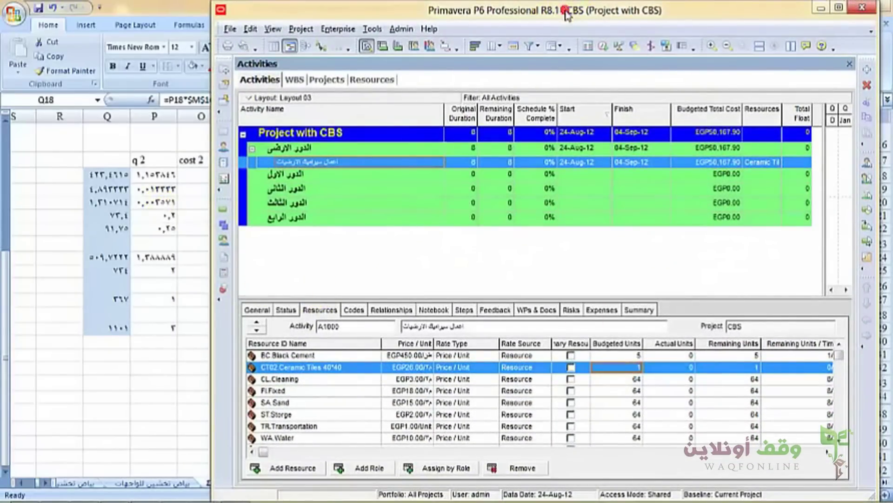
pyautogui.moveTo(566, 13); pyautogui.dragTo(493, 19)
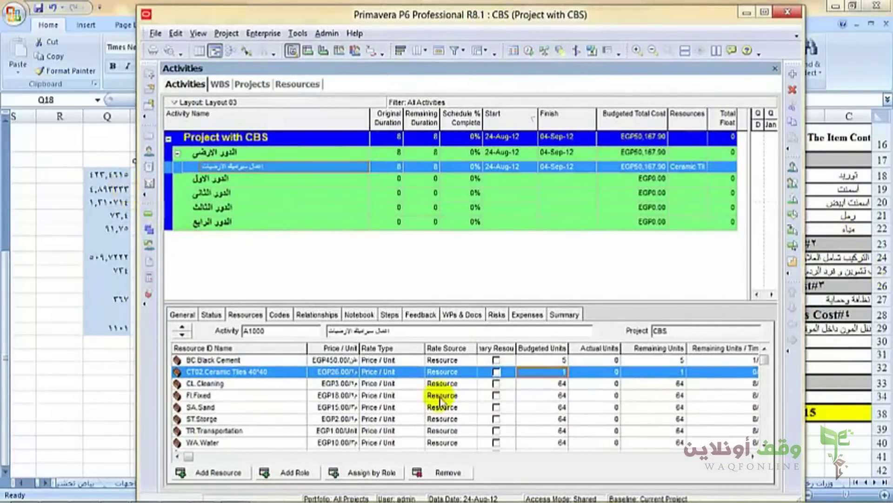
# - Set the Budgeted Units of the Ceramic Tiles 40*40 resource to 423.4615
pyautogui.click(547, 374)
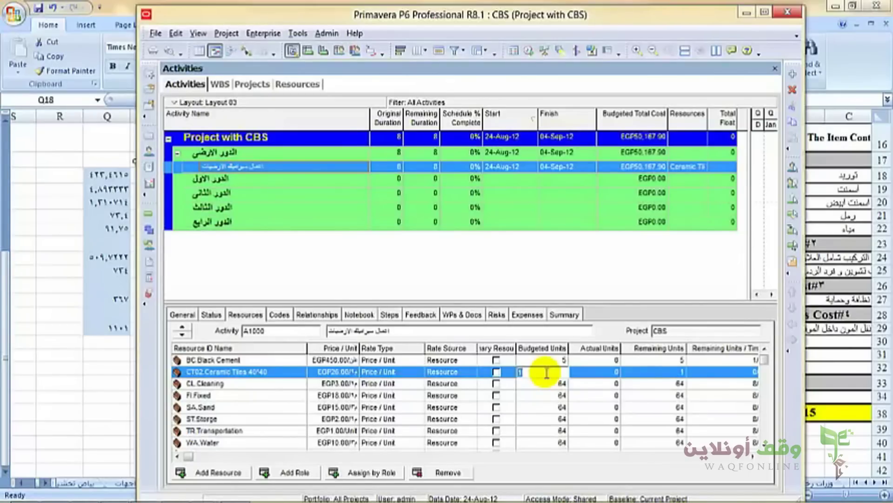
pyautogui.write('4')
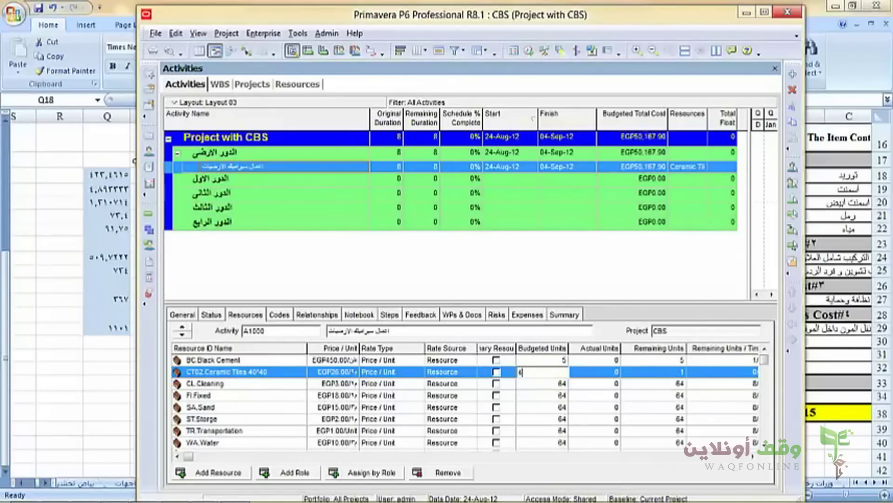
pyautogui.write('23.4615')
pyautogui.click(552, 384)
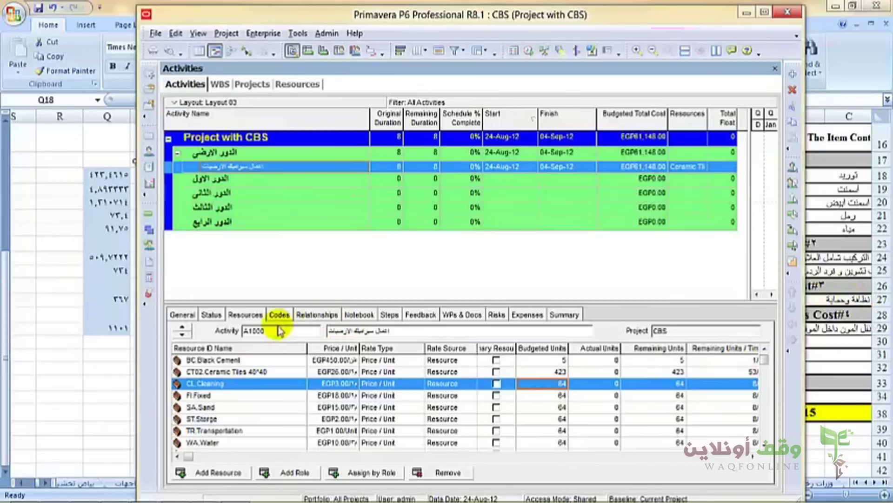
# - Set the Budgeted Units of the Cleaning resource to 367
pyautogui.click(545, 384)
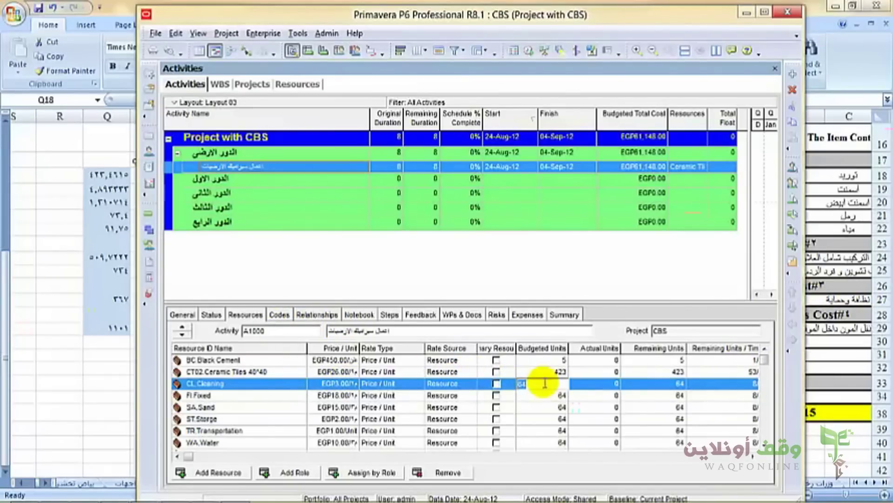
pyautogui.write('3')
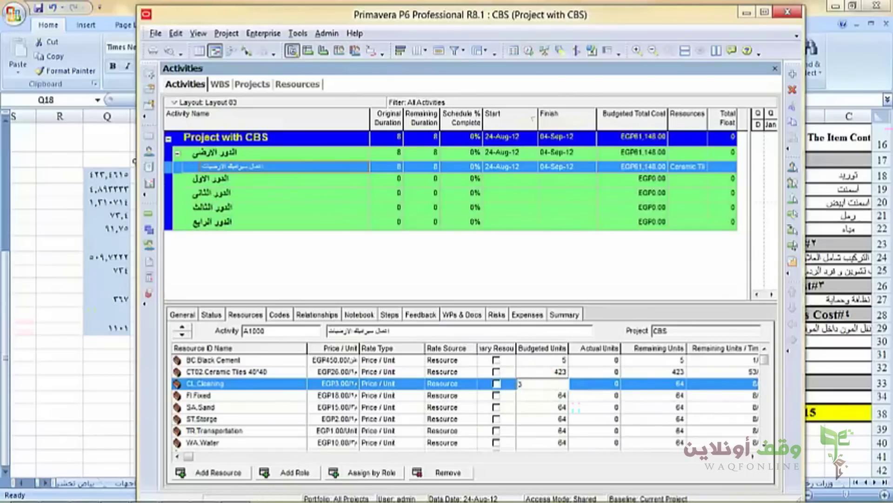
pyautogui.write('67')
pyautogui.press('Return')
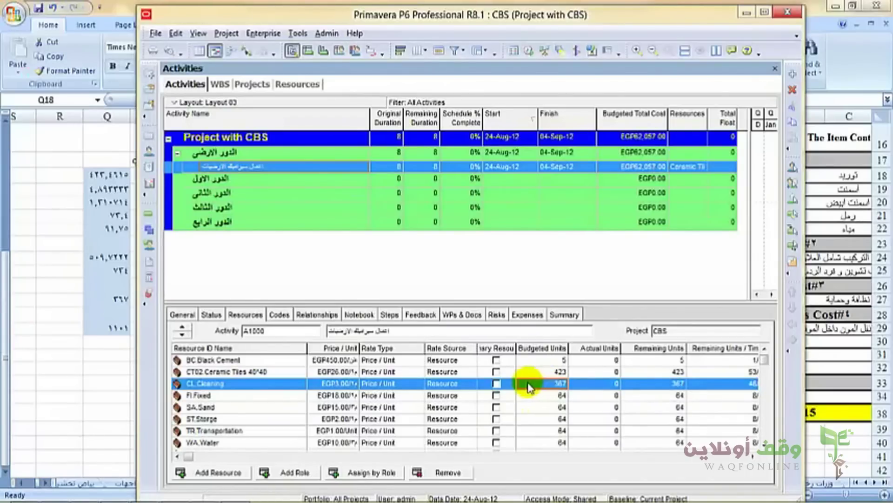
# - Set the Budgeted Units of the Fixed resource to 509.7222
pyautogui.click(535, 397)
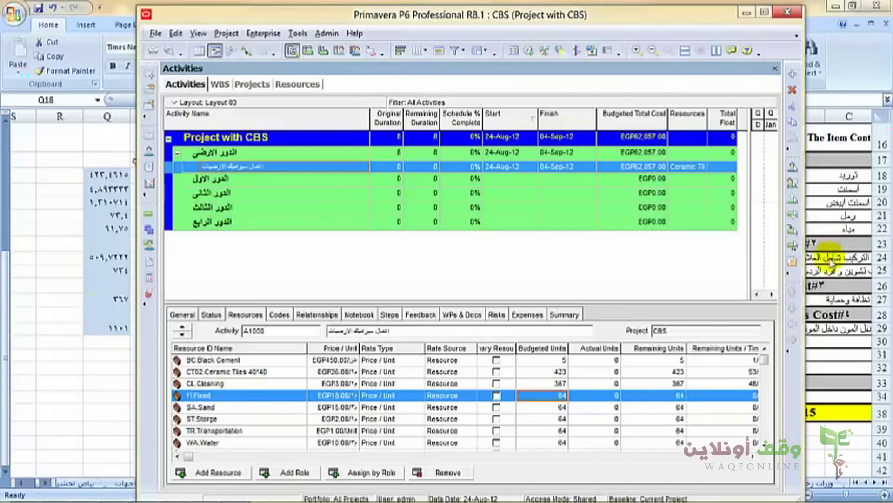
pyautogui.click(559, 396)
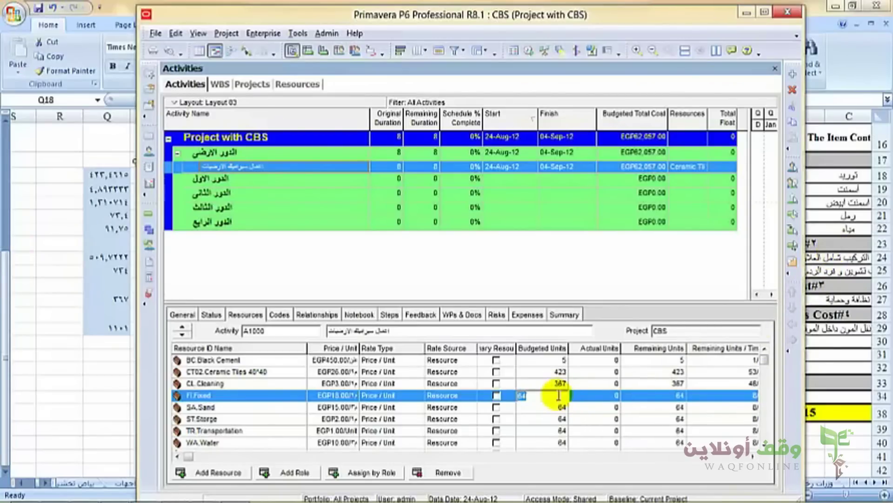
pyautogui.write('506')
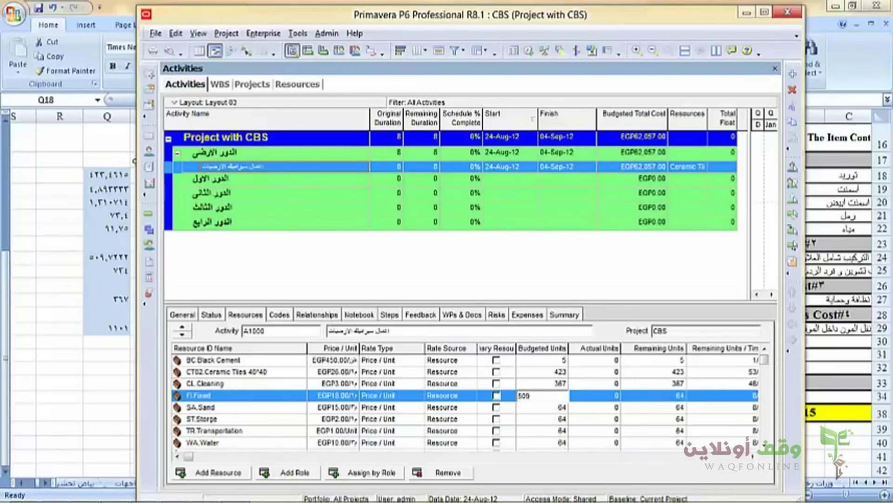
pyautogui.write('7222')
pyautogui.press('BackSpace')
pyautogui.press('BackSpace')
pyautogui.press('BackSpace')
pyautogui.press('BackSpace')
pyautogui.write('.7222')
pyautogui.click(560, 397)
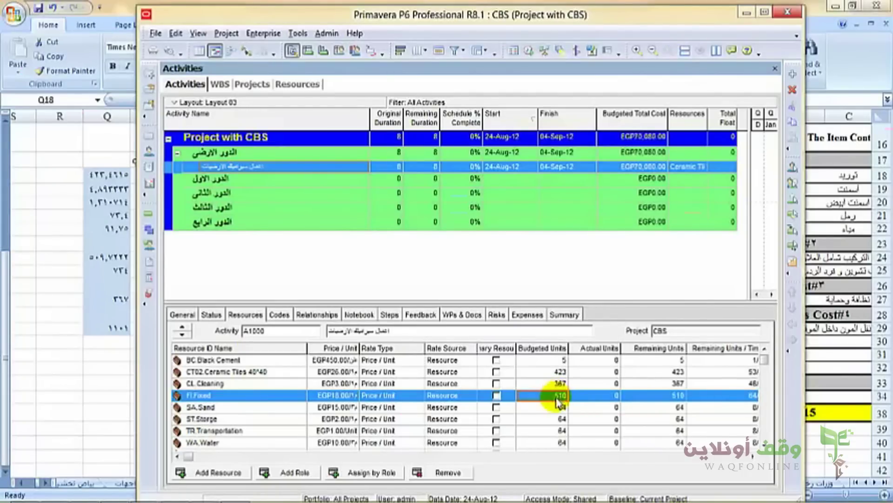
# - Set the Budgeted Units of the Sand resource to 73.4
pyautogui.click(553, 408)
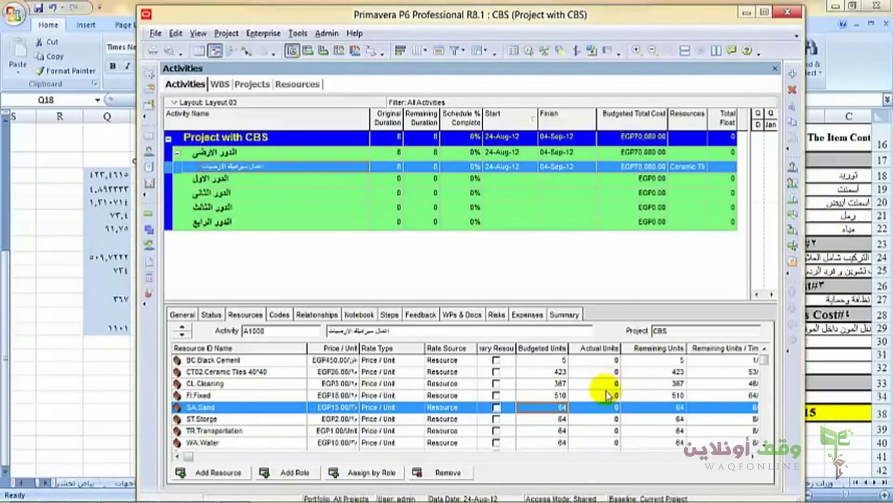
pyautogui.click(563, 408)
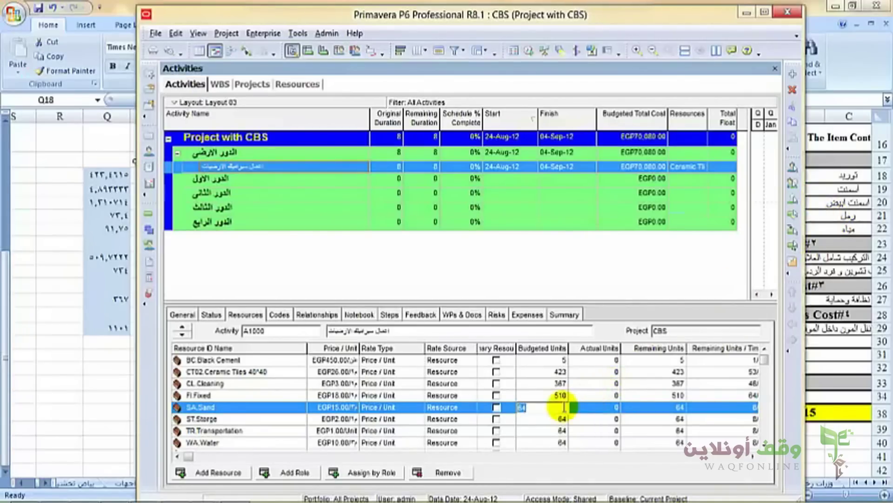
pyautogui.write('73.4')
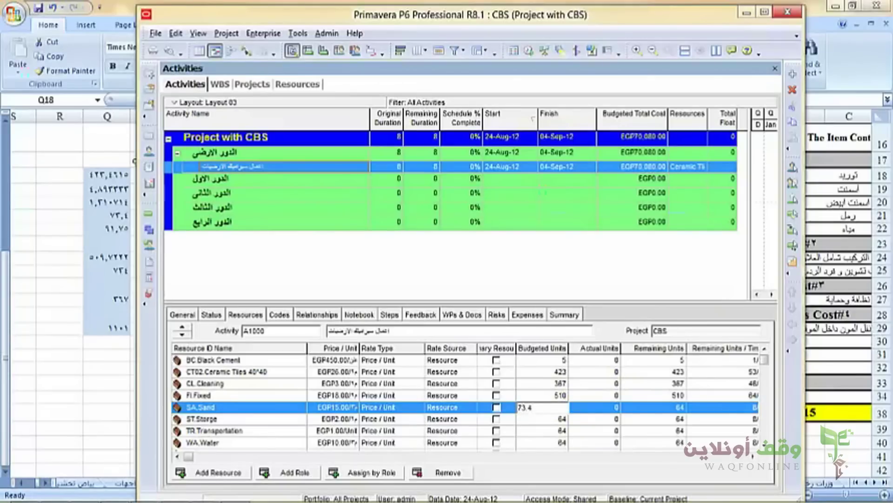
pyautogui.press('Return')
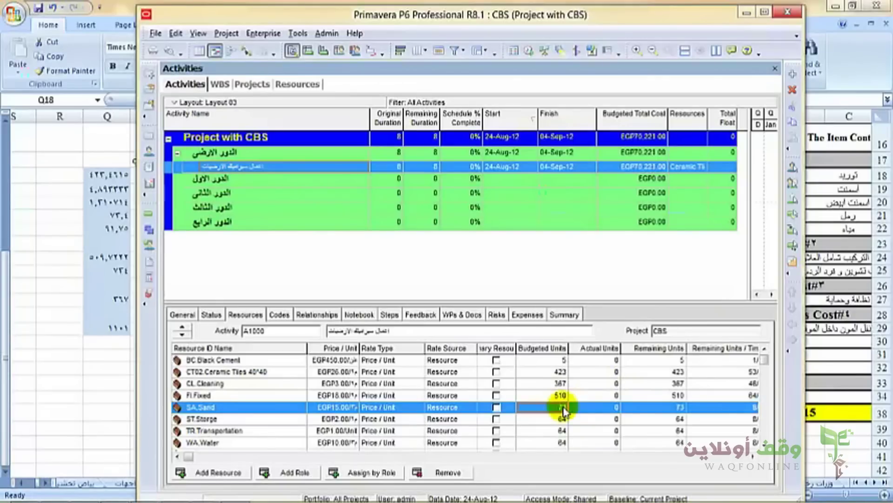
# - Set the Budgeted Units of the Storge resource to 734
pyautogui.click(562, 418)
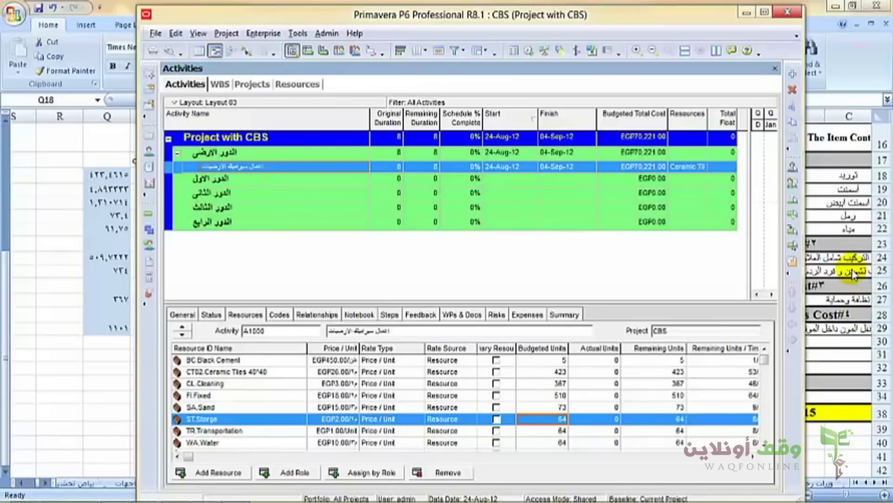
pyautogui.click(554, 419)
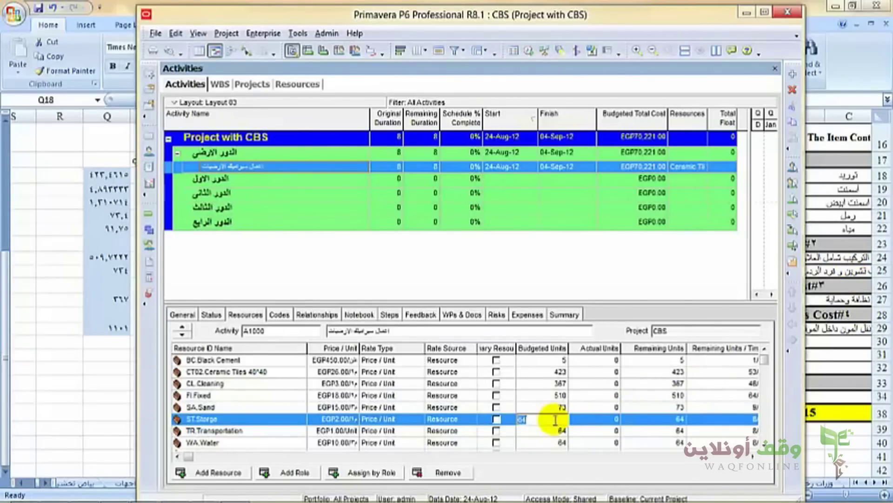
pyautogui.write('734')
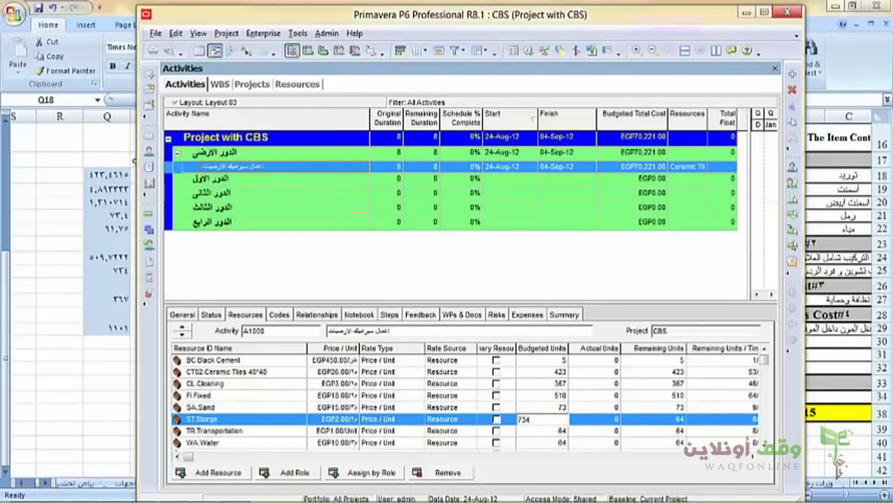
pyautogui.click(555, 420)
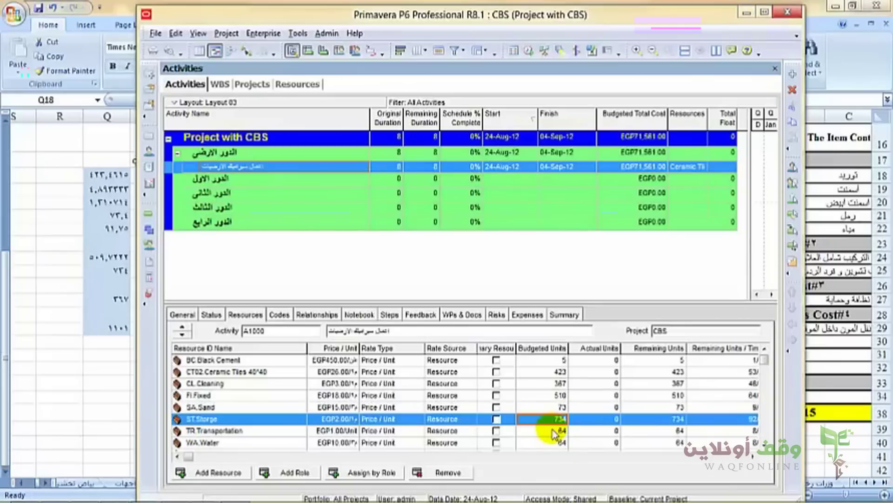
# - Set the Budgeted Units of the Transportation resource to 1101
pyautogui.click(553, 432)
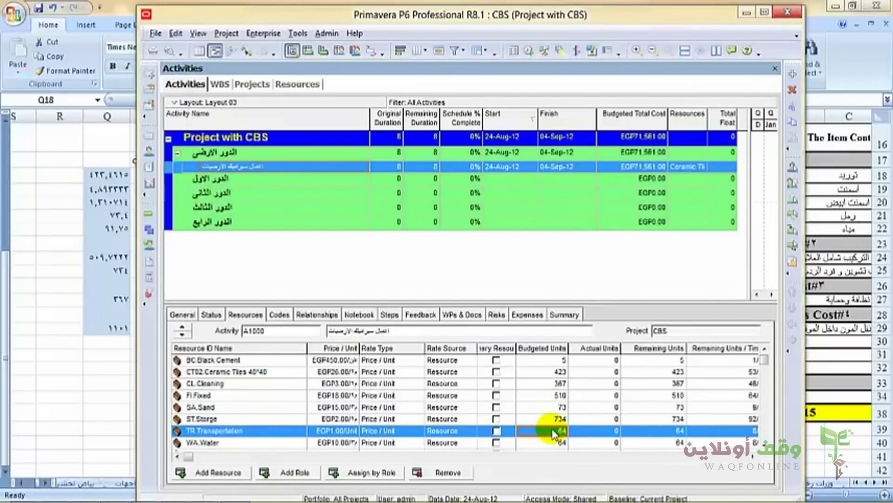
pyautogui.click(554, 432)
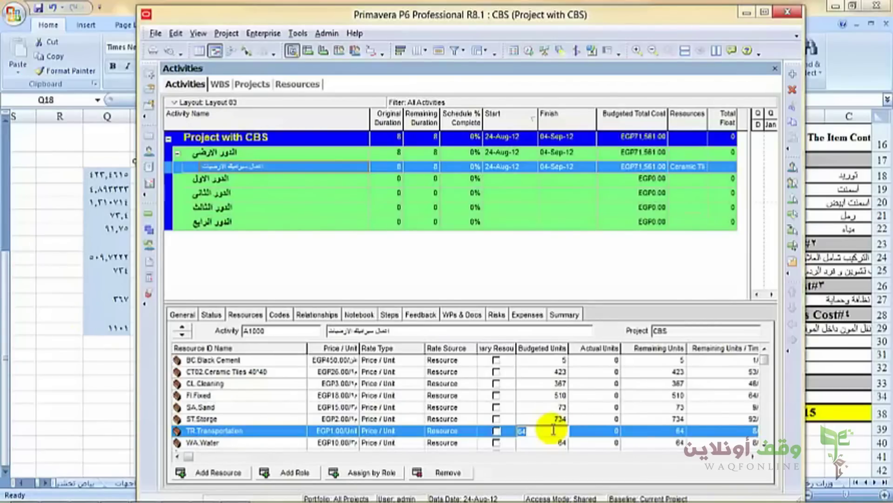
pyautogui.write('1101')
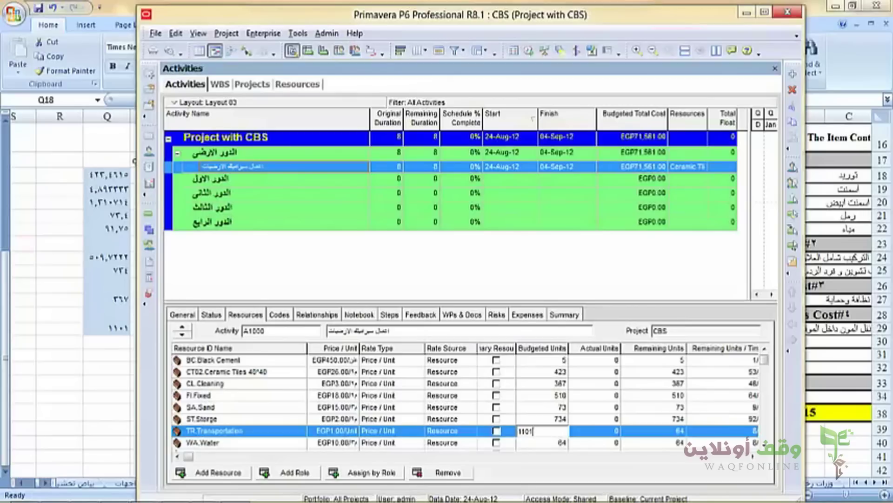
pyautogui.click(542, 431)
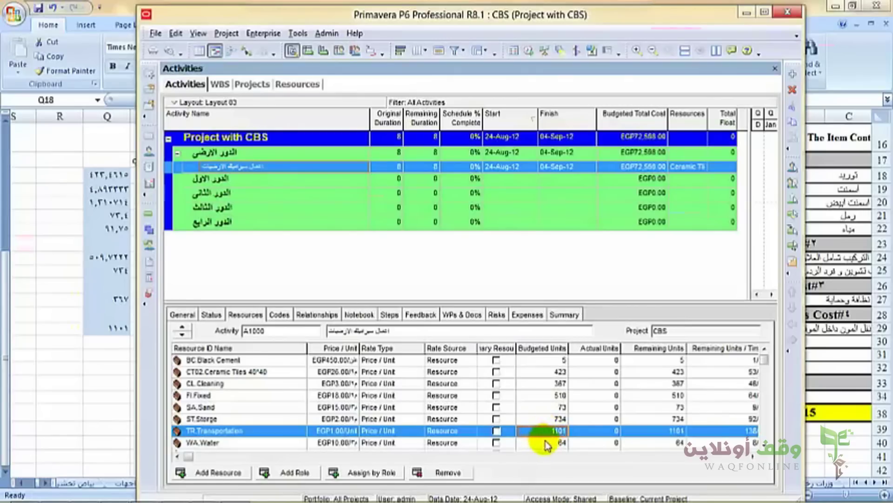
# - Set the Budgeted Units of the Water resource to 91.75
pyautogui.click(763, 445)
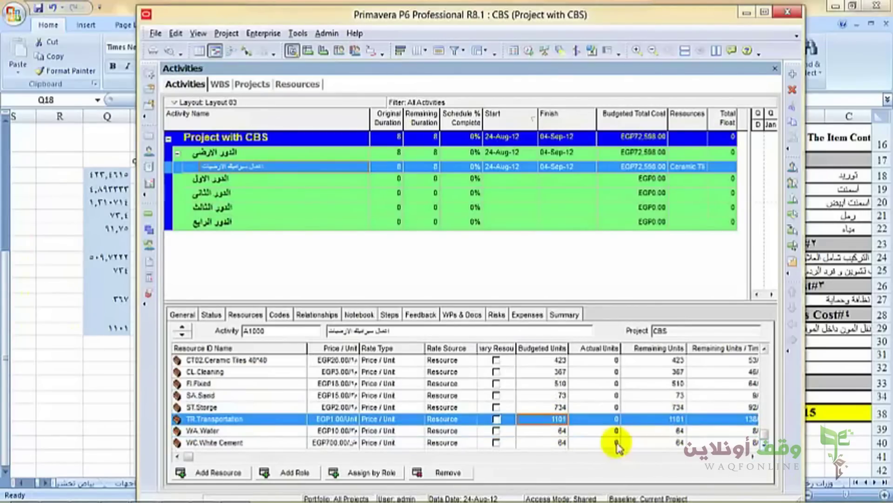
pyautogui.click(565, 431)
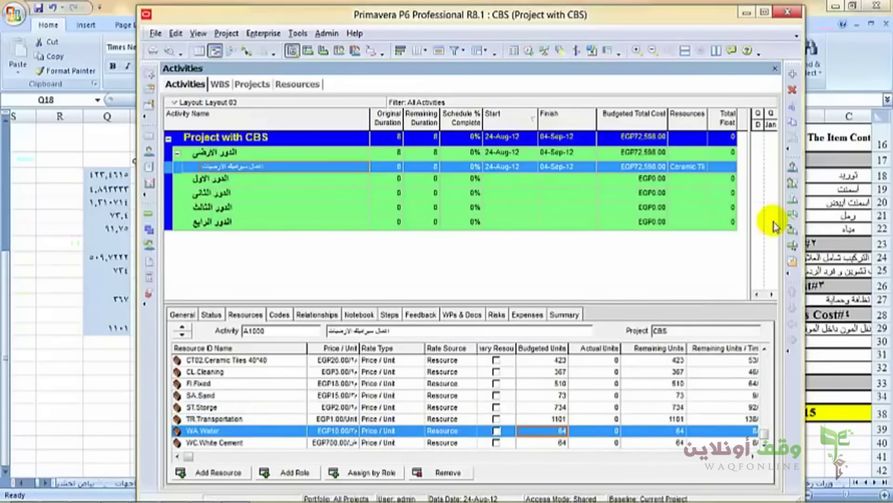
pyautogui.click(543, 432)
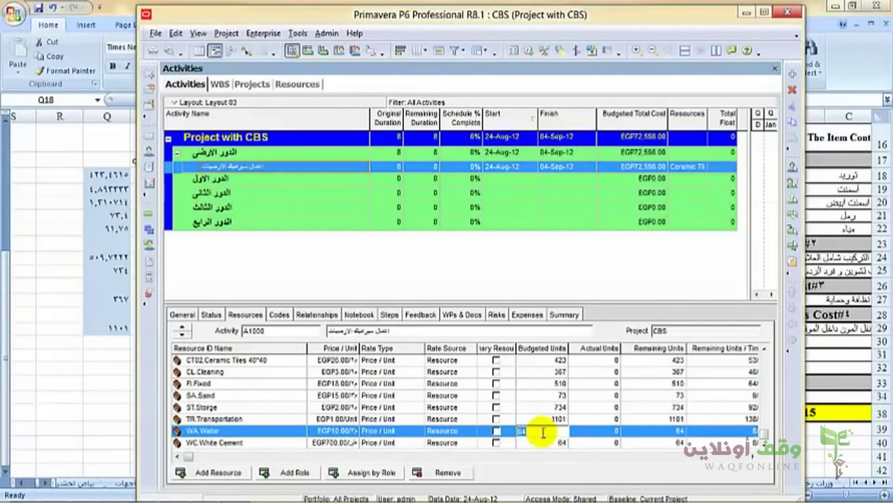
pyautogui.write('91')
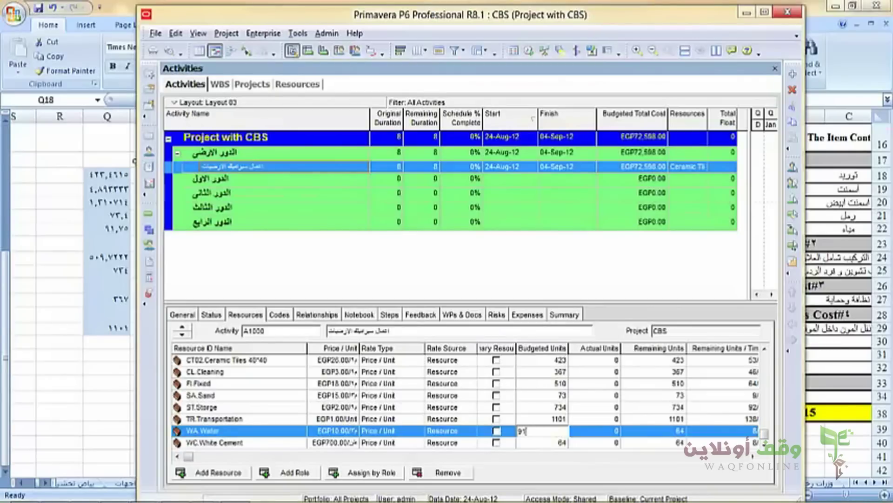
pyautogui.write('.75')
pyautogui.click(543, 433)
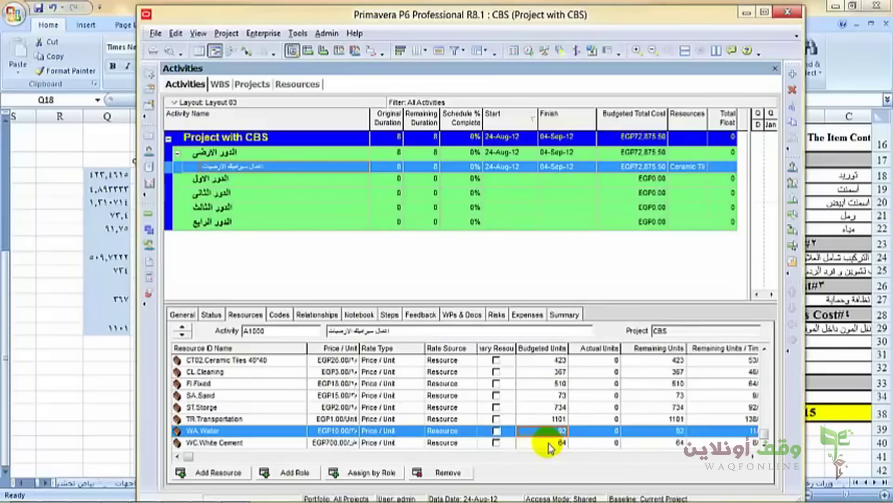
# - Set the Budgeted Units of the White Cement resource to 1.310714
pyautogui.click(549, 444)
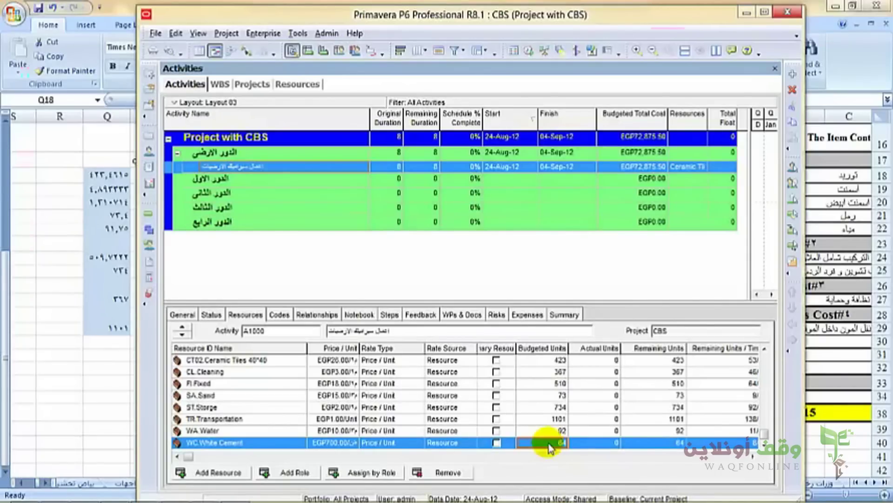
pyautogui.click(549, 444)
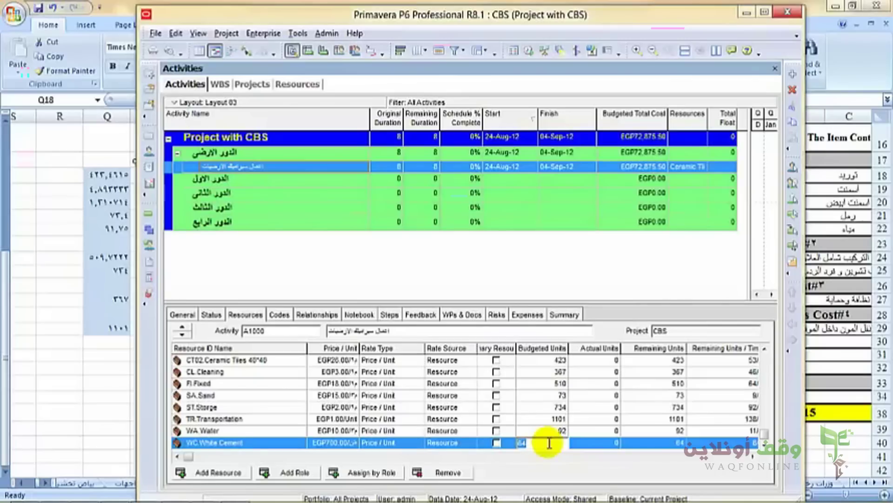
pyautogui.write('1')
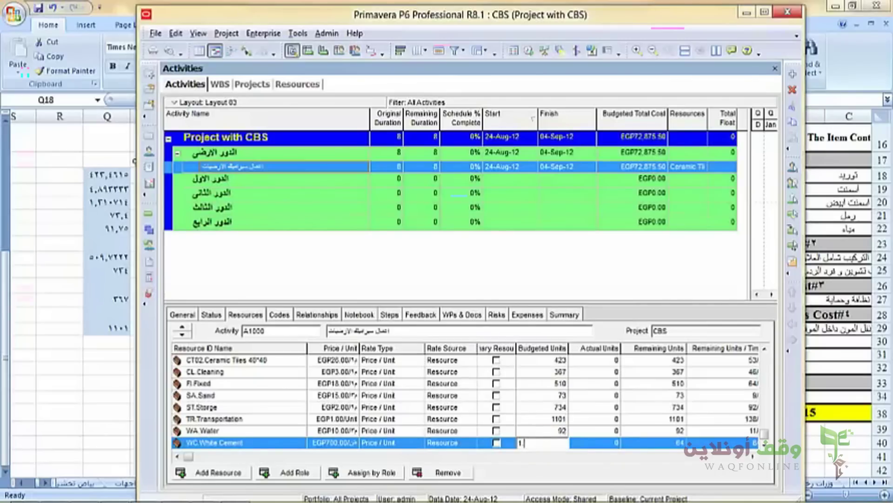
pyautogui.write('.310')
pyautogui.write('714')
pyautogui.click(549, 446)
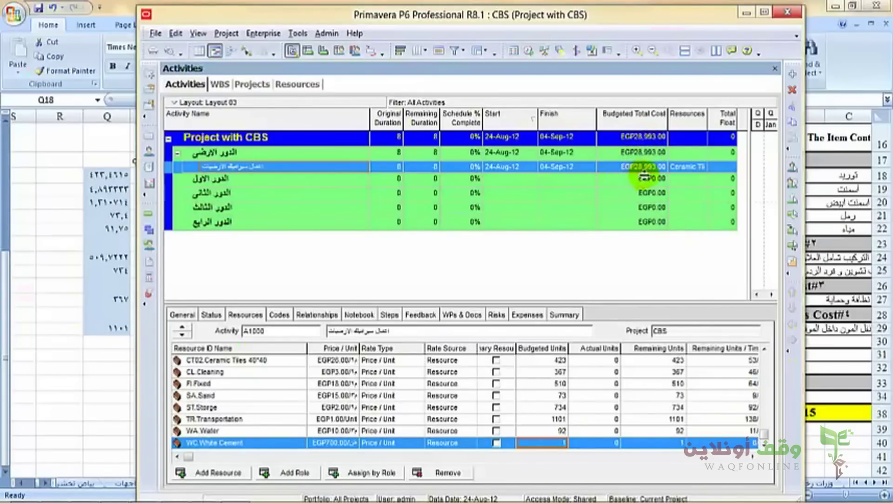
# - Check the ceramic activity's budgeted total cost against the 400x400 ceramic tiles amount in the B3-Company -B.O workbook in Excel
pyautogui.click(551, 444)
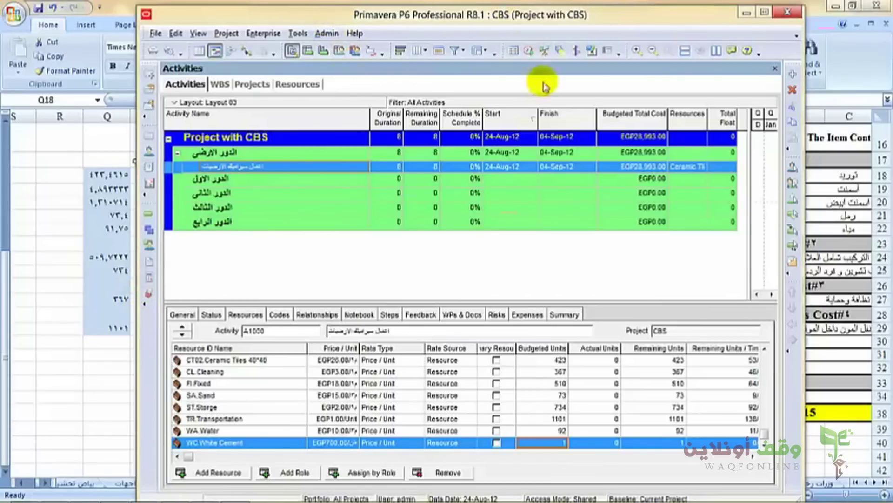
pyautogui.click(572, 166)
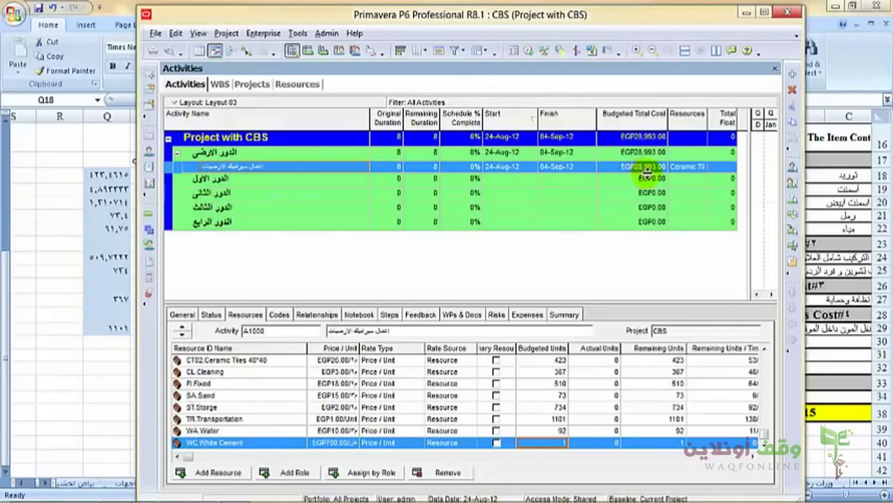
pyautogui.click(762, 11)
pyautogui.click(819, 9)
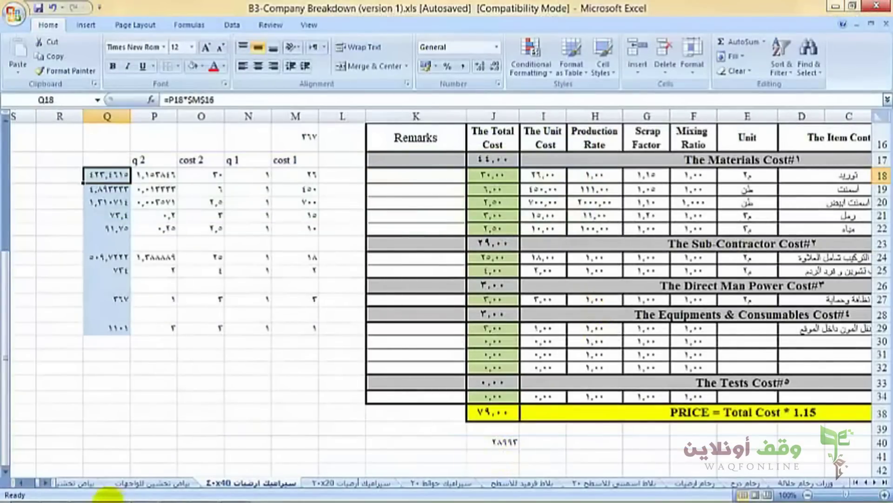
pyautogui.click(143, 492)
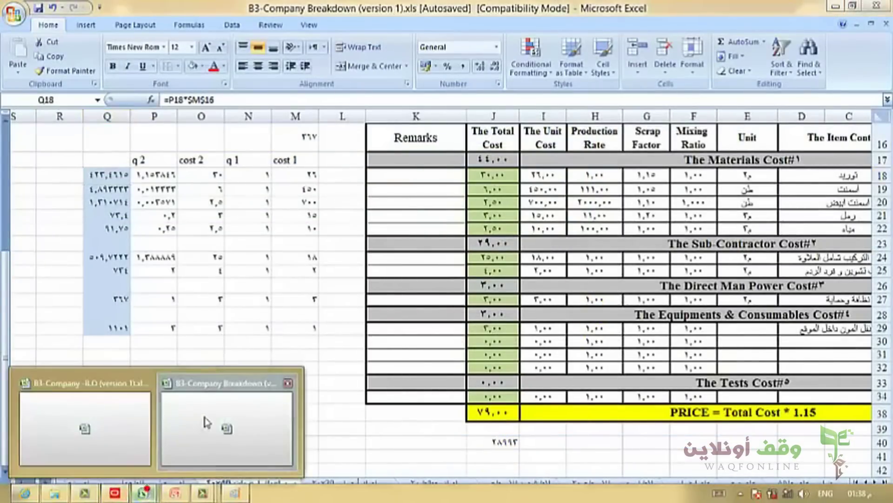
pyautogui.click(124, 417)
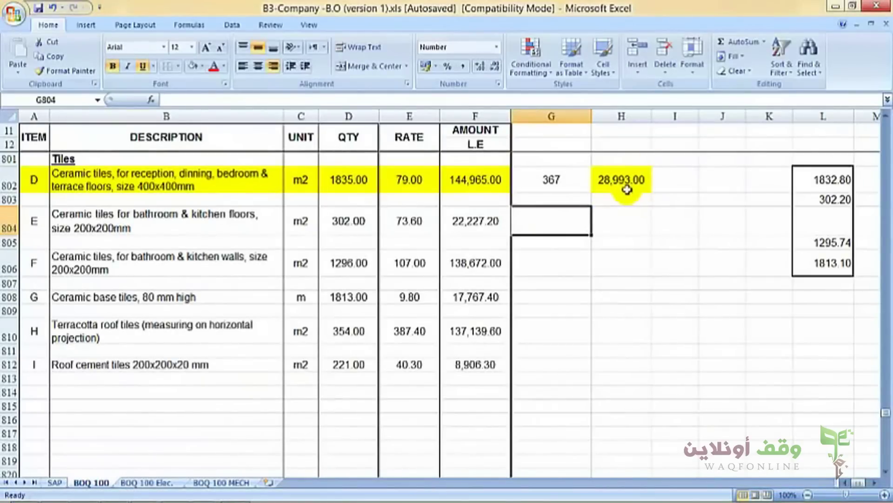
# - Back in Primavera P6, copy the ground-floor ceramic activity into الدور الاول with all activity information and an ID increment of 10
pyautogui.click(835, 7)
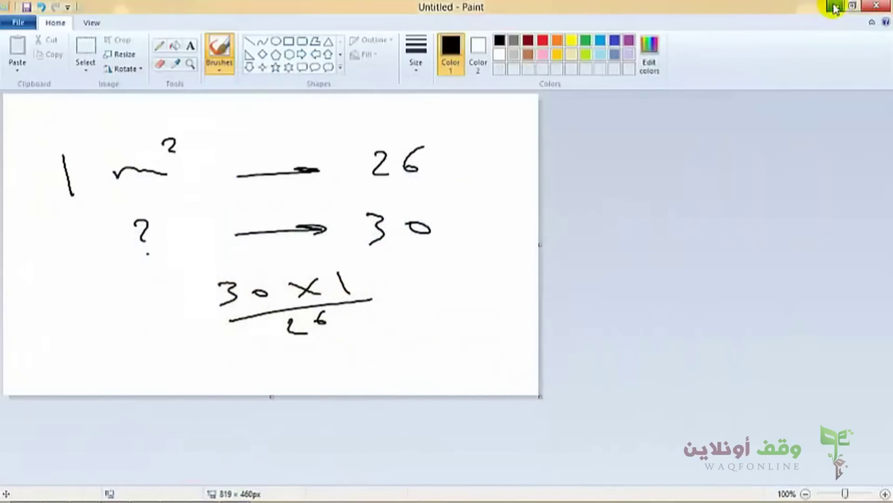
pyautogui.click(835, 7)
pyautogui.click(114, 493)
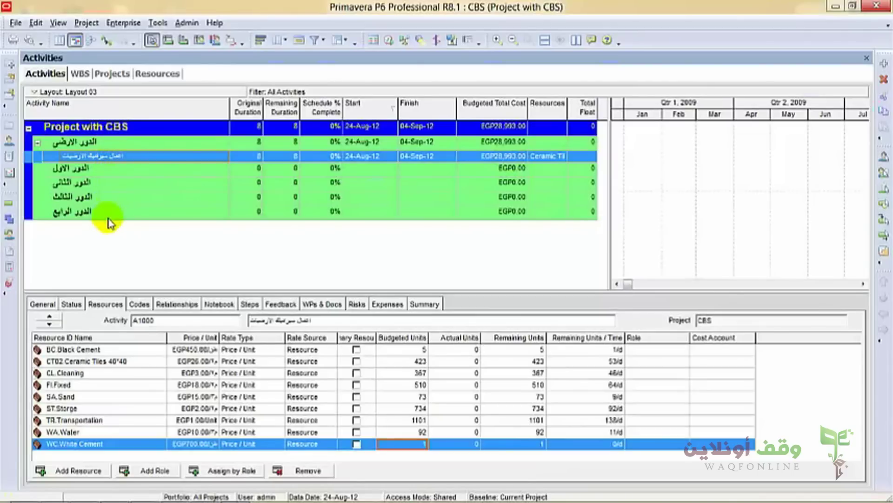
pyautogui.rightClick(107, 156)
pyautogui.click(139, 198)
pyautogui.click(110, 170)
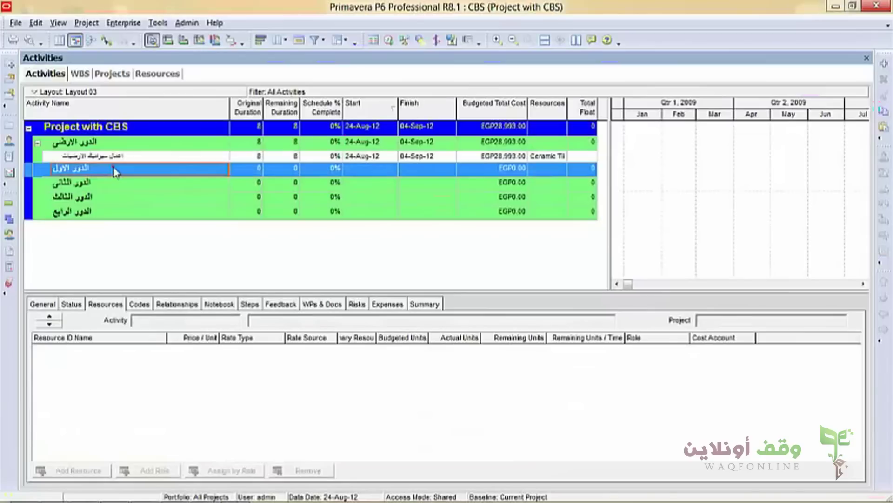
pyautogui.rightClick(114, 169)
pyautogui.click(144, 223)
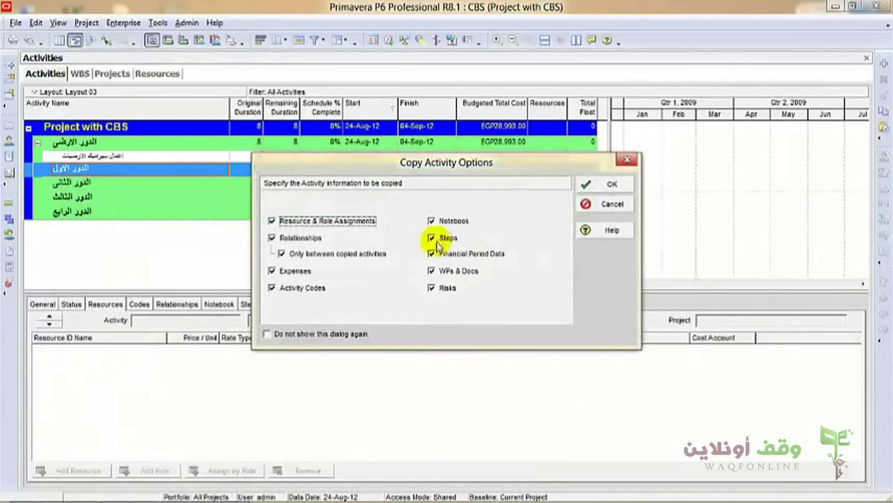
pyautogui.click(595, 183)
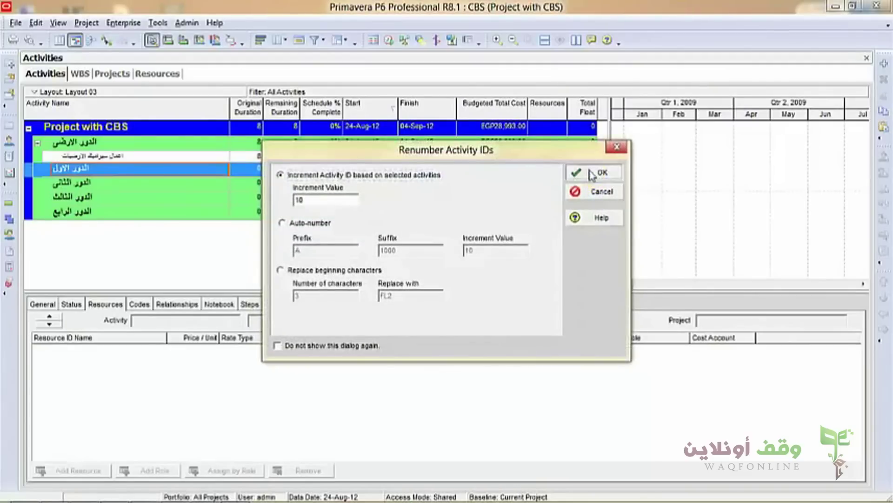
pyautogui.click(589, 172)
# - Paste the copied ceramic activity into الدور الثانى, keeping all copy options and the default ID renumbering
pyautogui.click(176, 197)
pyautogui.rightClick(177, 198)
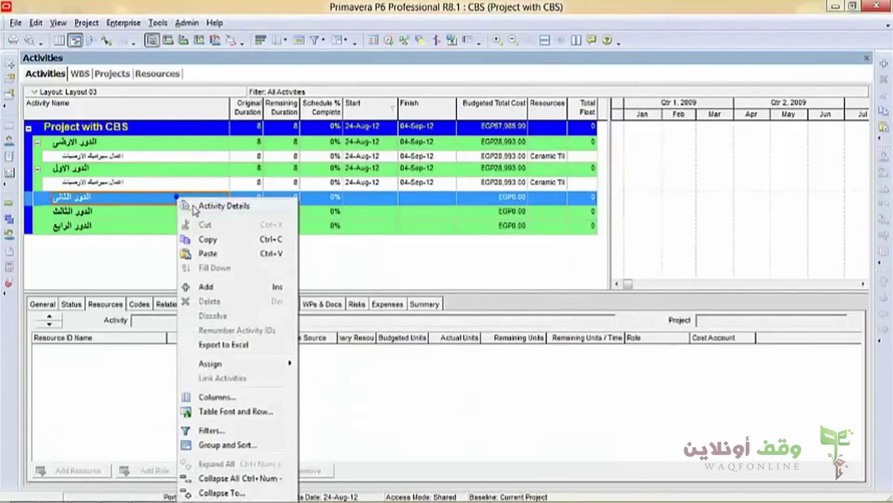
pyautogui.click(218, 253)
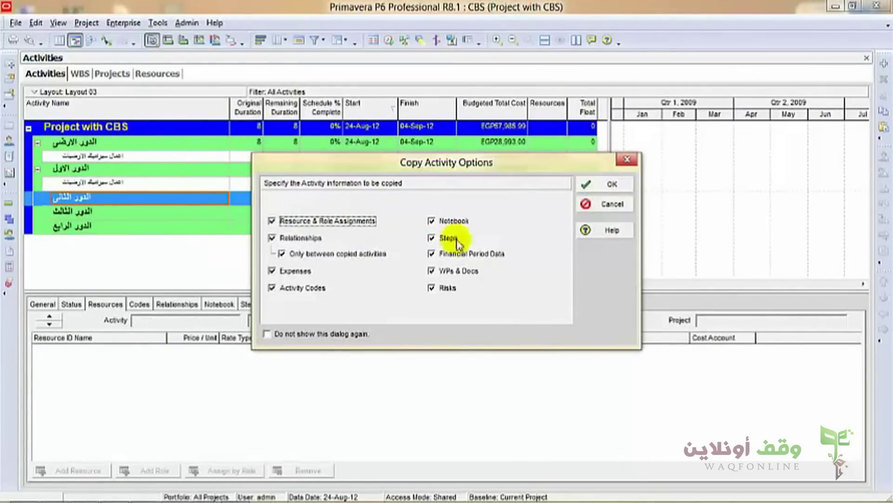
pyautogui.click(596, 184)
pyautogui.click(589, 171)
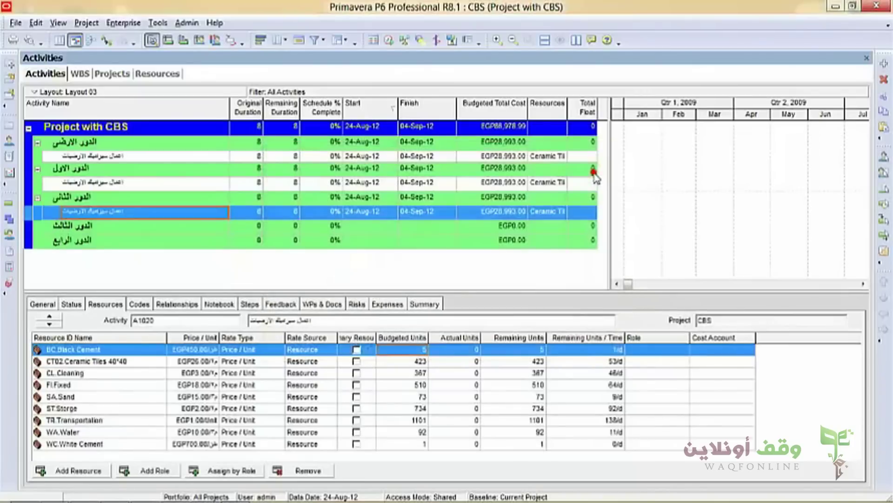
# - Paste the copied ceramic activity into الدور الثالث, keeping all copy options and the default ID renumbering
pyautogui.click(200, 227)
pyautogui.rightClick(201, 227)
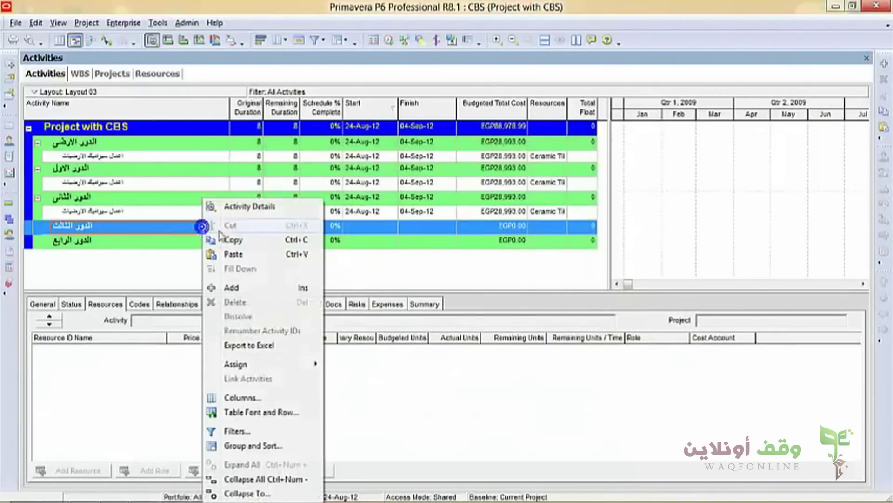
pyautogui.click(249, 253)
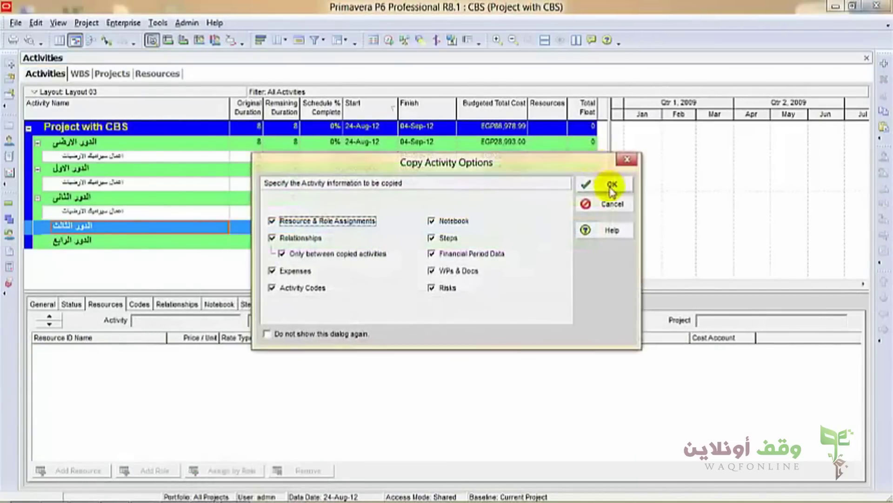
pyautogui.click(612, 184)
pyautogui.click(590, 171)
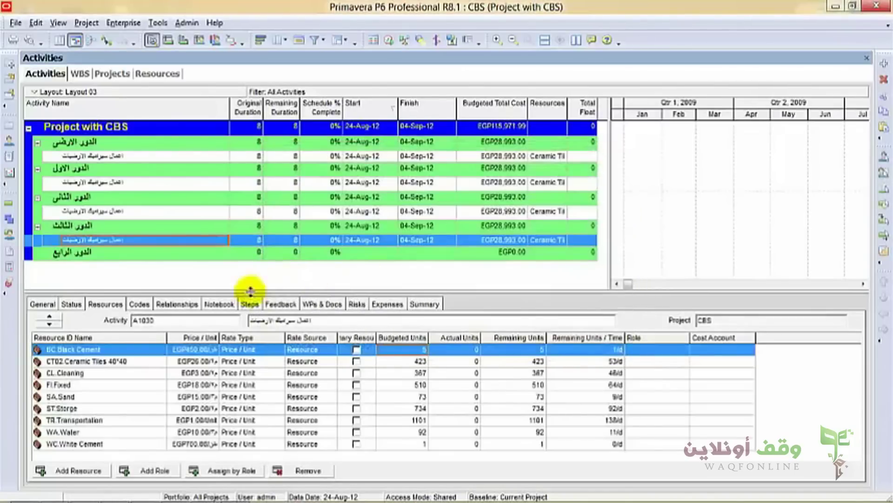
# - Paste the copied ceramic activity into الدور الرابع, keeping all copy options and the default ID renumbering
pyautogui.click(172, 252)
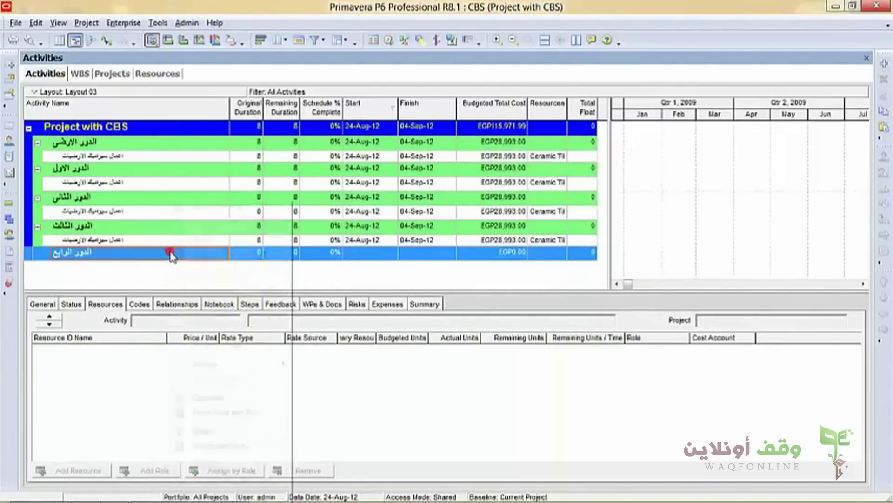
pyautogui.rightClick(169, 251)
pyautogui.click(210, 255)
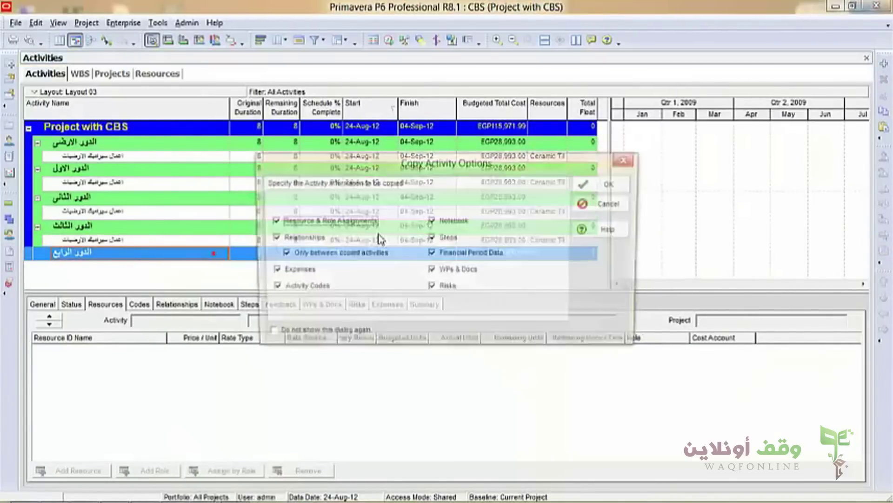
pyautogui.click(624, 181)
pyautogui.click(605, 170)
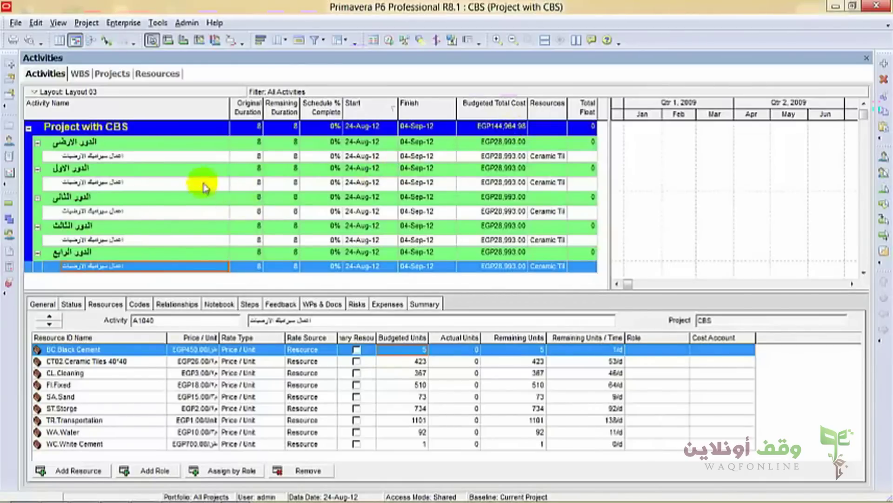
# - Open the BOQ and CBS projects under Cost Control together
pyautogui.click(155, 158)
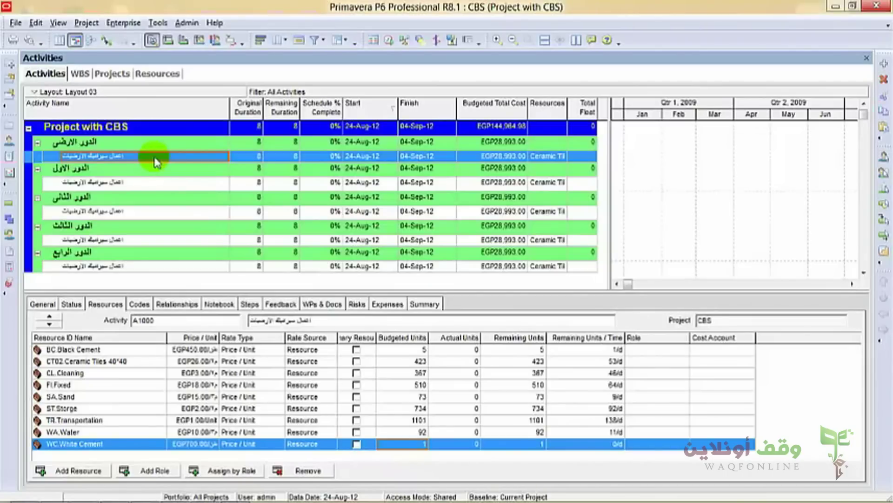
pyautogui.click(112, 75)
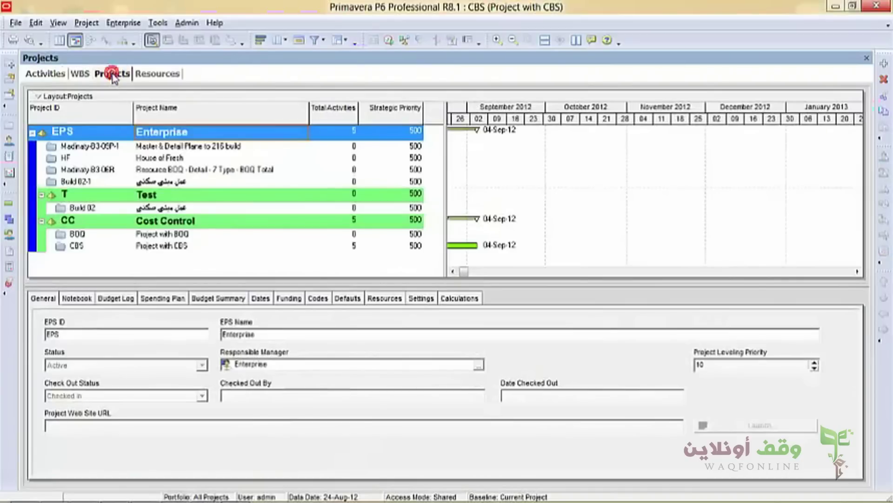
pyautogui.click(160, 236)
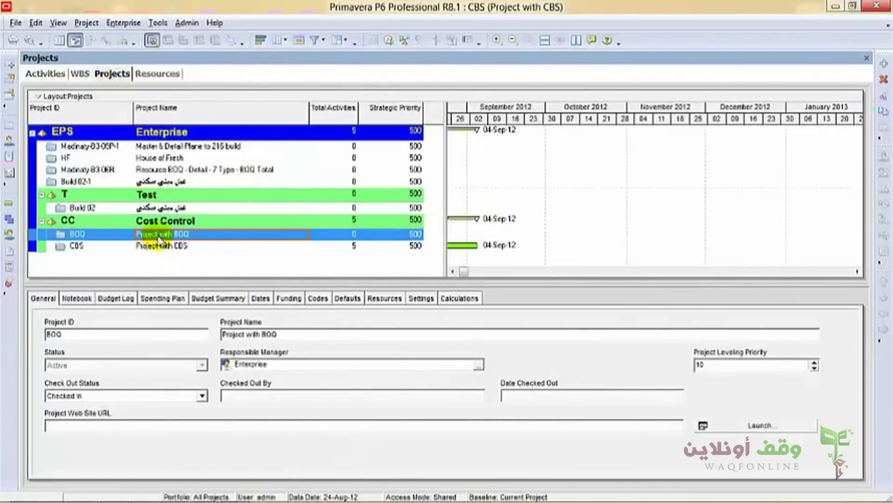
pyautogui.keyDown('ctrl'); pyautogui.click(168, 247); pyautogui.keyUp('ctrl')
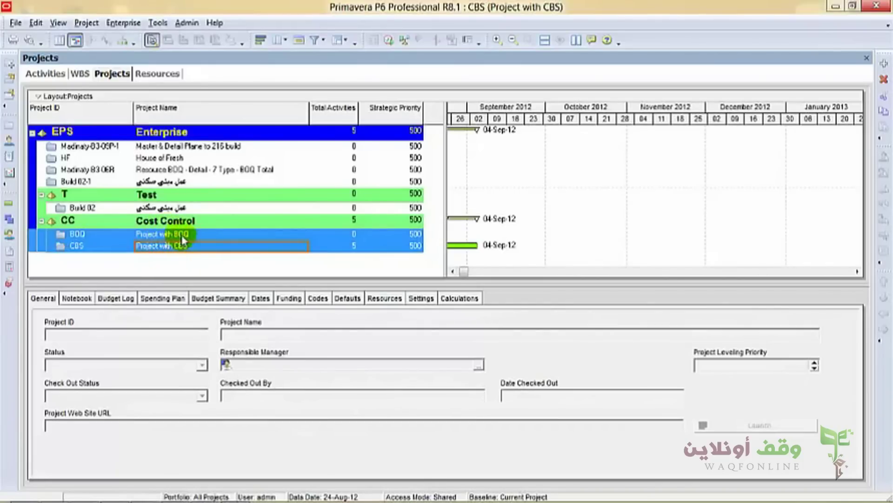
pyautogui.rightClick(183, 238)
pyautogui.click(212, 192)
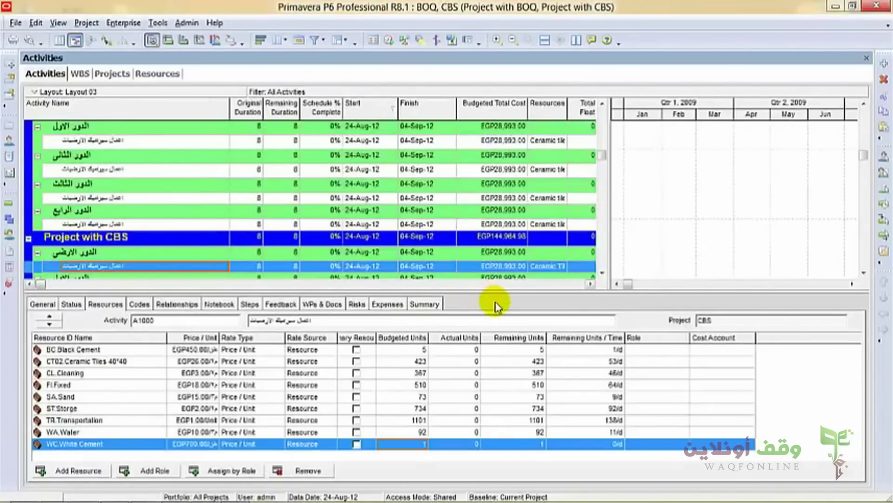
# - Hide the activity details pane and compare the ground-floor ceramic activities of Project with BOQ and Project with CBS
pyautogui.rightClick(496, 305)
pyautogui.click(530, 309)
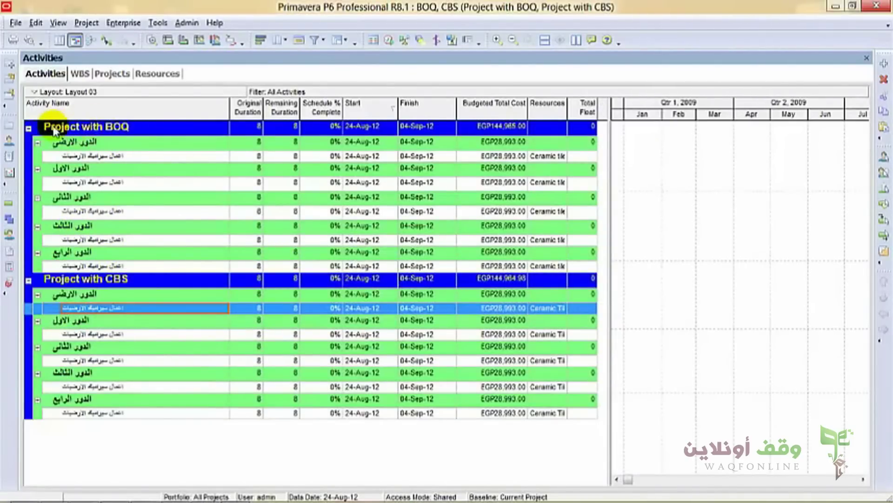
pyautogui.click(113, 156)
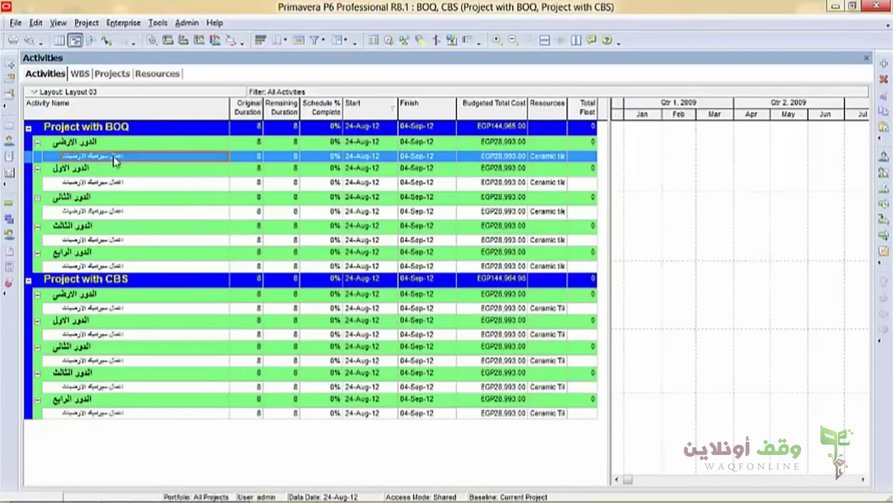
pyautogui.click(133, 310)
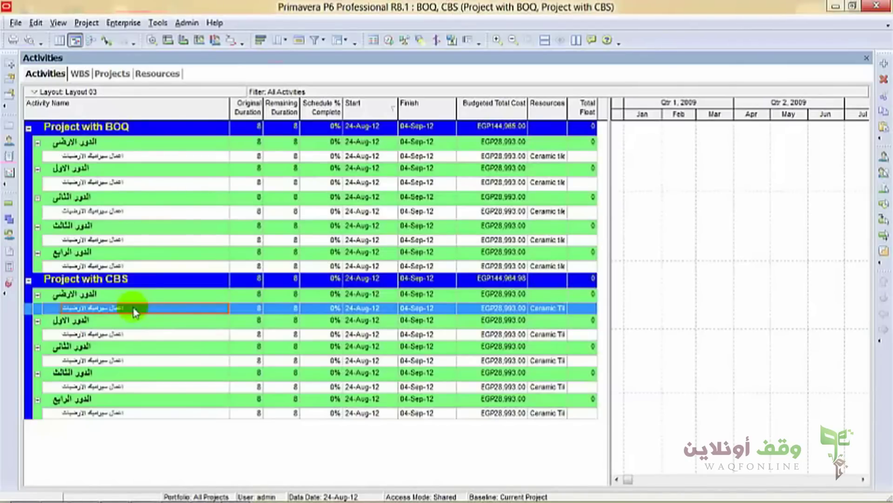
# - Switch to Excel and arrange the B3-Company -B.O and B3-Company Breakdown workbooks vertically
pyautogui.moveTo(203, 494)
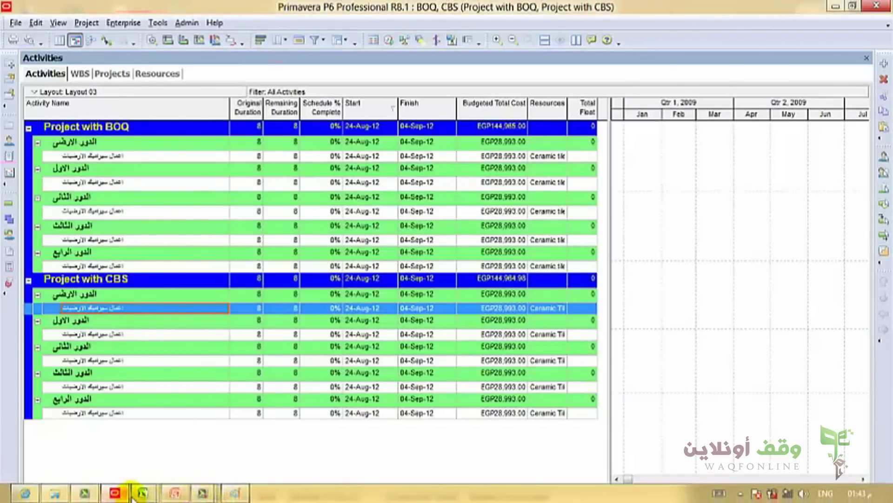
pyautogui.moveTo(140, 494)
pyautogui.click(121, 414)
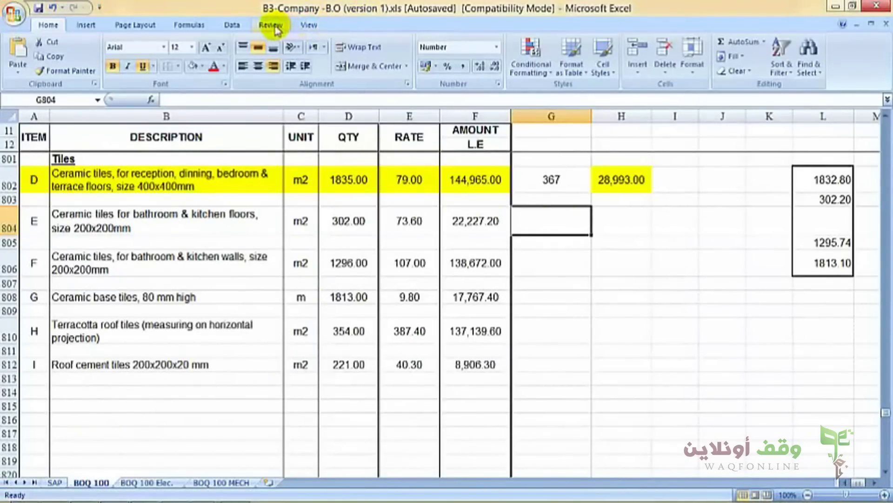
pyautogui.click(309, 25)
pyautogui.click(438, 59)
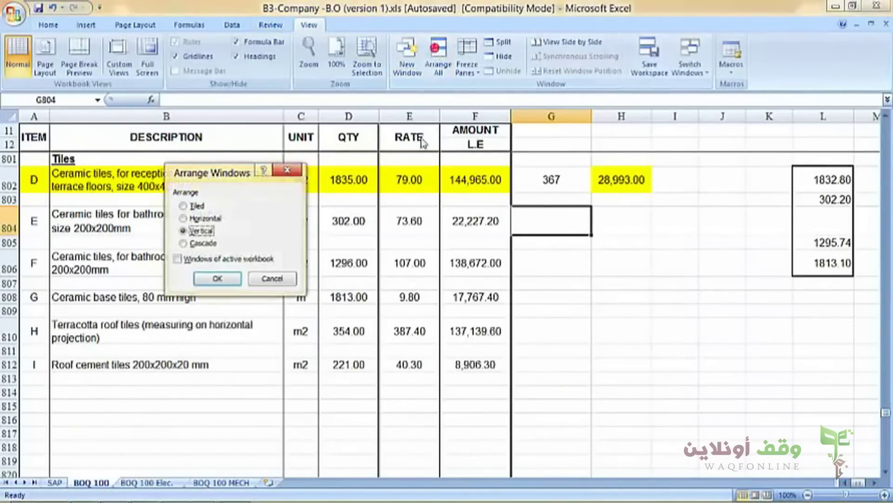
pyautogui.click(216, 278)
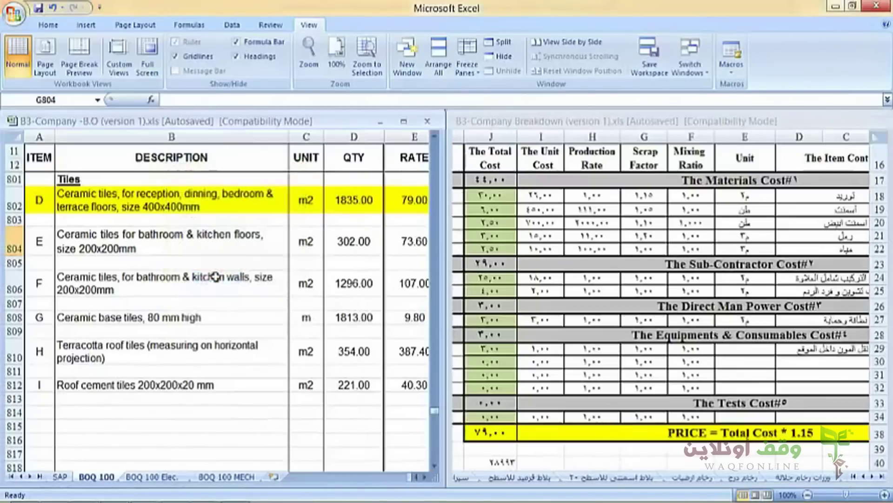